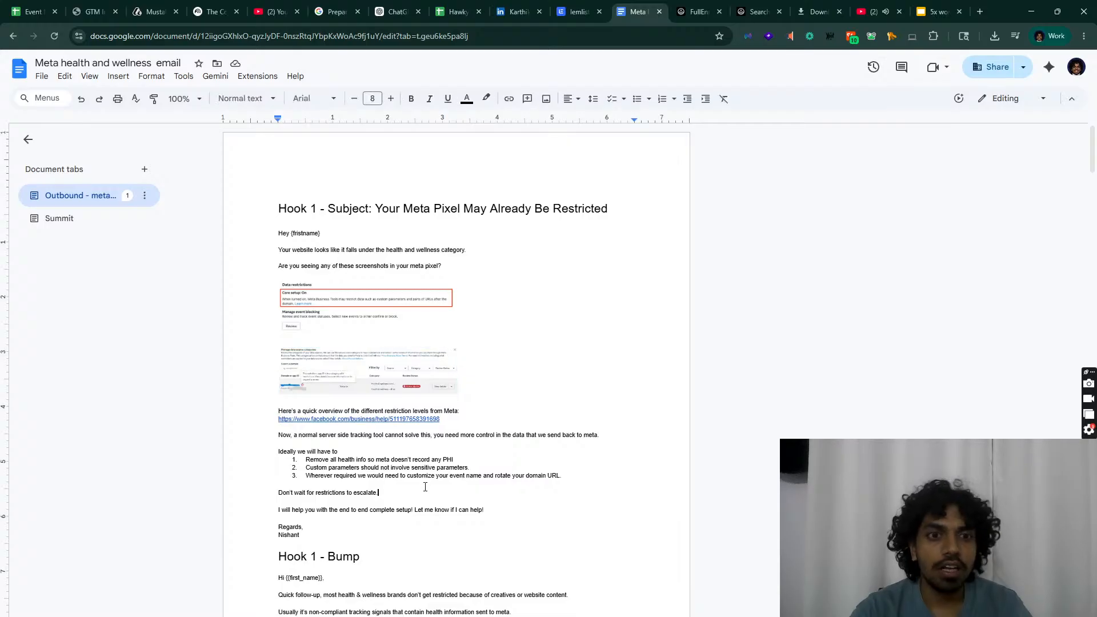
Step: Select the Hook 1 email body from 'Hey {fristname}' down to the signature, including screenshots, and copy it
click(417, 369)
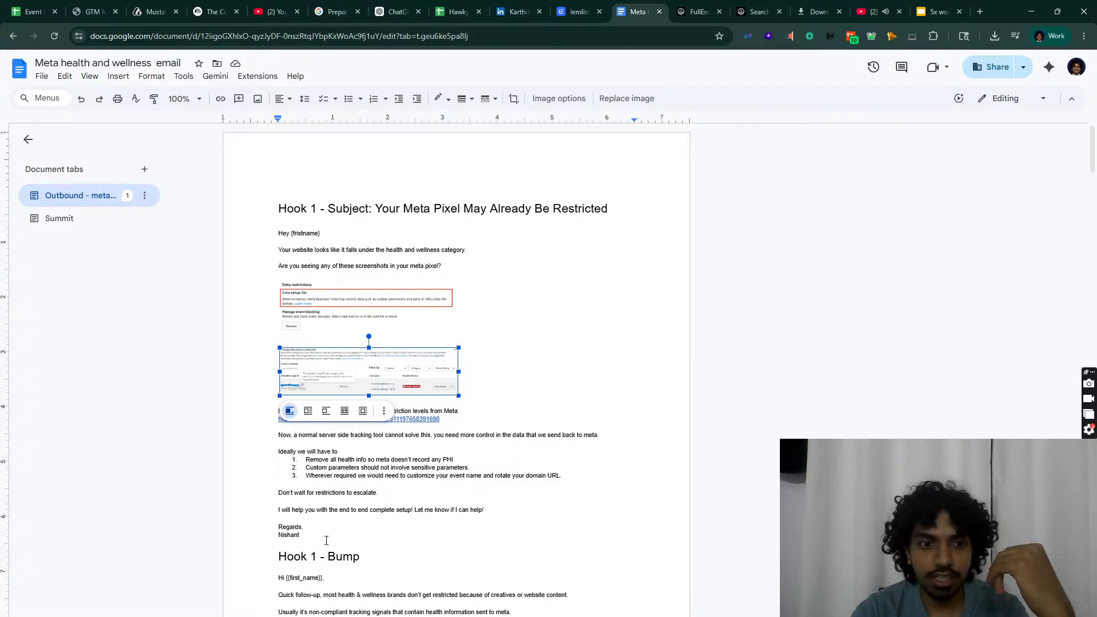
drag(326, 541, 260, 231)
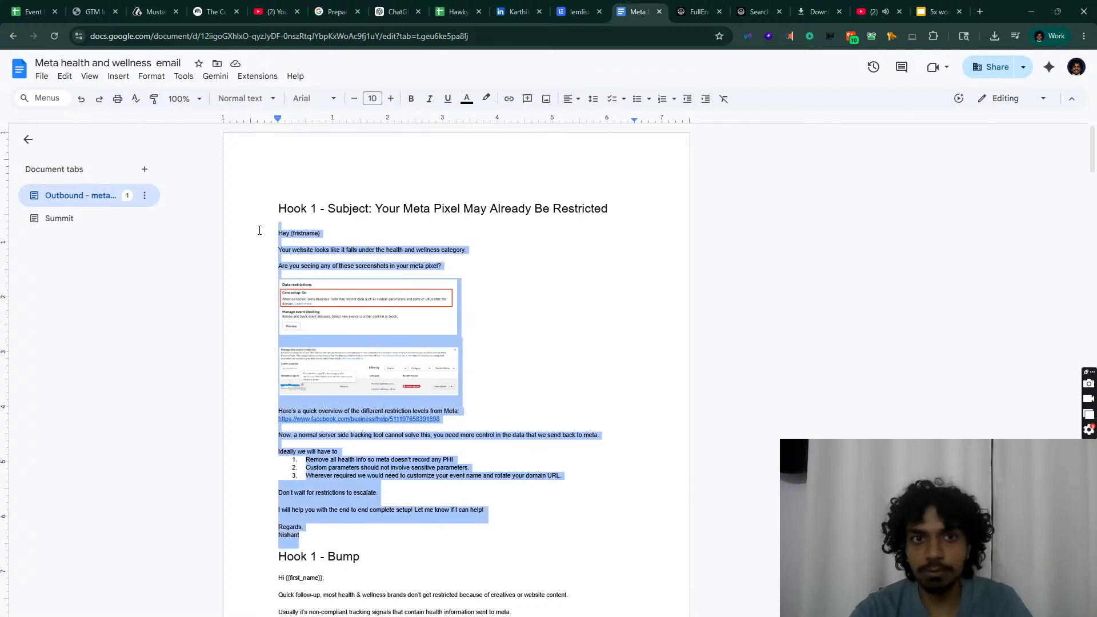
Step: Paste the copied Hook 1 body, with screenshots, into the first lemlist email step's content
click(577, 11)
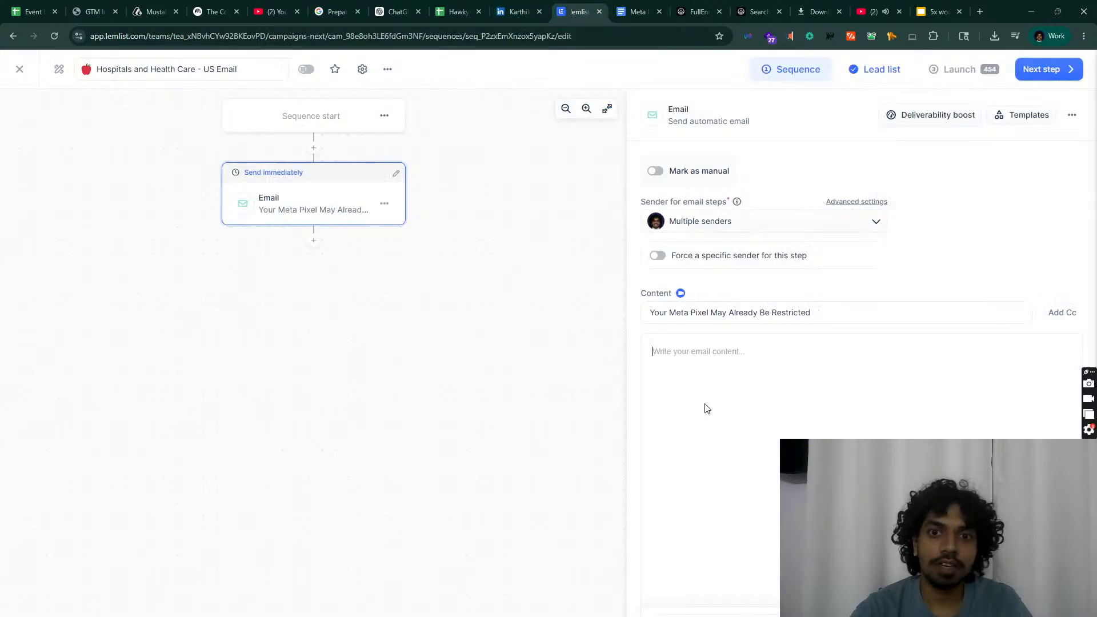
key(ctrl+v)
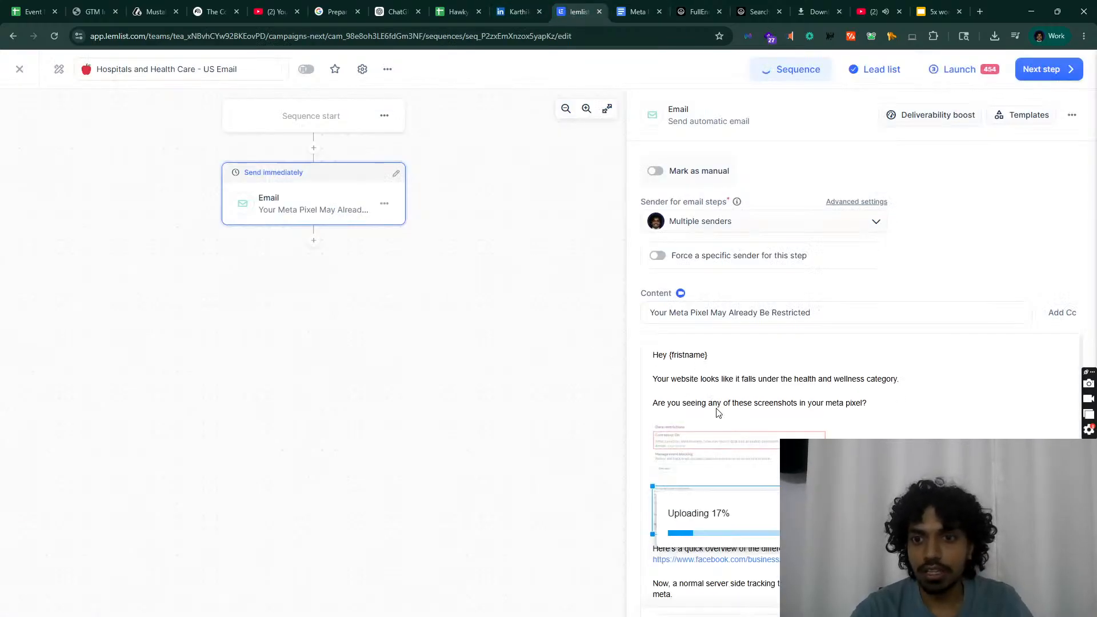
scroll(718, 411, down, 3)
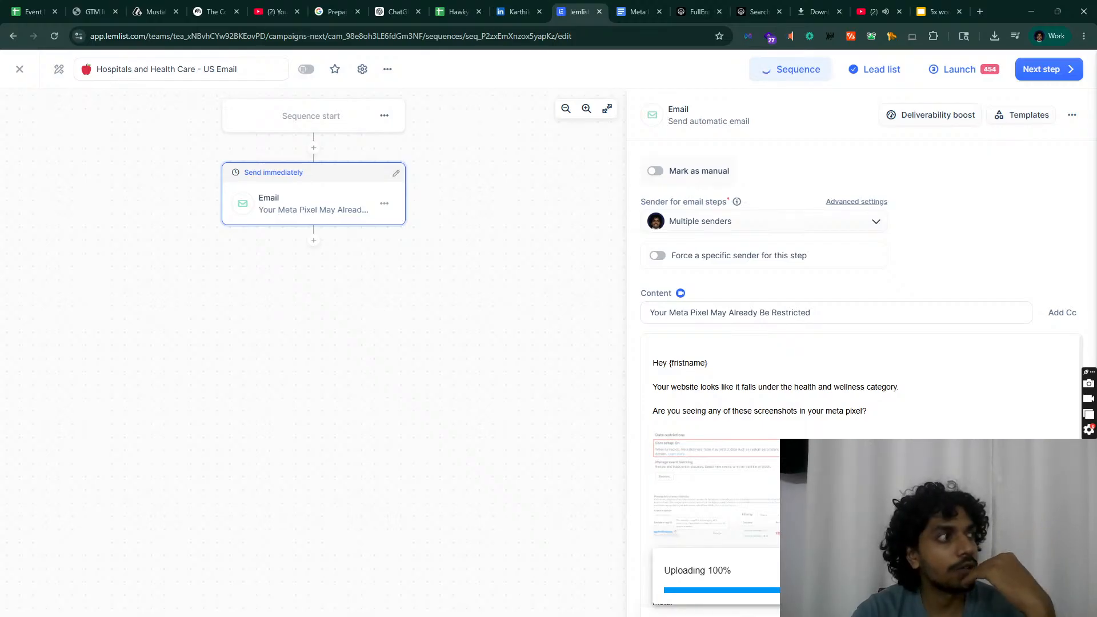
click(980, 8)
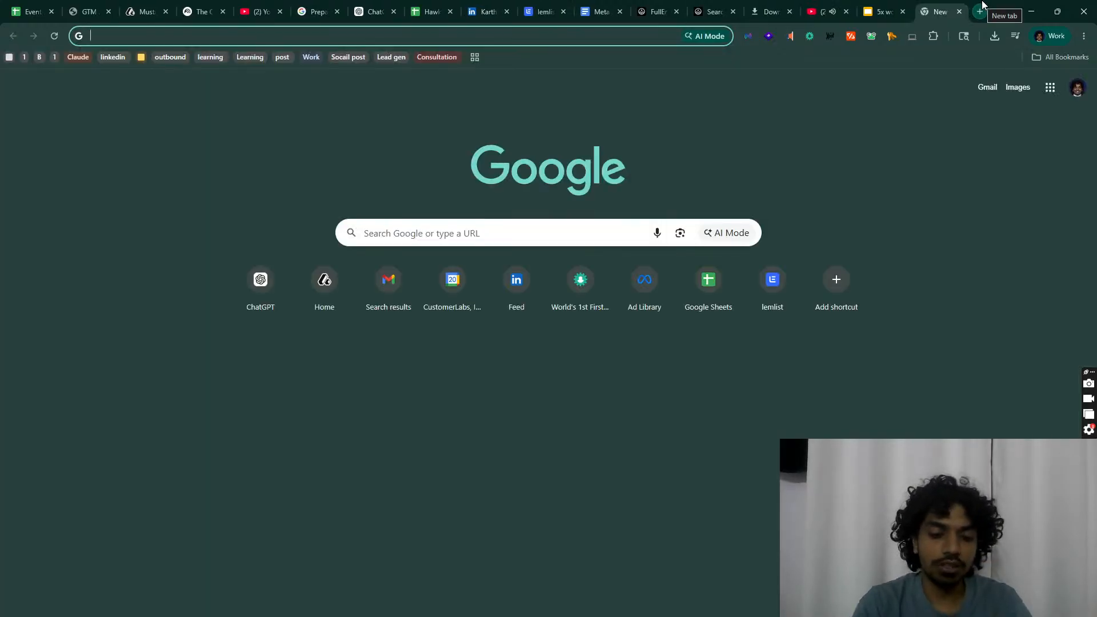
Step: Load imgbb.com from the 'imag' address-bar suggestion
text(imag)
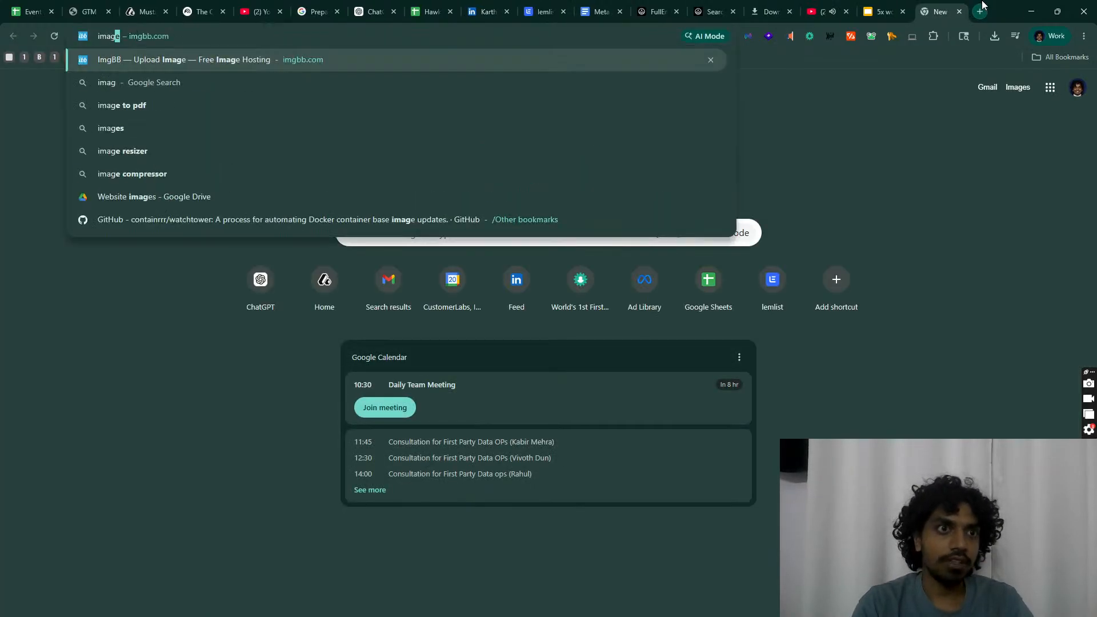
key(Return)
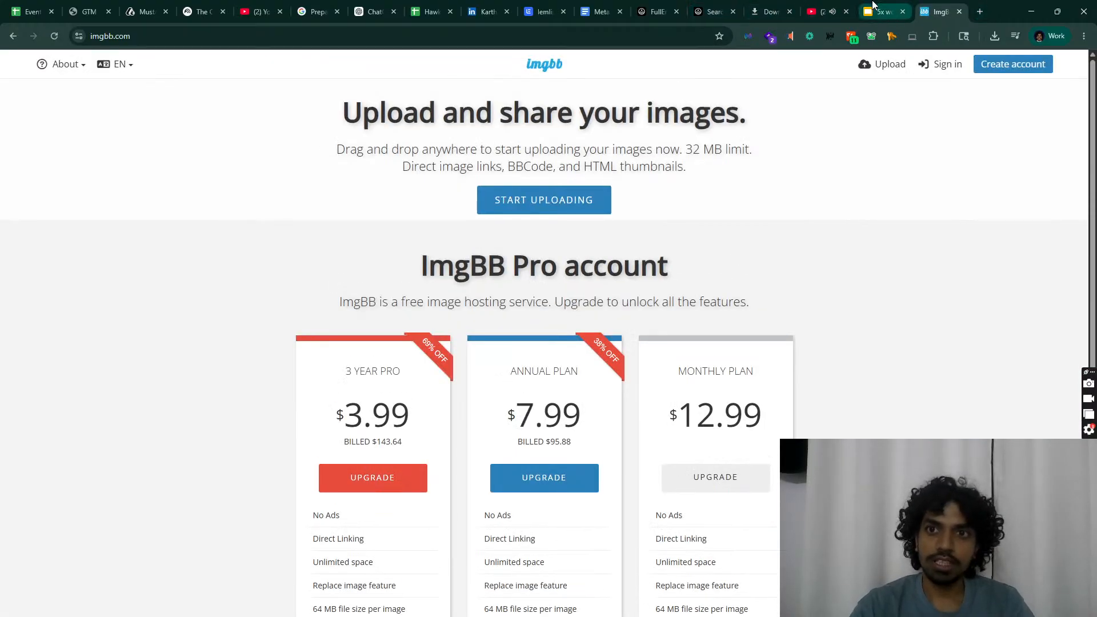
Step: Enlarge both Meta screenshots in the Hook 1 email to full page width
click(600, 12)
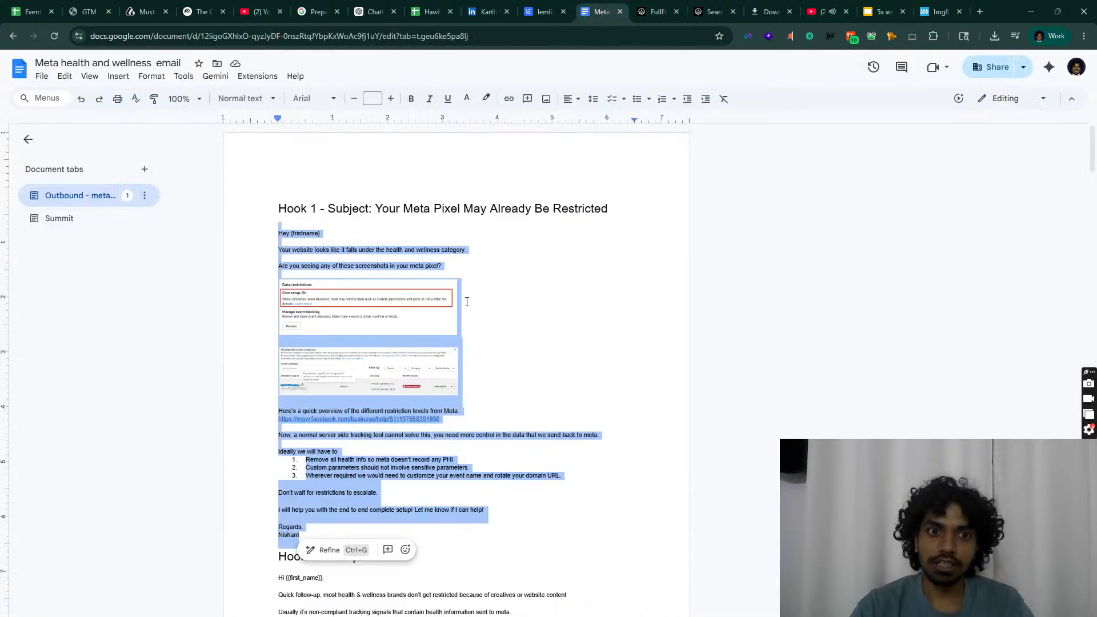
click(639, 329)
click(412, 320)
drag(457, 335, 552, 399)
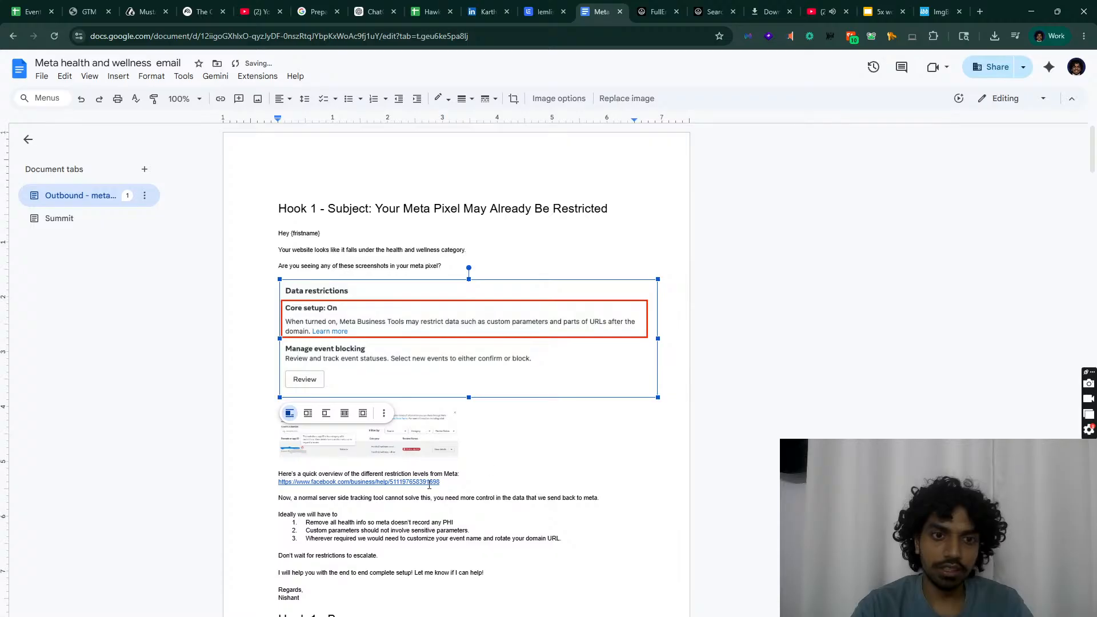
click(410, 451)
drag(458, 459, 606, 511)
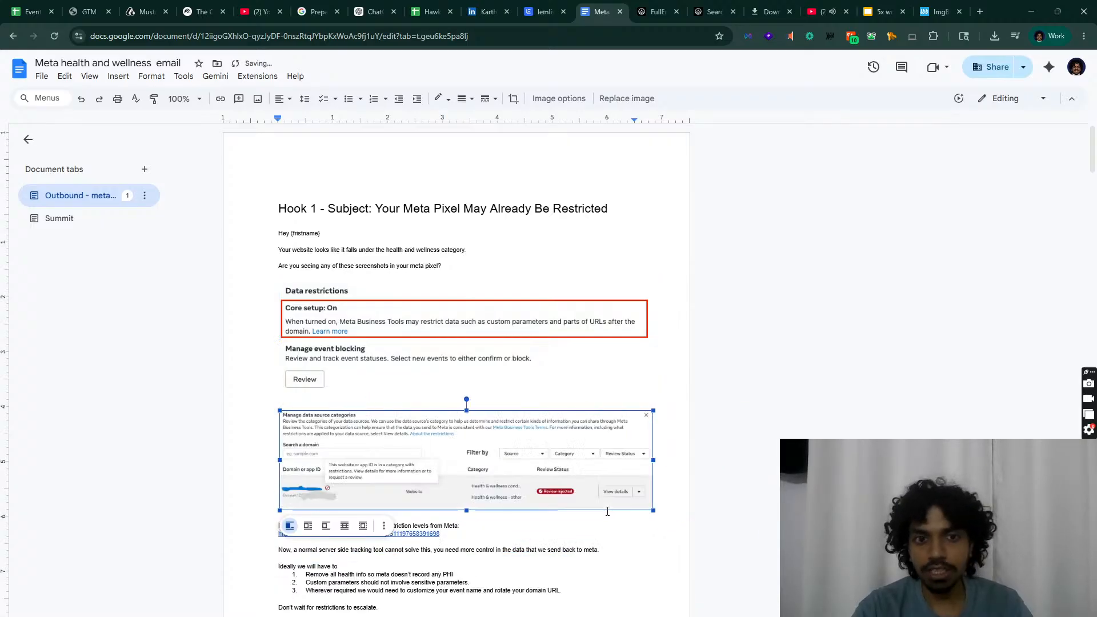
click(721, 287)
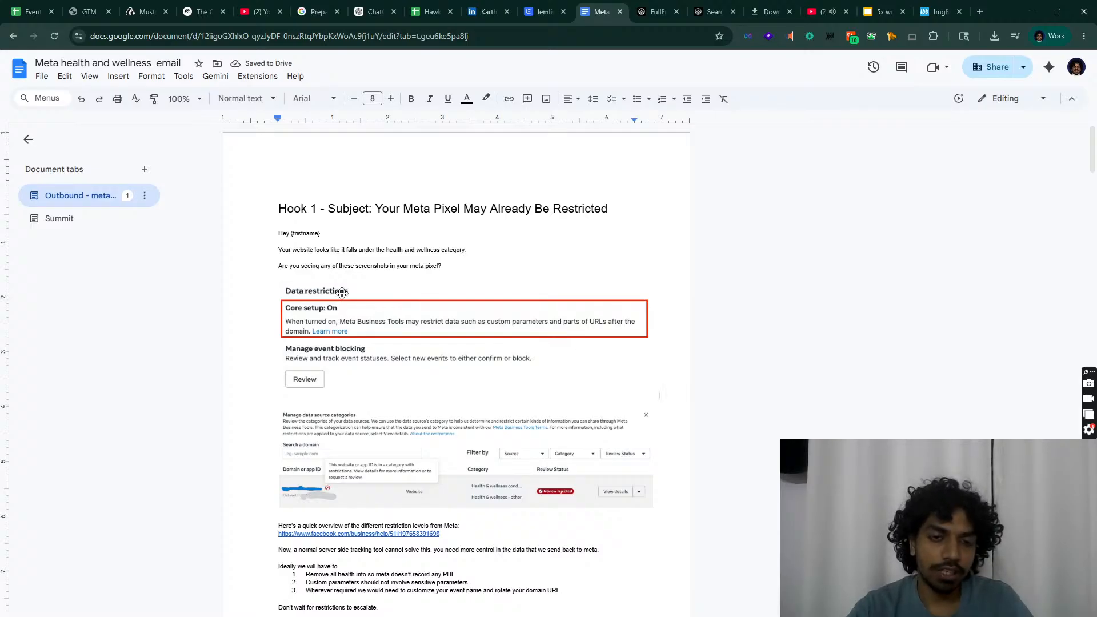
Step: Capture the Data restrictions image as a screen snip
scroll(358, 287, up, 5)
scroll(567, 380, down, 2)
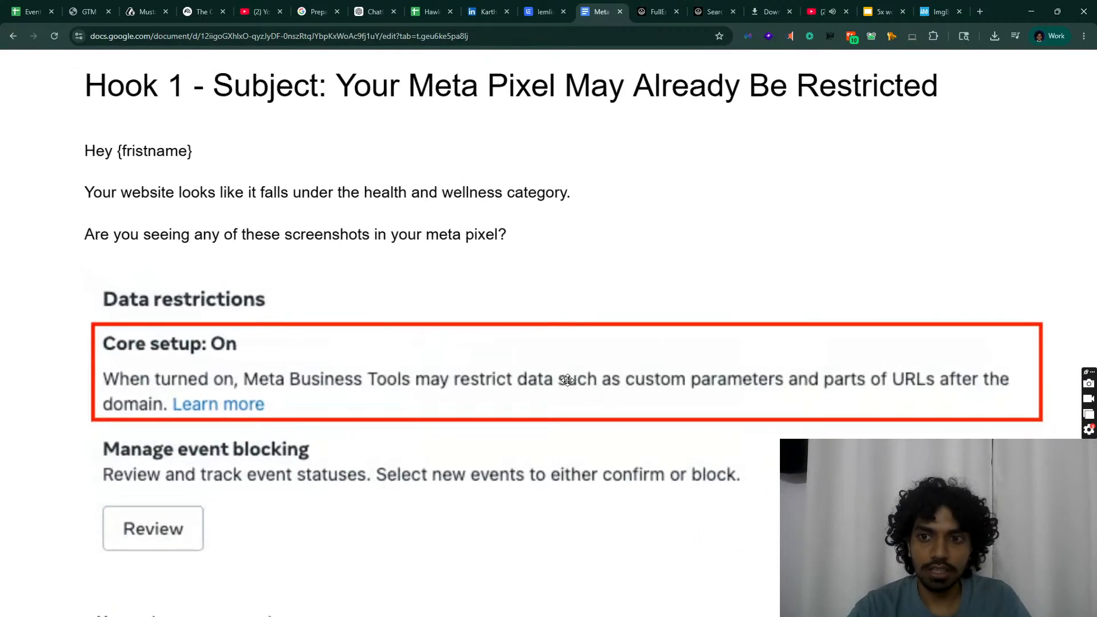
key(super+shift+s)
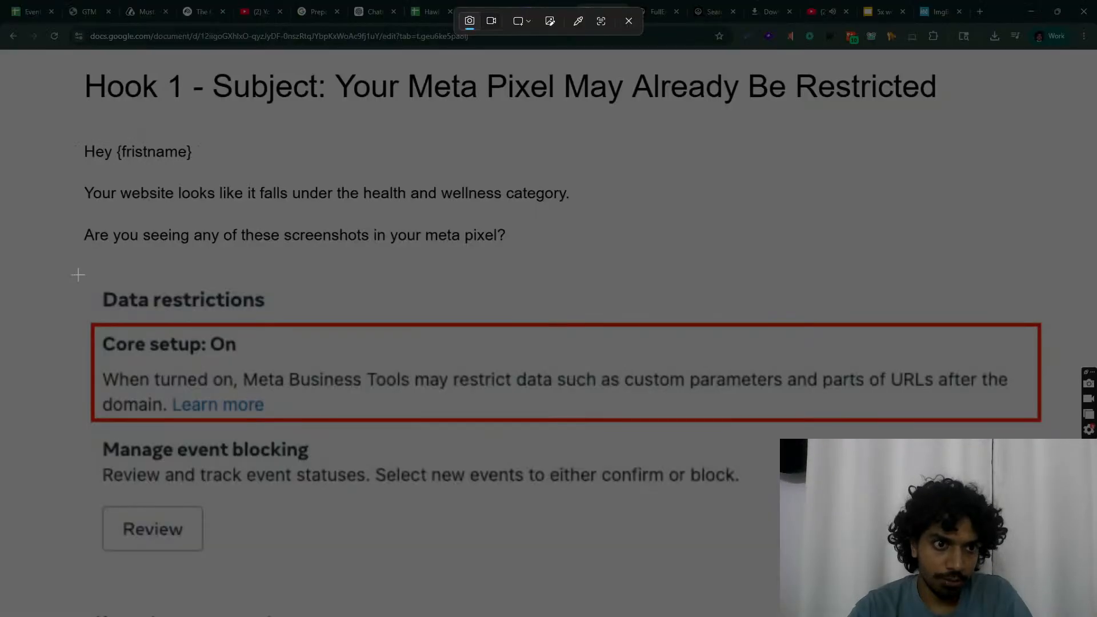
drag(77, 274, 1070, 566)
Step: Start an imgbb image upload and bring up the captured Data restrictions snip
click(923, 12)
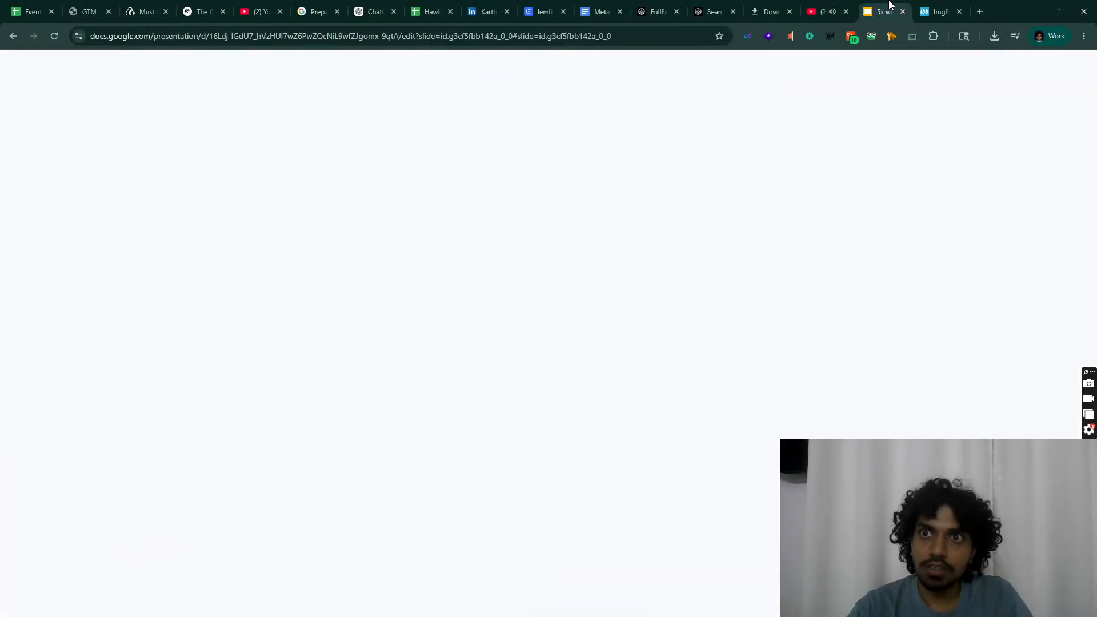
click(531, 200)
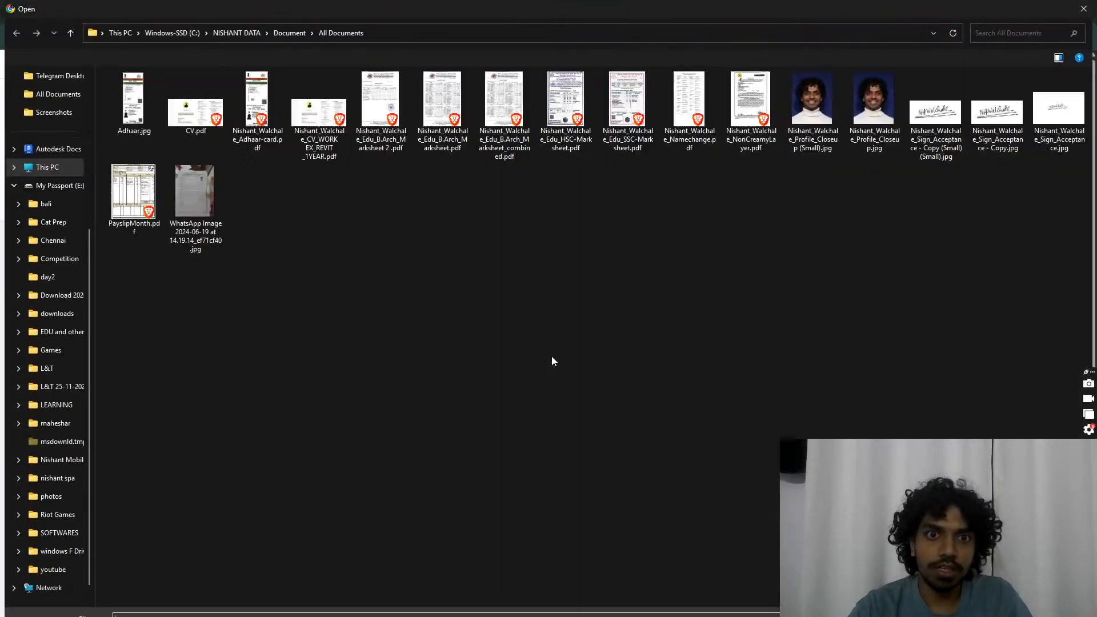
click(972, 515)
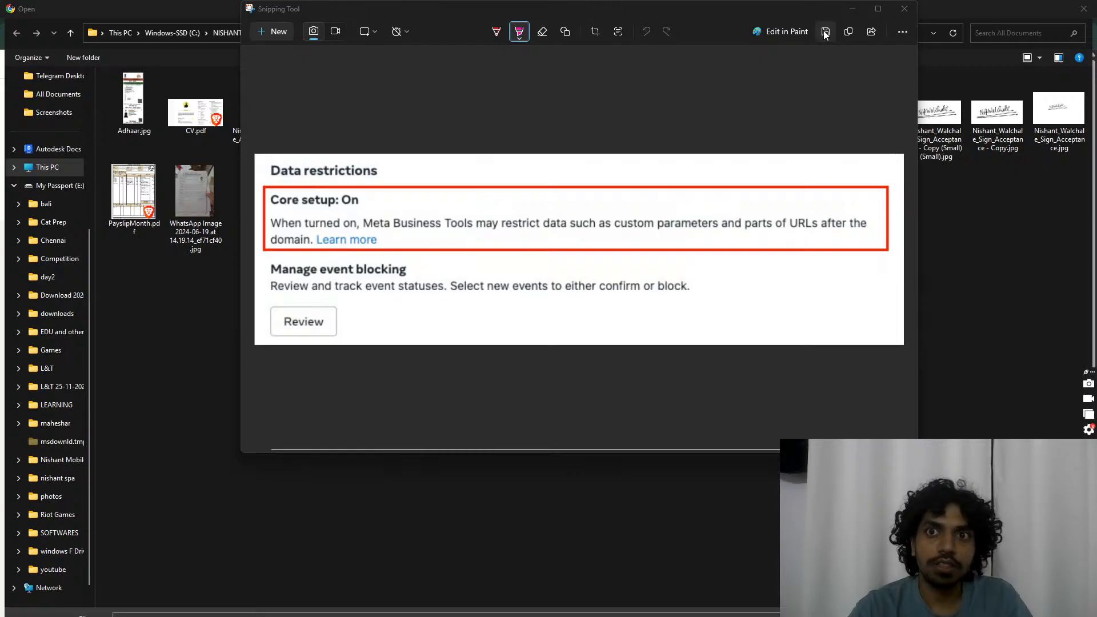
Step: Save the snip to Downloads as 'Screenshot 2026-05-21 024455.png'
click(825, 33)
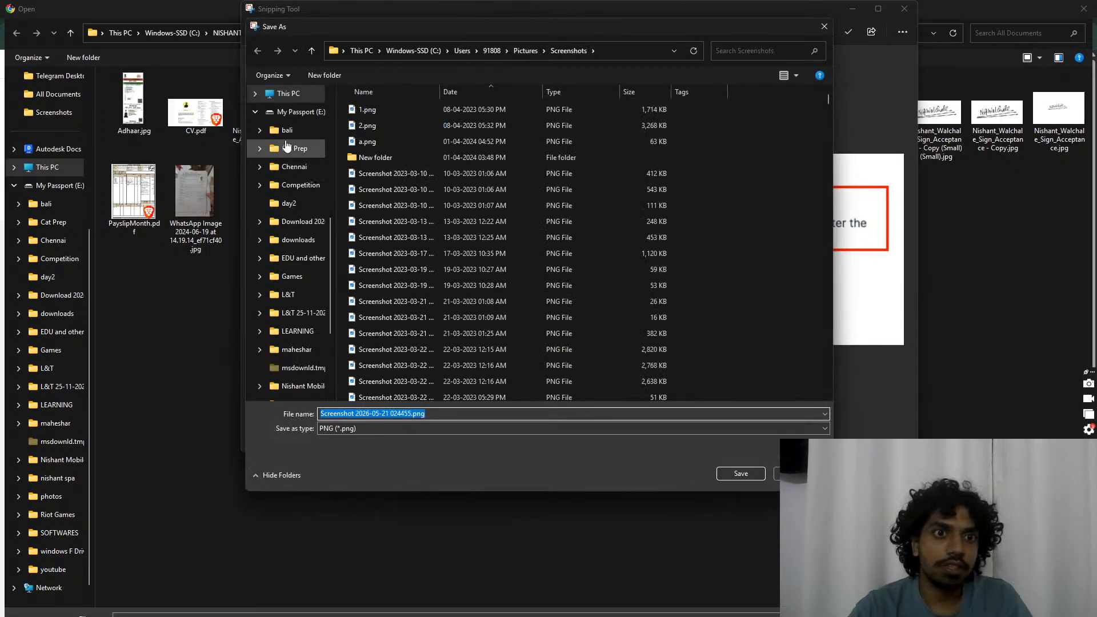
scroll(289, 240, up, 10)
click(285, 171)
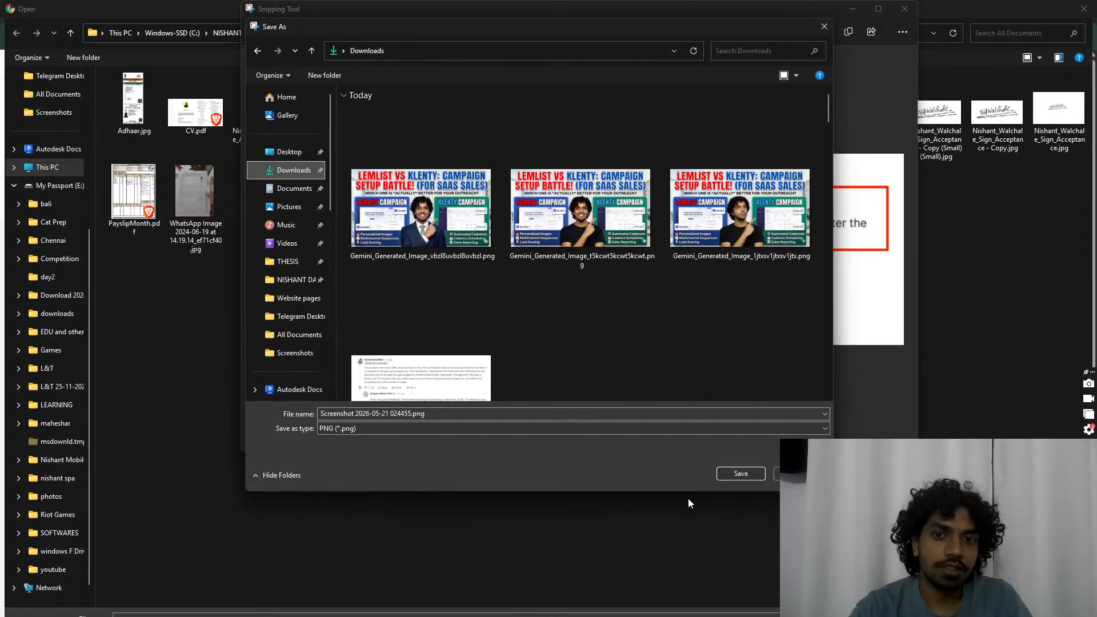
click(755, 474)
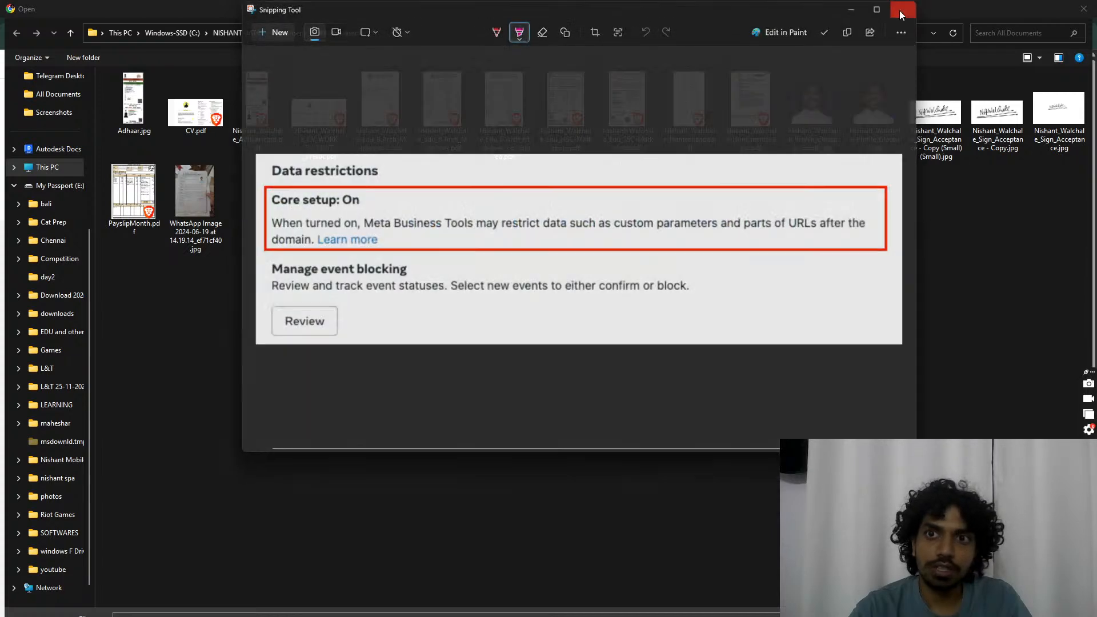
Step: Close Snipping Tool and browse to the Downloads folder in the upload chooser
click(904, 8)
scroll(49, 189, up, 4)
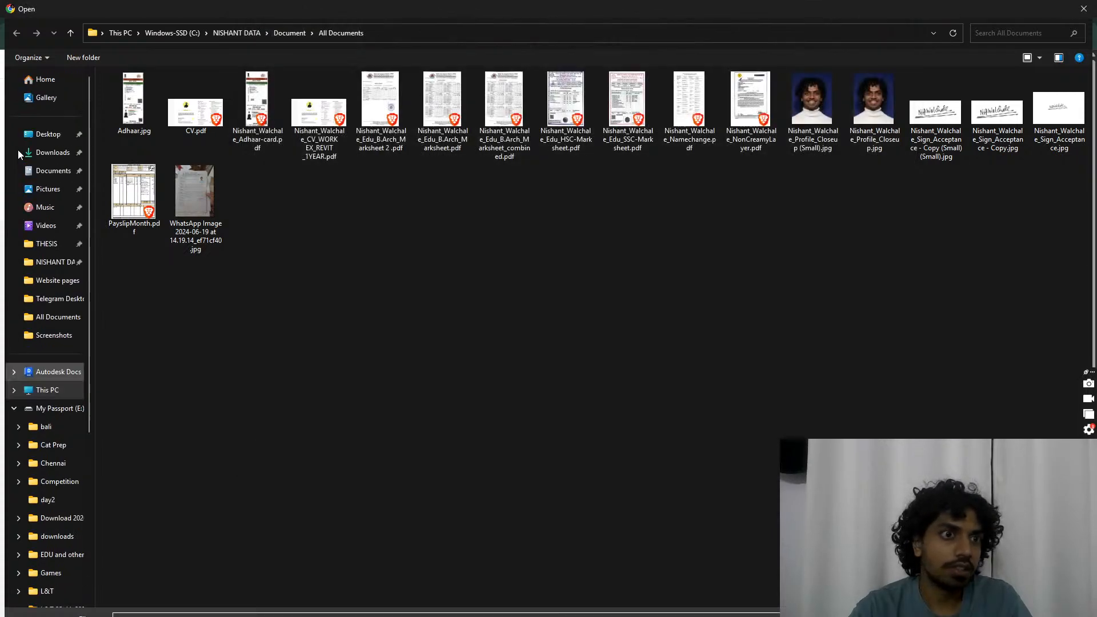
click(53, 152)
Step: Upload the saved screenshot to imgbb with auto-deletion after 6 months
double_click(152, 132)
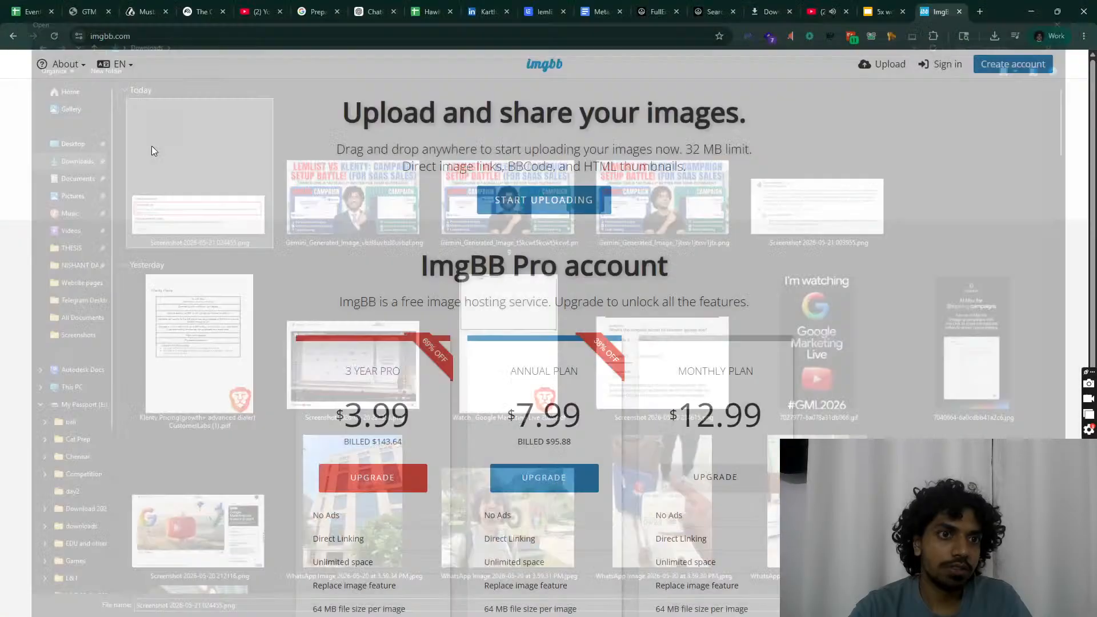
click(570, 361)
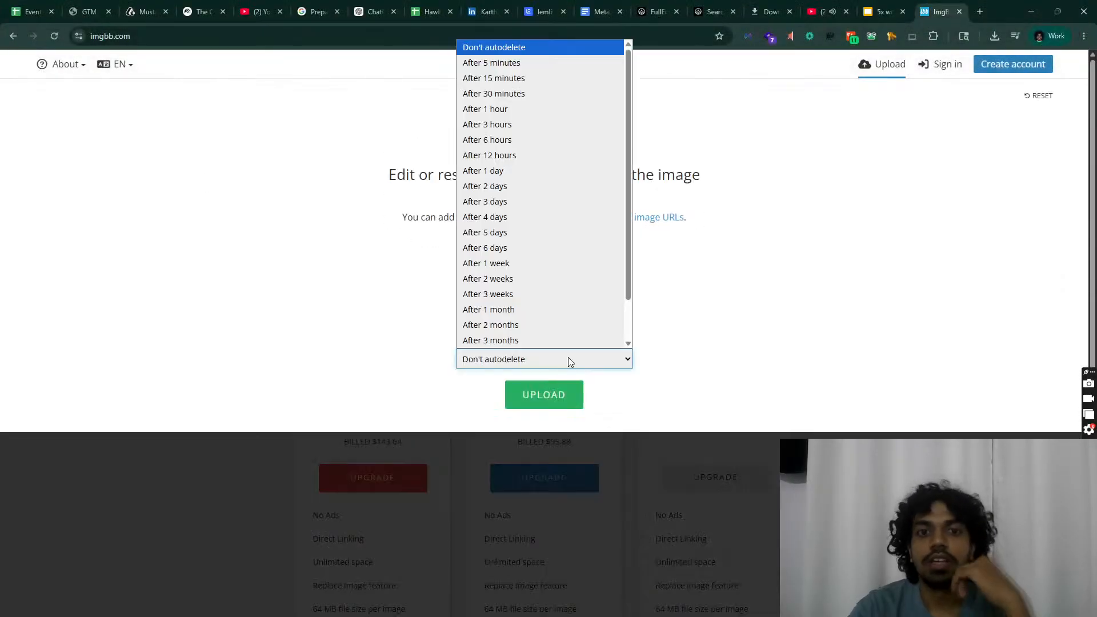
scroll(570, 328, down, 2)
click(581, 341)
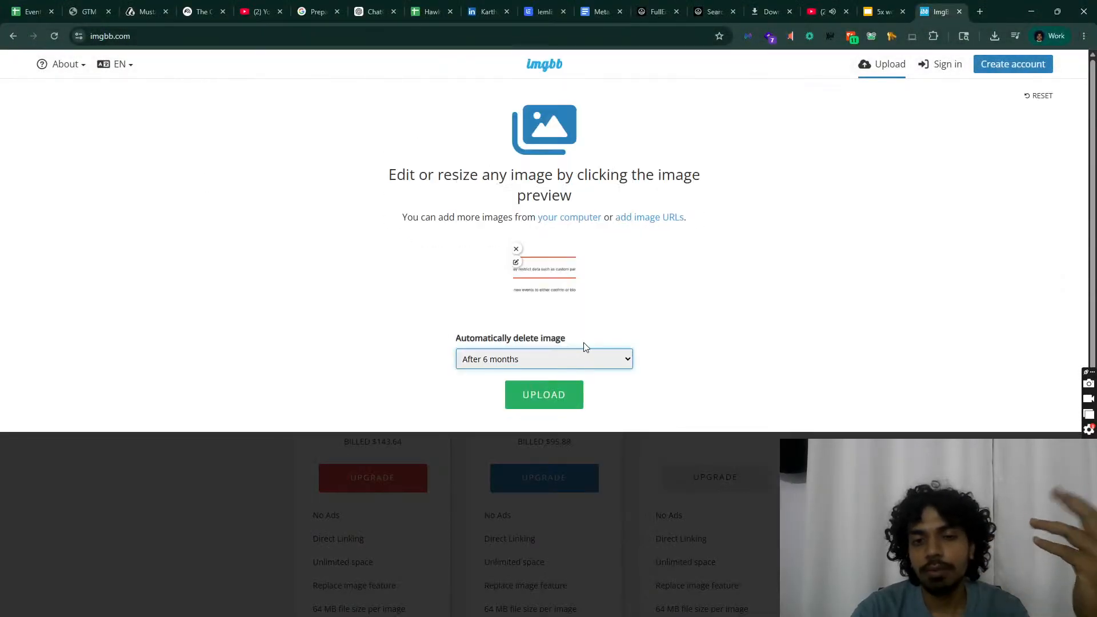
click(557, 395)
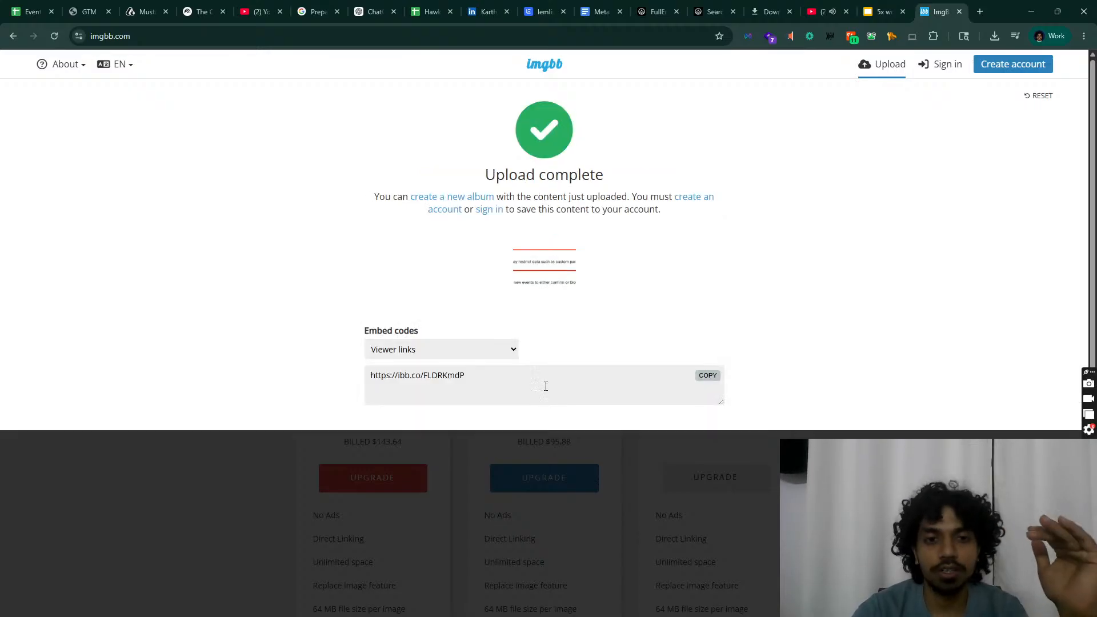
Step: Switch the embed code format to HTML full linked and copy the code
click(498, 353)
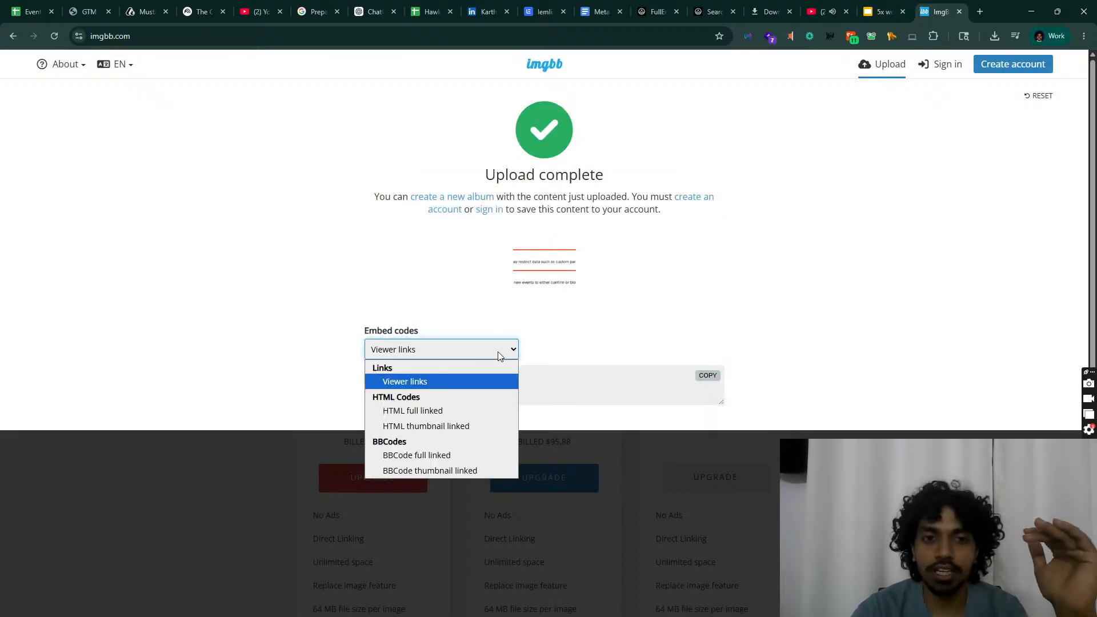
click(457, 411)
mouse_move(569, 379)
click(708, 375)
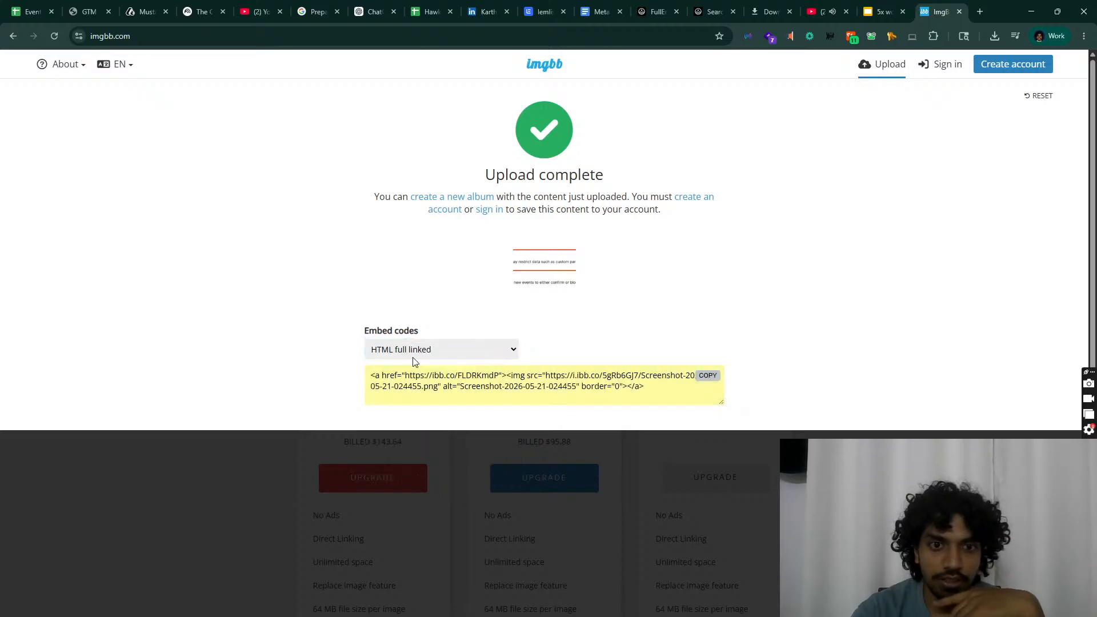
click(431, 346)
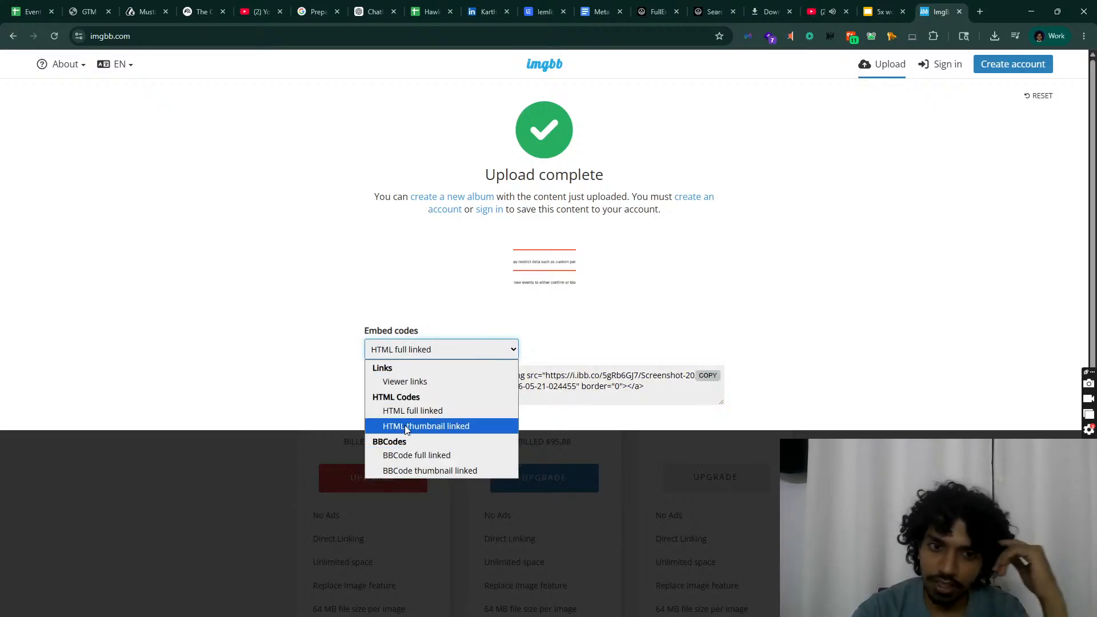
click(413, 411)
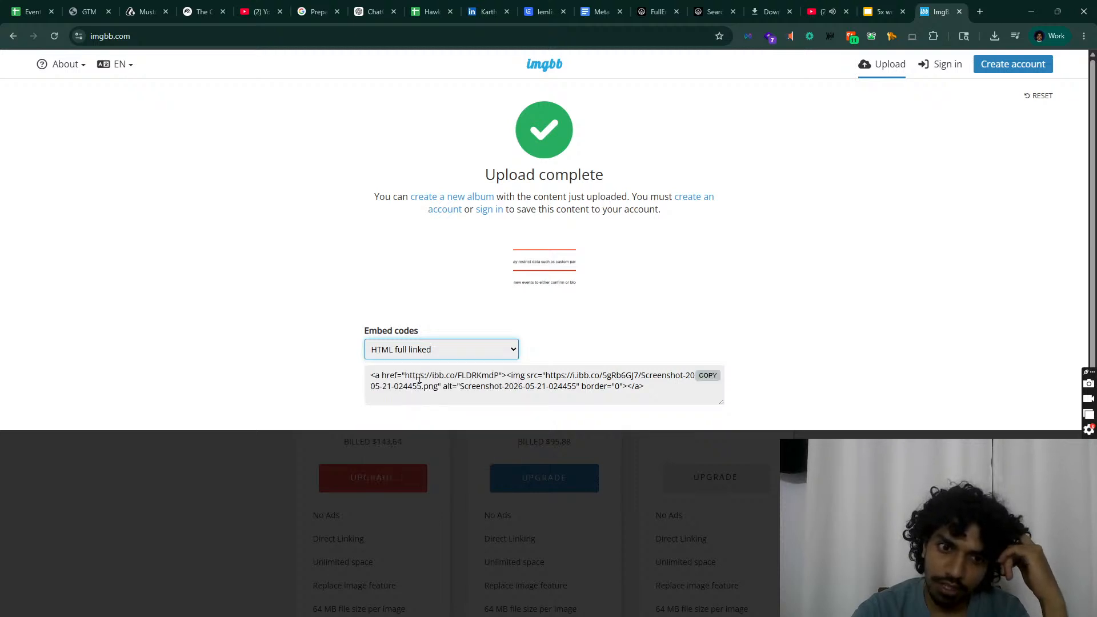
click(703, 381)
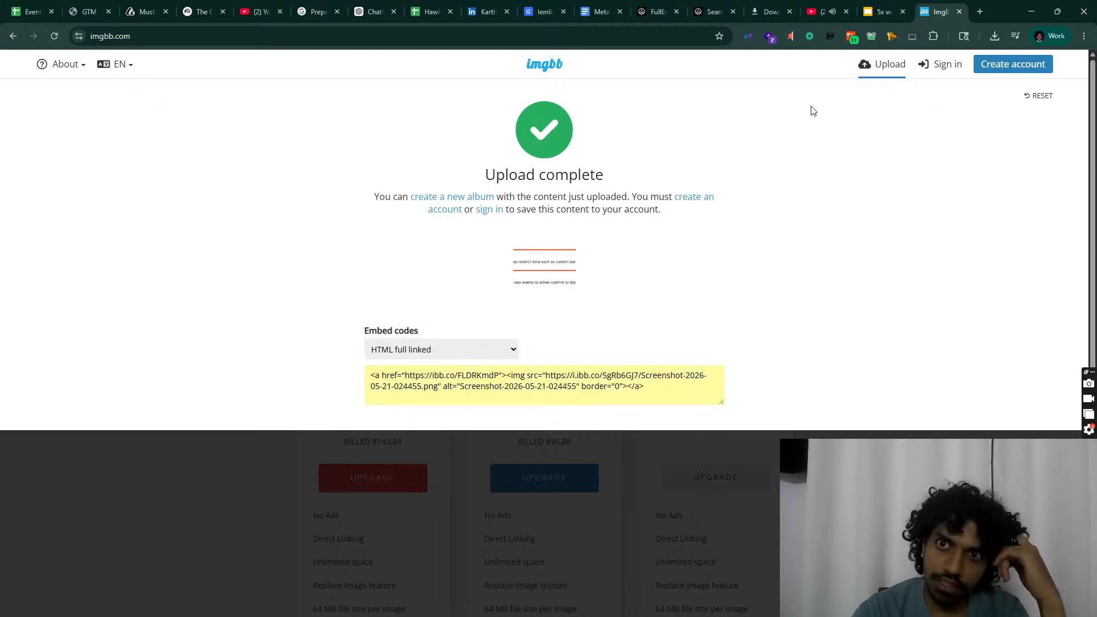
click(600, 10)
Step: Delete the old Data restrictions screenshot from the first lemlist email
click(567, 8)
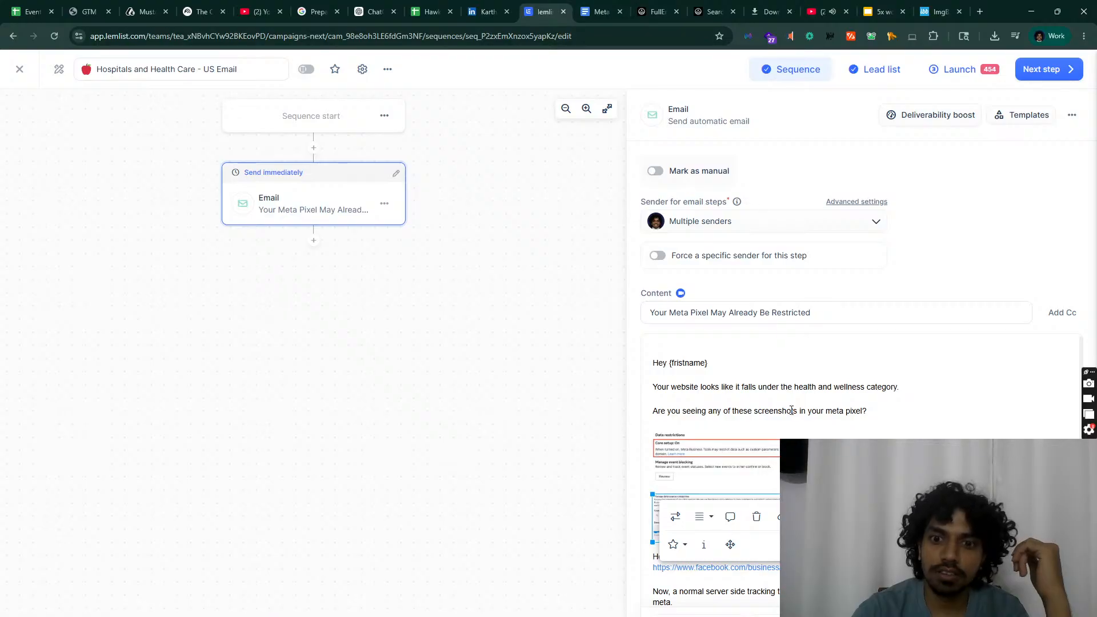
click(791, 410)
click(775, 456)
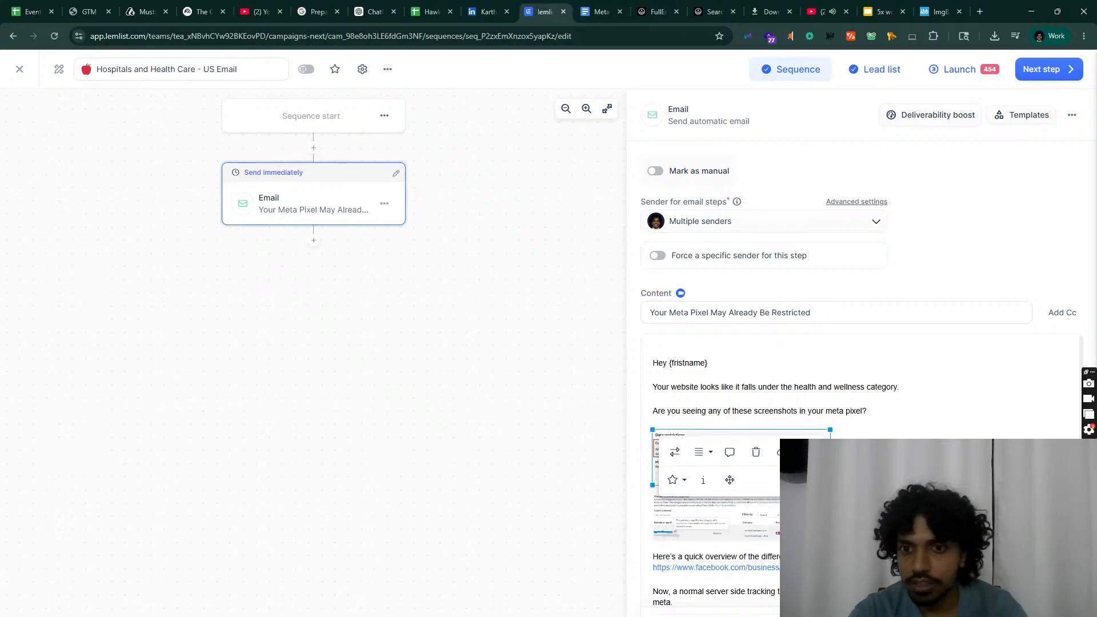
key(Delete)
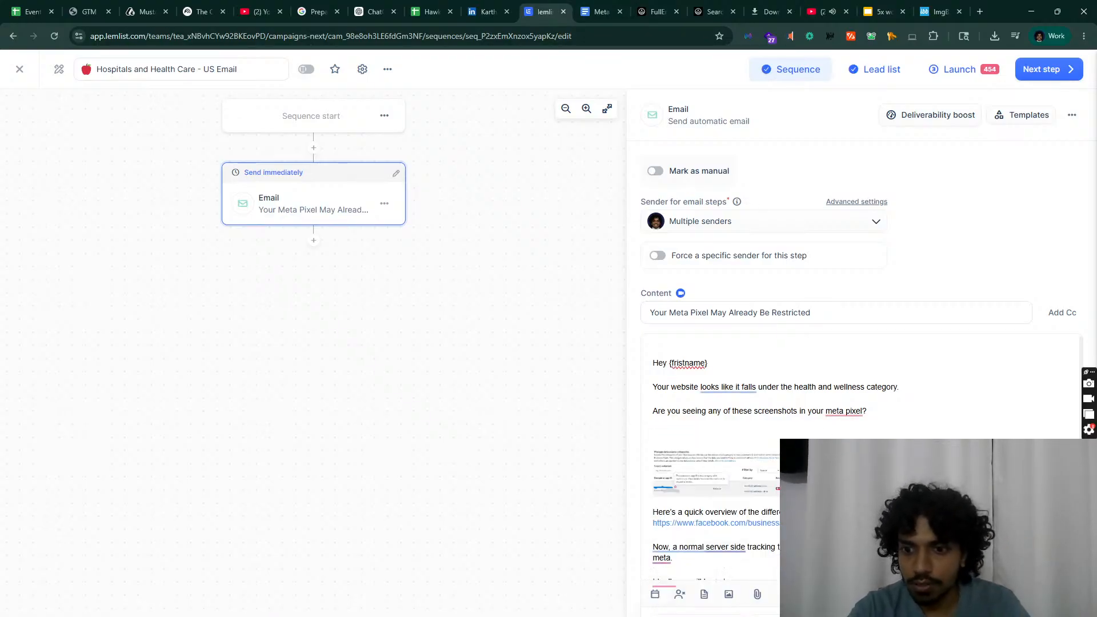
Step: Insert the imgbb HTML embed code into the email body through Code view
click(768, 572)
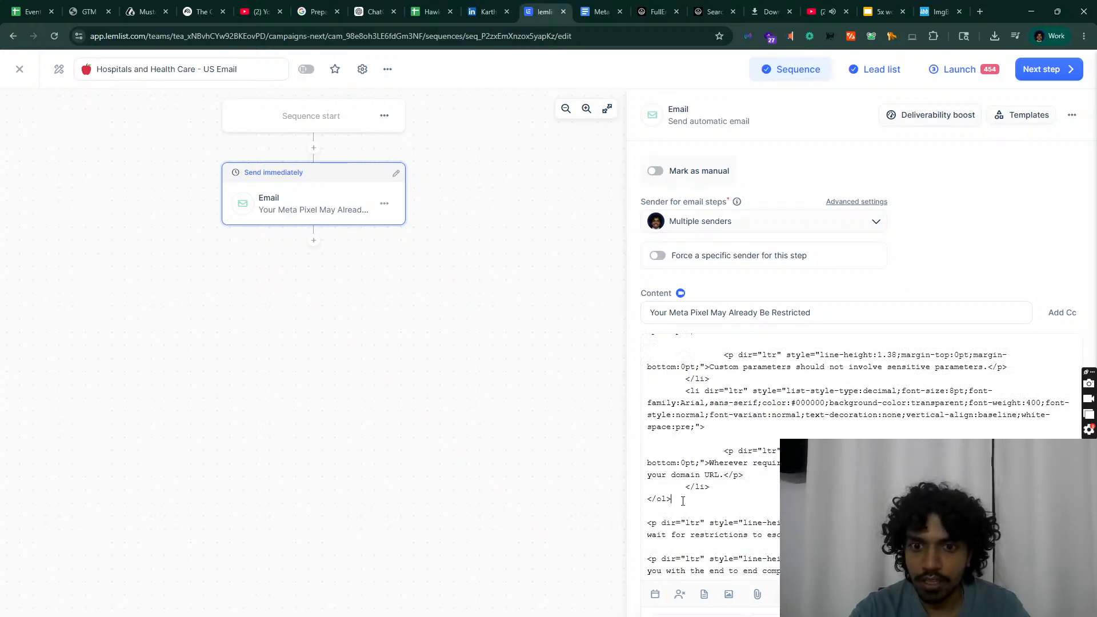
scroll(677, 510, up, 15)
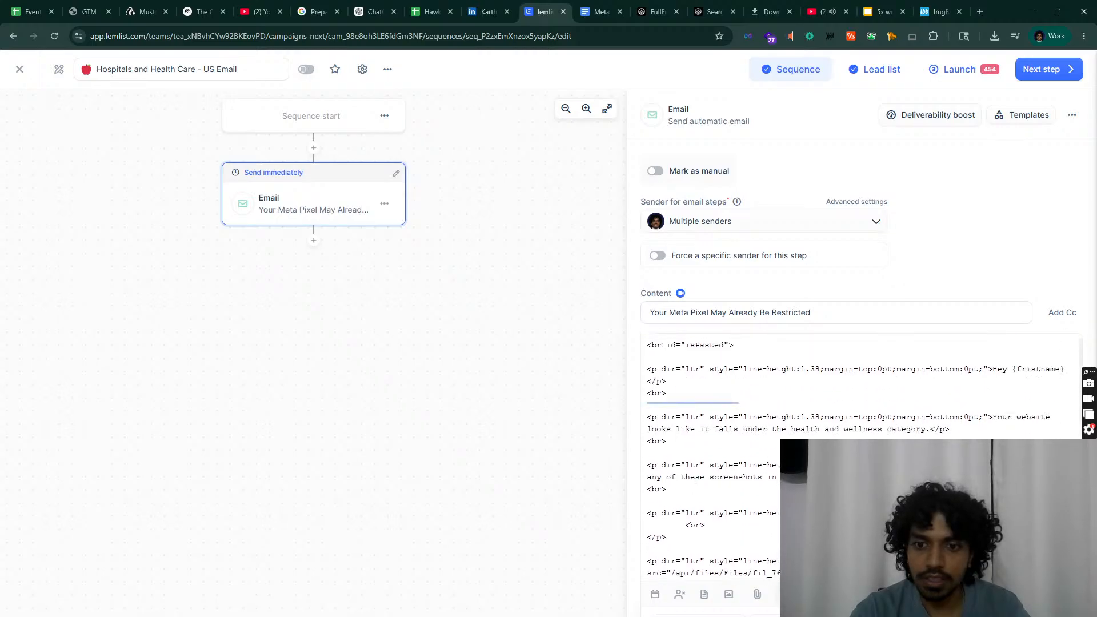
click(769, 572)
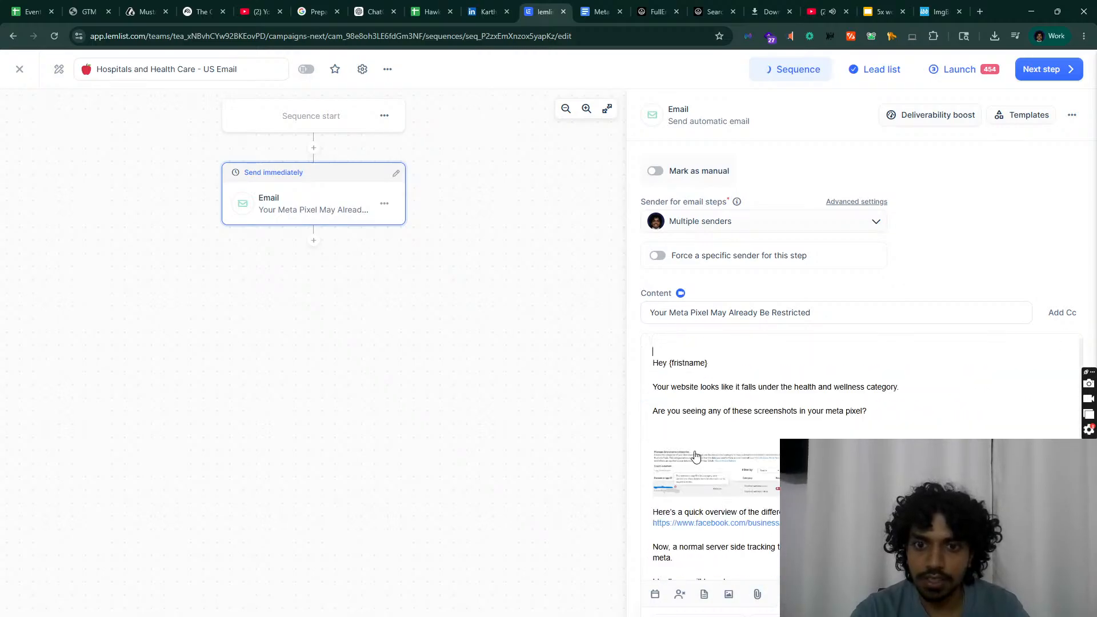
click(656, 430)
click(777, 612)
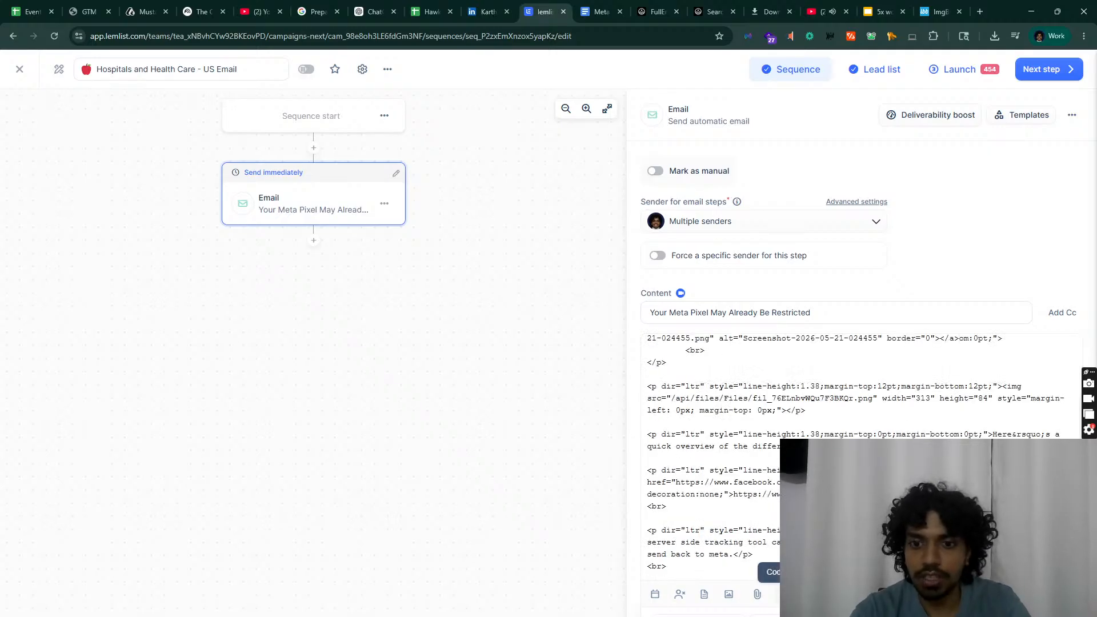
click(768, 571)
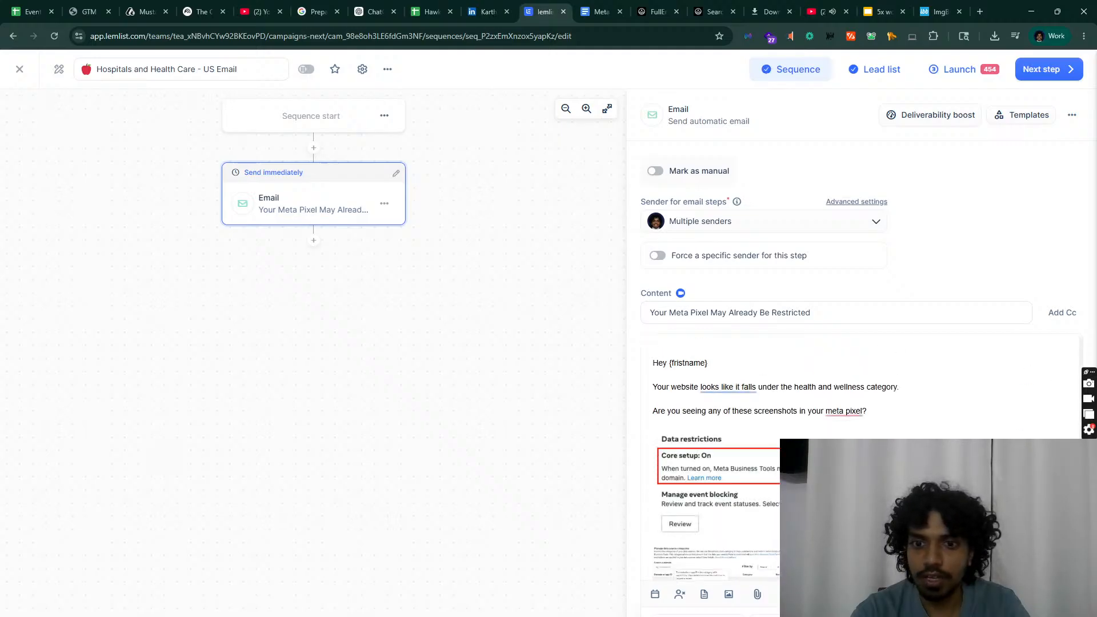
Step: Shrink the hosted Data restrictions image to about 364 px wide and add a line below it
click(798, 479)
drag(1017, 537, 860, 490)
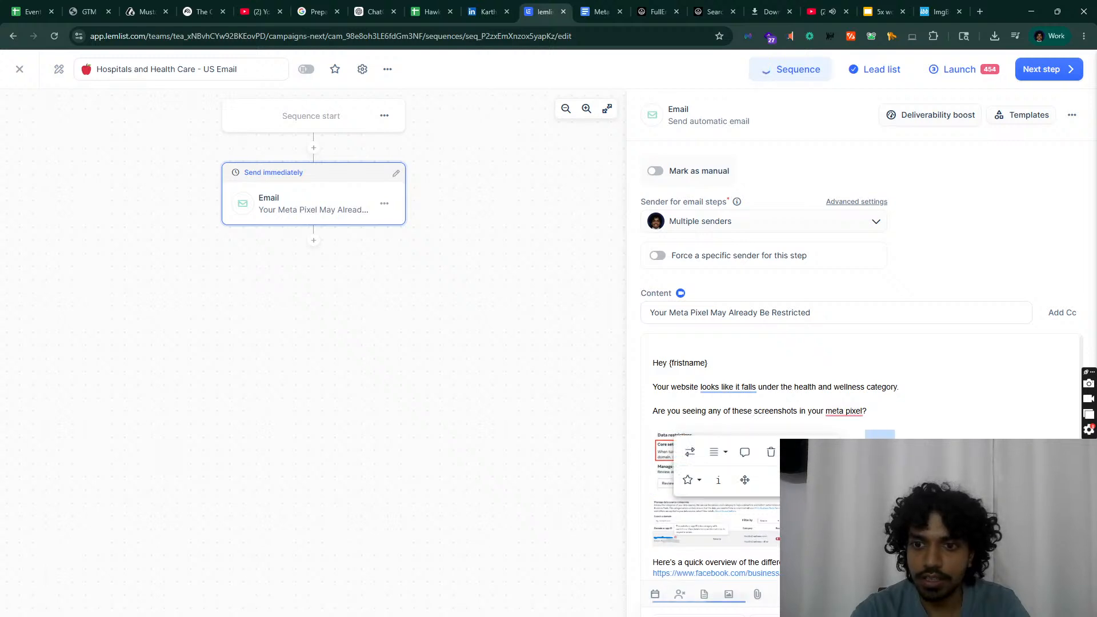
click(880, 479)
key(Return)
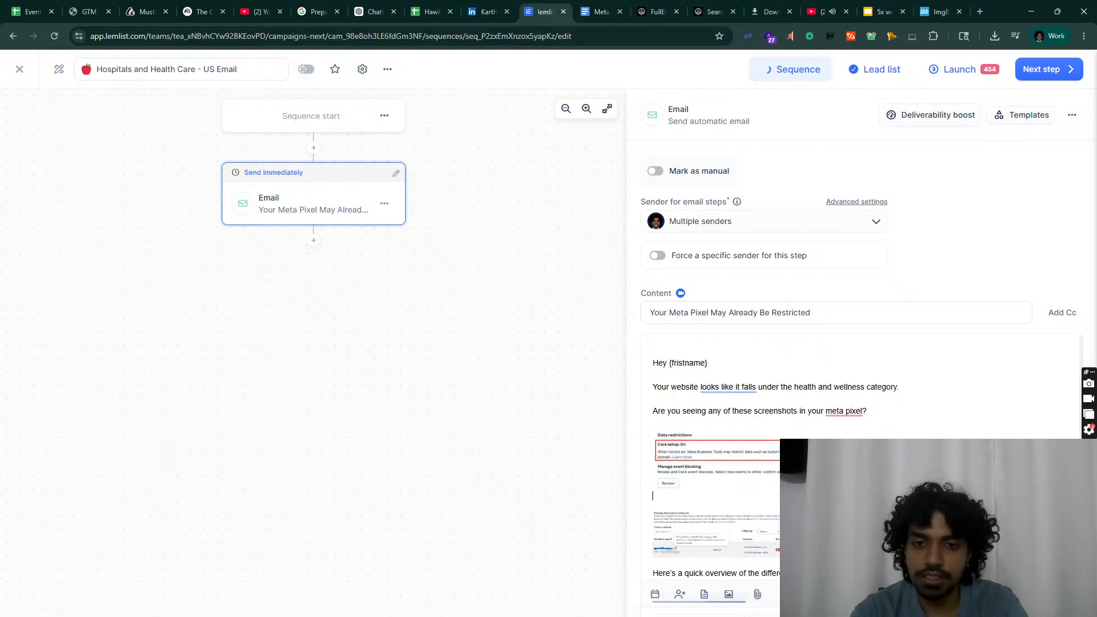
click(715, 477)
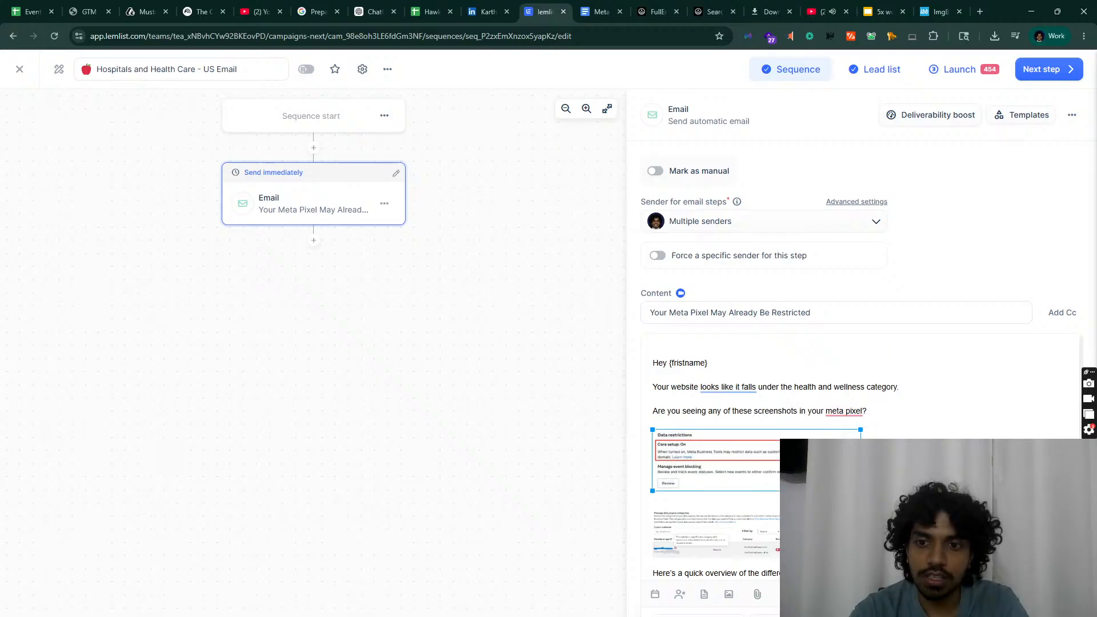
Step: Accept Grammarly fixes: 'meta pixel' to 'Meta Pixel' and 'looks like it falls' to 'appears to fall'
click(855, 411)
click(851, 434)
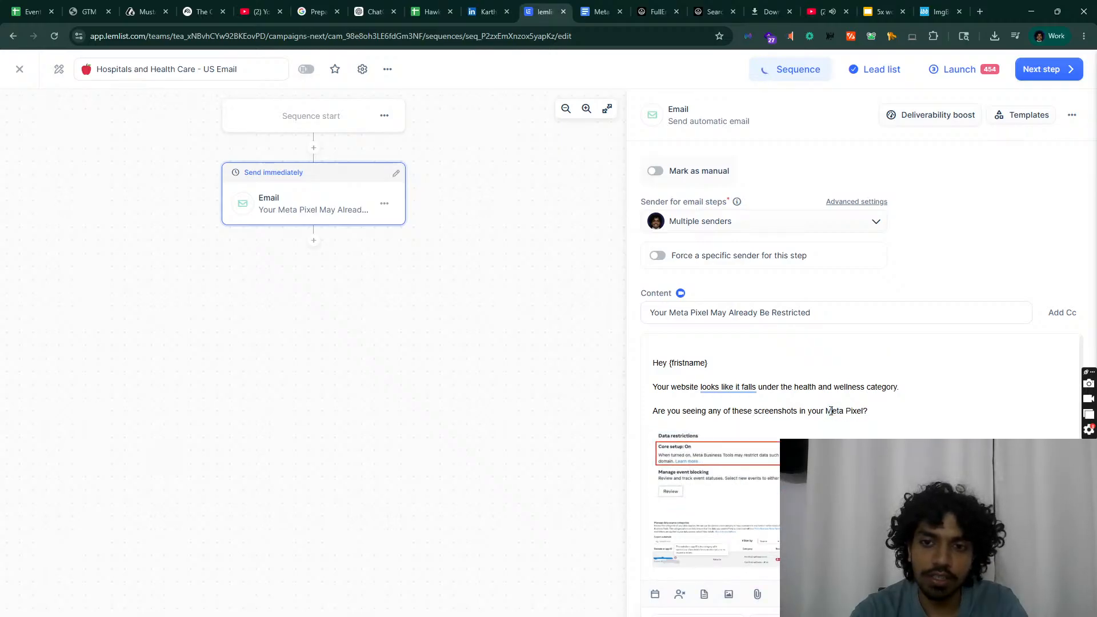
scroll(830, 352, down, 1)
scroll(830, 352, up, 1)
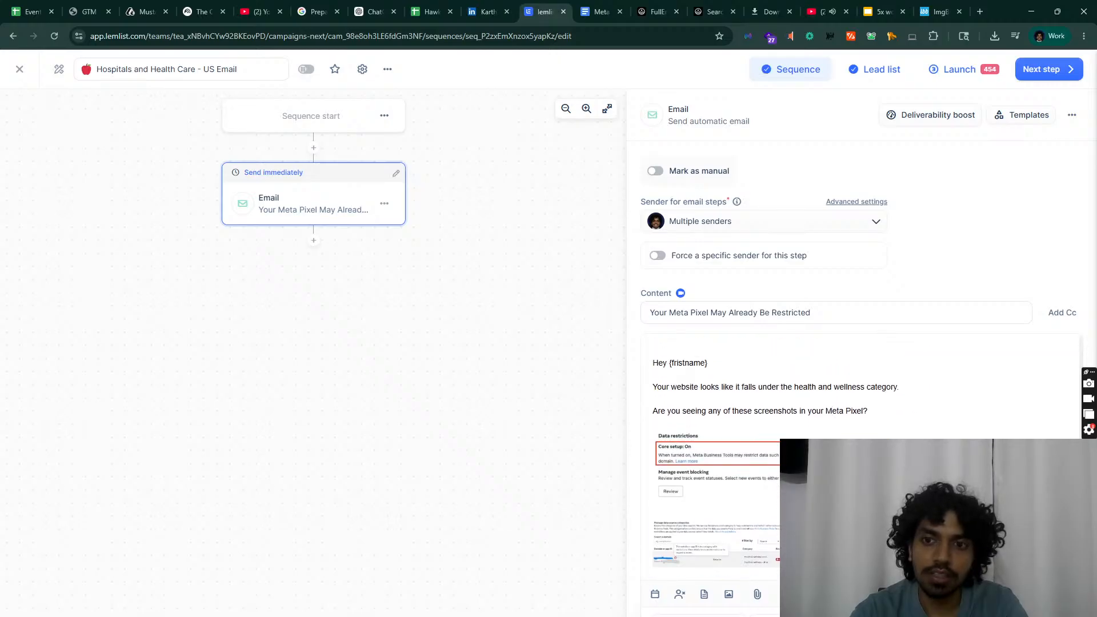
click(744, 390)
mouse_move(746, 387)
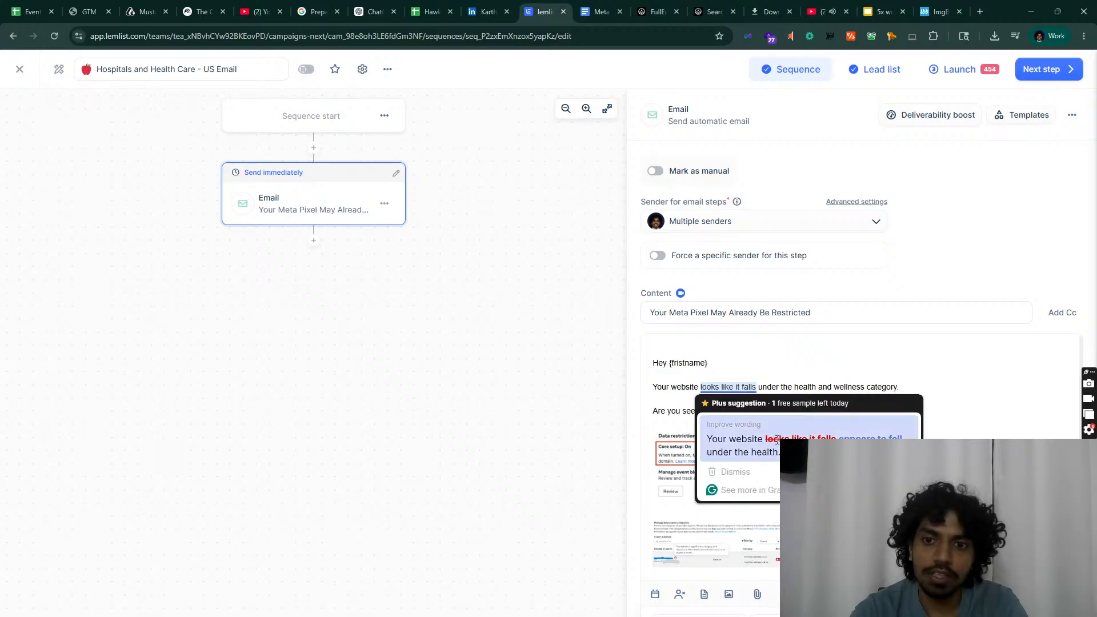
click(777, 440)
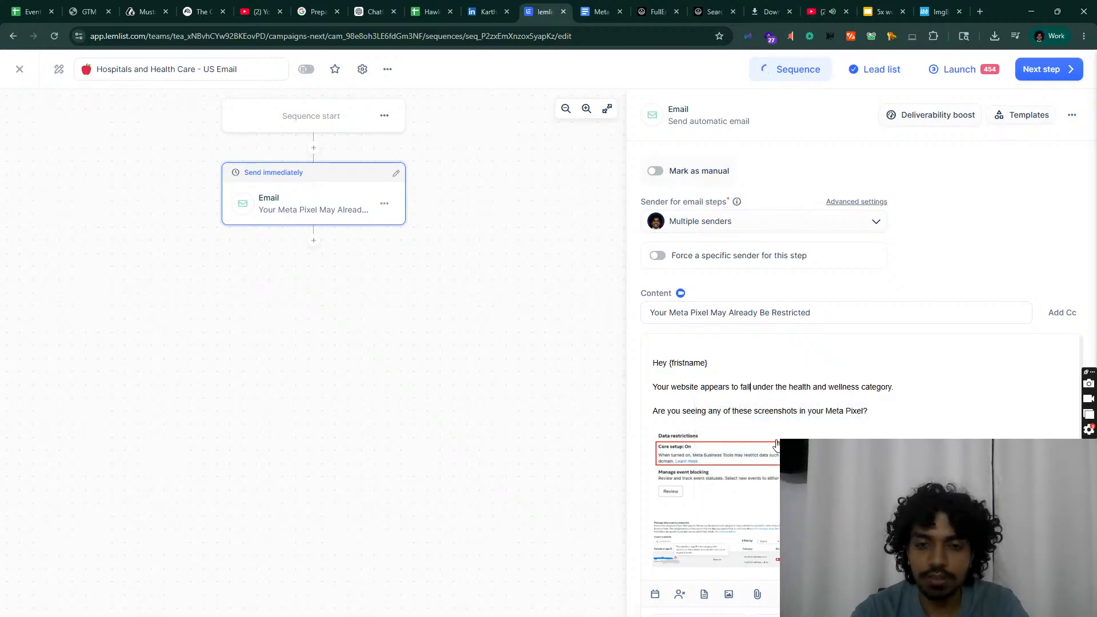
scroll(777, 444, down, 3)
scroll(775, 442, up, 1)
click(777, 448)
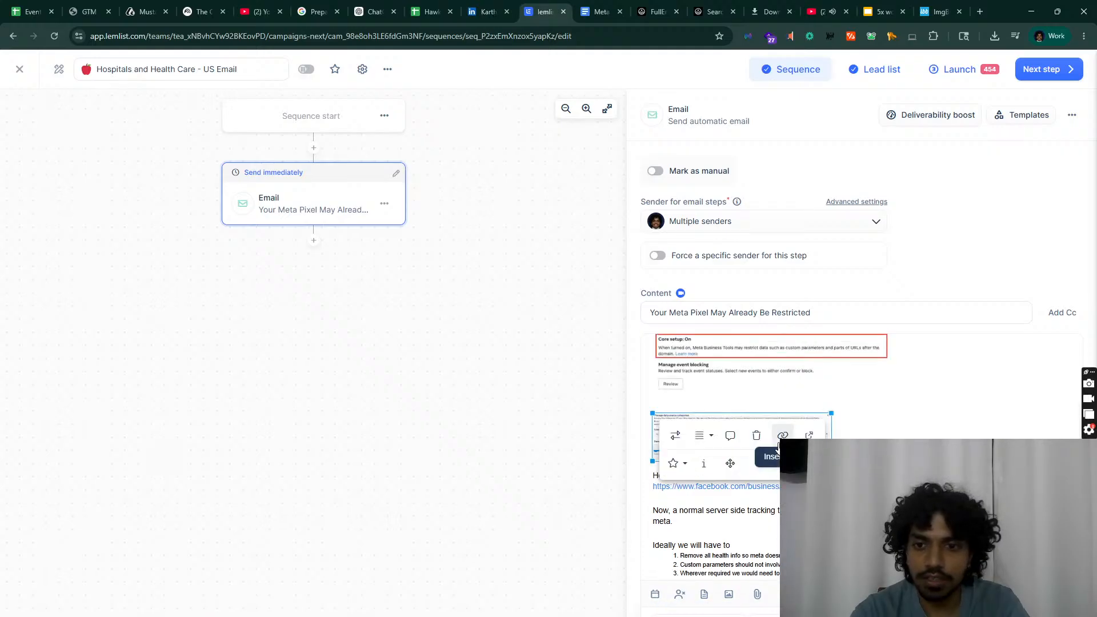
click(597, 10)
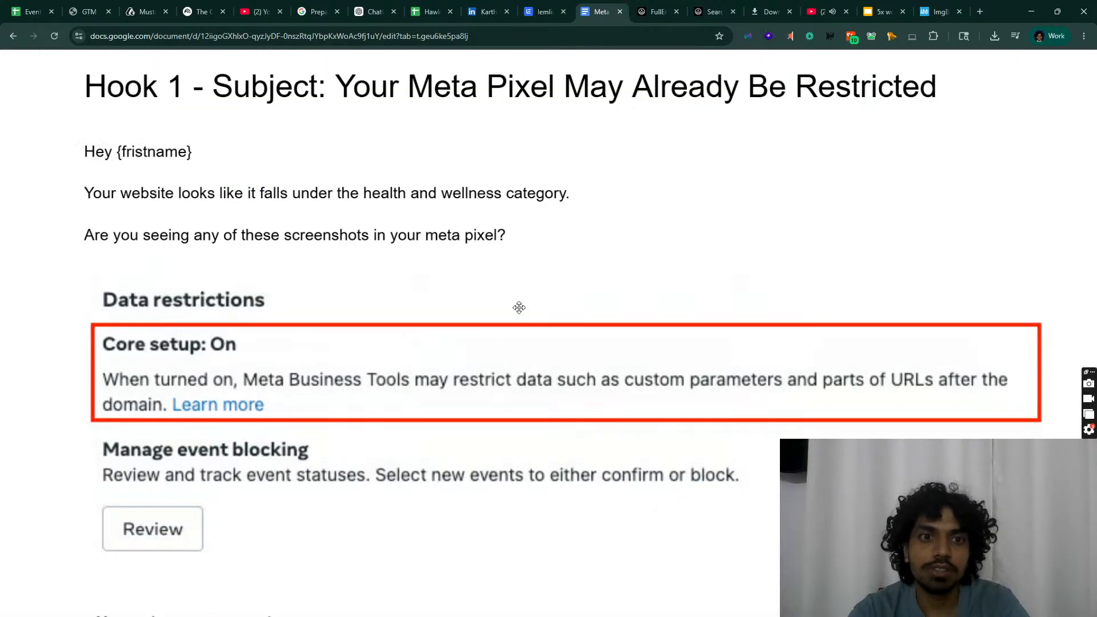
Step: Snip the Manage data source categories screenshot from the Hook 1 email
scroll(509, 344, down, 10)
scroll(514, 266, up, 4)
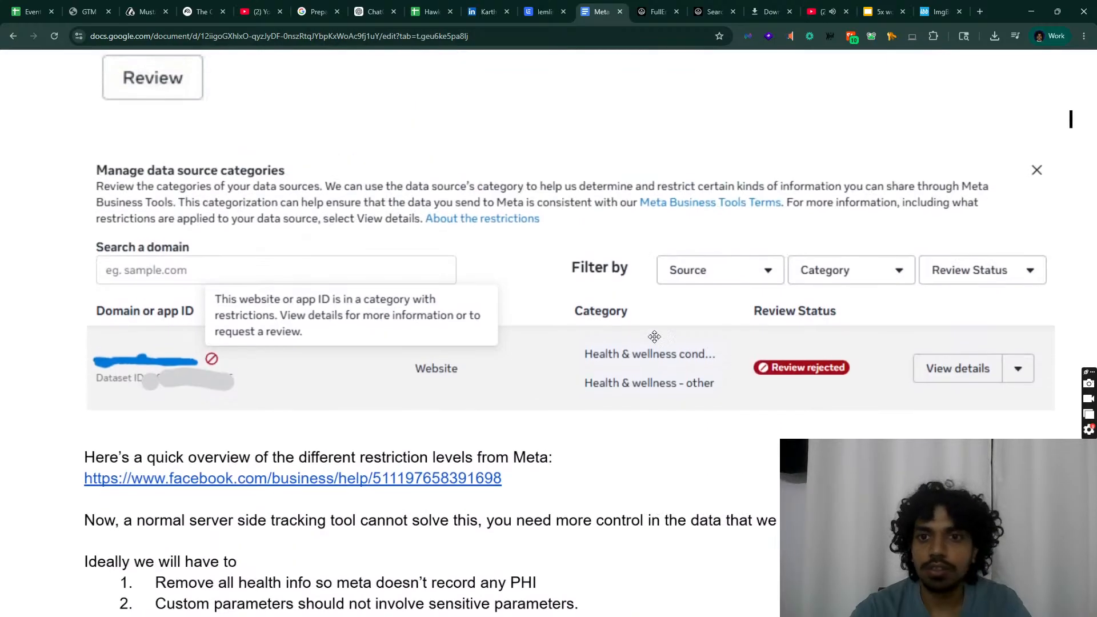
click(719, 459)
scroll(719, 460, up, 3)
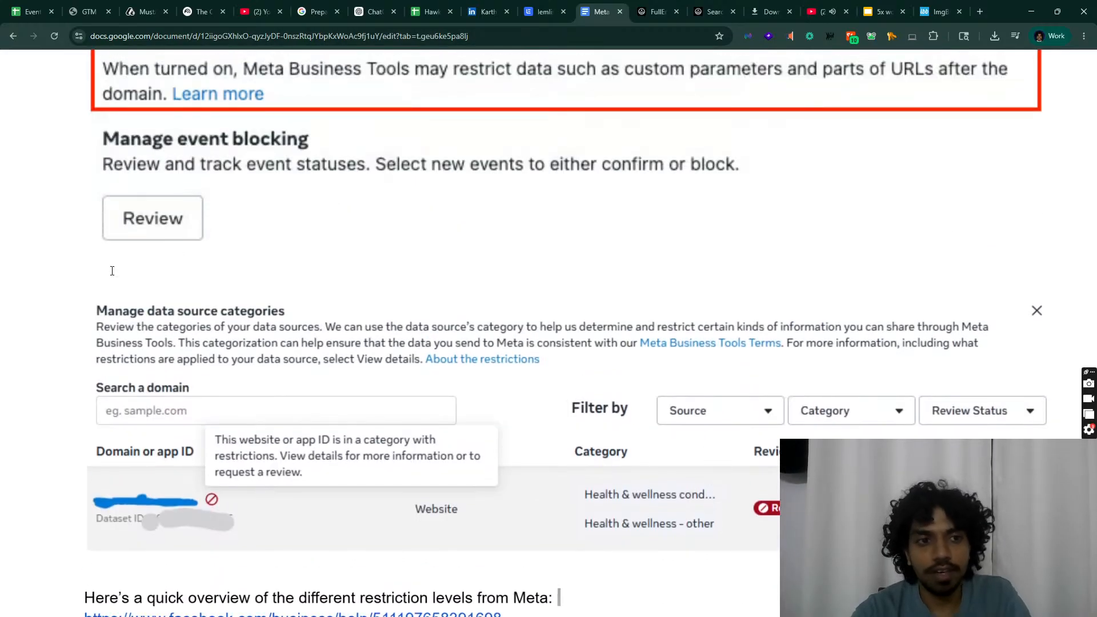
key(super+shift+s)
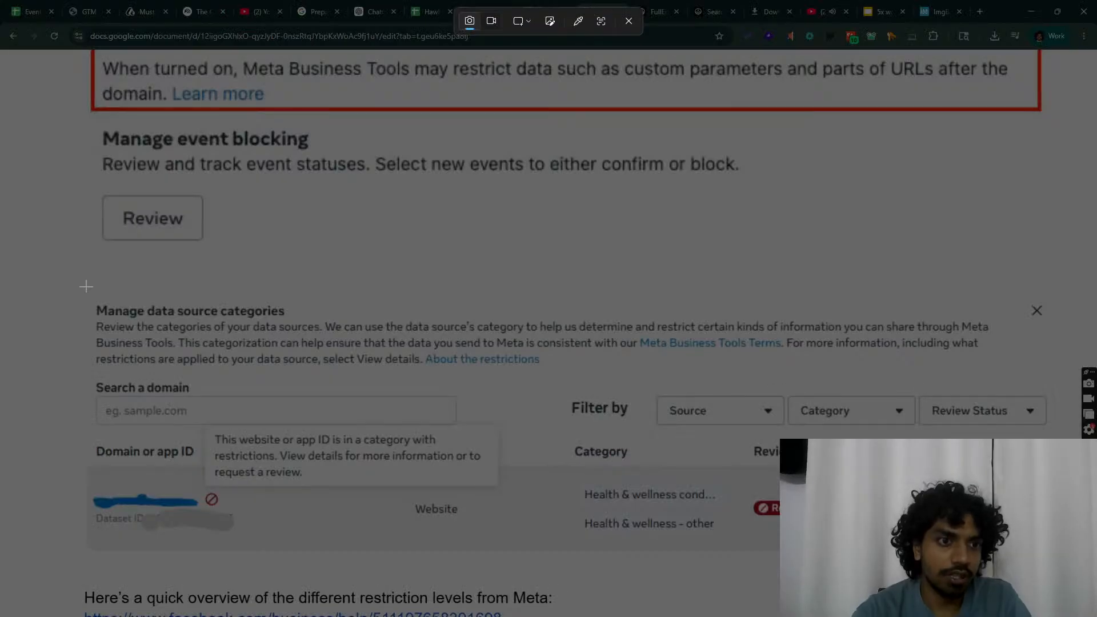
drag(80, 289, 1063, 564)
click(938, 10)
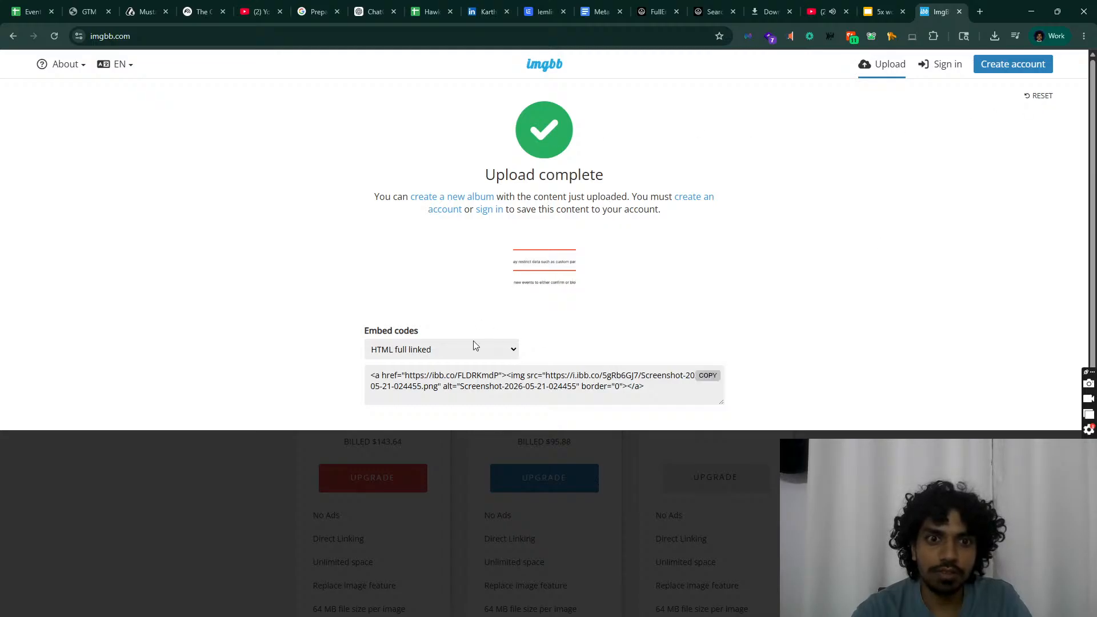
Step: Start a new imgbb upload and open the captured snip from notifications
click(13, 36)
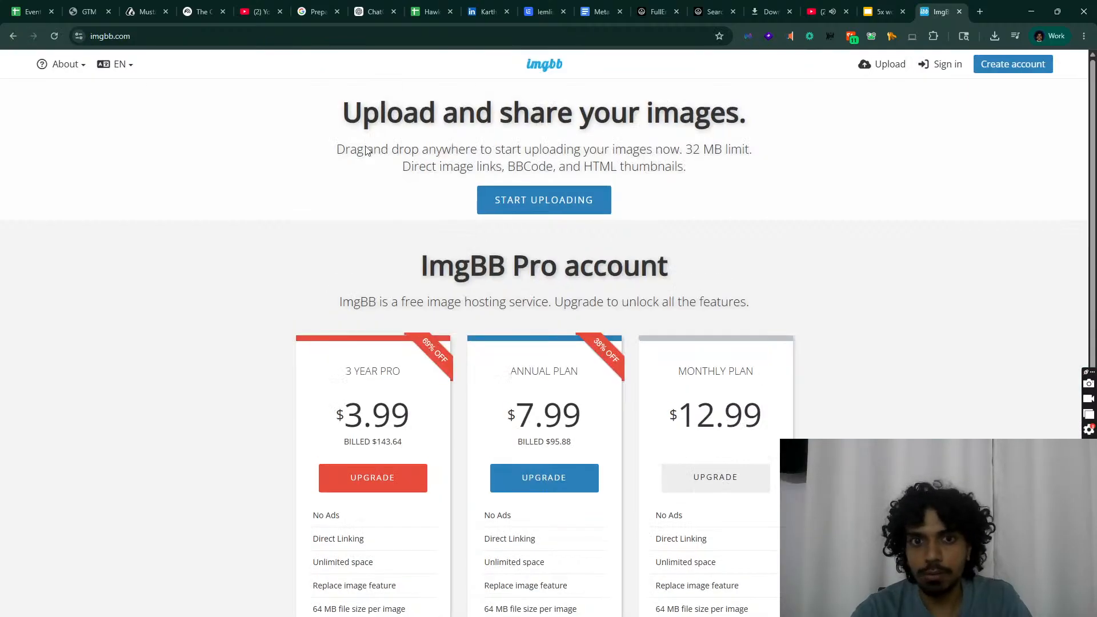
click(534, 200)
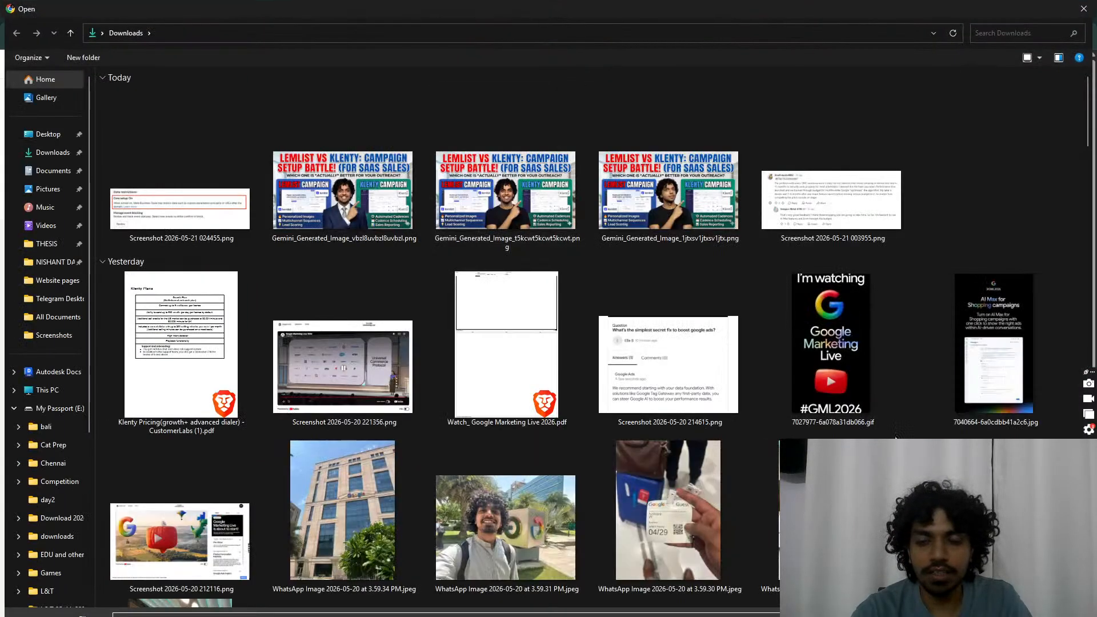
key(super+n)
click(972, 204)
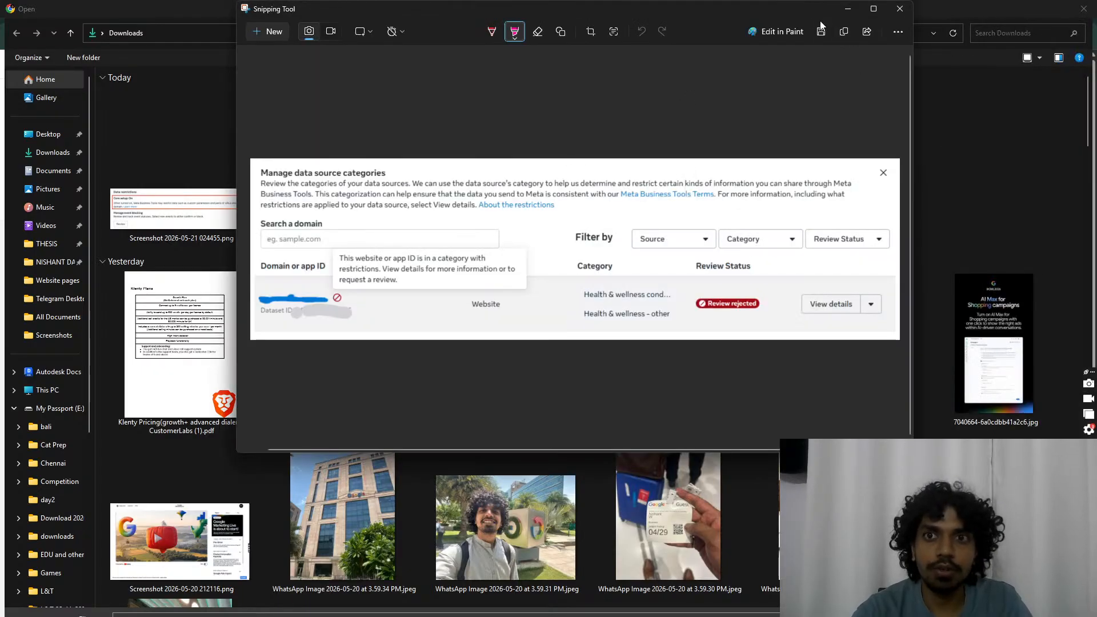
Step: Save the snip to Downloads as 'Screenshot 2026-05-21 024640.png' and close Snipping Tool
click(821, 31)
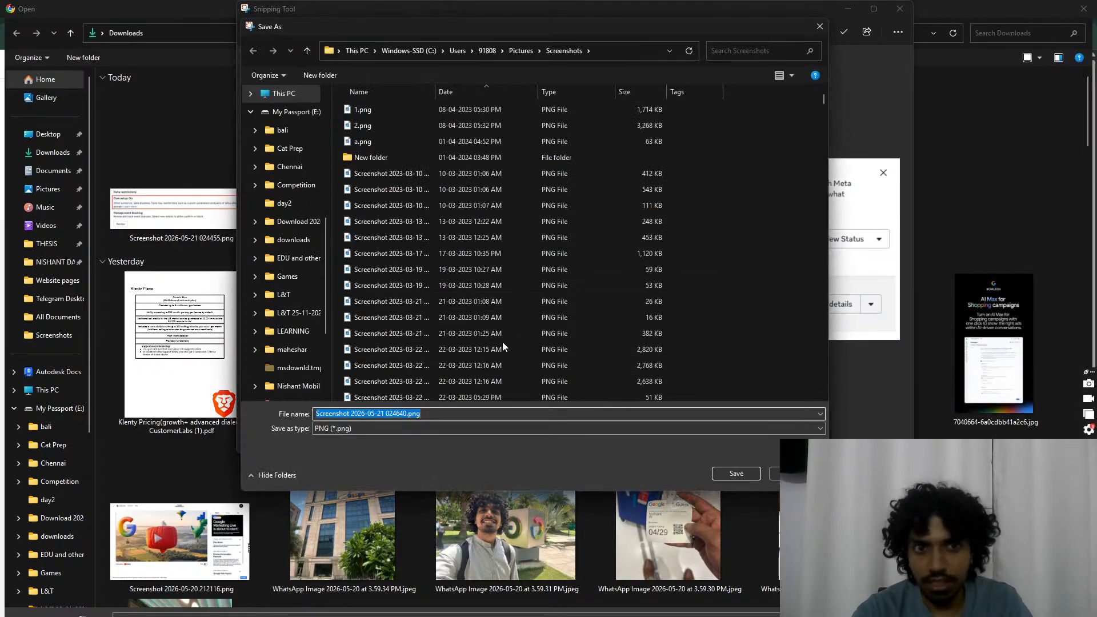
scroll(274, 122, up, 3)
scroll(275, 123, up, 3)
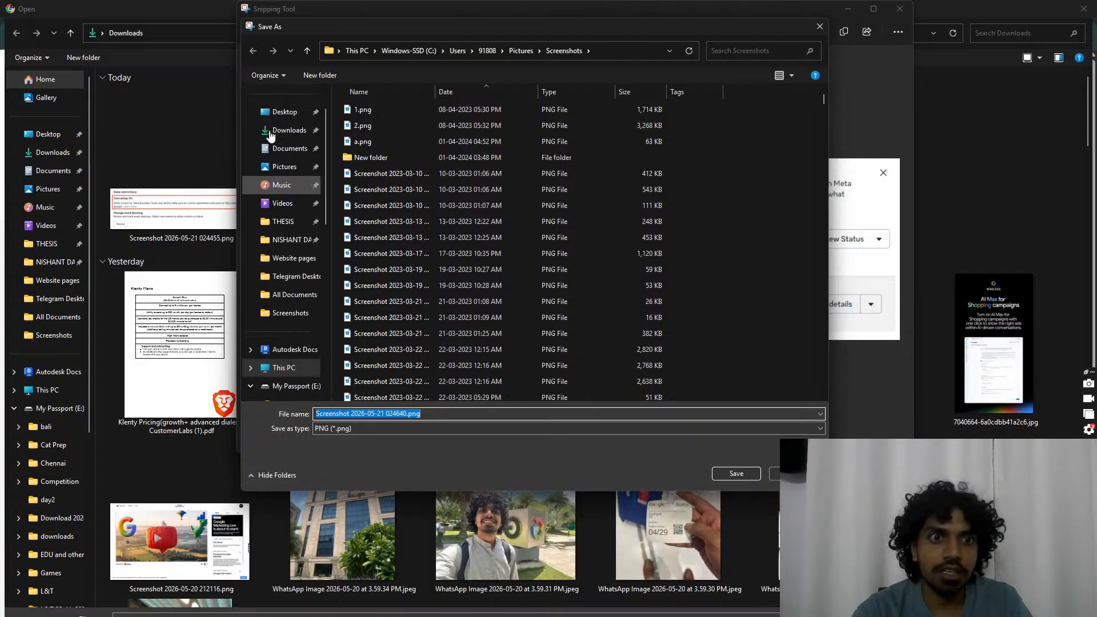
click(284, 170)
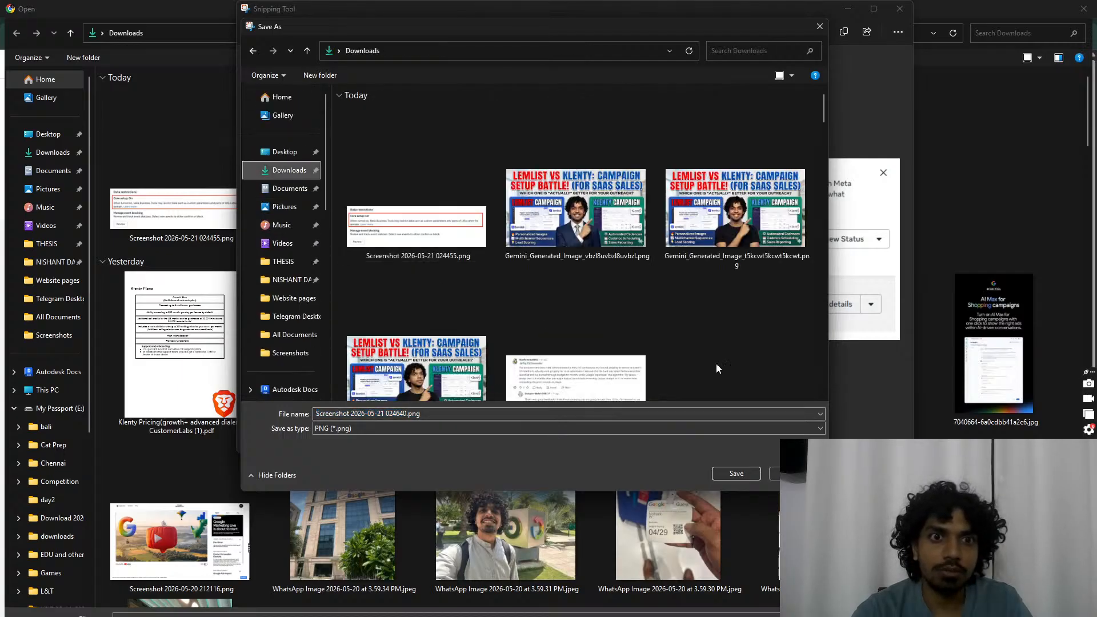
click(744, 475)
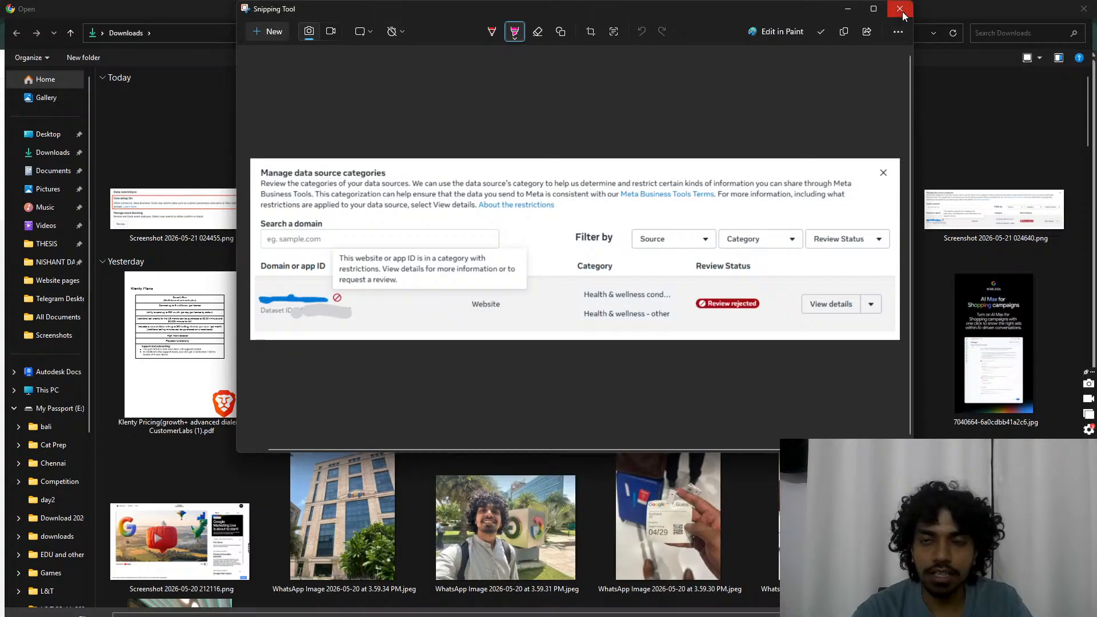
click(901, 10)
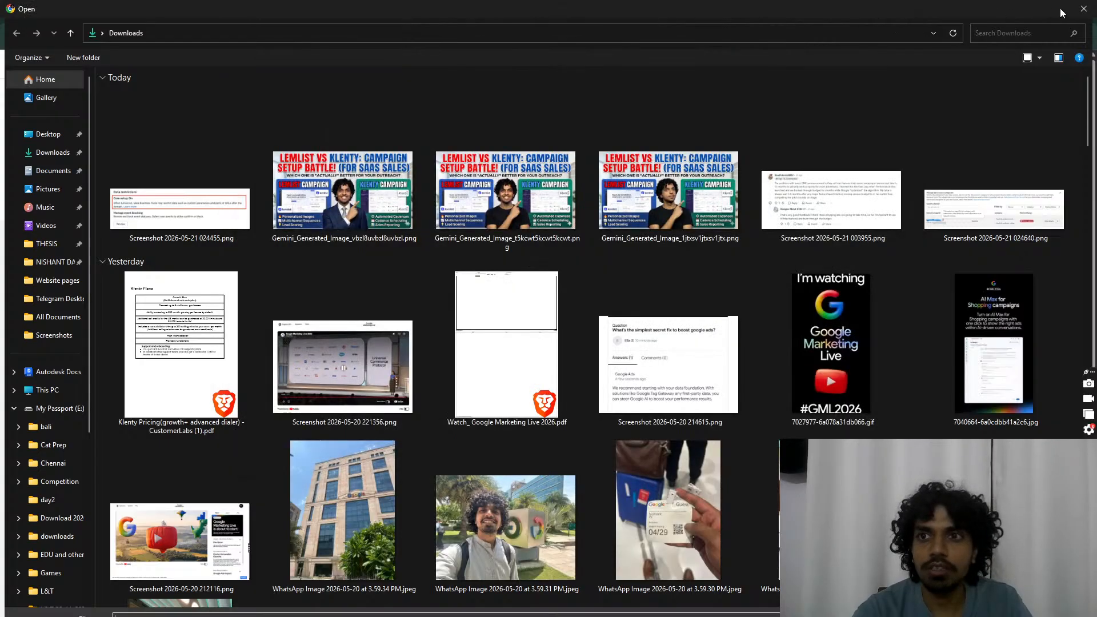
click(1077, 11)
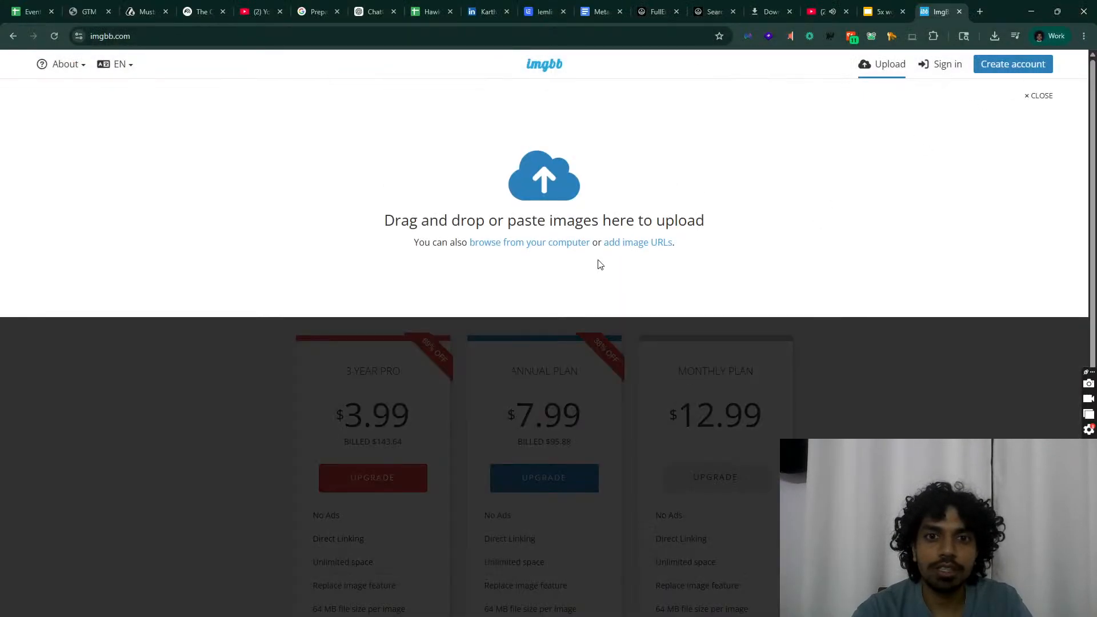
click(552, 245)
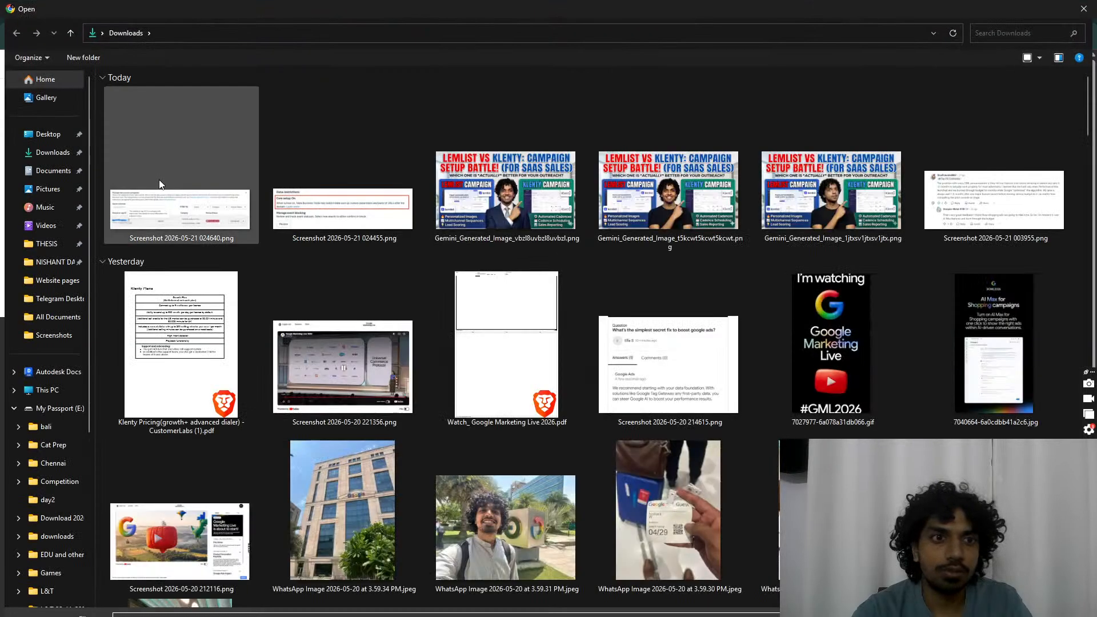
double_click(159, 179)
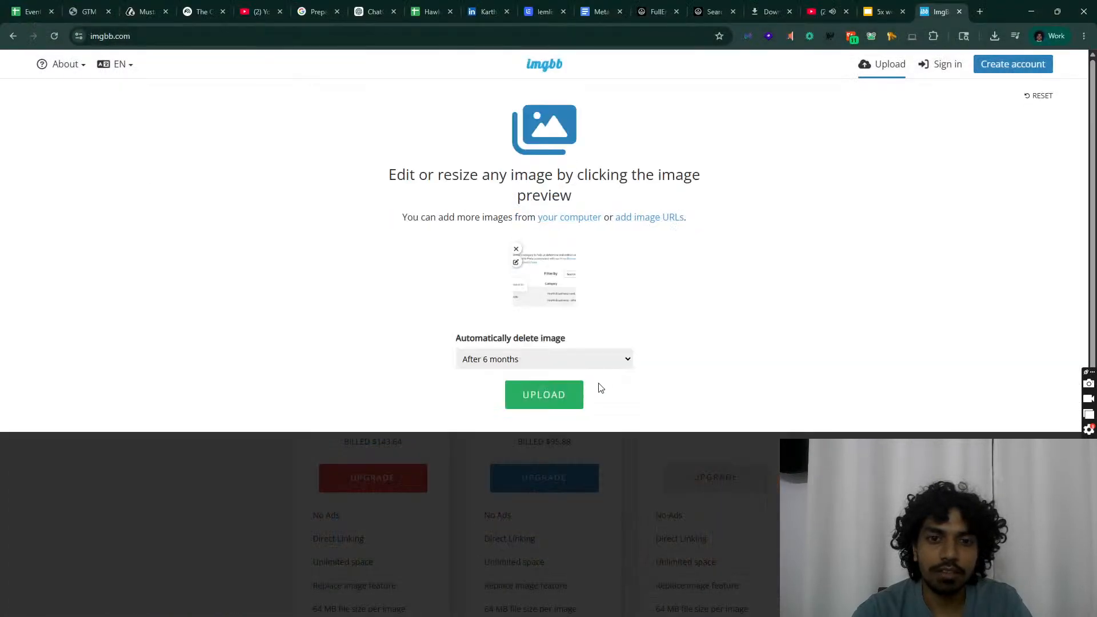
click(541, 402)
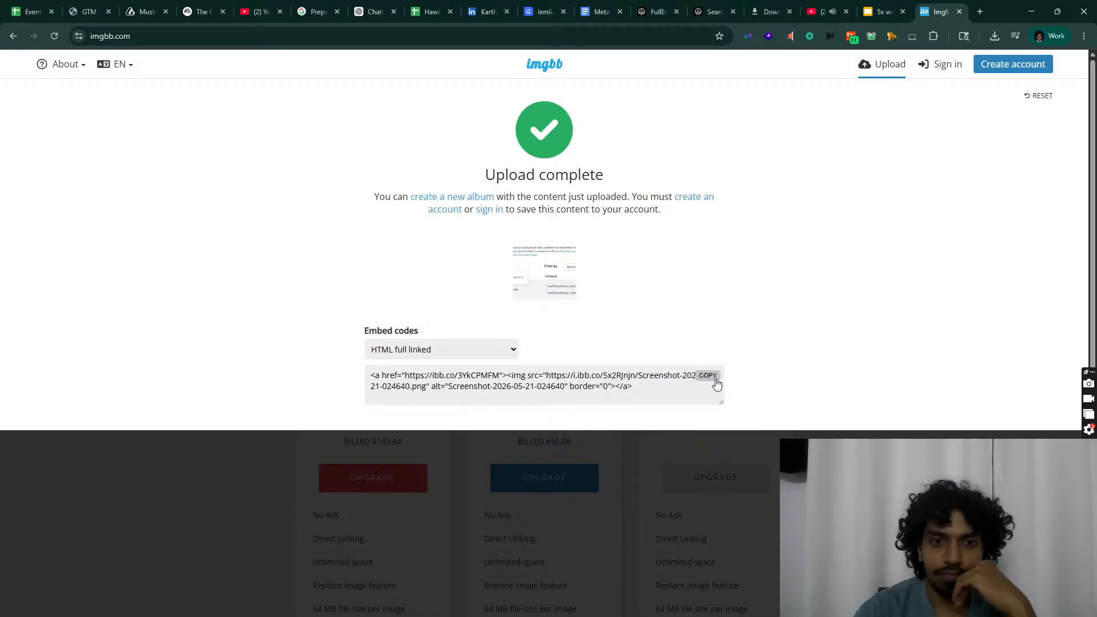
click(715, 379)
click(600, 11)
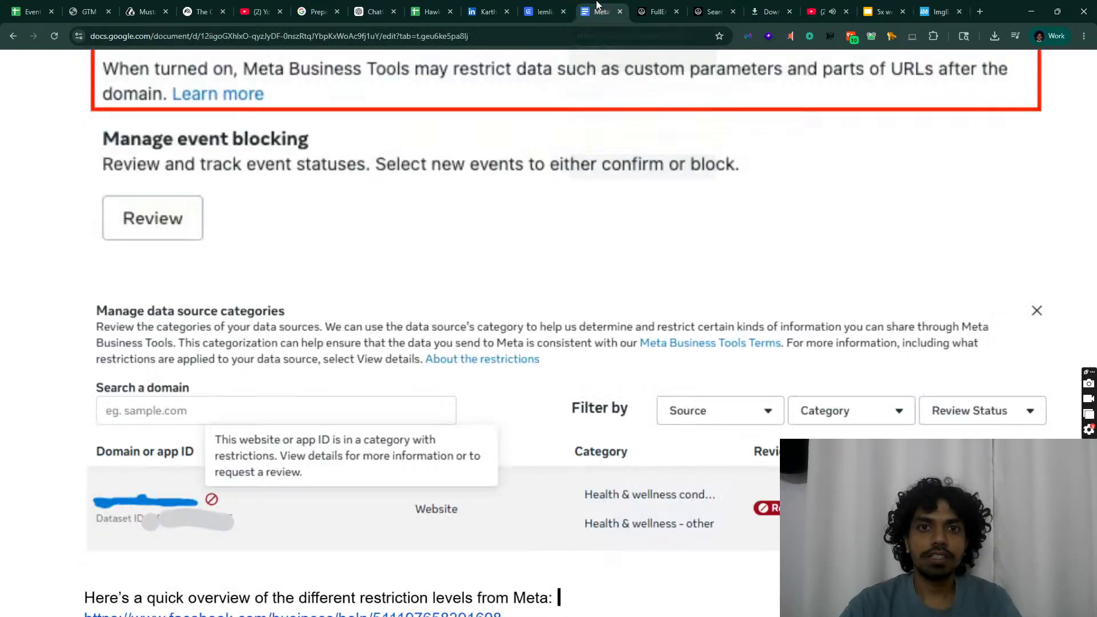
Step: Delete the second screenshot in the first email and put the new hosted image in its place
click(543, 12)
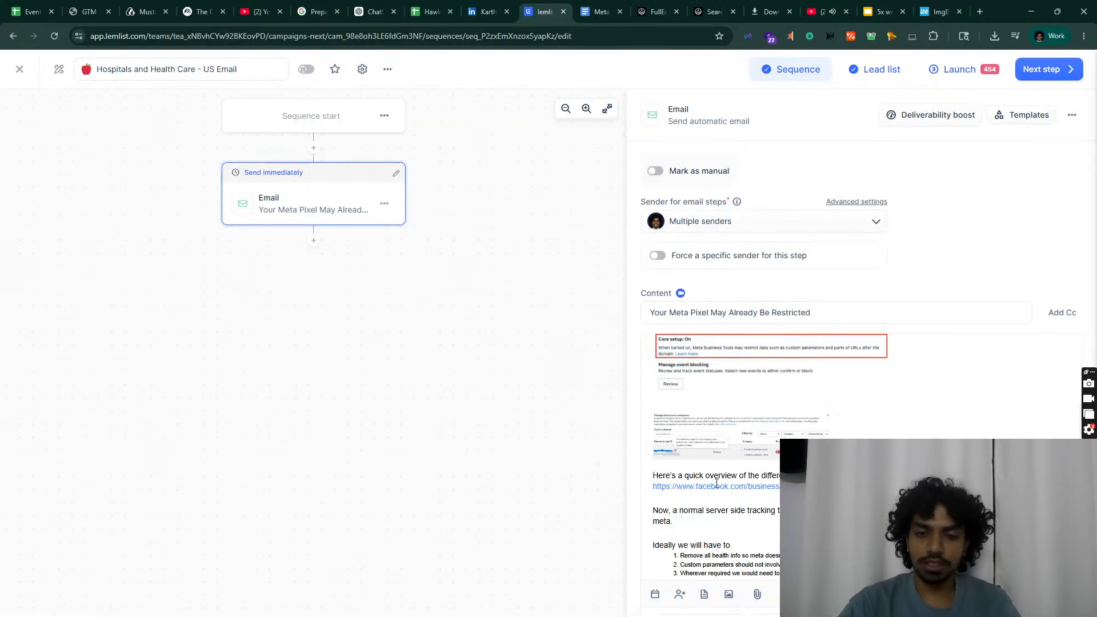
click(664, 456)
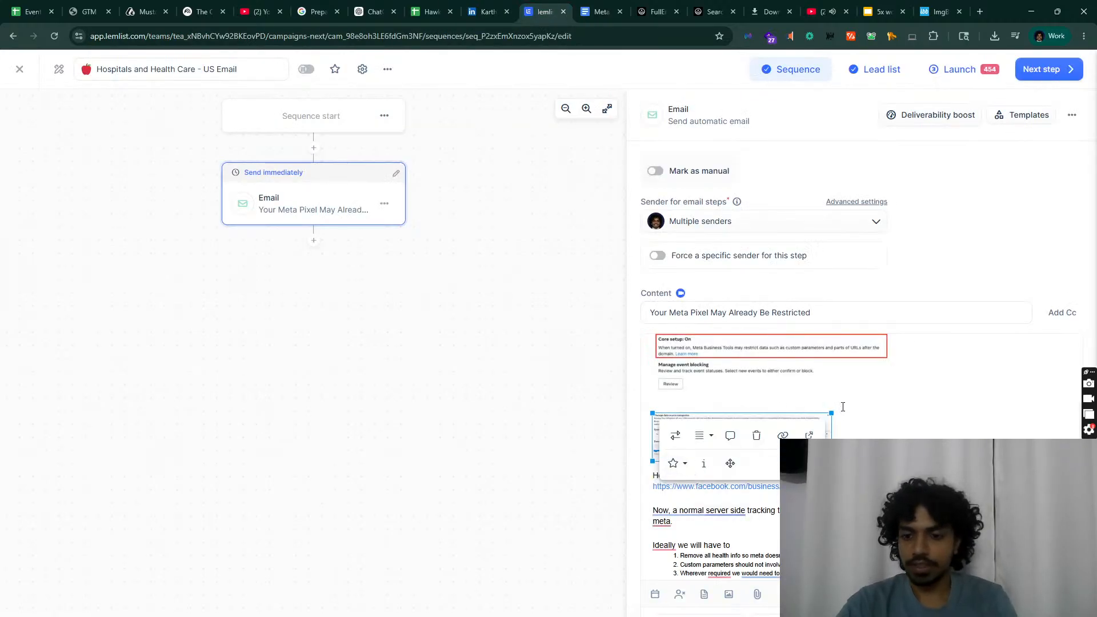
key(BackSpace)
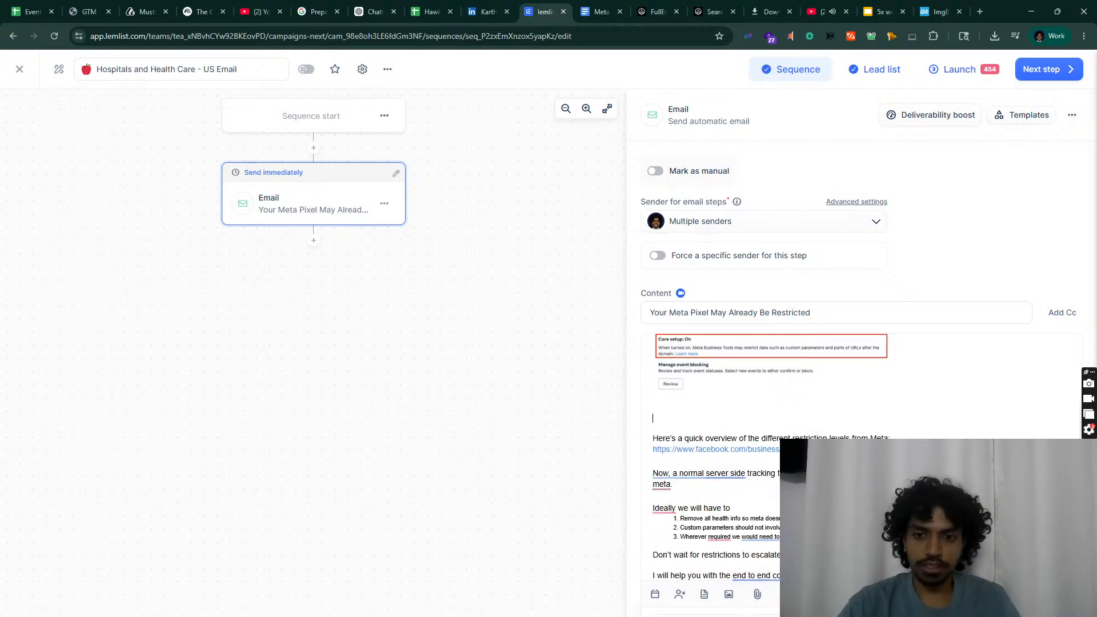
click(653, 417)
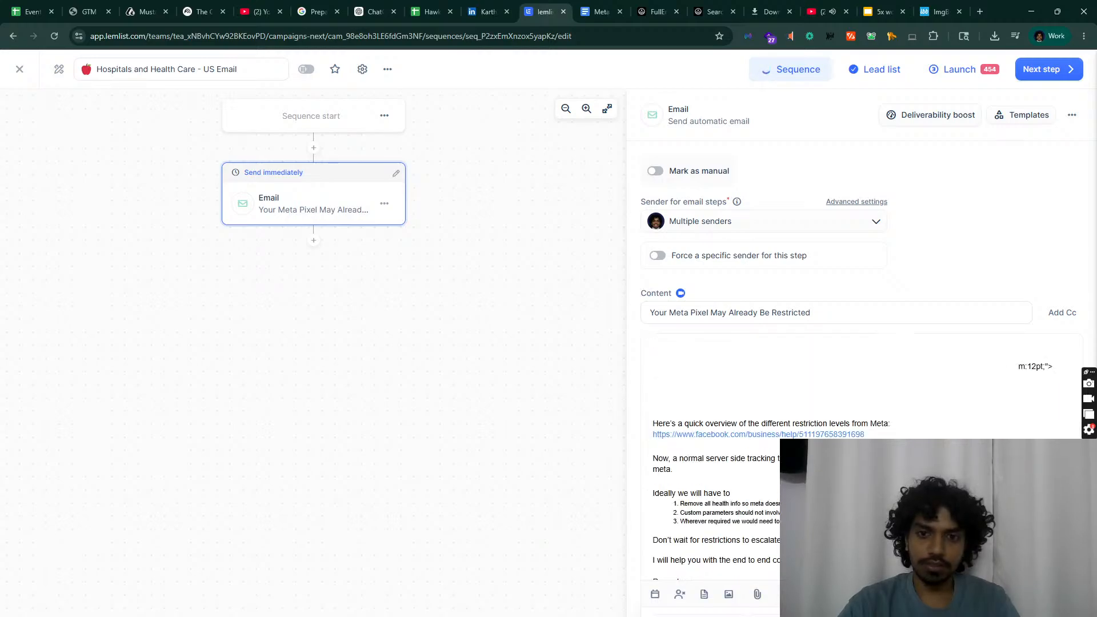
scroll(835, 457, up, 4)
scroll(835, 457, down, 1)
Step: Shrink the new Manage data source categories image to fit, and delete the stray m:12pt;"> code text
click(742, 502)
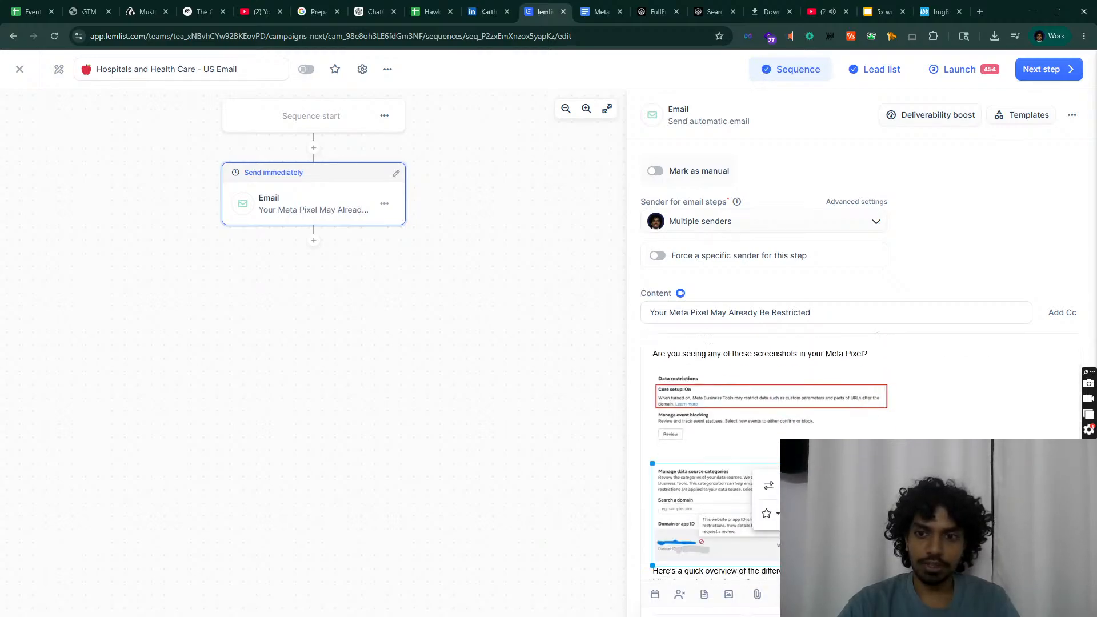
scroll(835, 457, down, 2)
drag(1019, 451, 914, 420)
drag(982, 385, 916, 400)
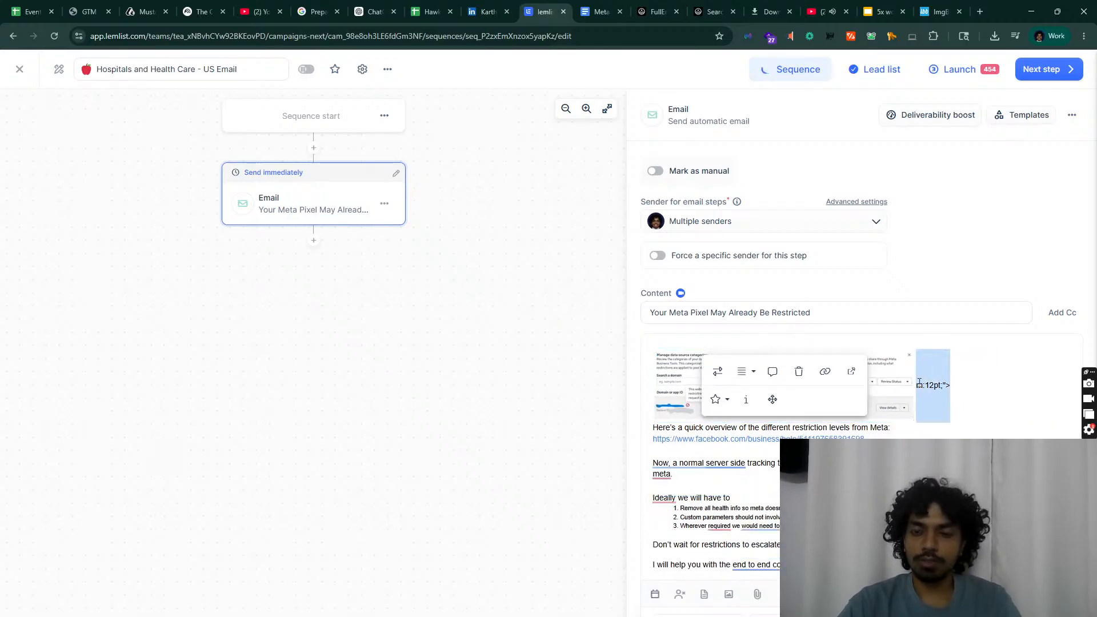
key(BackSpace)
scroll(951, 413, up, 3)
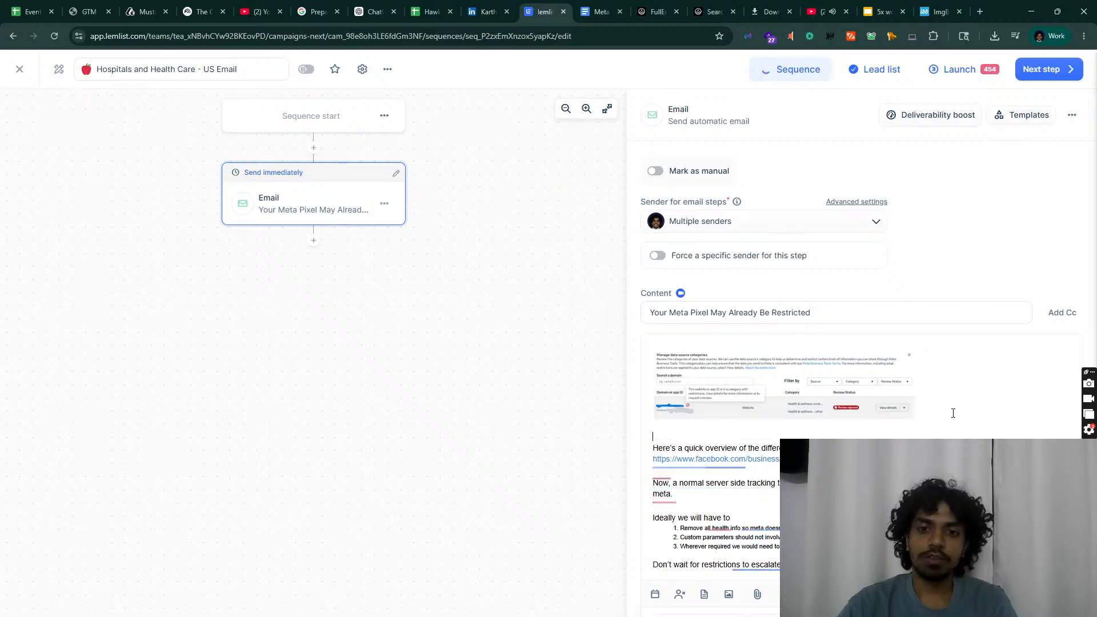
scroll(914, 415, down, 3)
scroll(828, 395, up, 3)
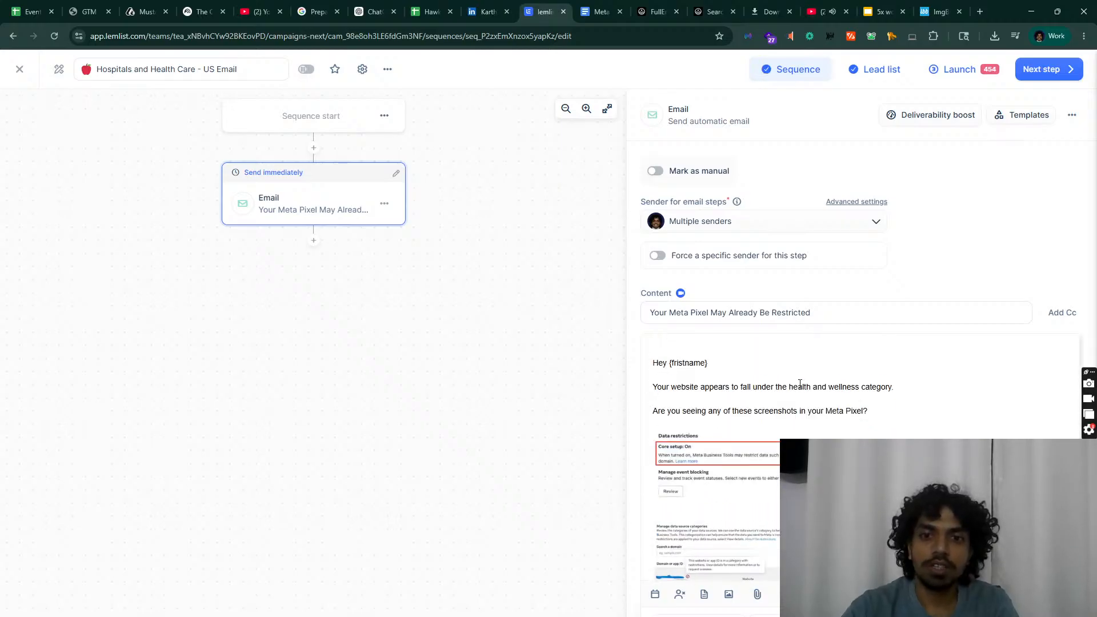
Step: Replace the misspelt {fristname} in the greeting with the {{firstName}} personalization variable
double_click(725, 366)
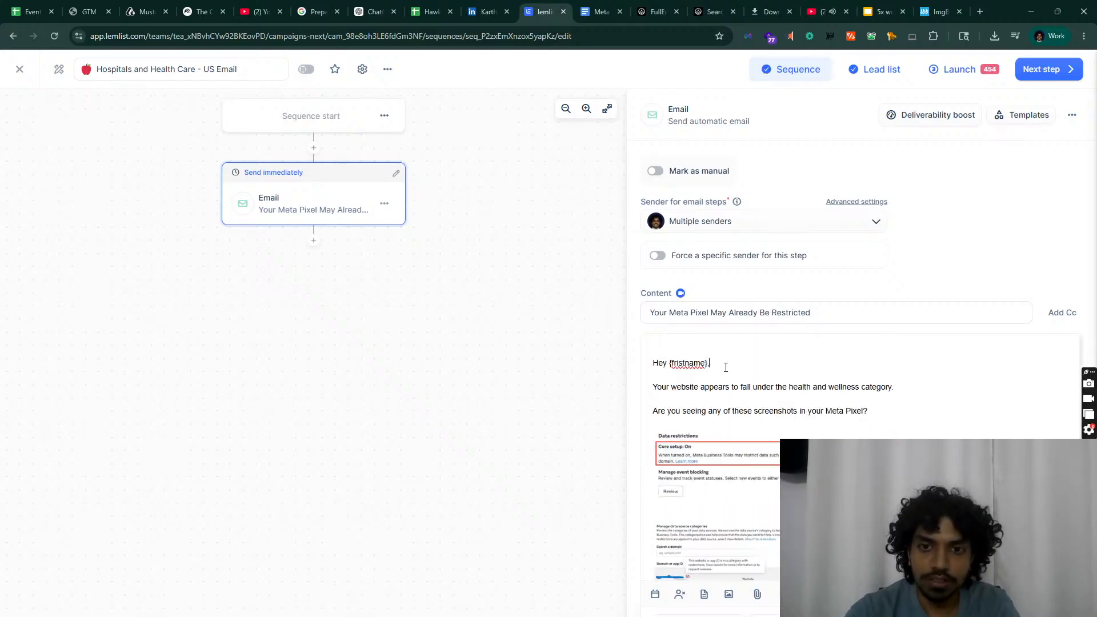
scroll(726, 371, down, 1)
scroll(726, 371, up, 1)
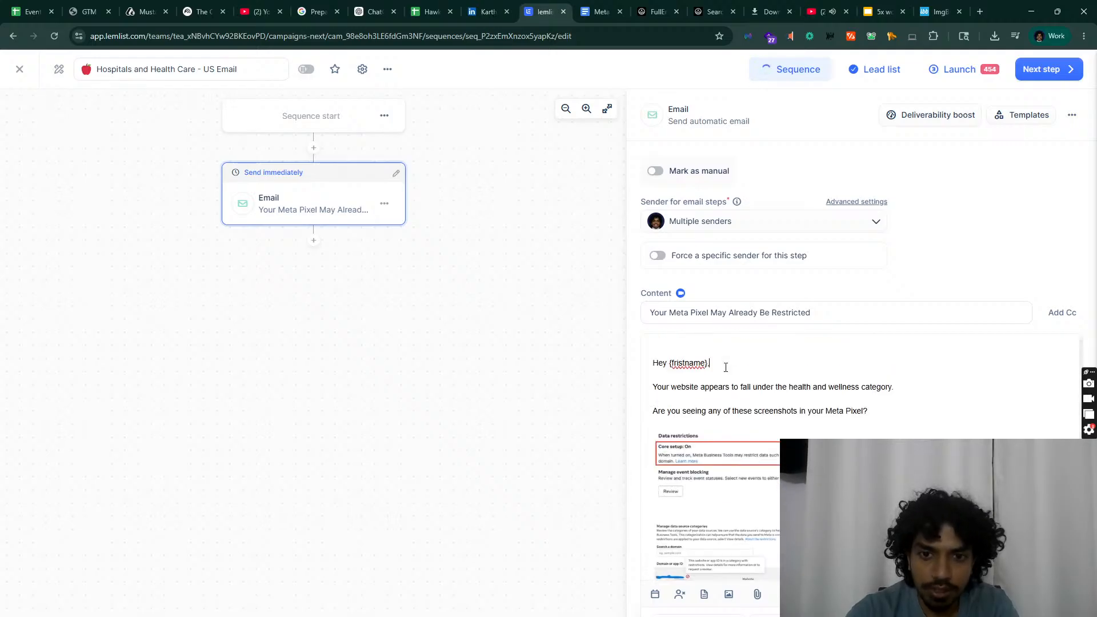
click(708, 364)
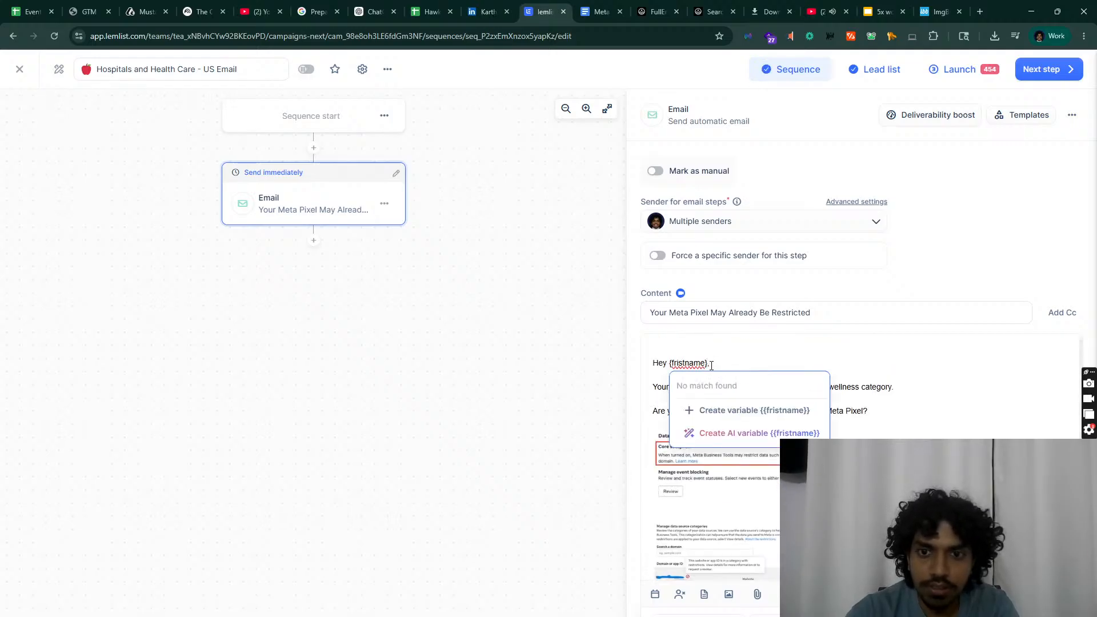
click(707, 364)
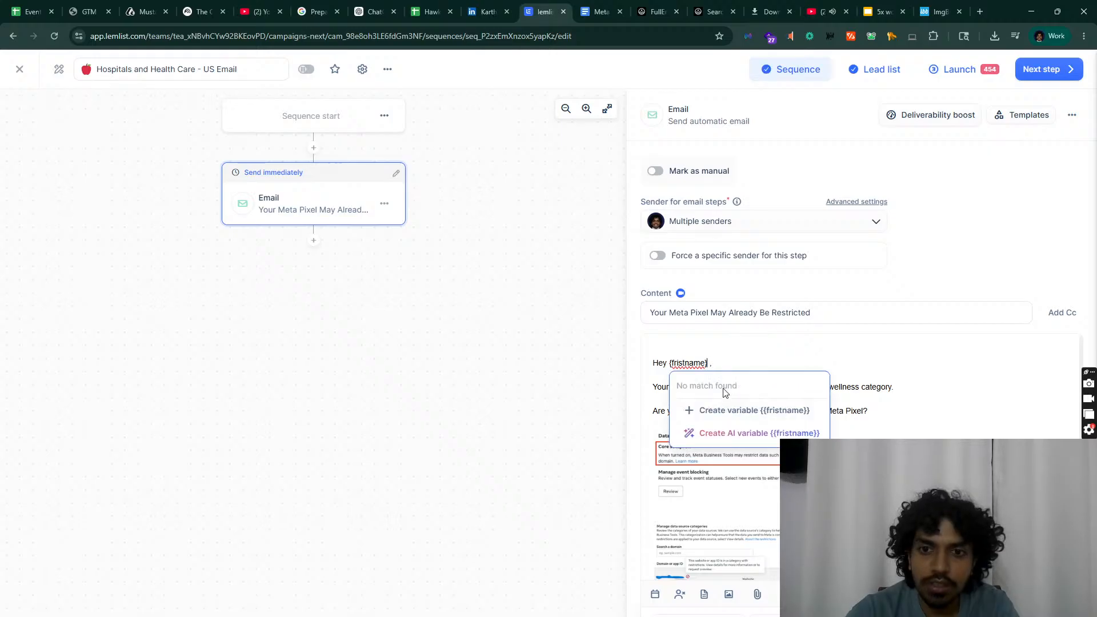
drag(713, 364, 671, 361)
key(BackSpace)
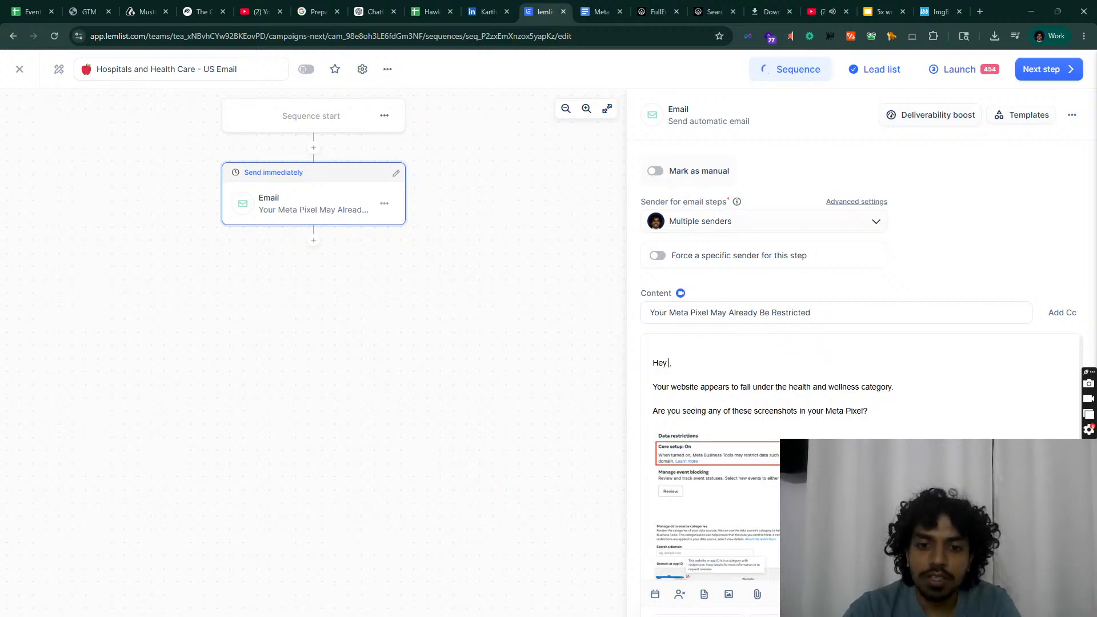
click(680, 595)
click(529, 328)
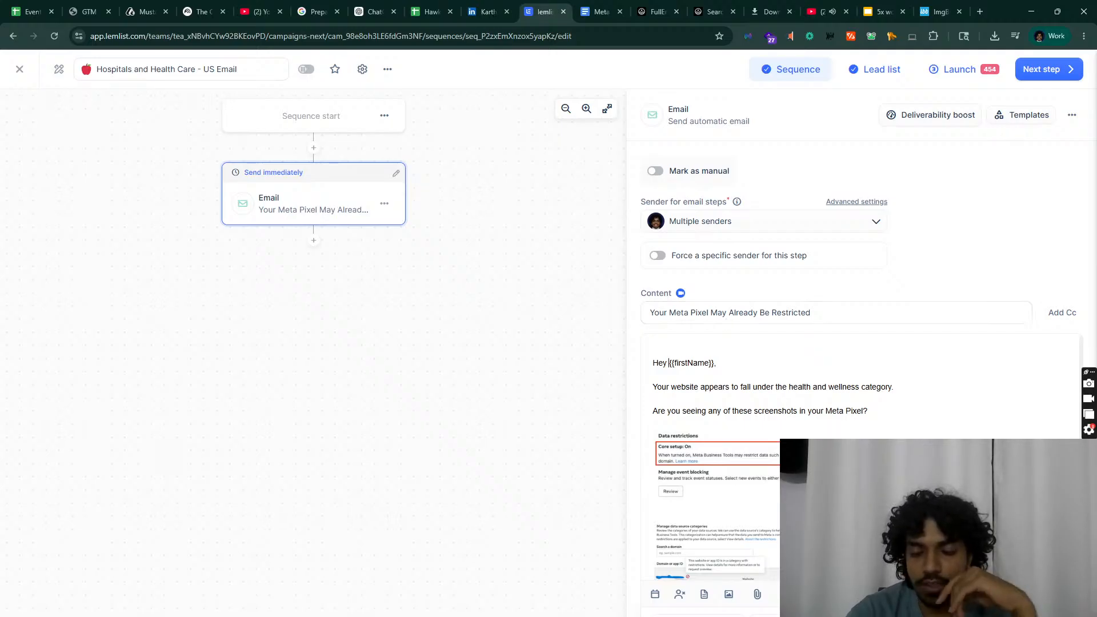
Step: Add the sender's name as a signature below 'Regards,'
scroll(782, 434, down, 4)
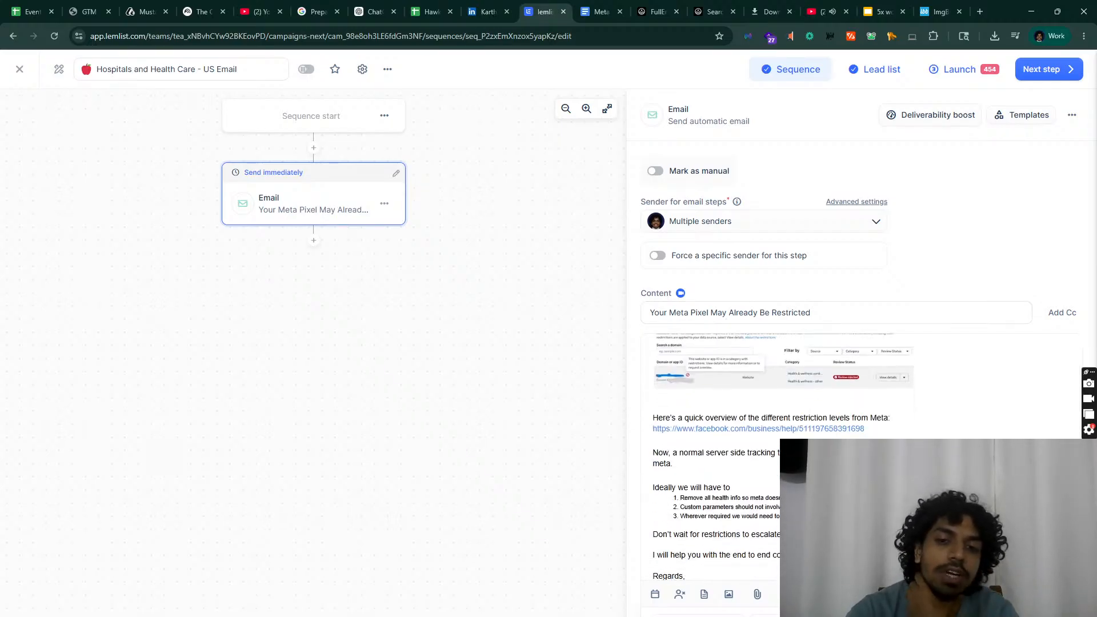
click(700, 588)
text(Nishant)
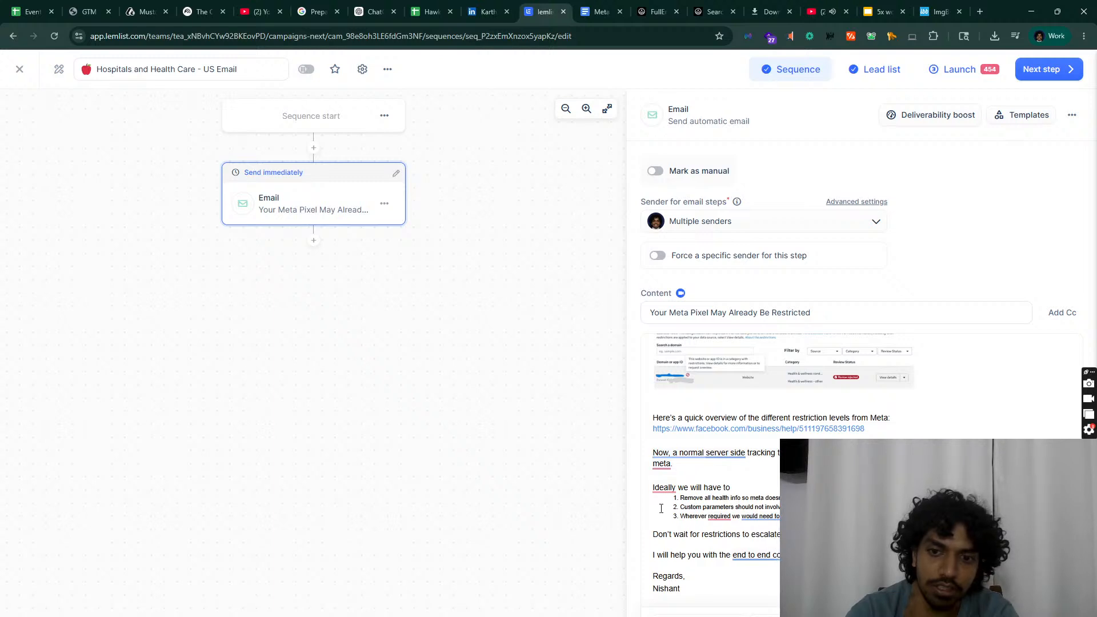
Step: Select the lower body lines and set the 'Regards,' line to font size 14
drag(661, 508, 788, 555)
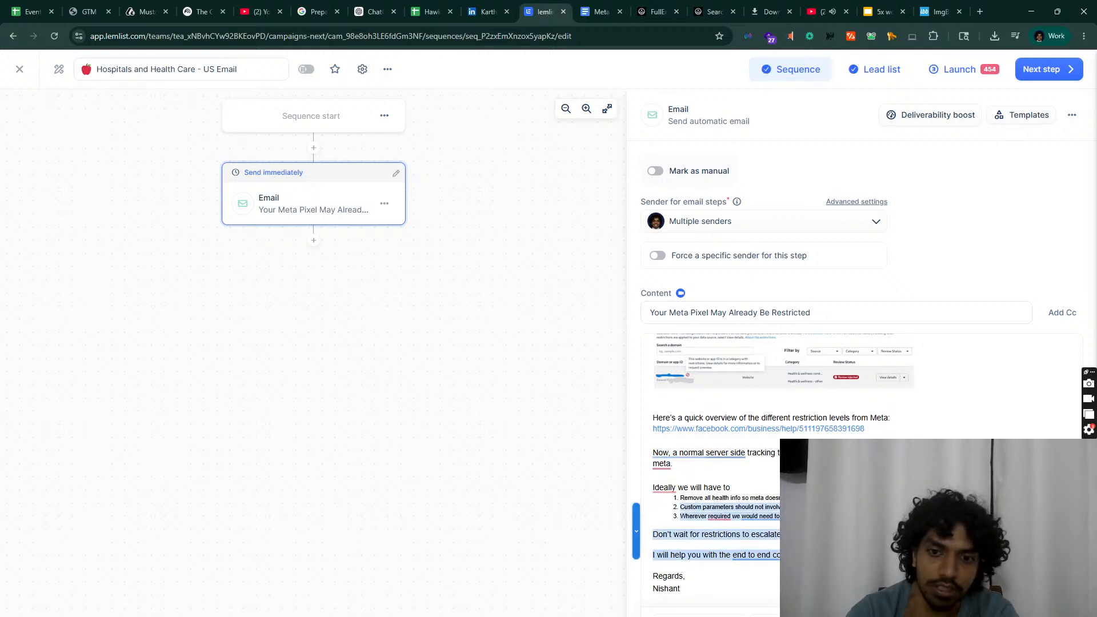
click(788, 555)
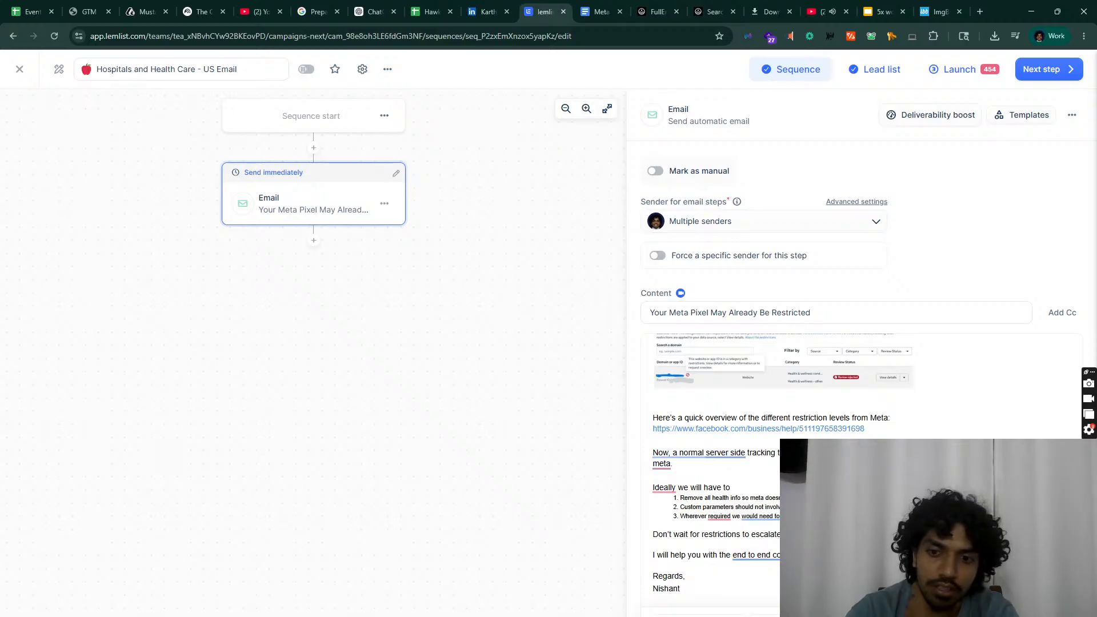
drag(789, 534, 654, 476)
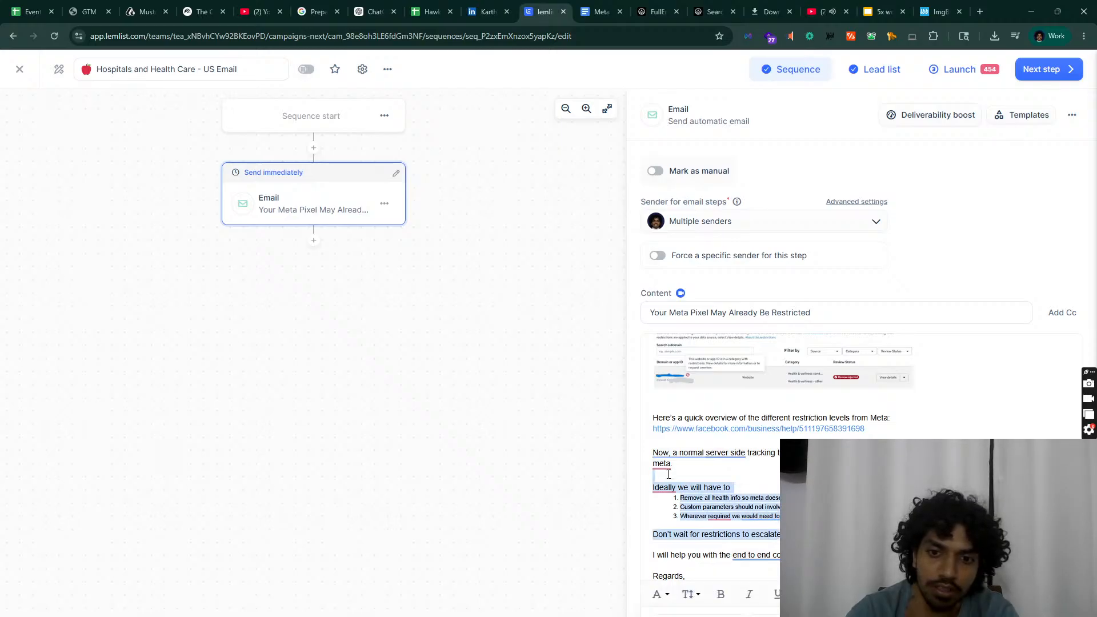
click(691, 594)
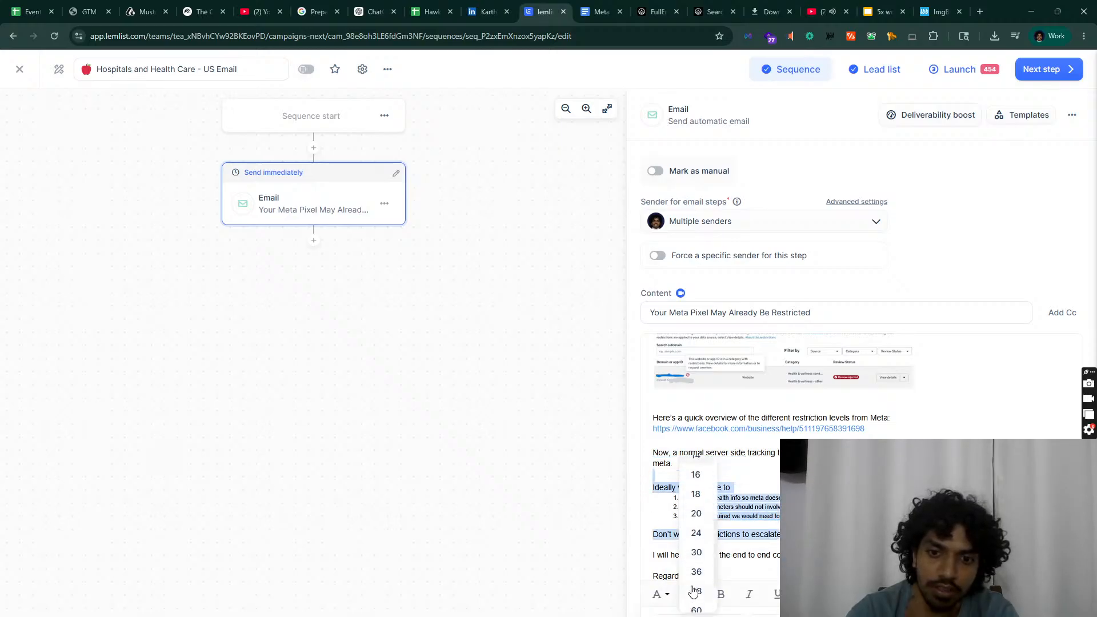
drag(652, 576, 690, 577)
click(685, 593)
scroll(691, 588, up, 4)
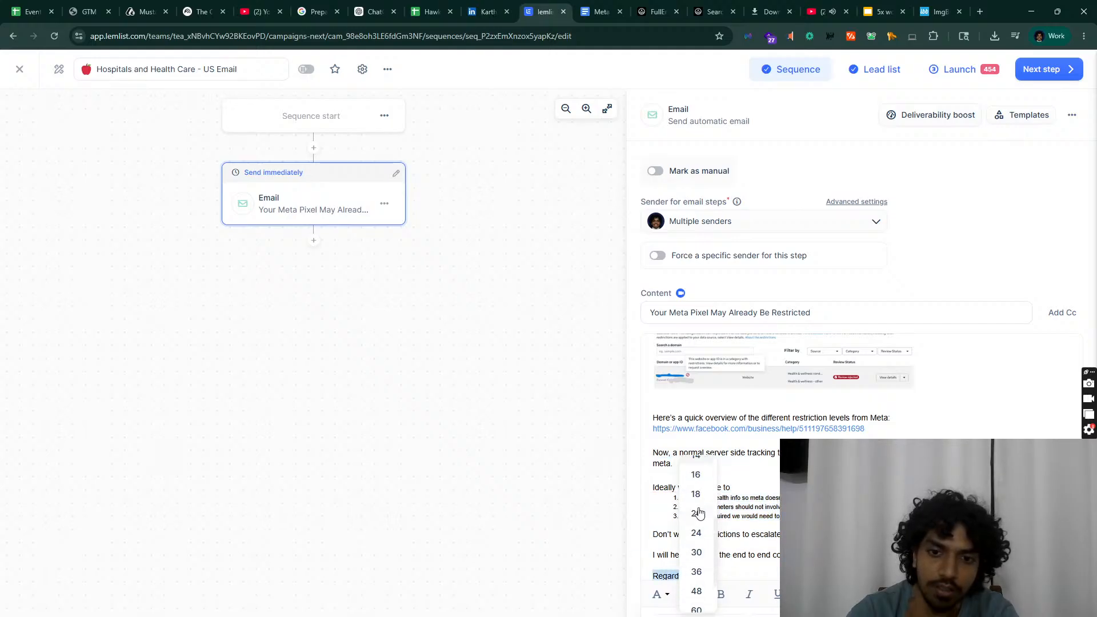
click(695, 585)
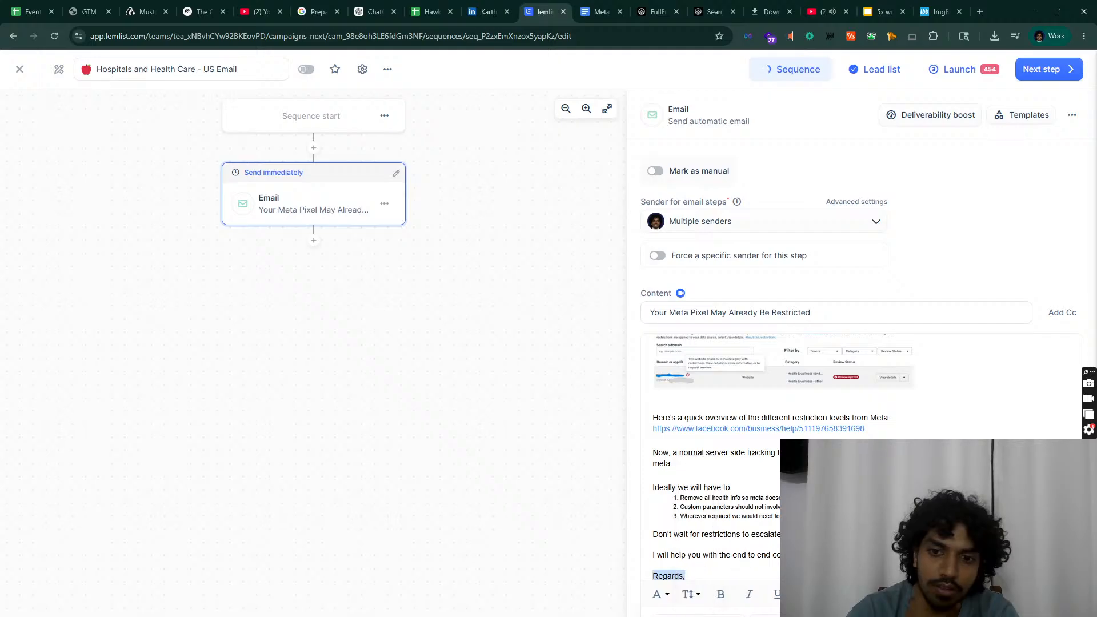
Step: Apply a larger font size to the text from 'I will help' up to 'meta.'
drag(635, 553, 633, 472)
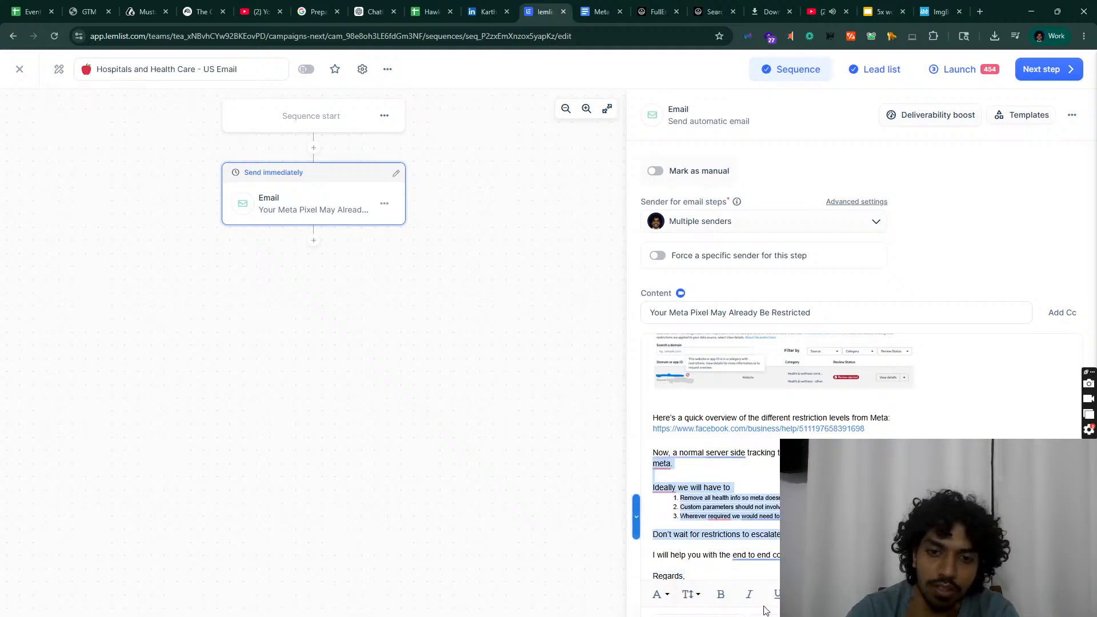
click(692, 594)
scroll(679, 464, up, 2)
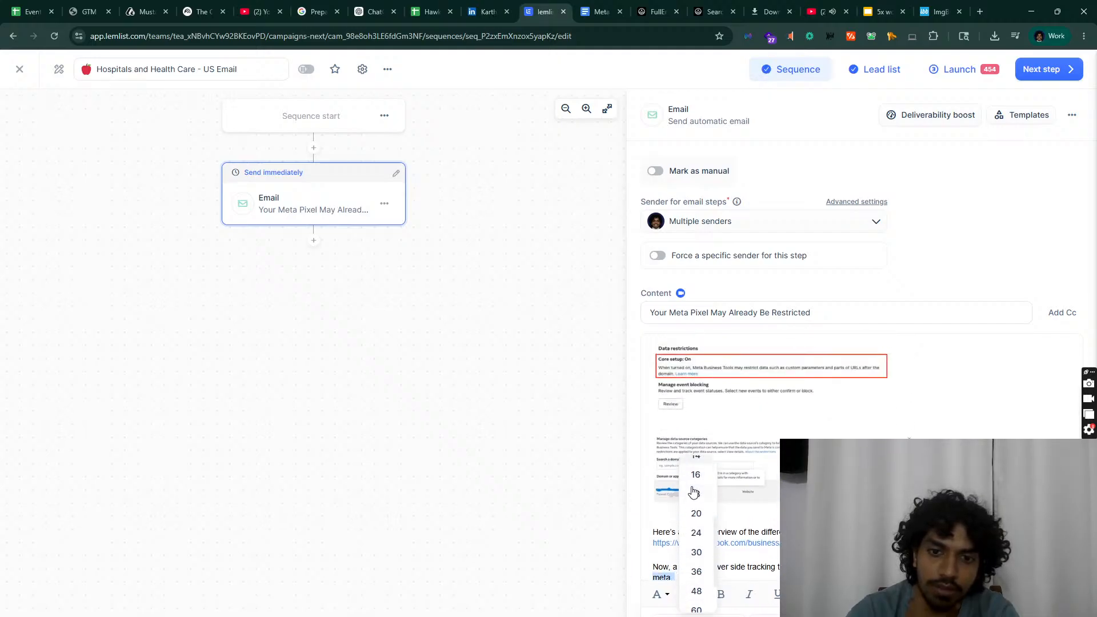
click(695, 461)
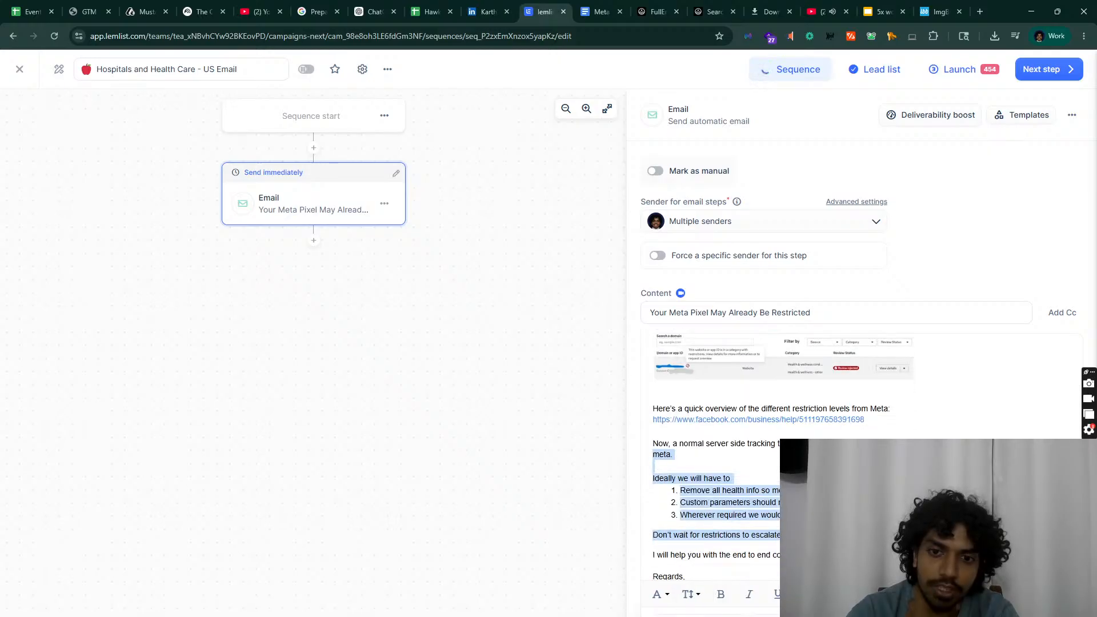
click(696, 465)
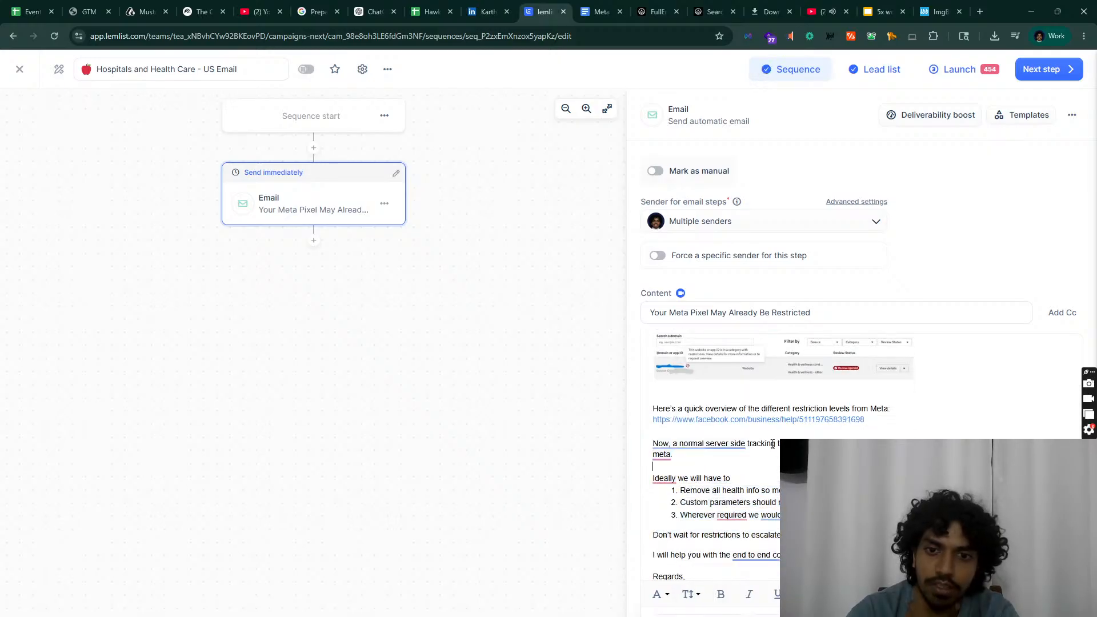
Step: Accept Grammarly fixes: commas after Ideally and required, end-to-end, Meta and server-side
click(664, 478)
click(672, 503)
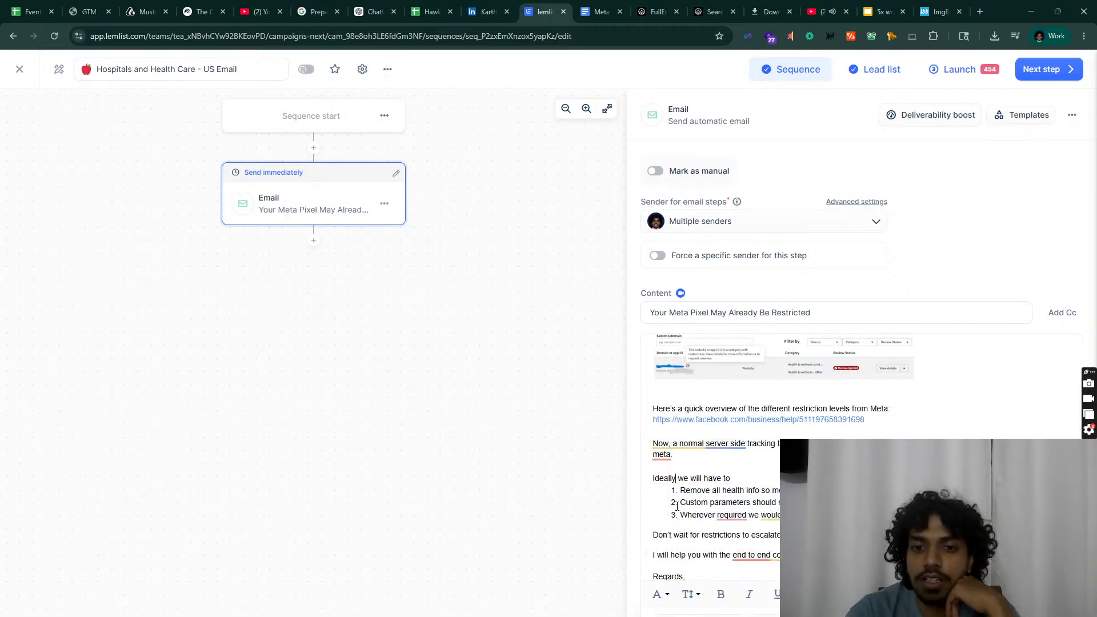
click(742, 517)
click(743, 547)
click(750, 555)
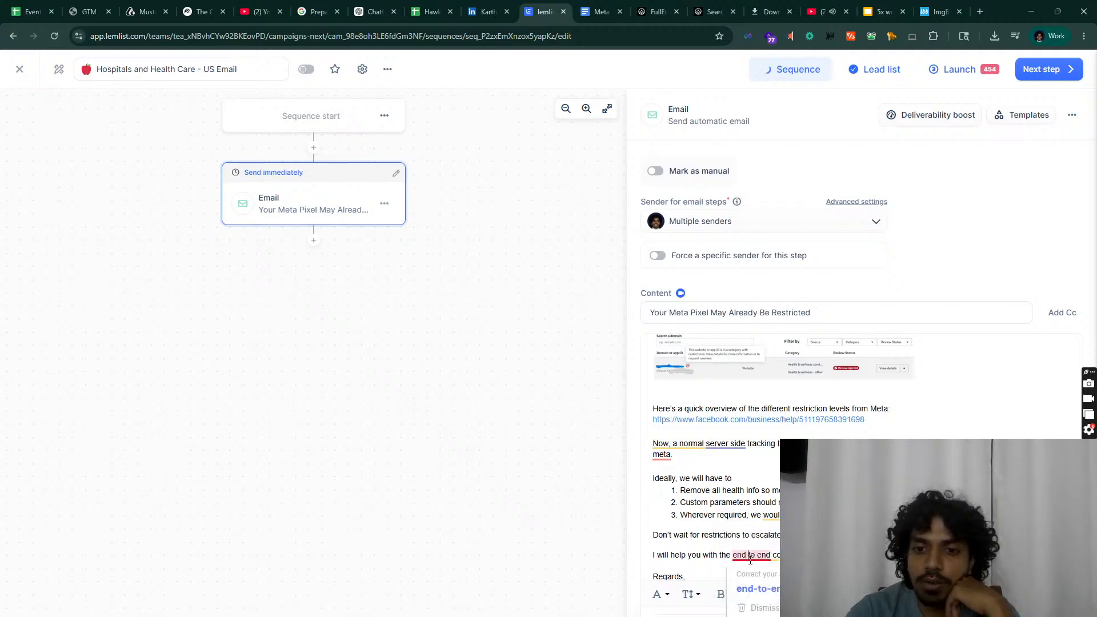
click(759, 589)
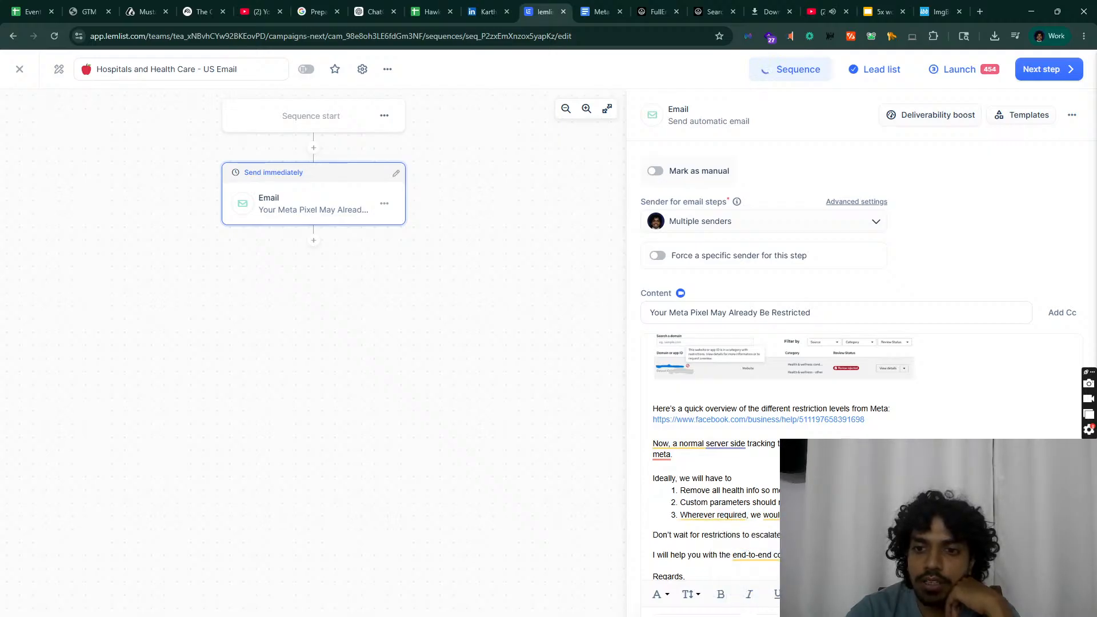
mouse_move(662, 455)
click(677, 483)
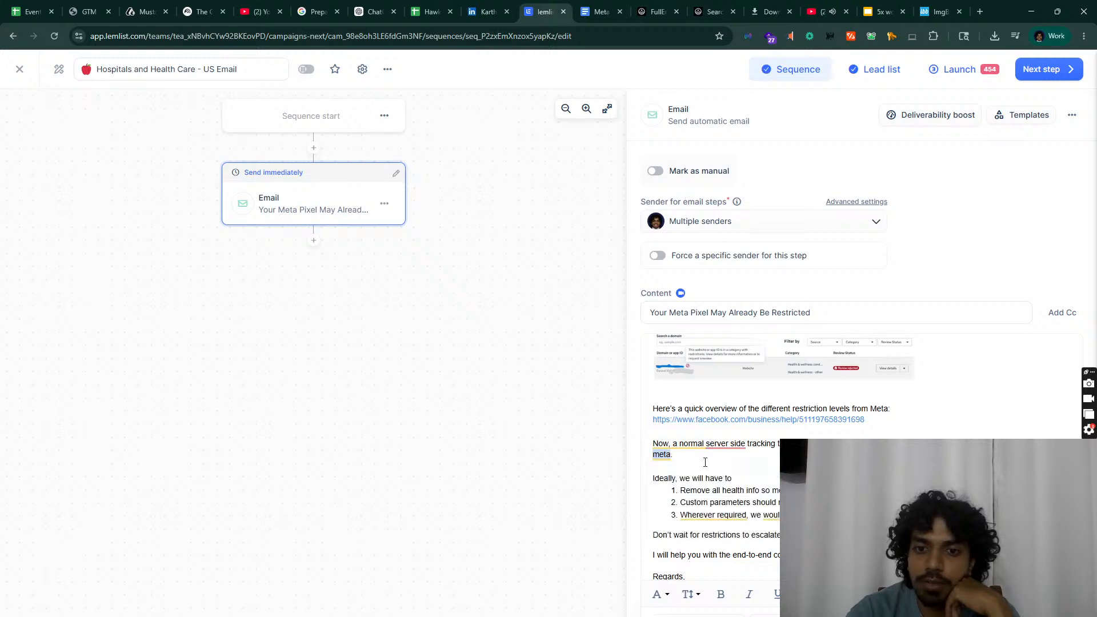
mouse_move(722, 449)
click(735, 477)
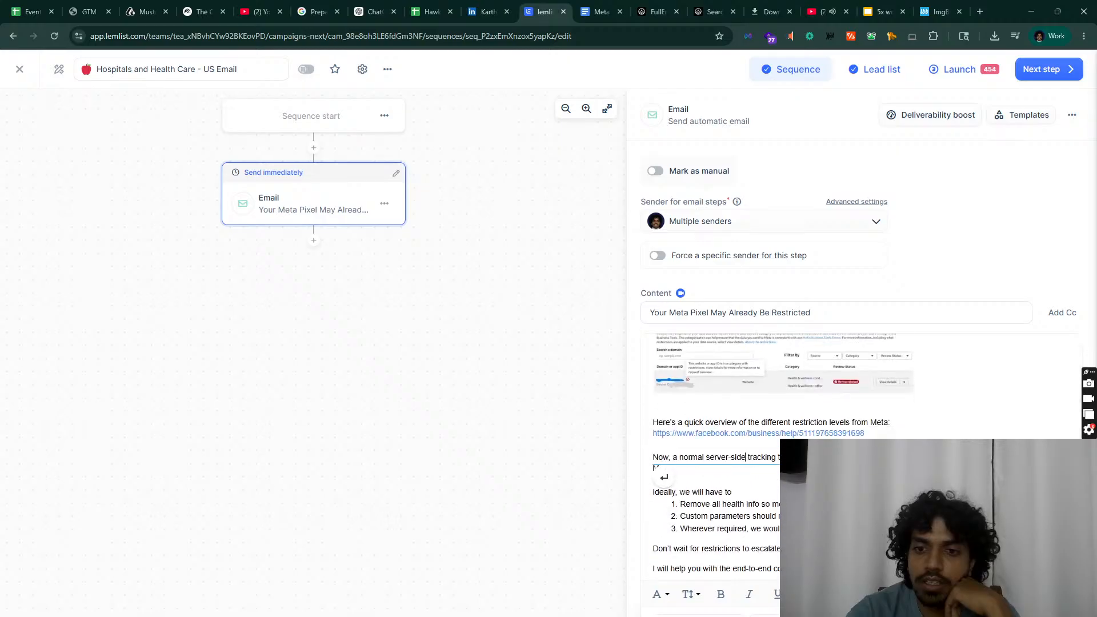
Step: Join the Meta link URL onto the 'Meta:' line
scroll(901, 419, down, 1)
click(902, 408)
key(Delete)
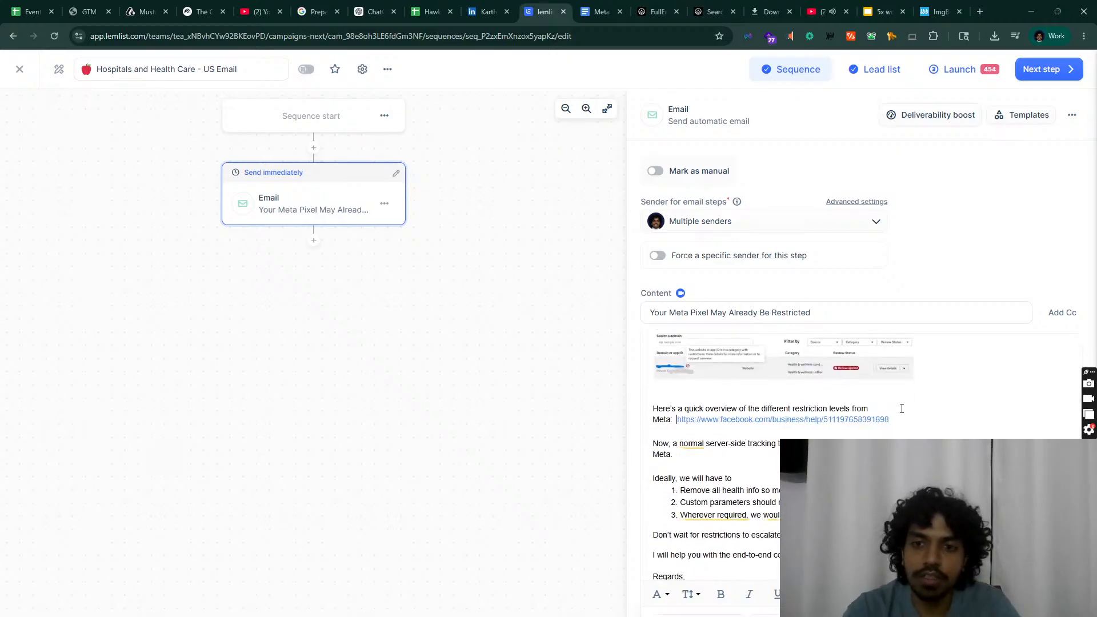
scroll(919, 407, up, 3)
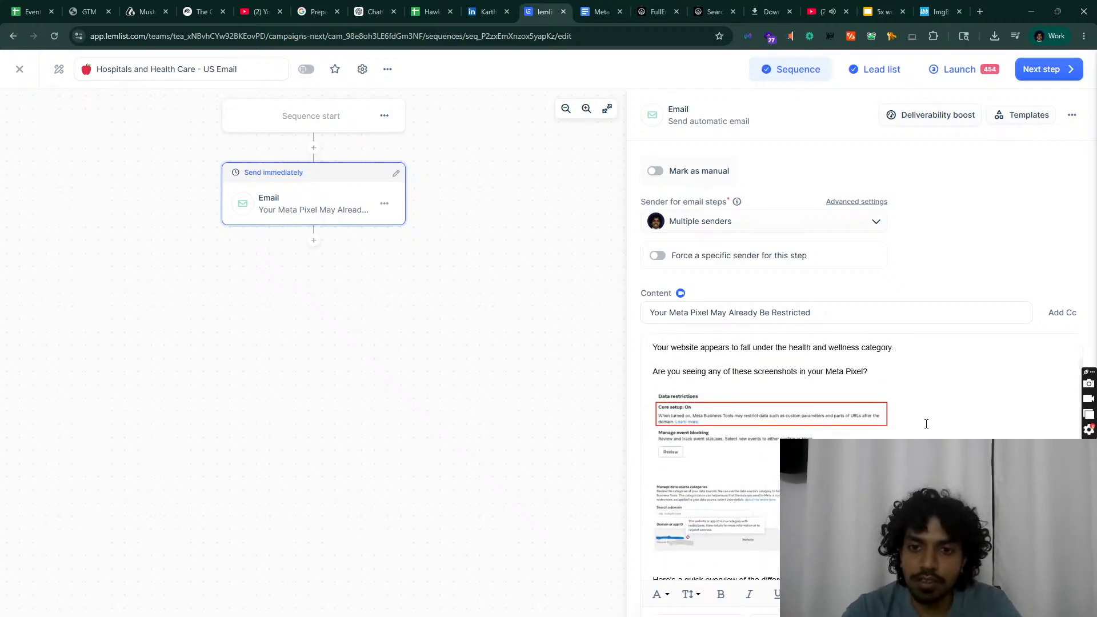
scroll(926, 424, down, 3)
scroll(926, 424, up, 3)
scroll(927, 424, down, 2)
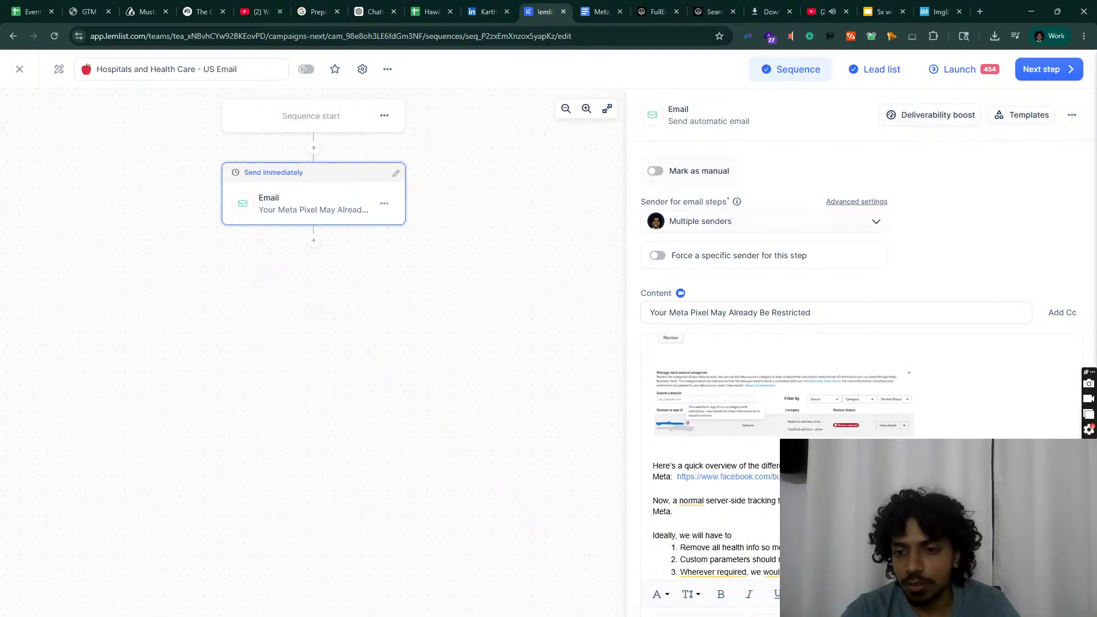
Step: Check the step's options menu and Deliverability boost checks, then view the Email Step Preview
click(1068, 119)
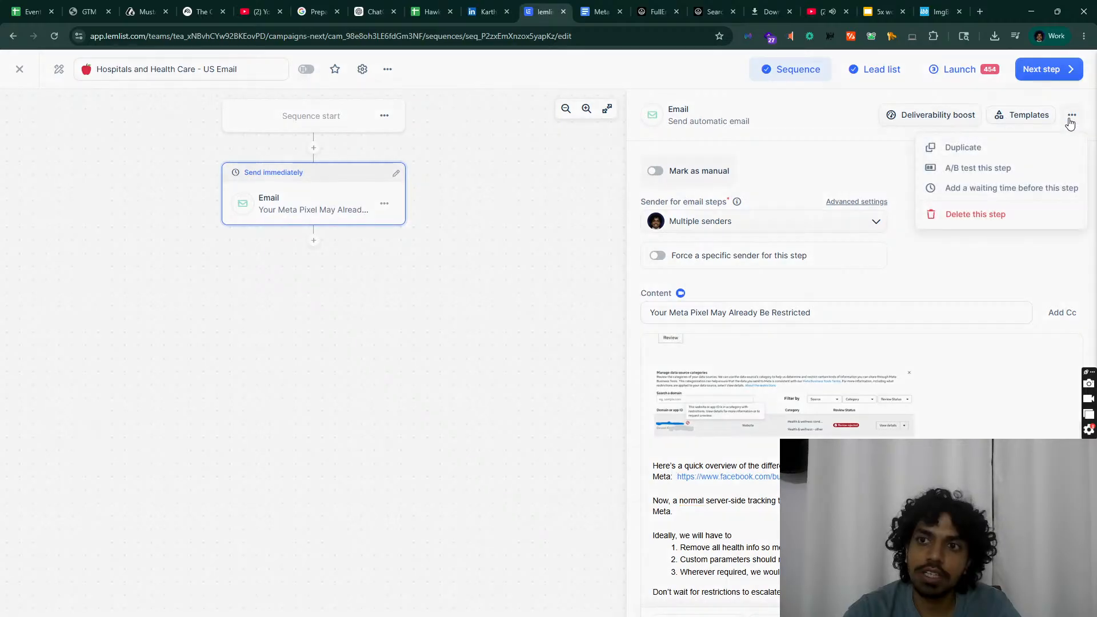
click(855, 161)
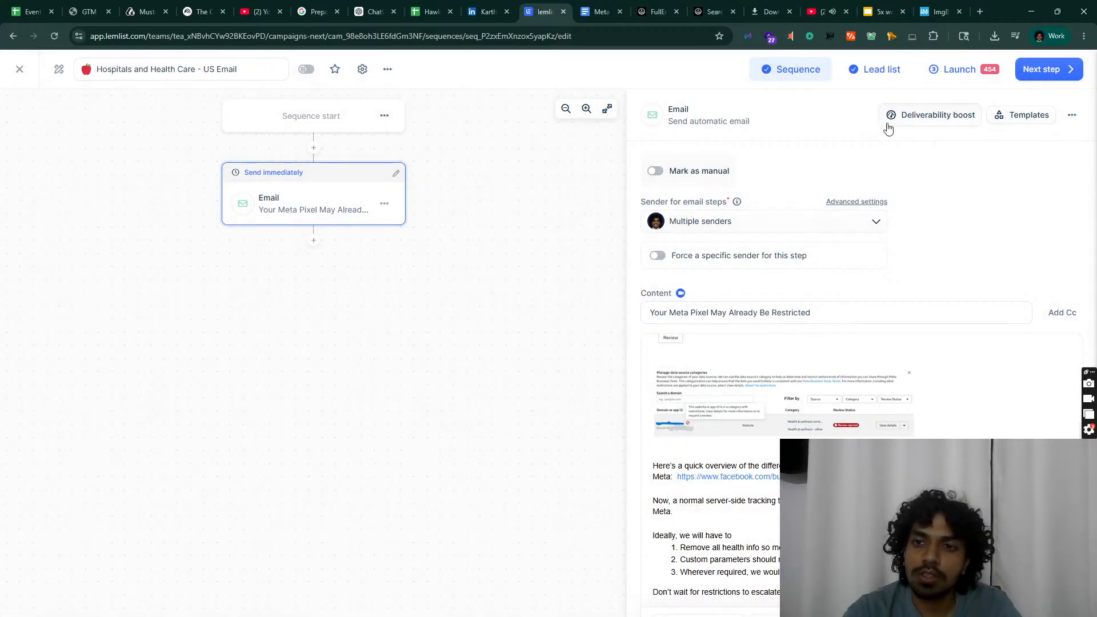
click(888, 120)
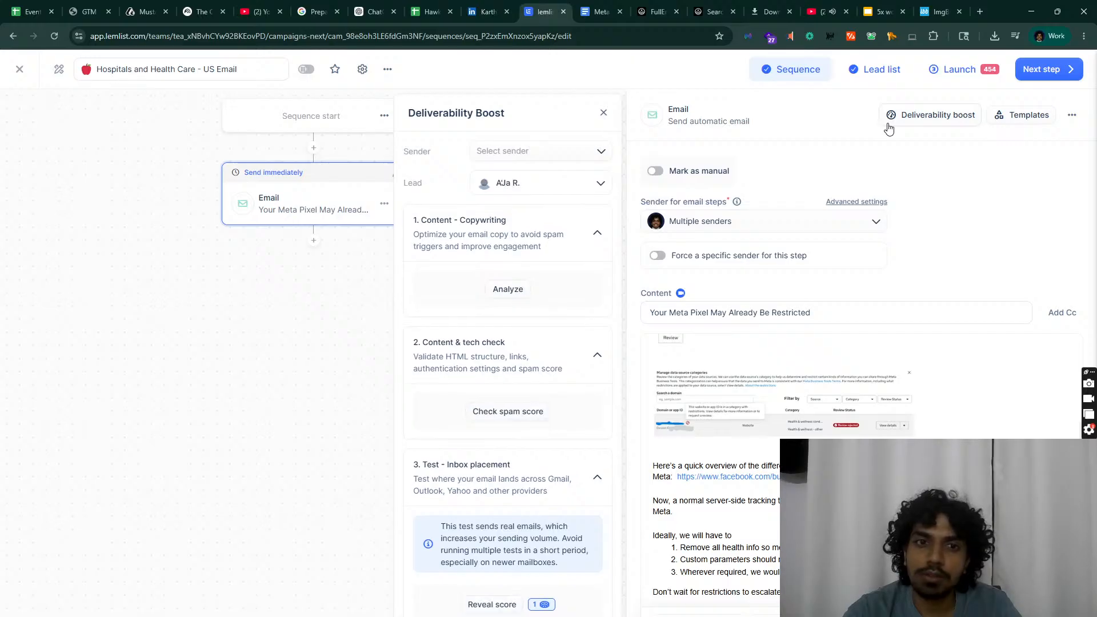
click(603, 113)
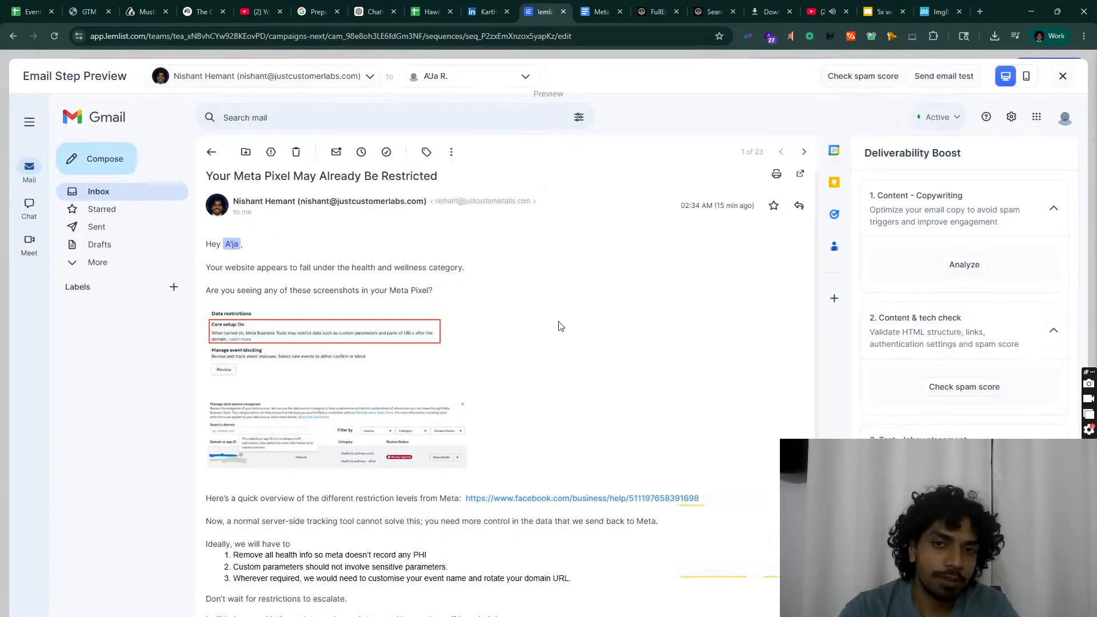
scroll(558, 326, down, 1)
scroll(559, 326, up, 1)
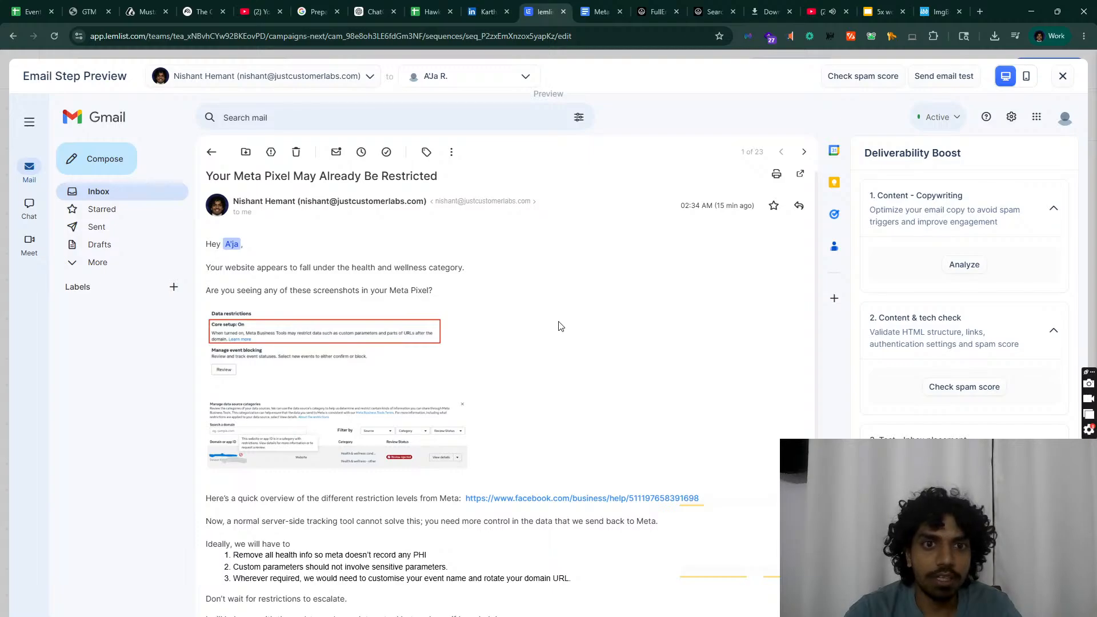
scroll(560, 326, down, 1)
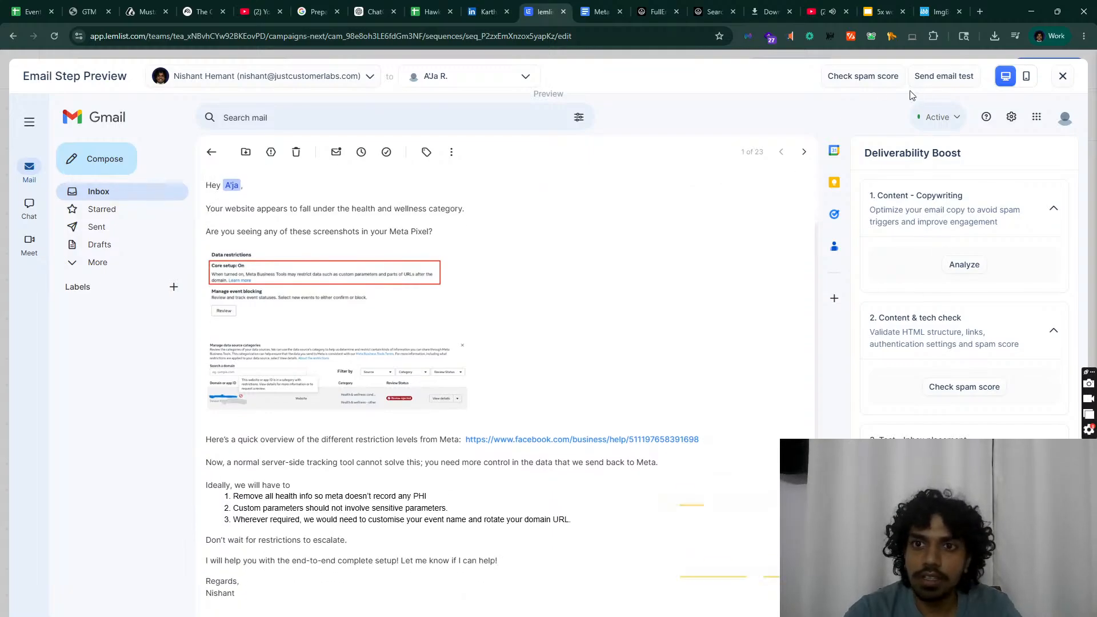
Step: Send a test of this email to the sender's work e-mail address
click(946, 76)
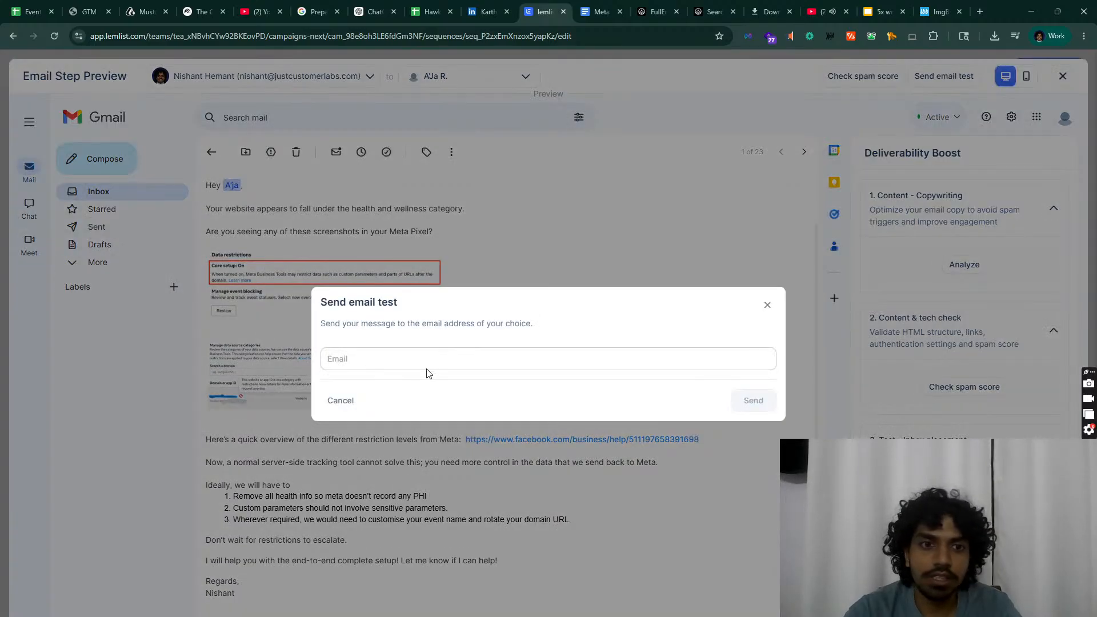
click(432, 354)
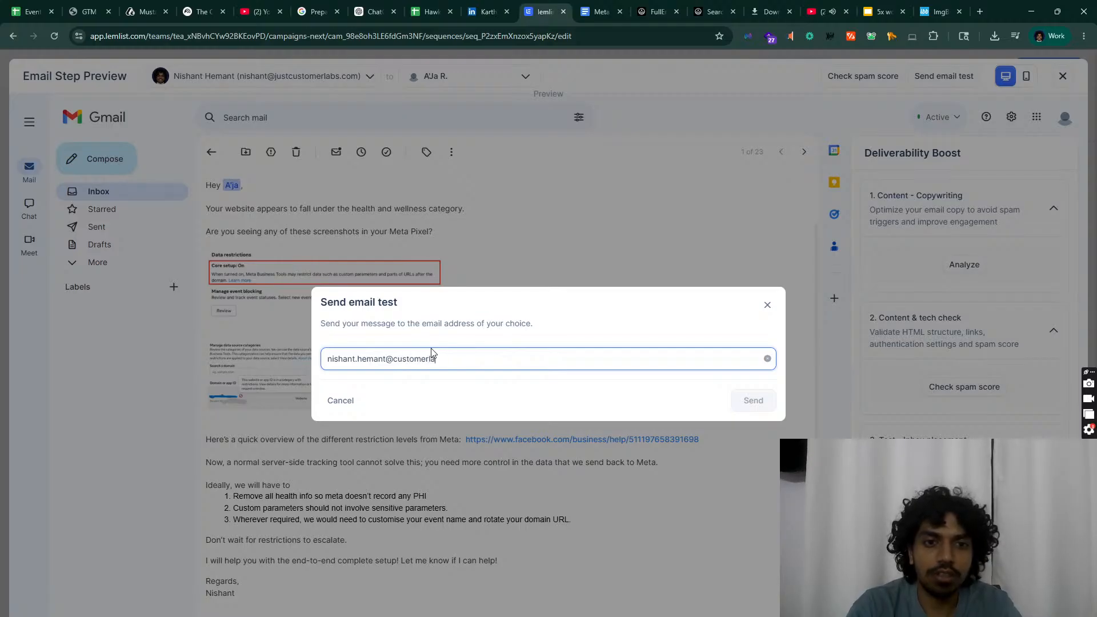
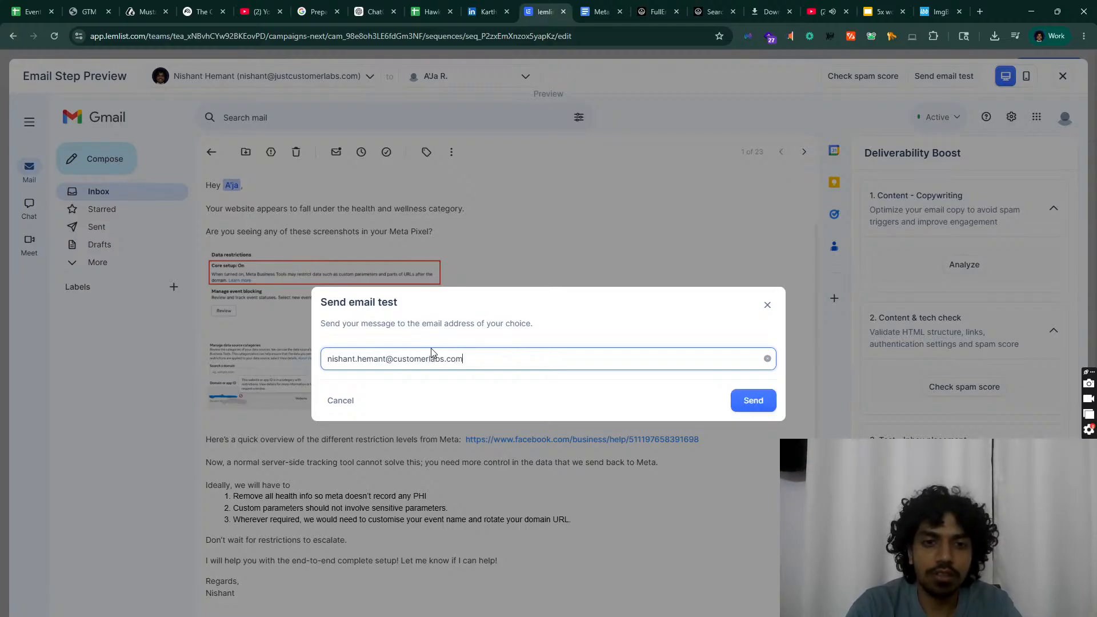
click(740, 402)
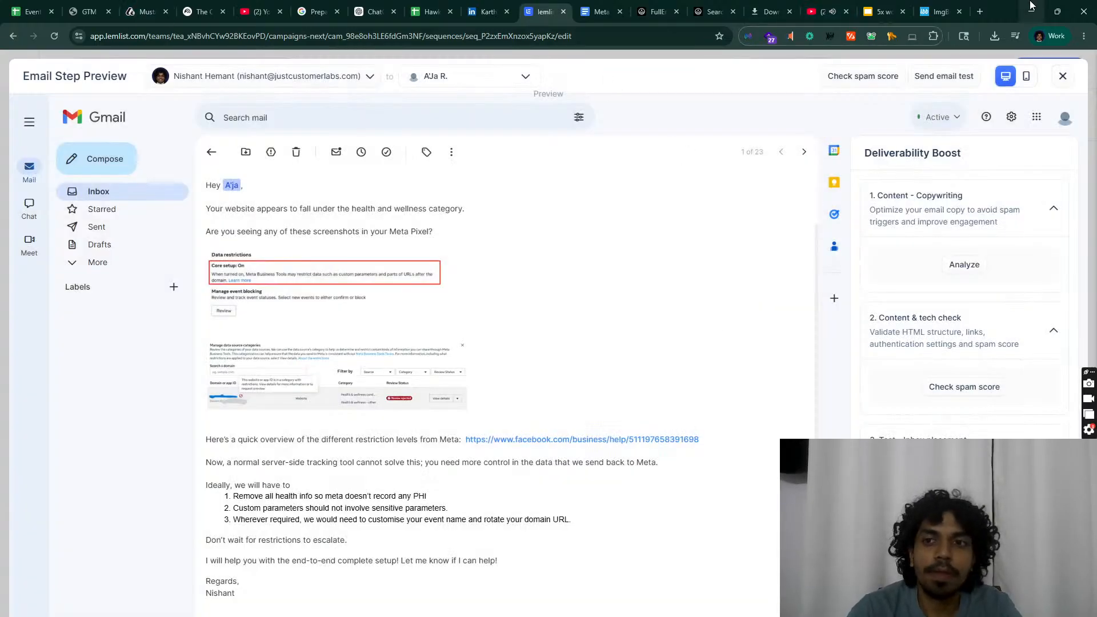
Step: Open the work Gmail mailbox in a new tab, clear its search, then return to lemlist
click(986, 3)
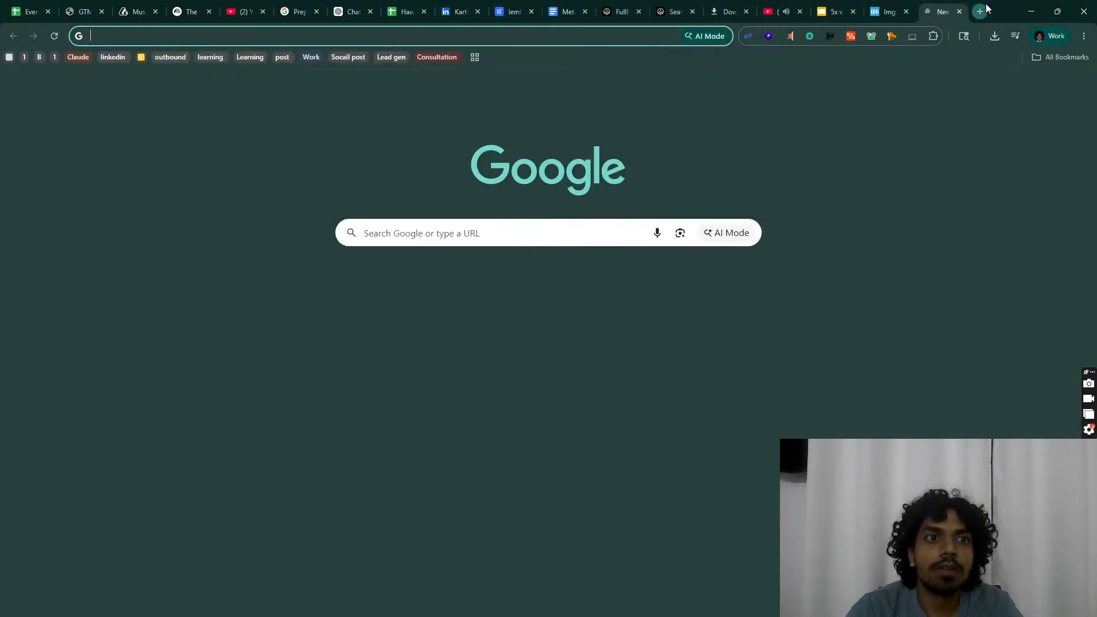
text(ni)
key(Down)
key(Down)
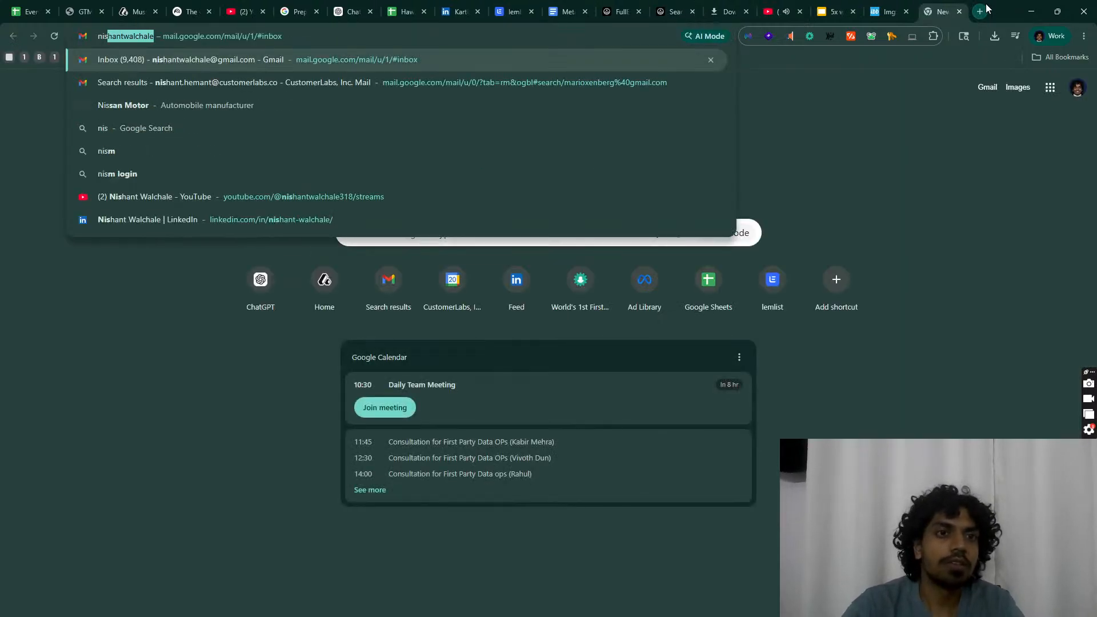
key(Return)
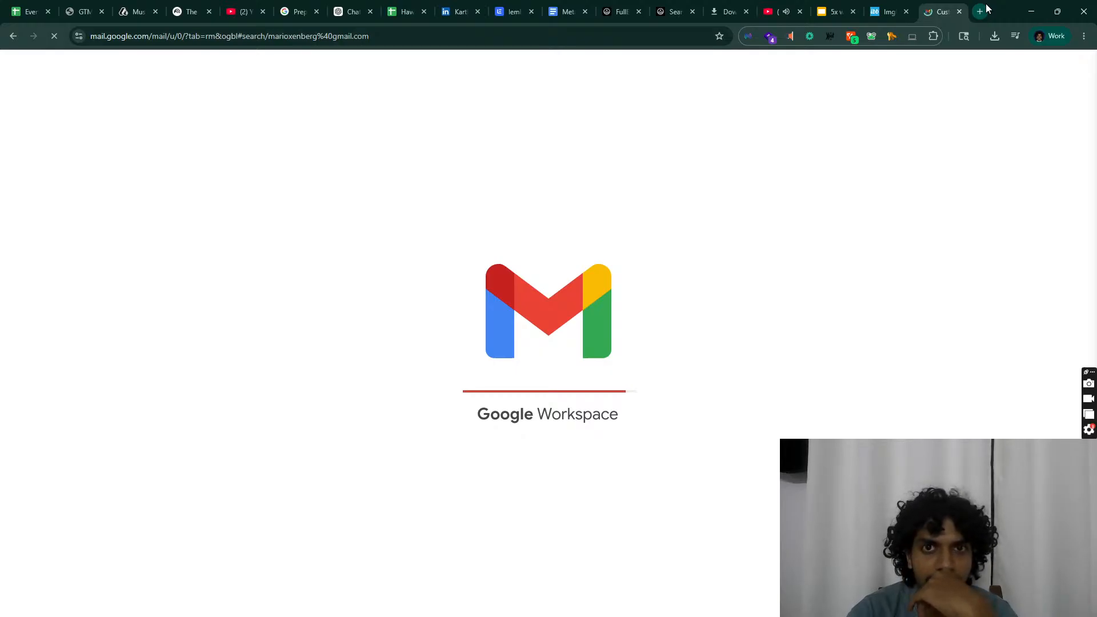
mouse_move(763, 616)
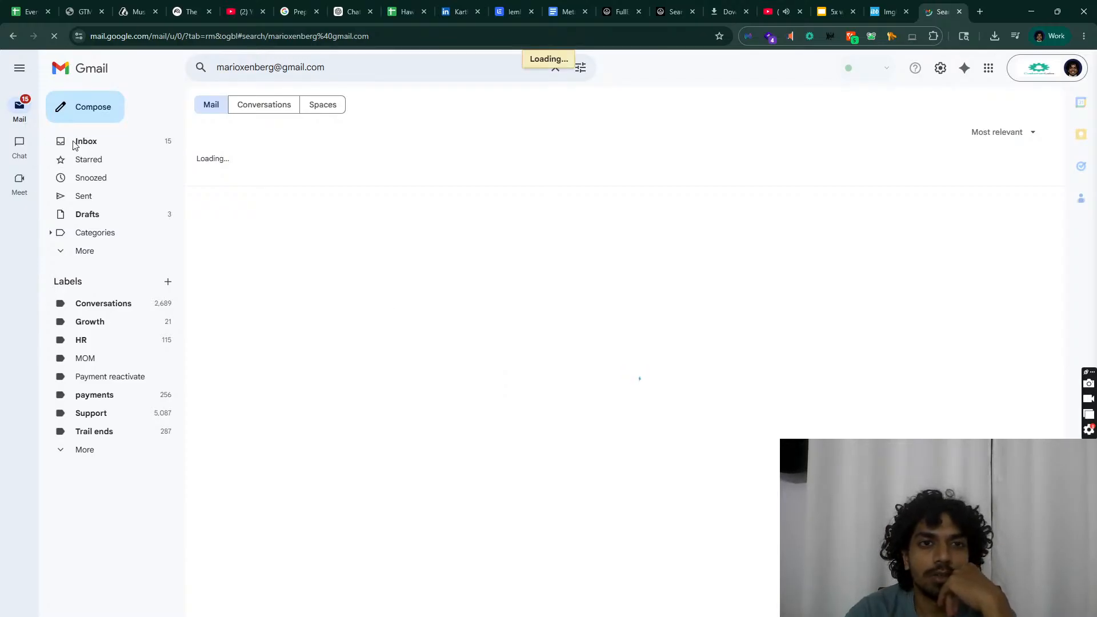
click(555, 74)
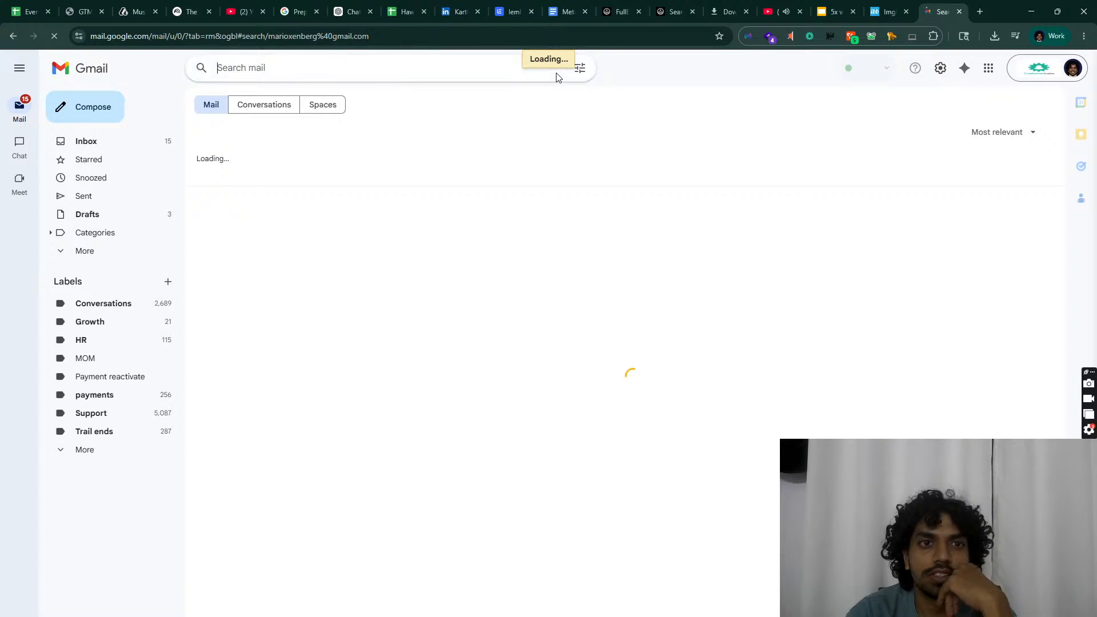
click(536, 5)
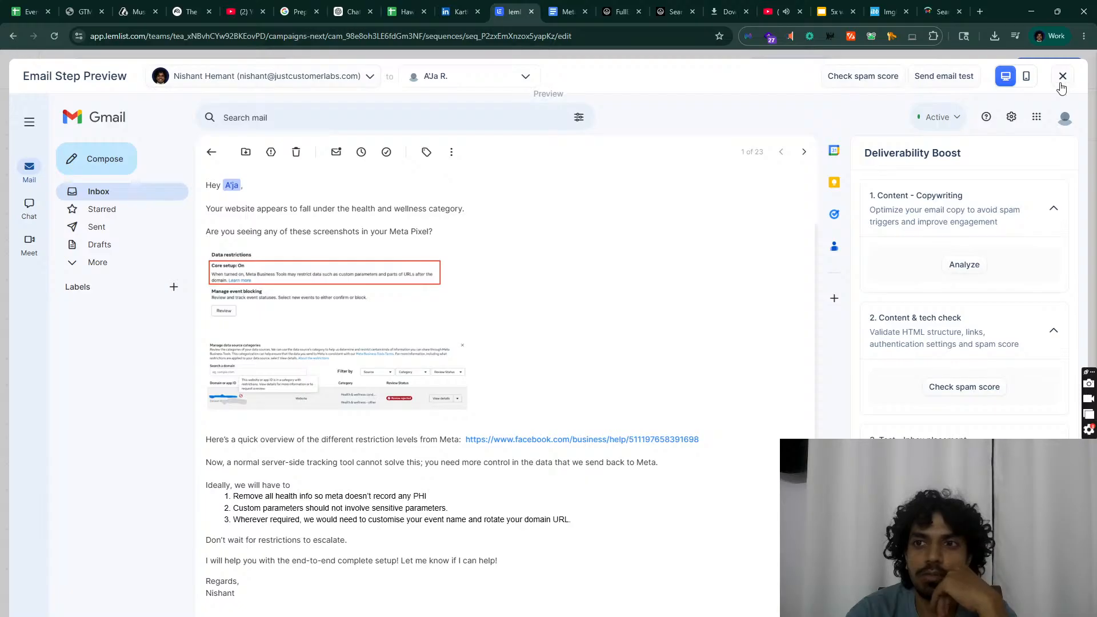
Step: View the email's mobile preview, then close the Email Step Preview
click(1027, 77)
scroll(554, 306, down, 3)
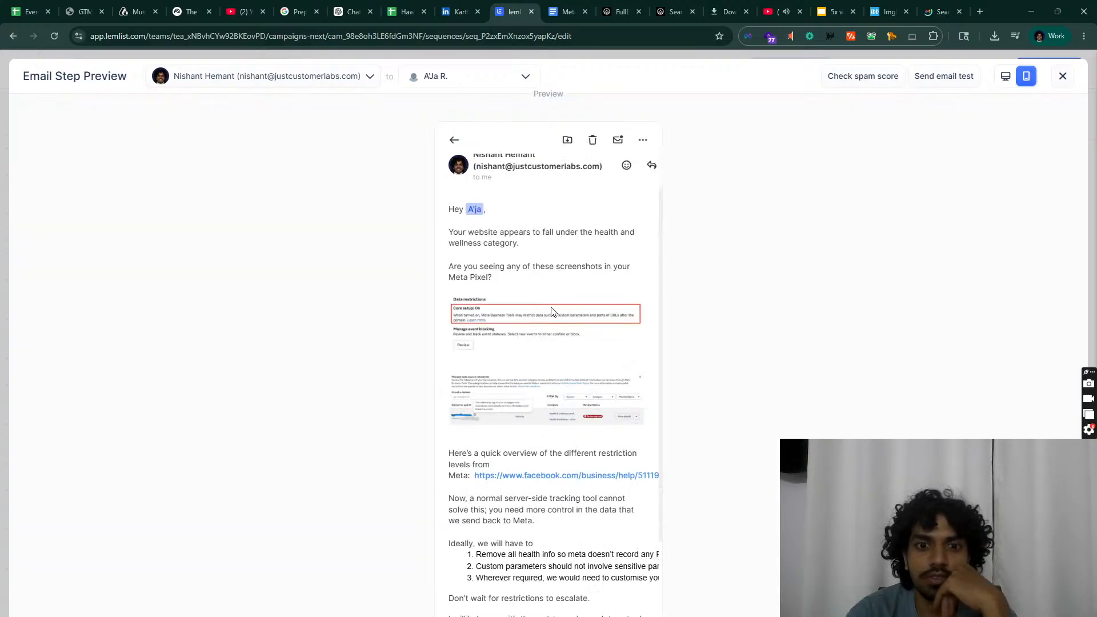
scroll(552, 312, up, 3)
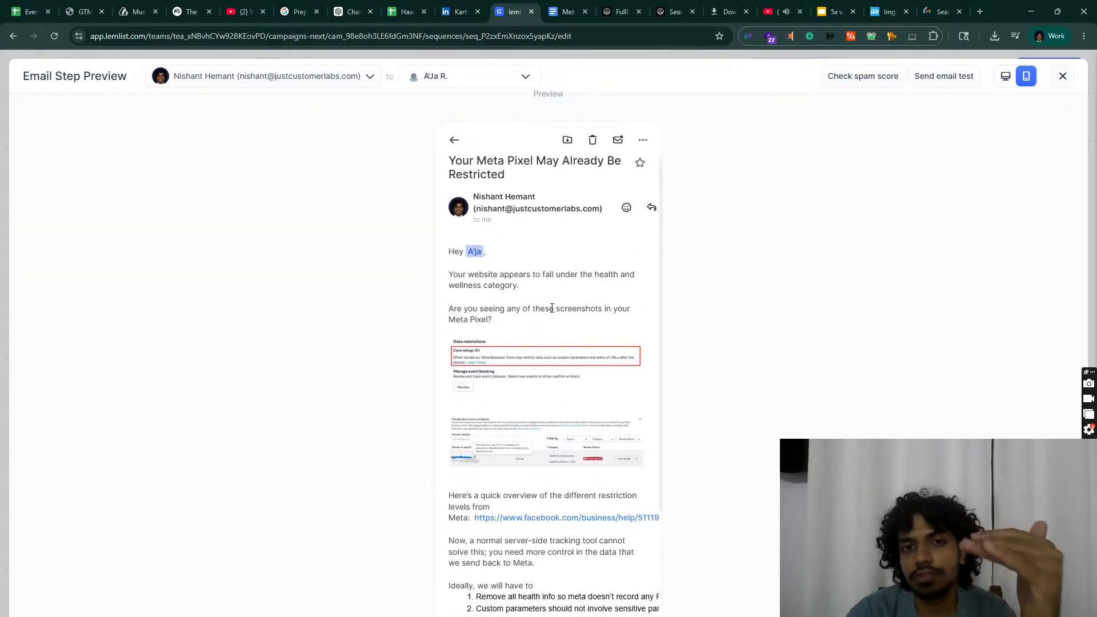
scroll(552, 311, down, 3)
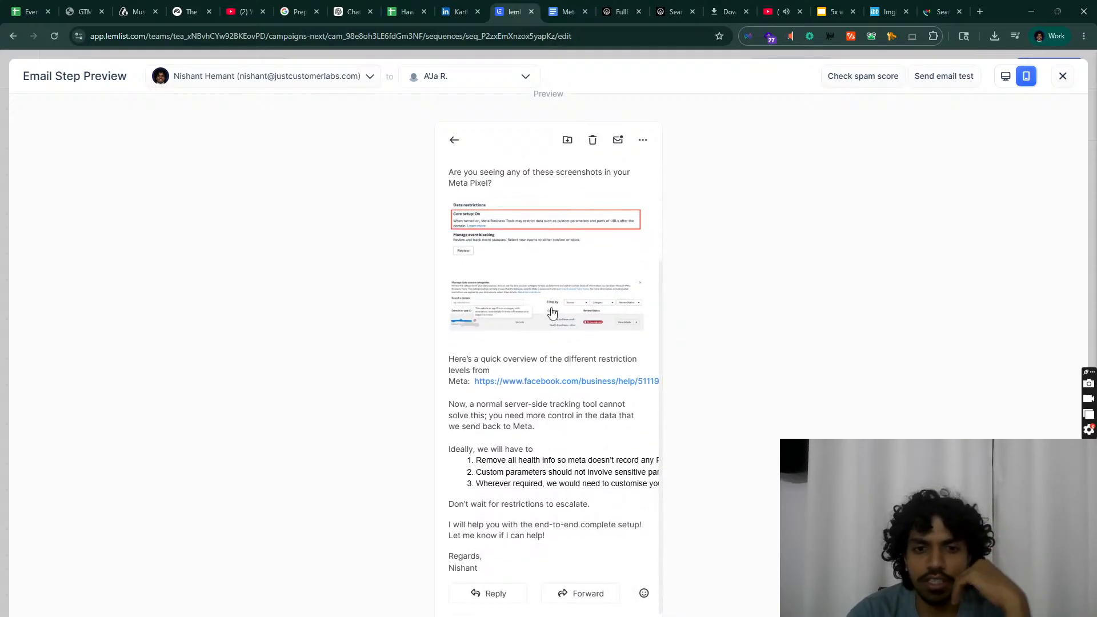
click(1062, 76)
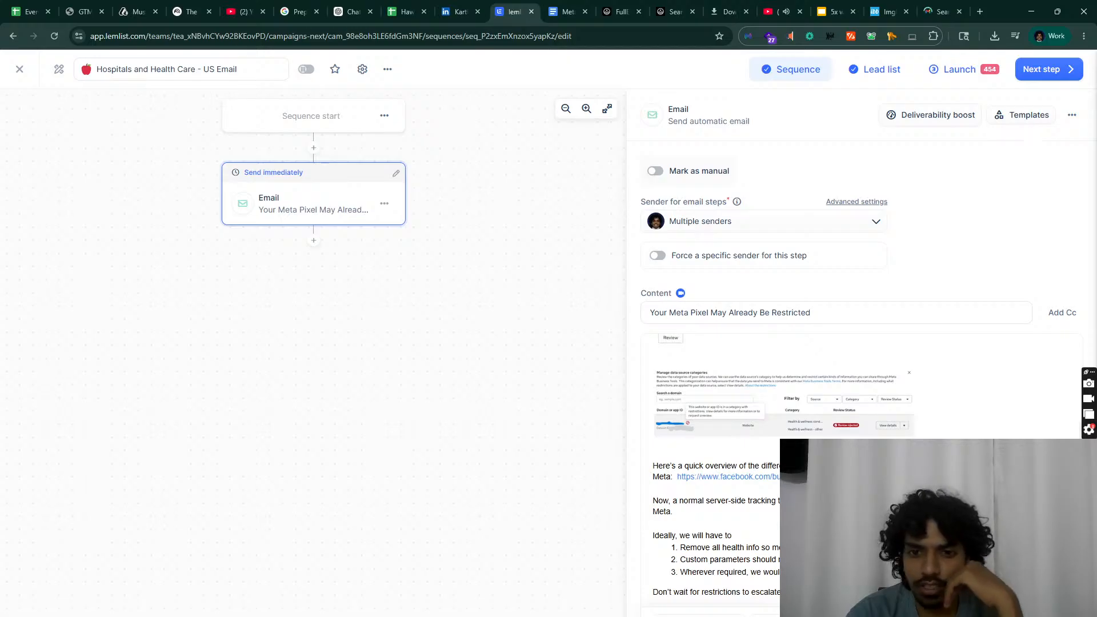
Step: Cancel the switch to plain text mode so the email keeps its rich formatting
drag(696, 500, 704, 535)
scroll(705, 535, down, 1)
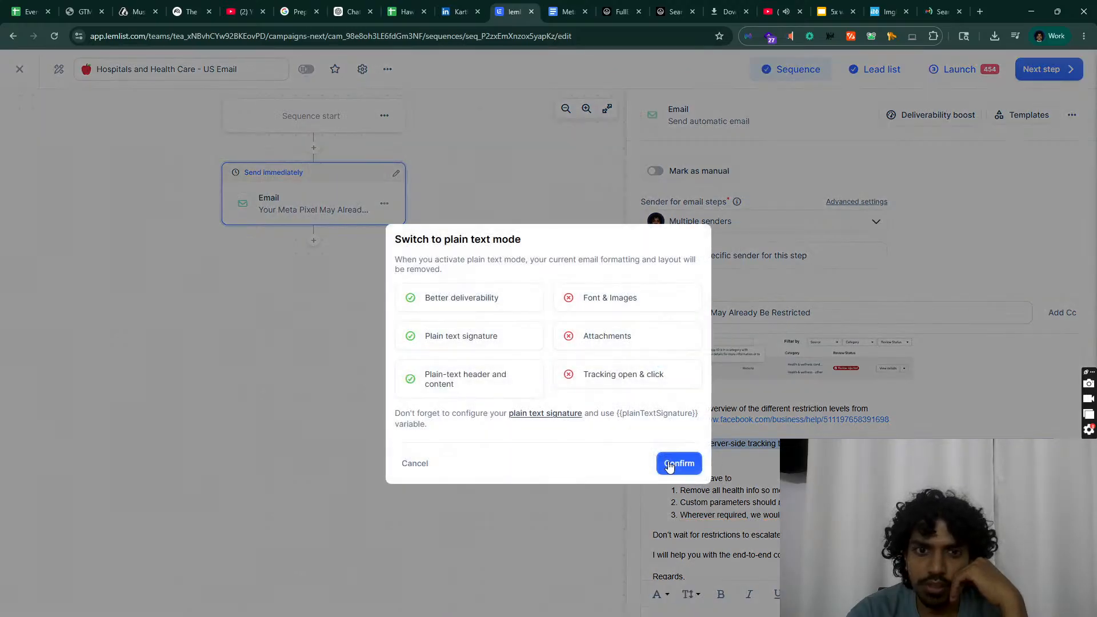
click(414, 464)
drag(721, 555, 645, 453)
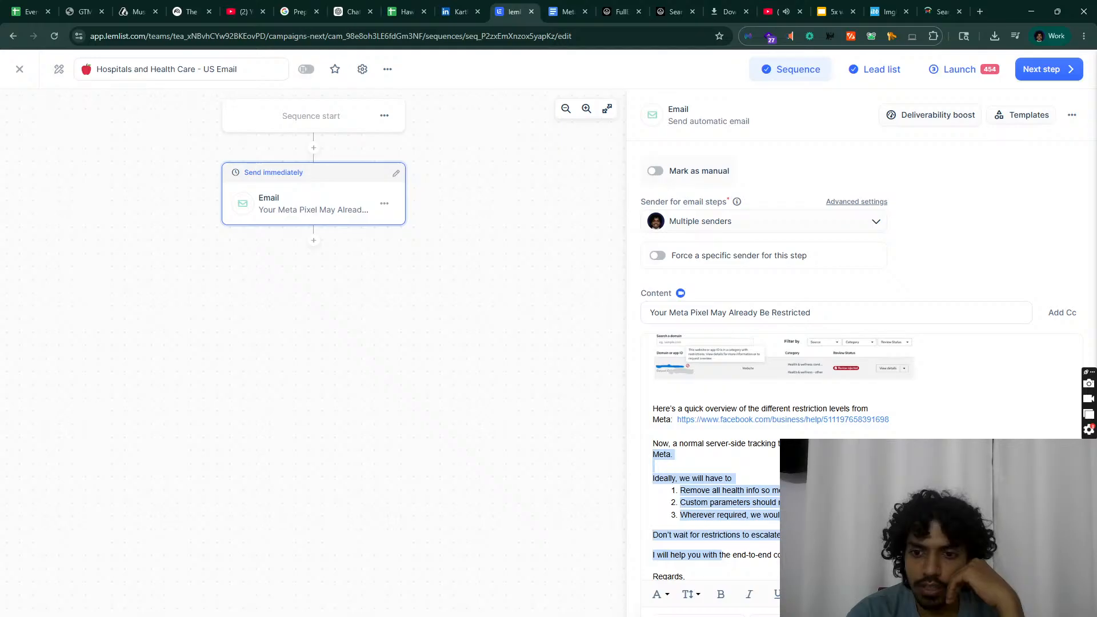
Step: Try bold on the Meta:-to-'I will help you' paragraphs, then add a step after the first email
click(723, 598)
click(734, 555)
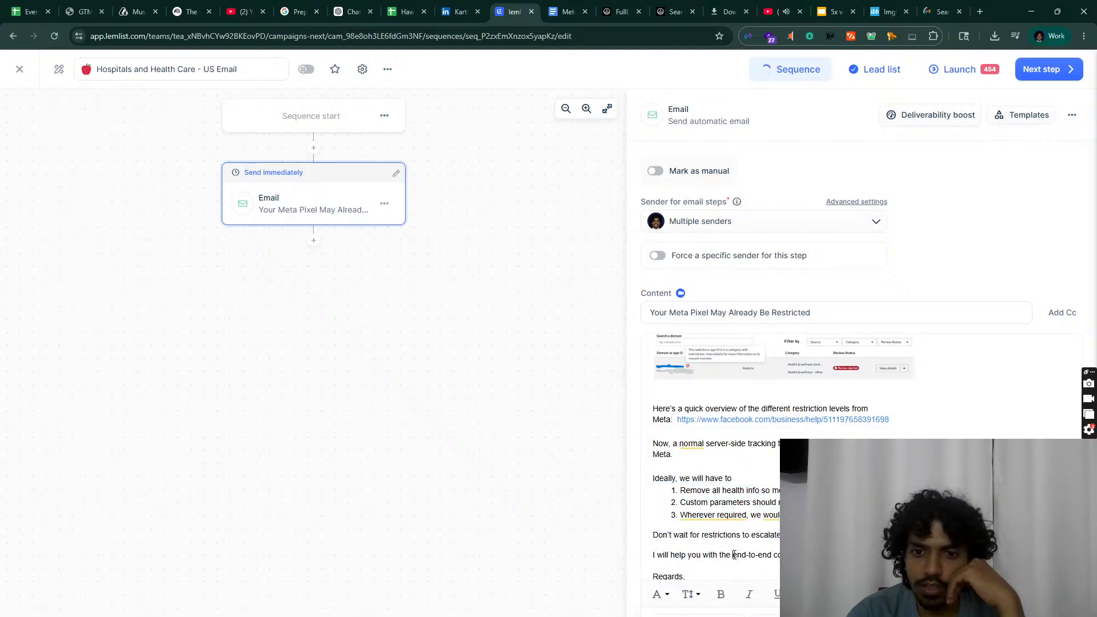
drag(734, 554, 632, 425)
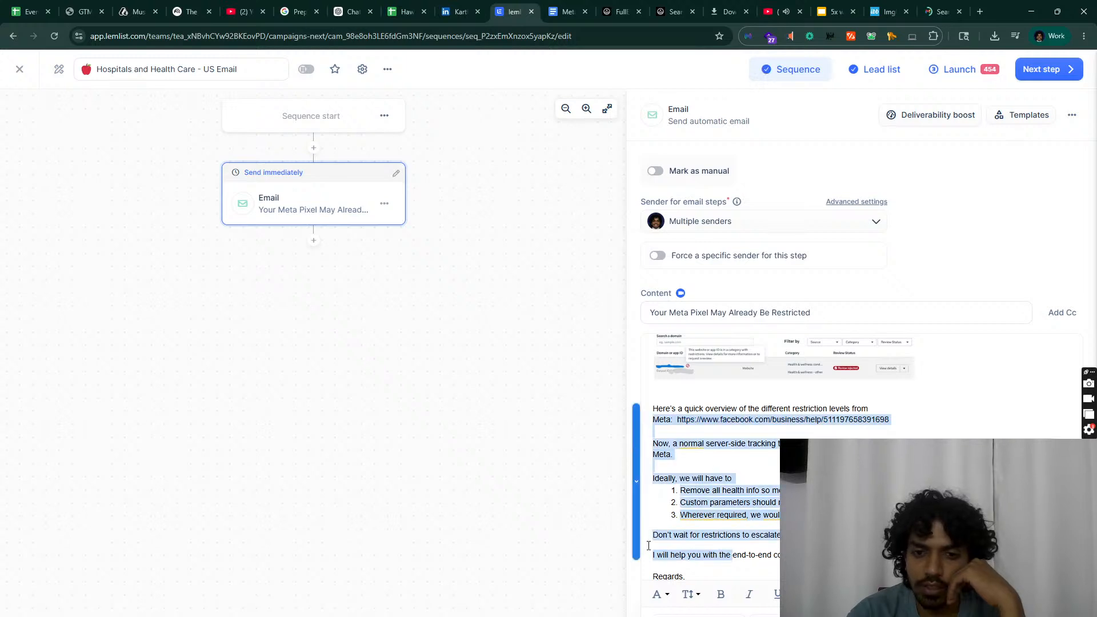
click(706, 567)
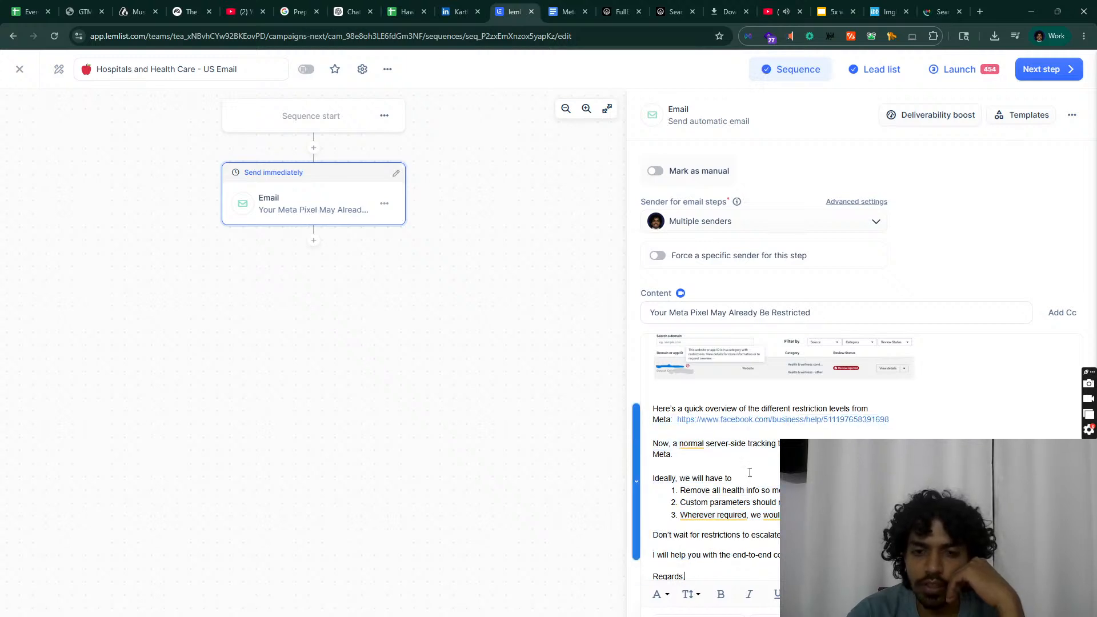
scroll(749, 472, up, 4)
scroll(714, 383, down, 5)
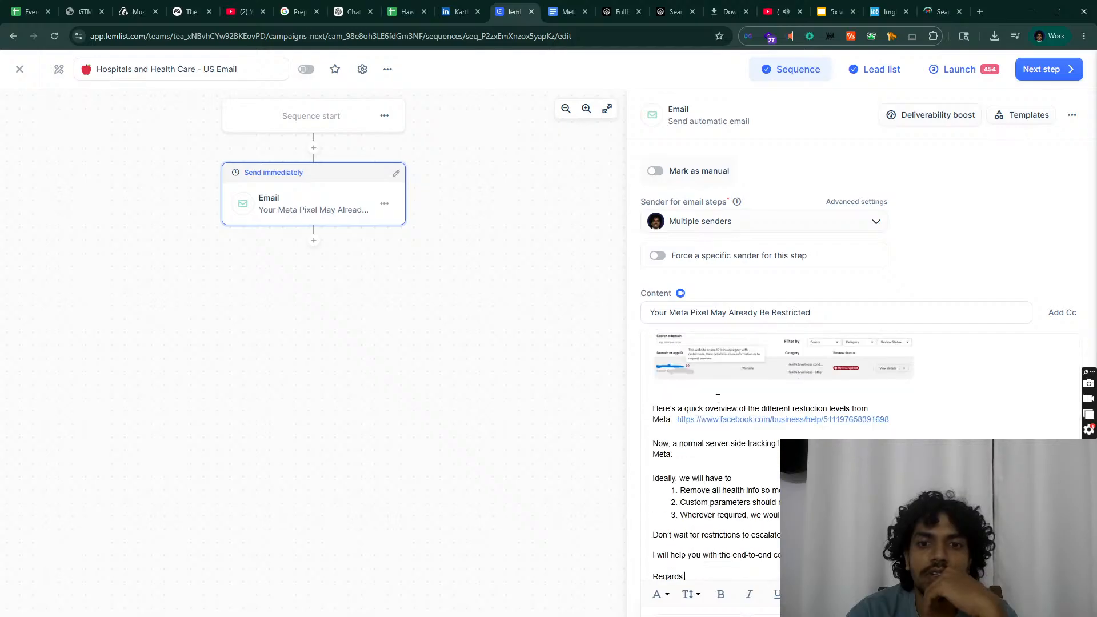
scroll(723, 400, up, 5)
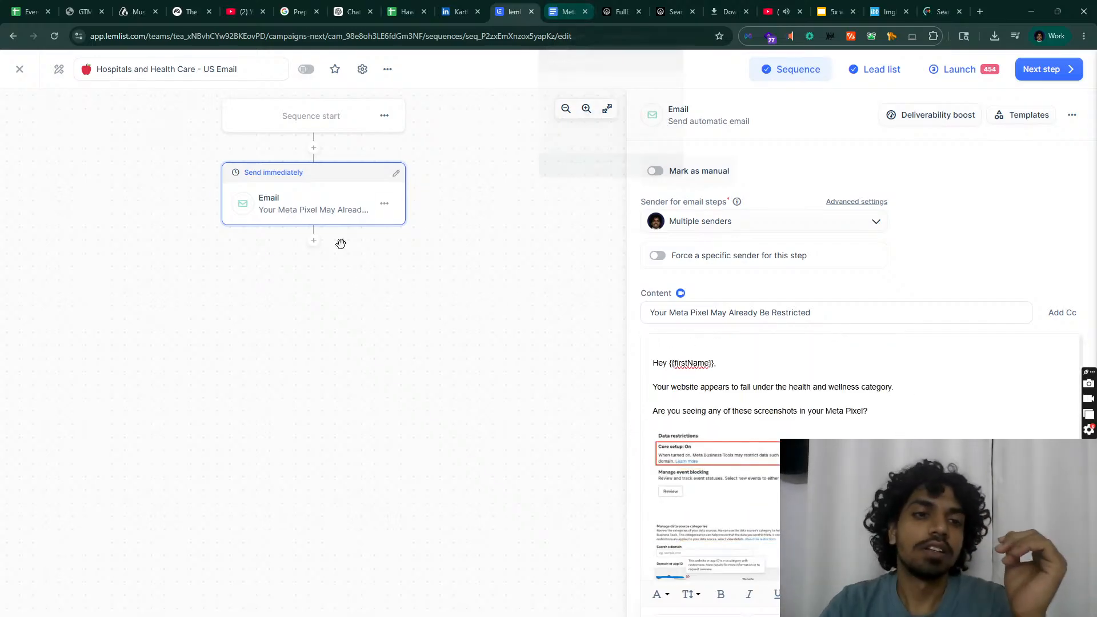
click(313, 240)
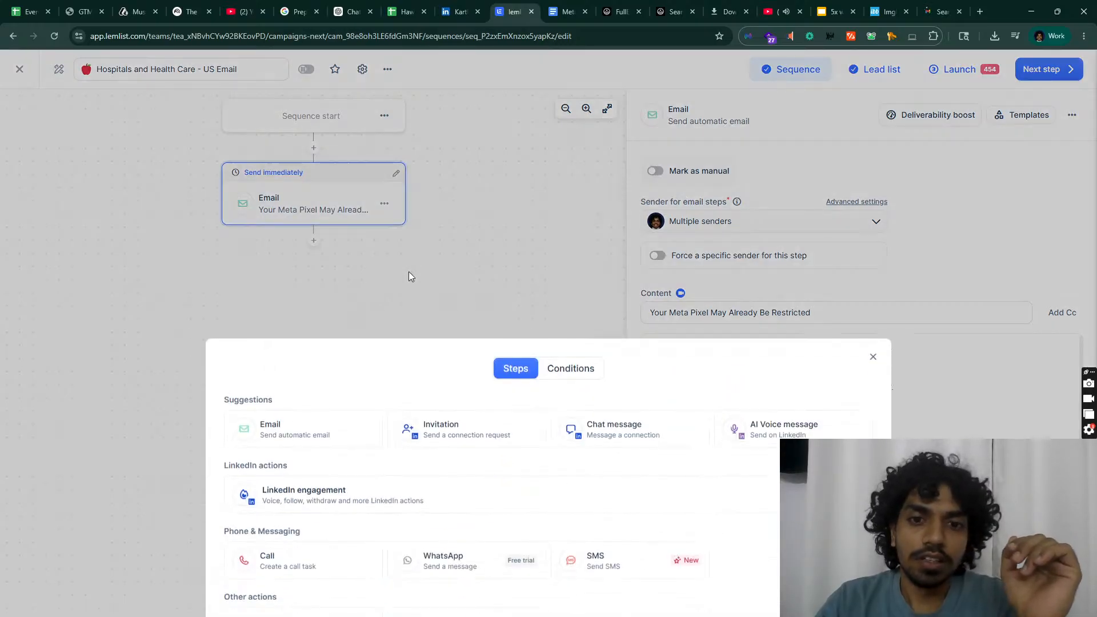
Step: Add a second Email step waiting 1 day and copy the Hook 1 - Bump text from Google Docs
click(356, 423)
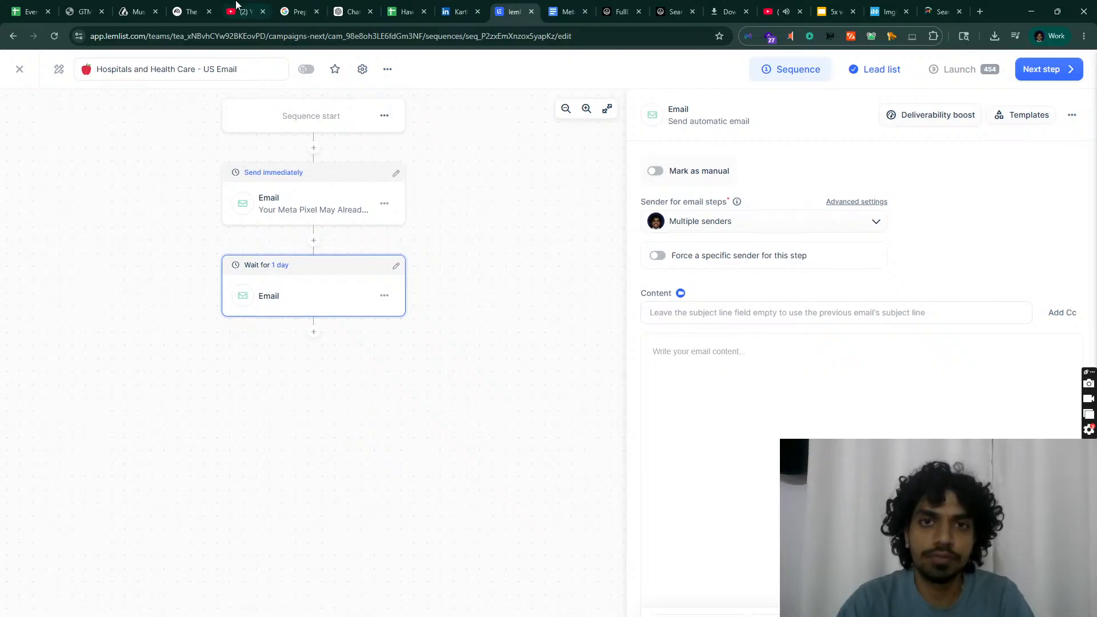
click(546, 8)
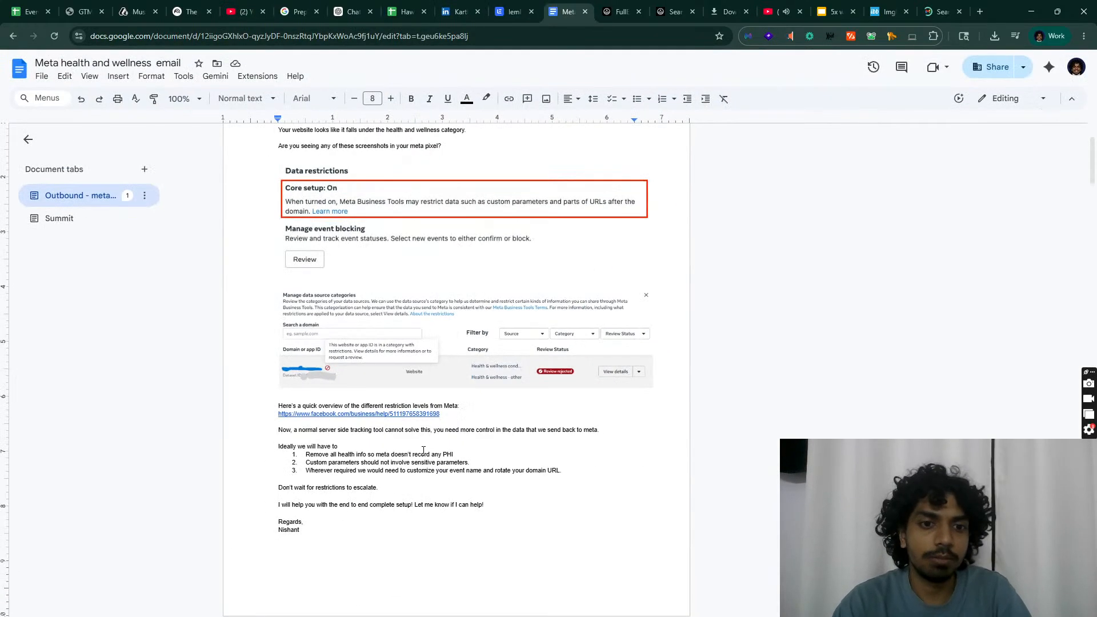
scroll(424, 451, down, 7)
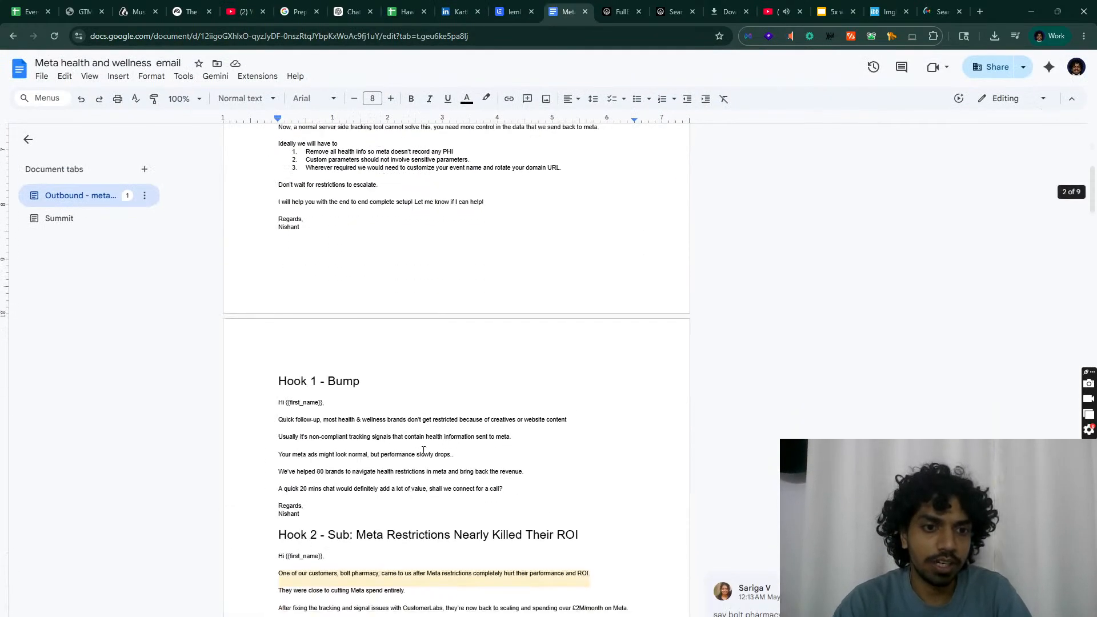
drag(316, 395, 262, 289)
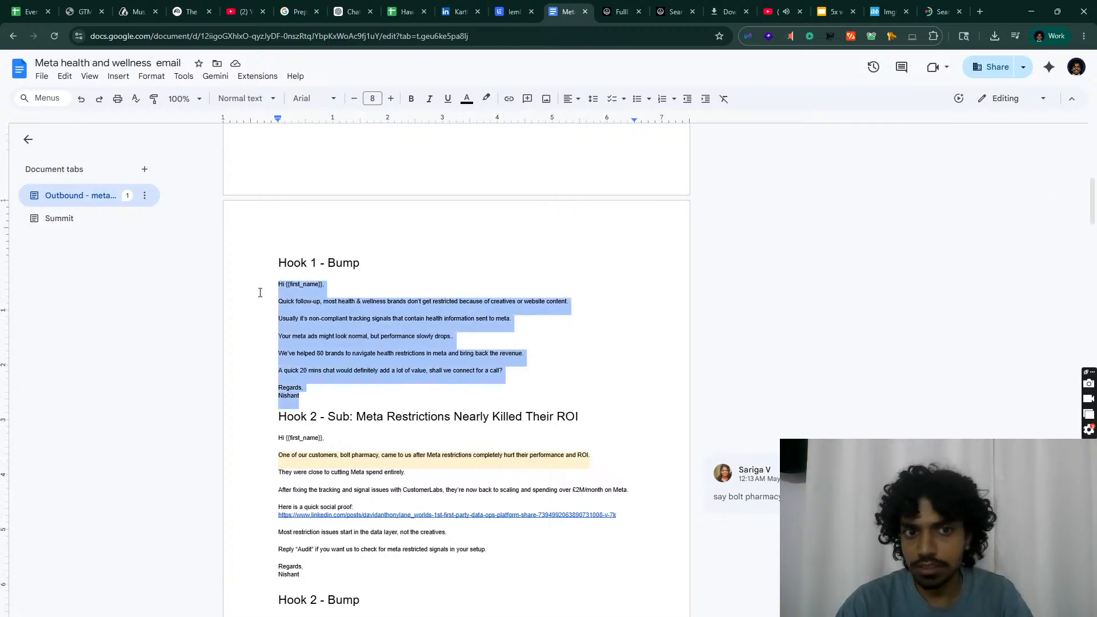
click(515, 8)
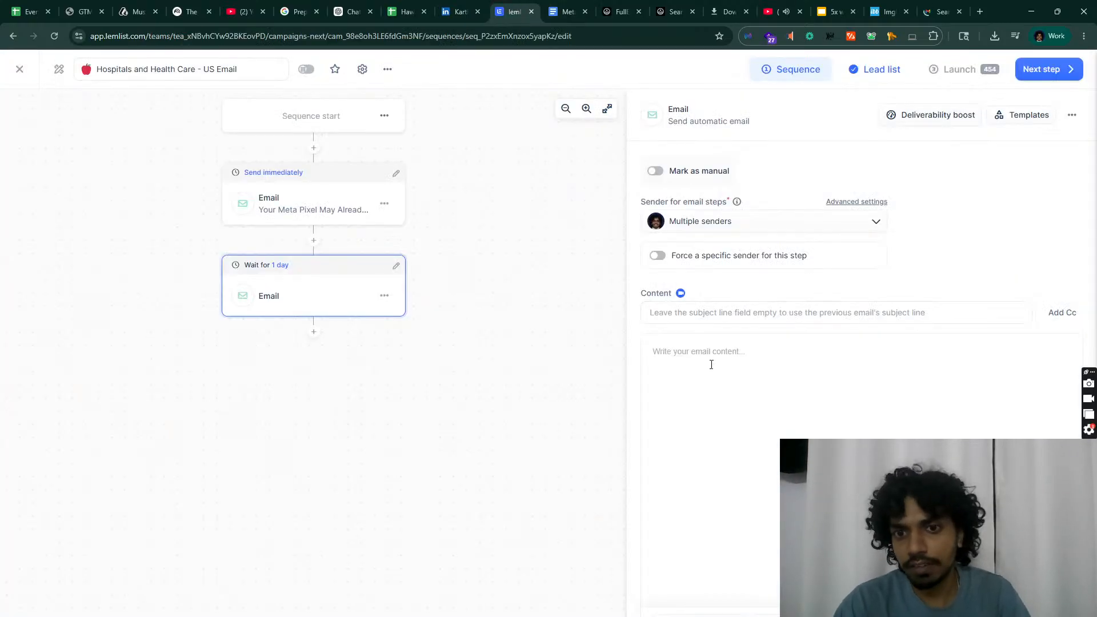
Step: Paste the Hook 1 follow-up text and replace {{first_name}} with the First name variable
key(ctrl+v)
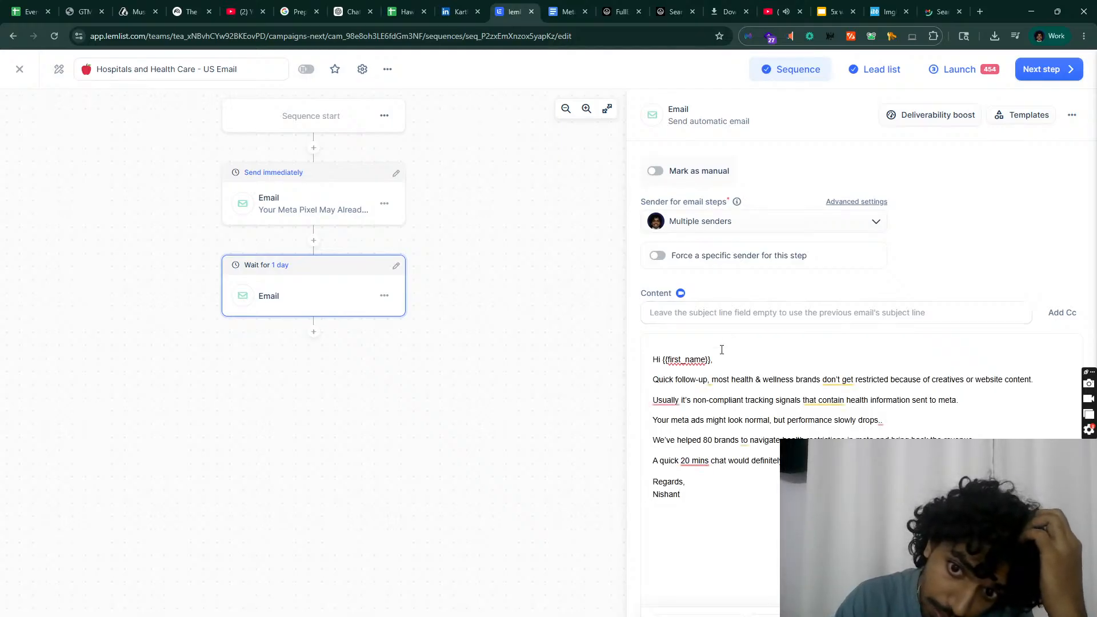
drag(711, 359, 665, 359)
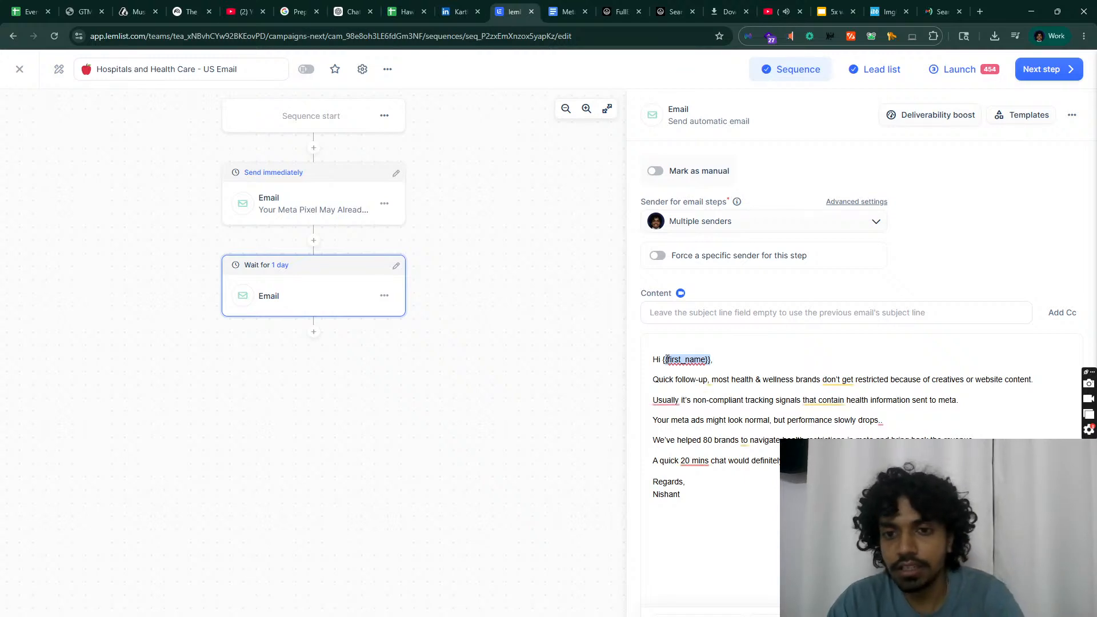
key(BackSpace)
key(BackSpace)
text({{)
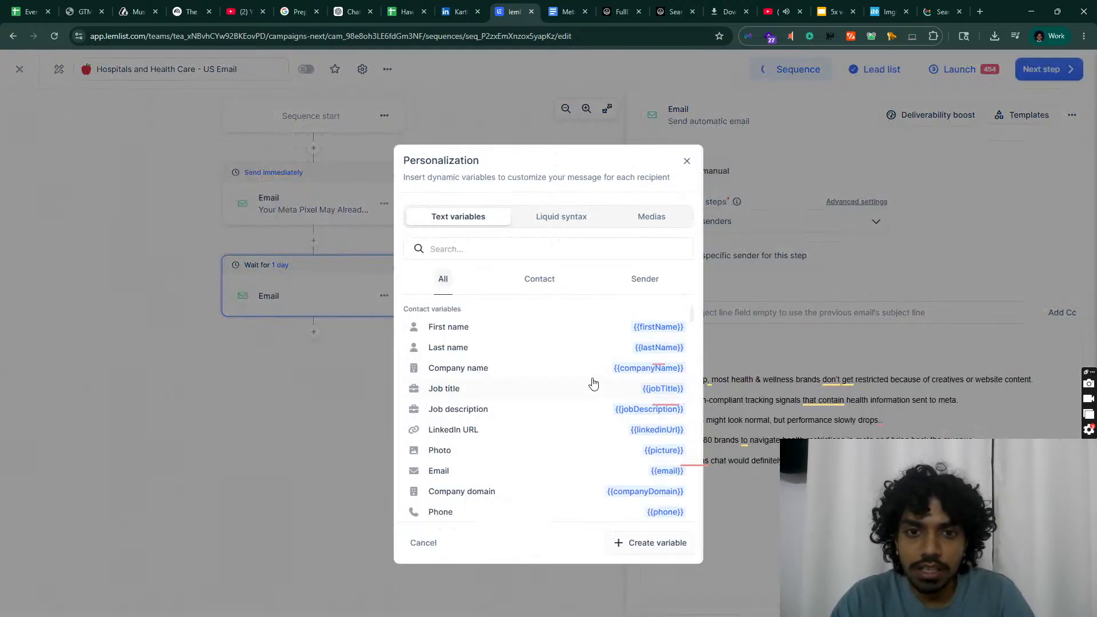
click(507, 328)
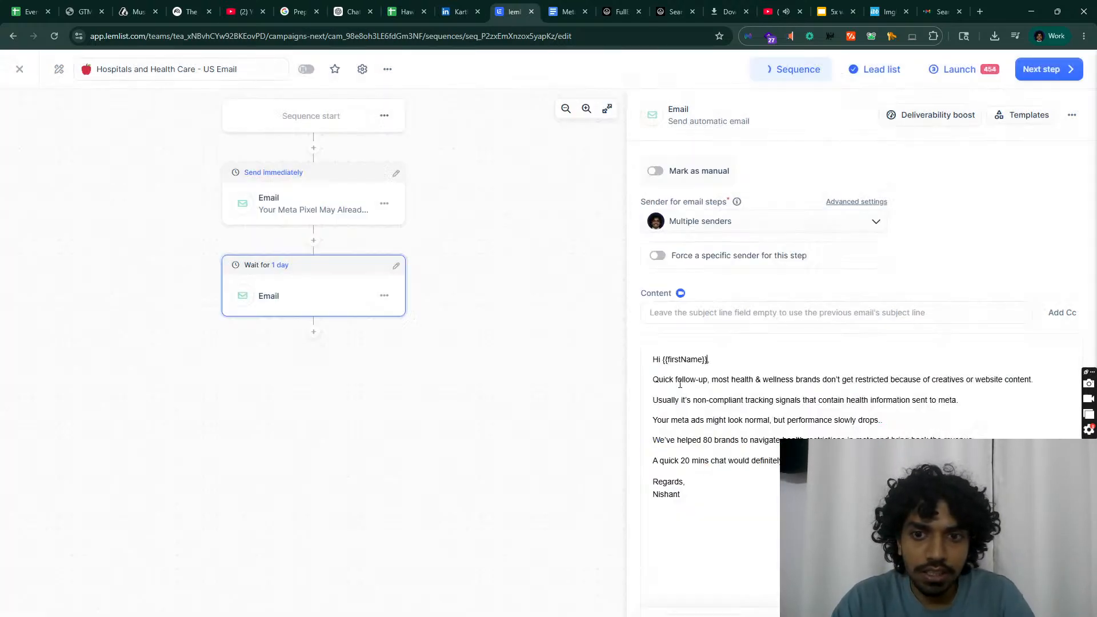
Step: Accept Grammarly's '20-minute' fix, add a comma, and dismiss the other suggestions
click(698, 461)
click(708, 495)
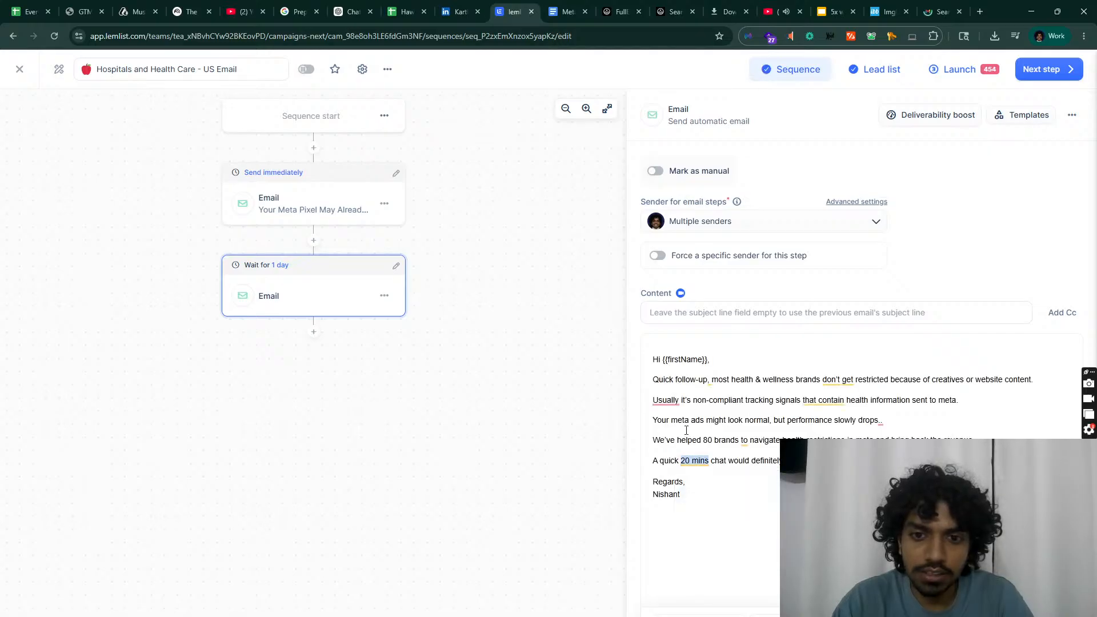
click(671, 400)
click(691, 454)
text(,)
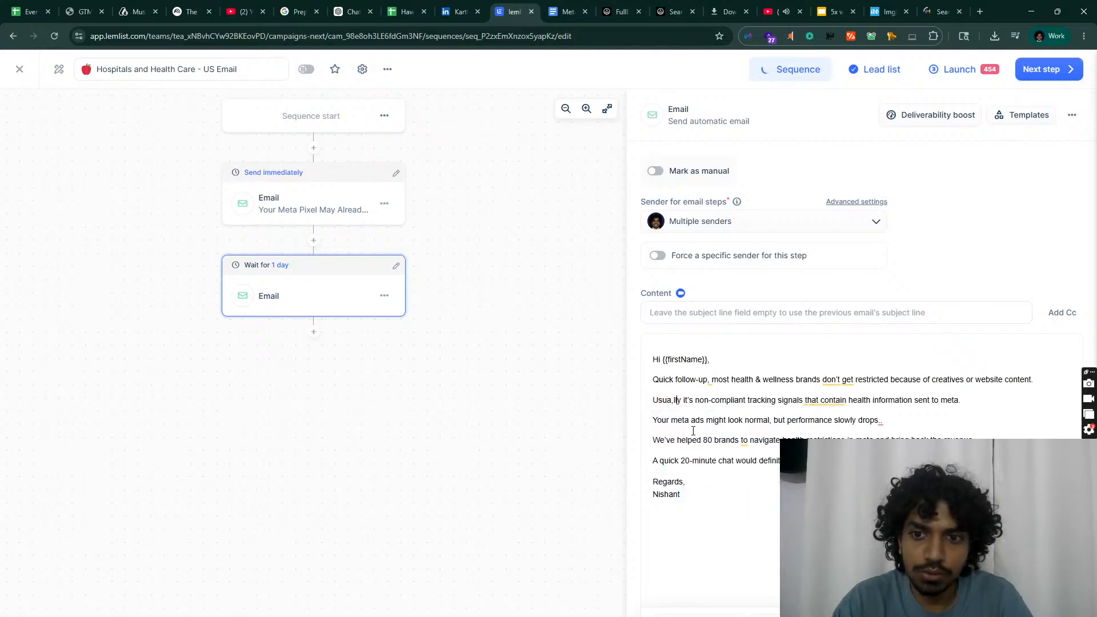
click(878, 421)
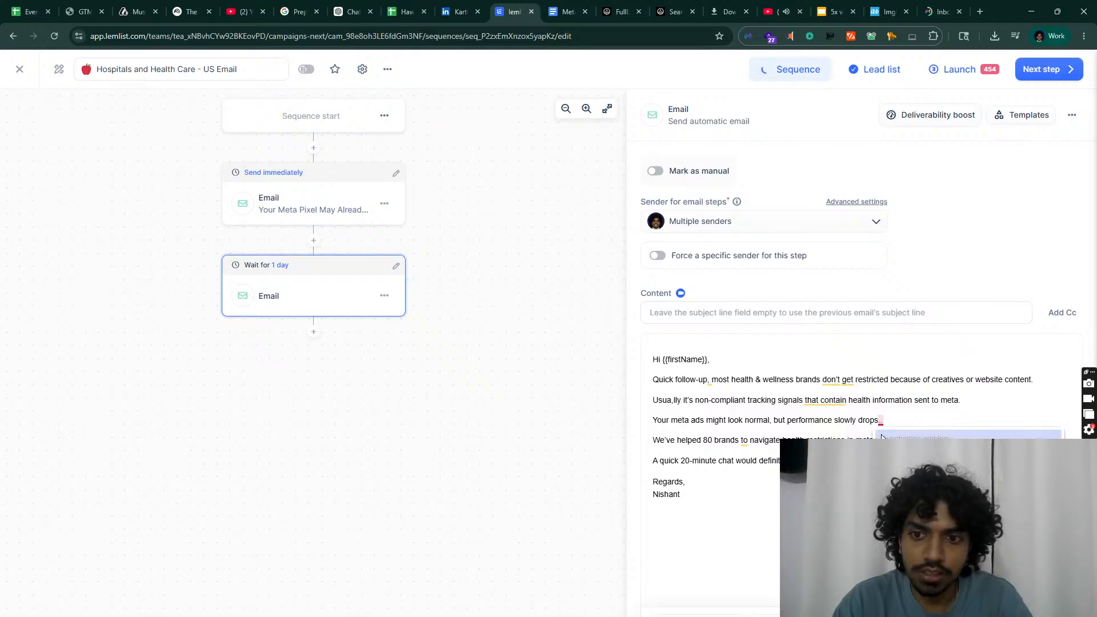
click(723, 504)
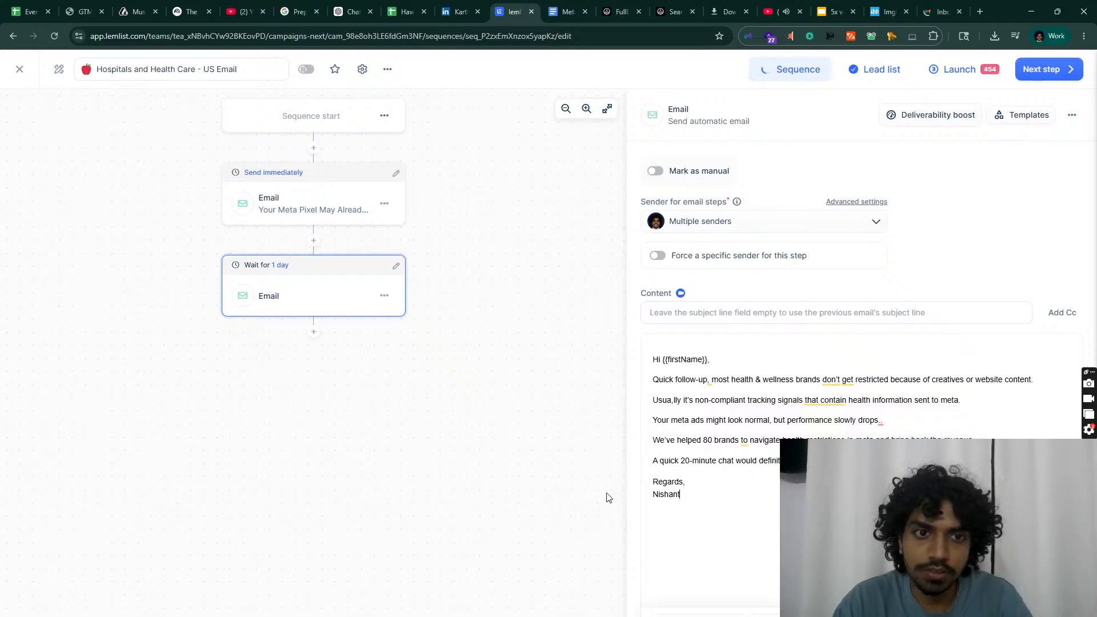
Step: Add a third email step after the second email, waiting 3 days
click(316, 336)
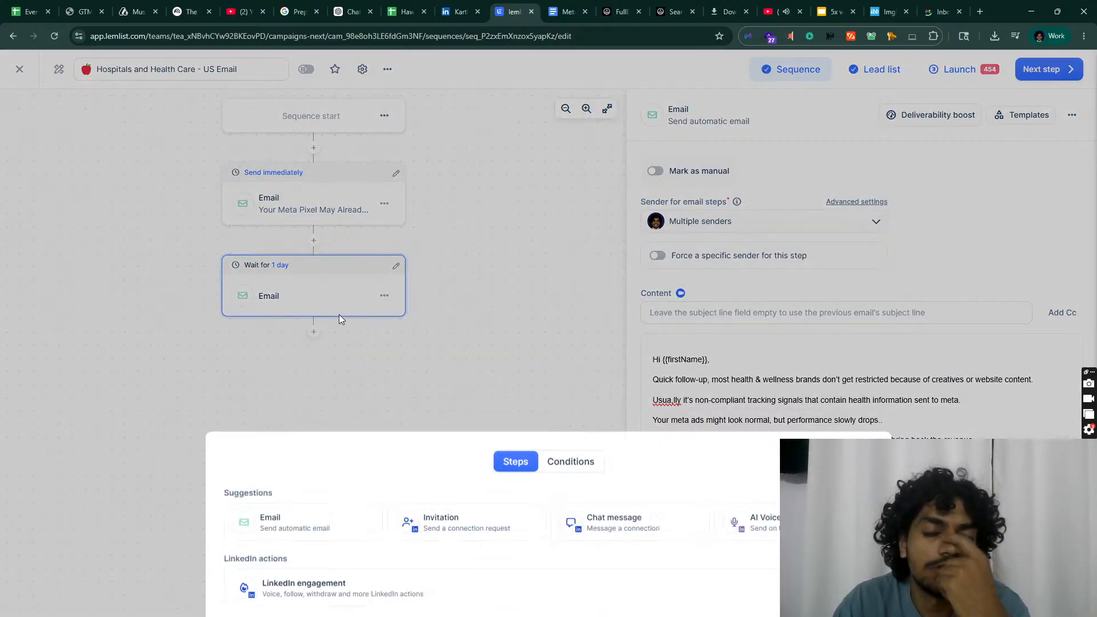
click(437, 222)
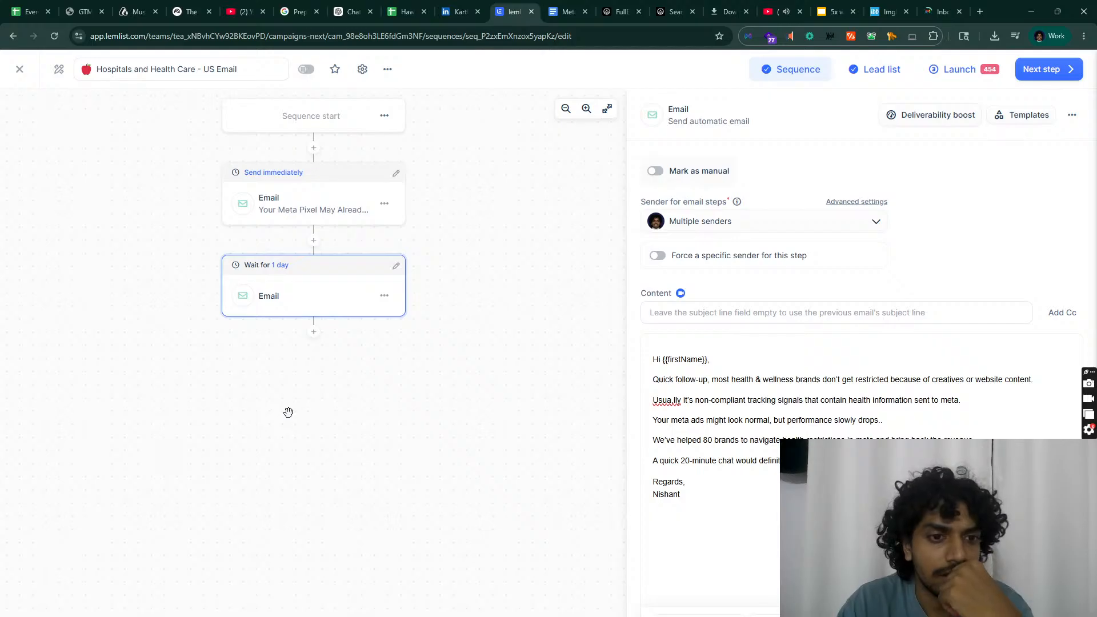
click(314, 334)
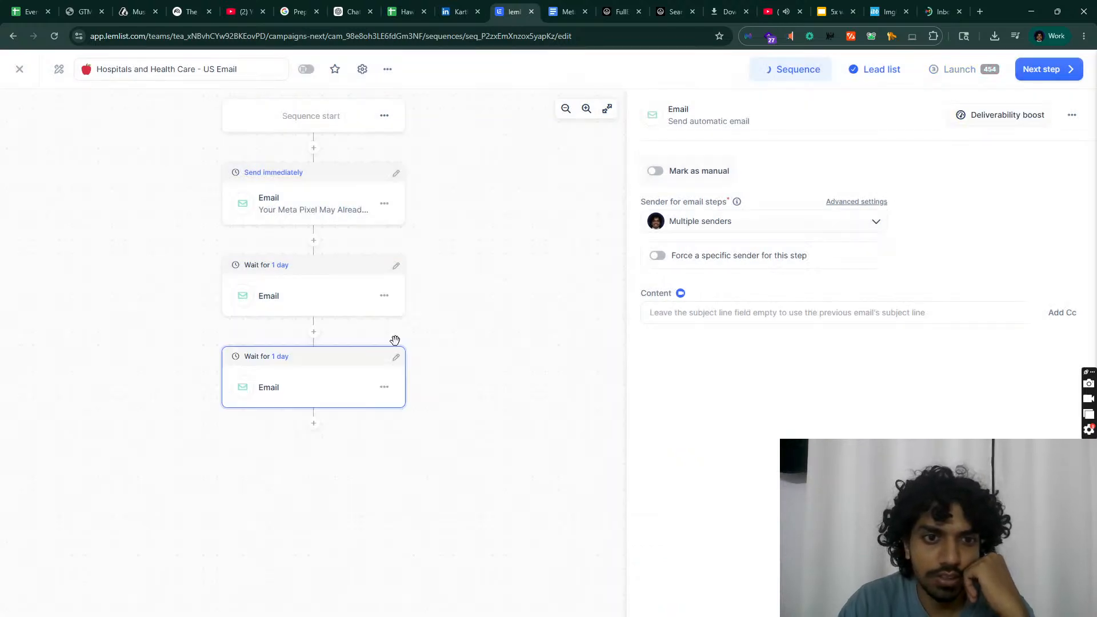
click(396, 356)
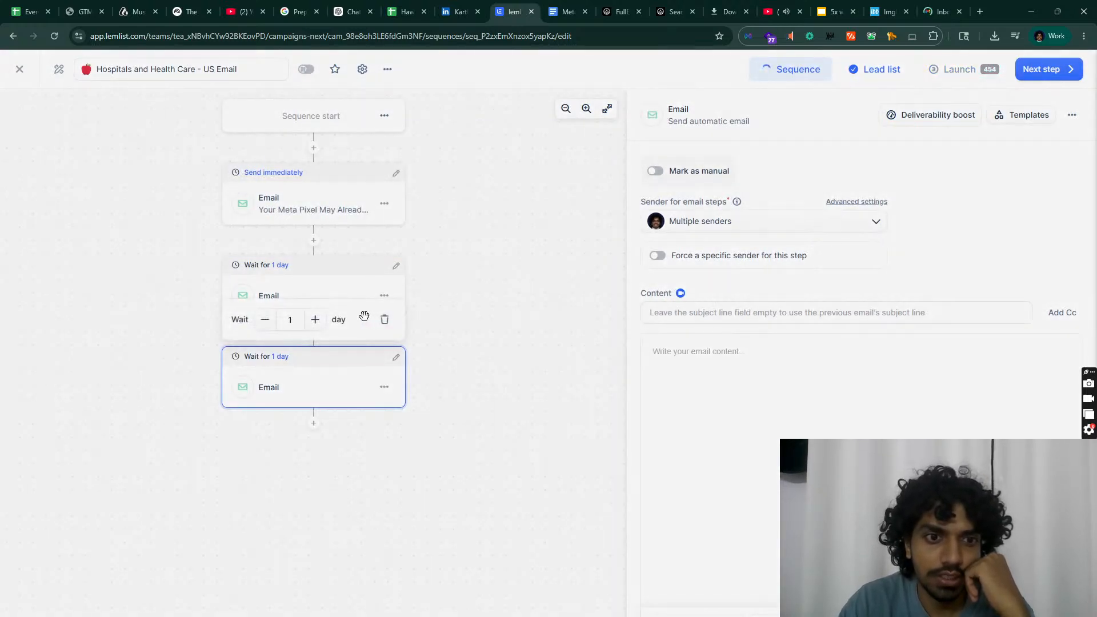
click(315, 319)
click(315, 320)
click(474, 327)
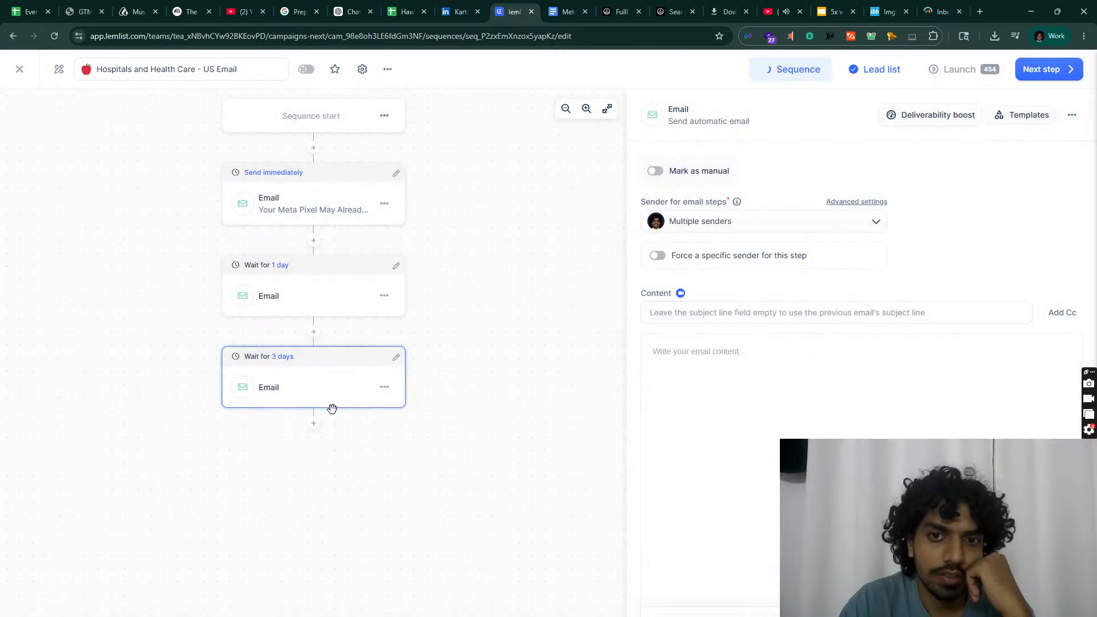
click(557, 8)
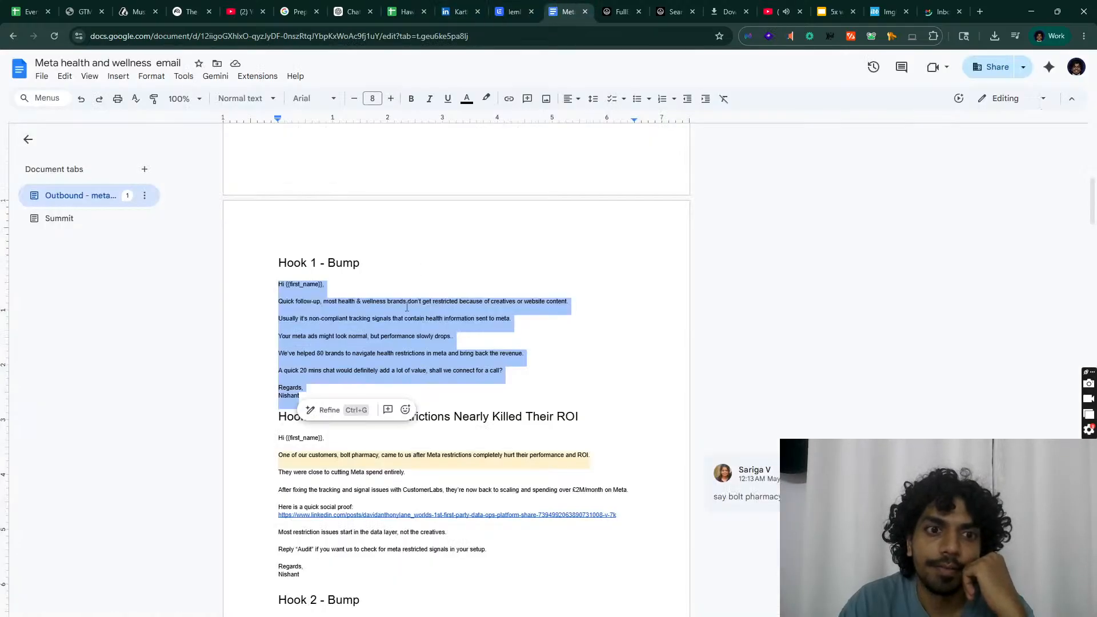
Step: Copy the Hook 2 - Sub body from Google Docs into the third email step
scroll(407, 307, down, 4)
click(325, 337)
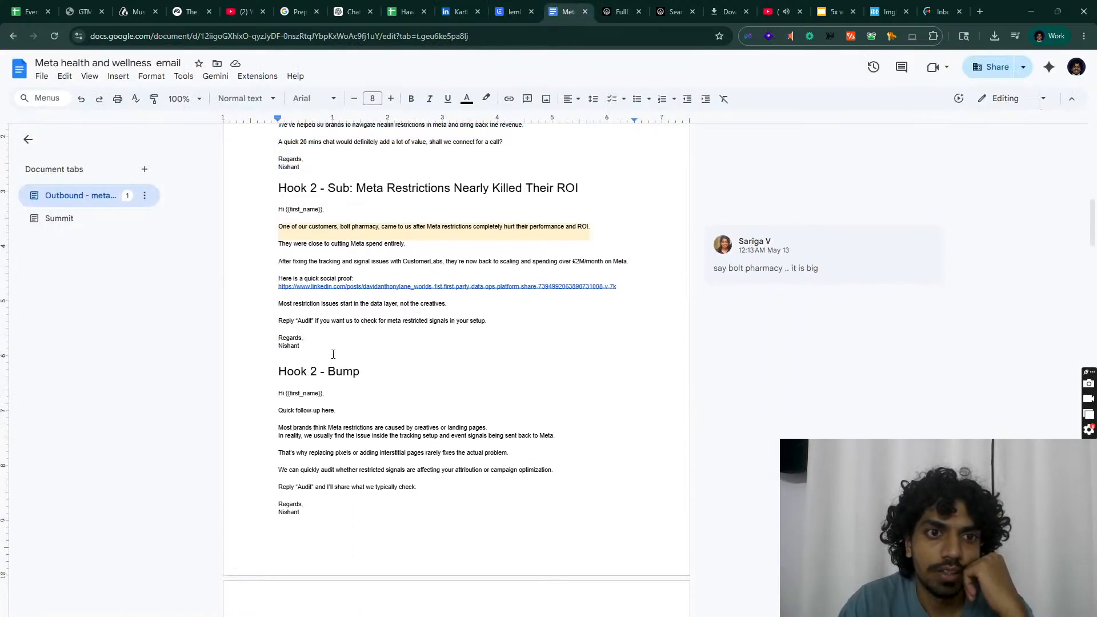
drag(325, 353, 207, 214)
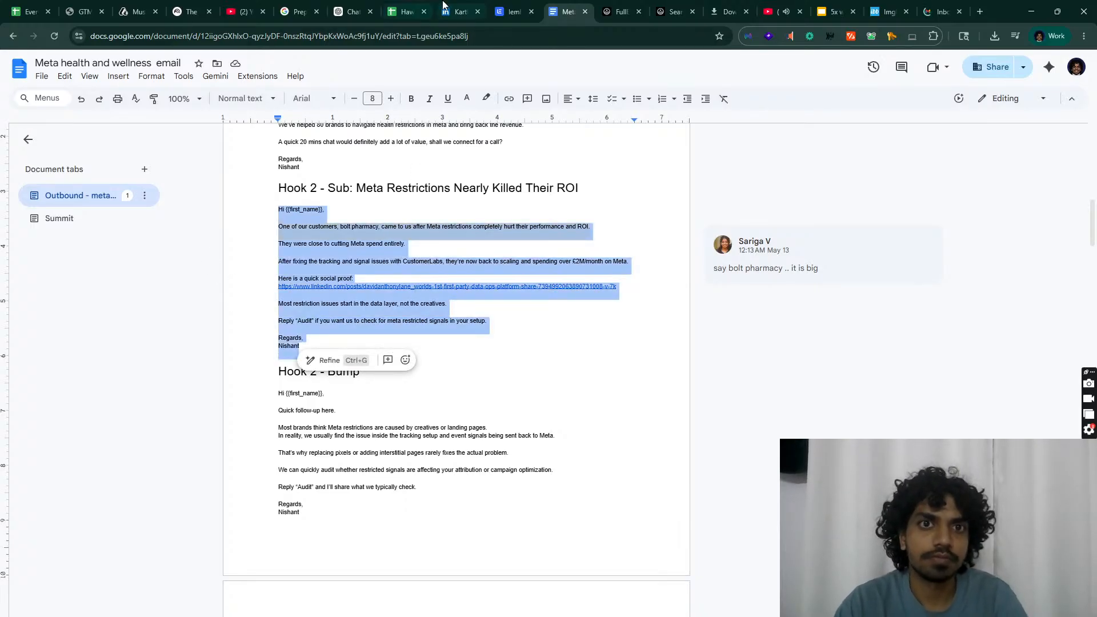
click(514, 12)
key(ctrl+v)
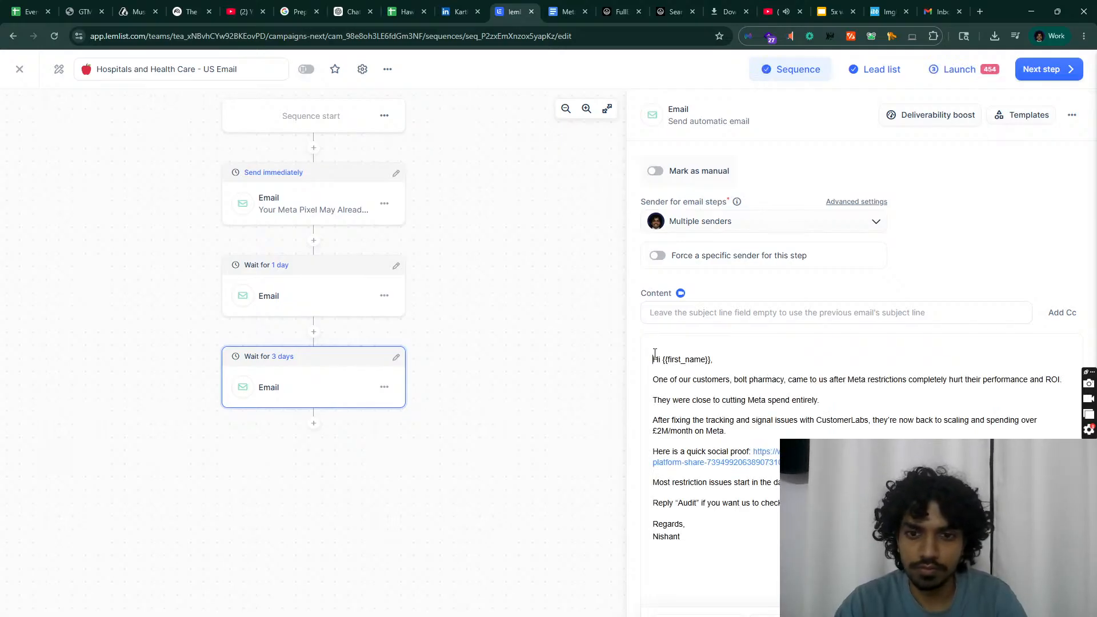
Step: Set the third email's subject to 'Meta Restrictions Nearly Killed Their ROI'
click(566, 12)
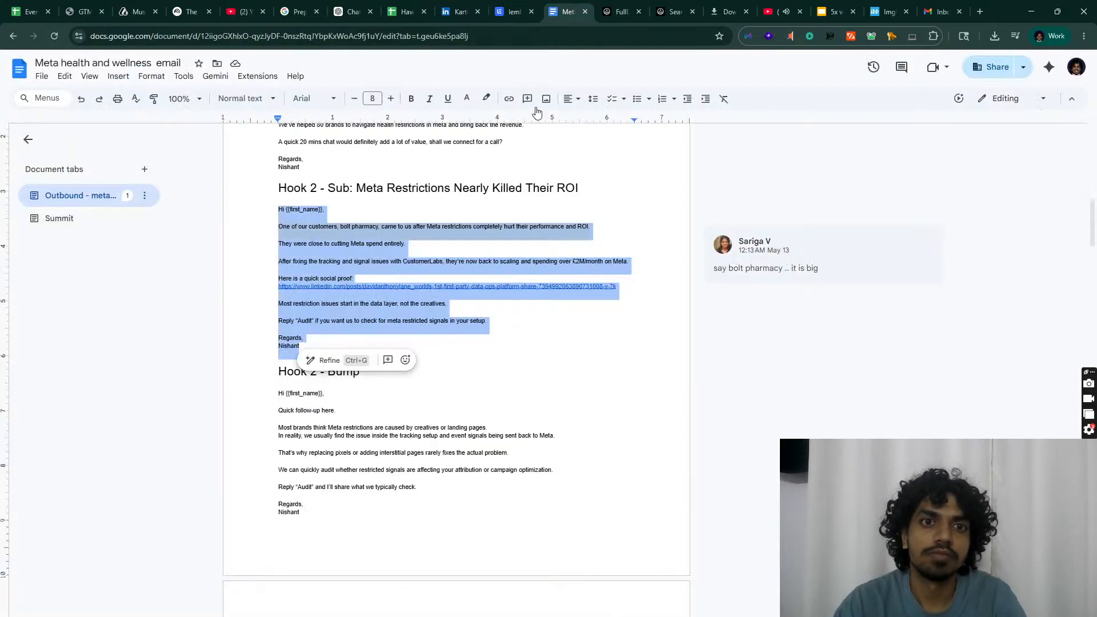
drag(363, 190, 578, 189)
key(ctrl+c)
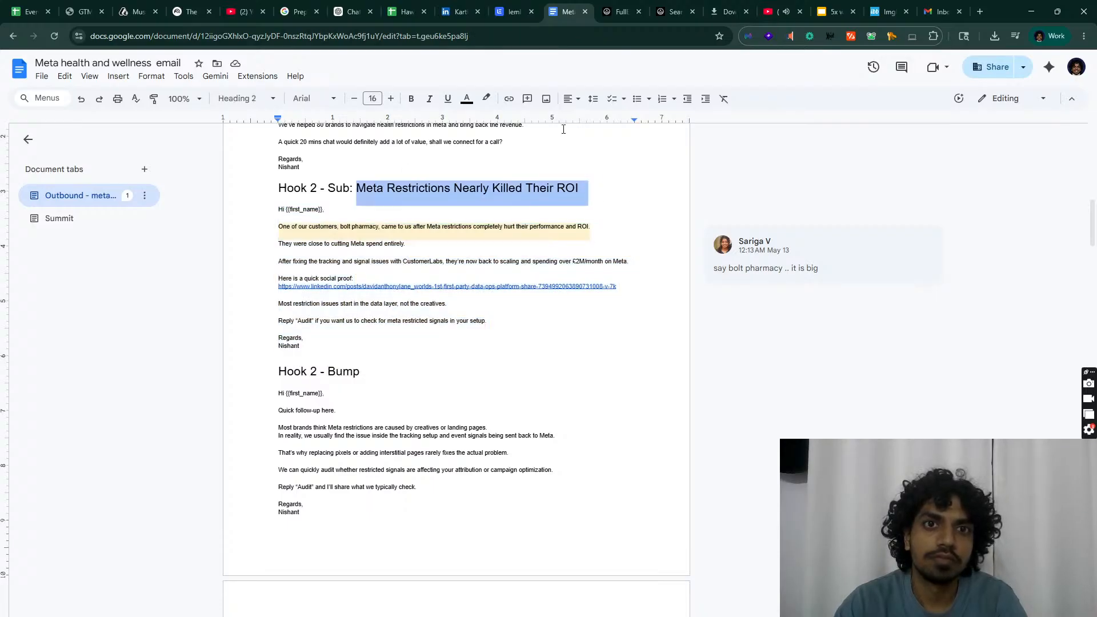
click(514, 11)
click(764, 312)
key(ctrl+v)
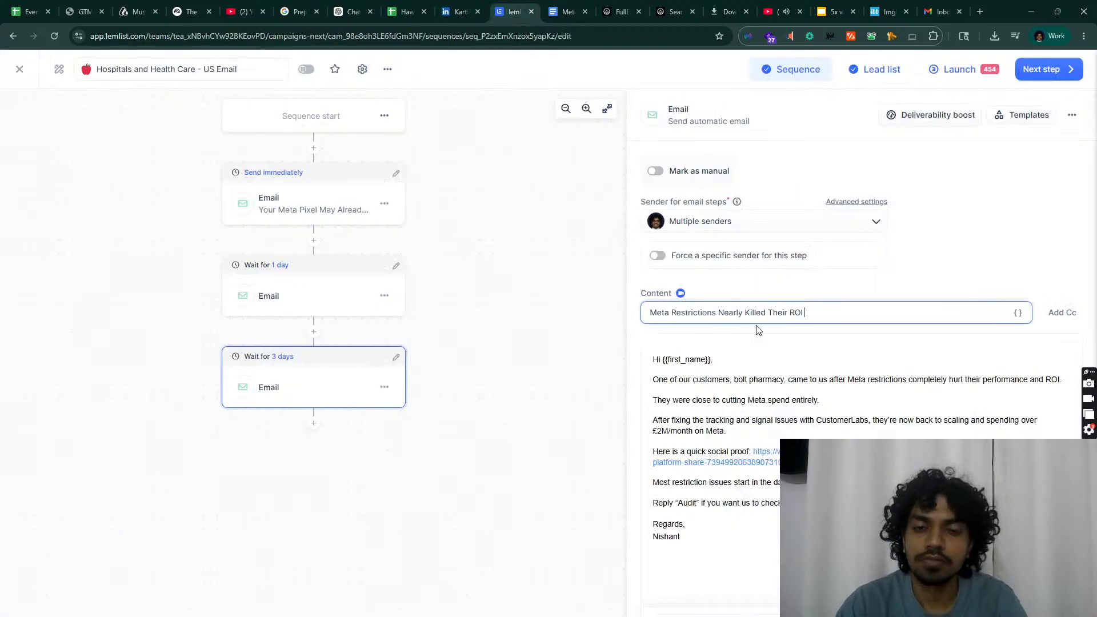
click(553, 444)
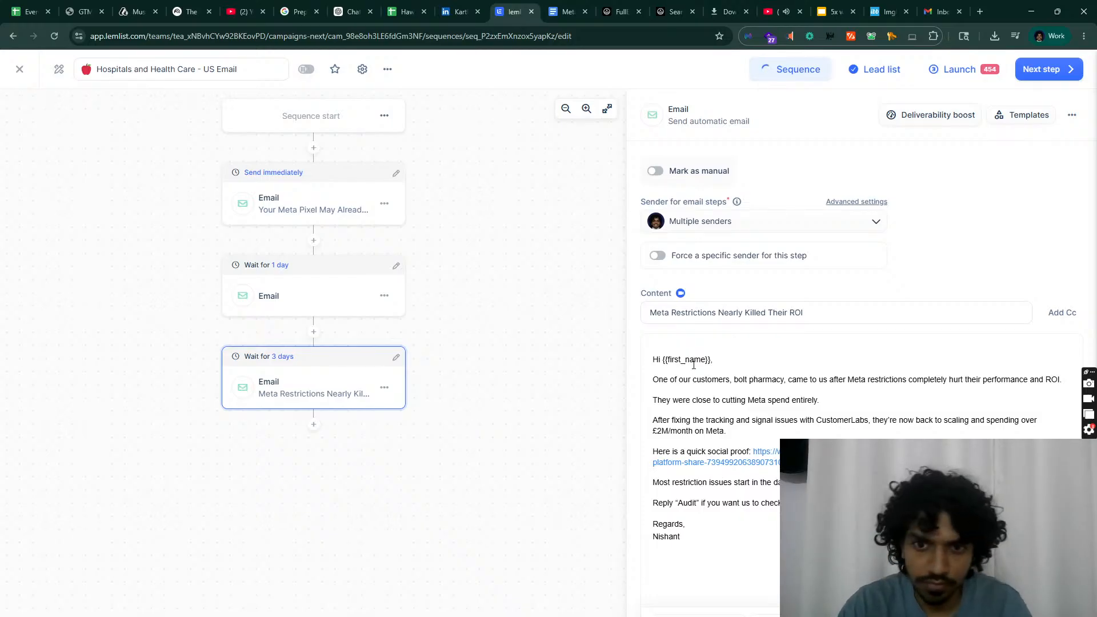
click(289, 296)
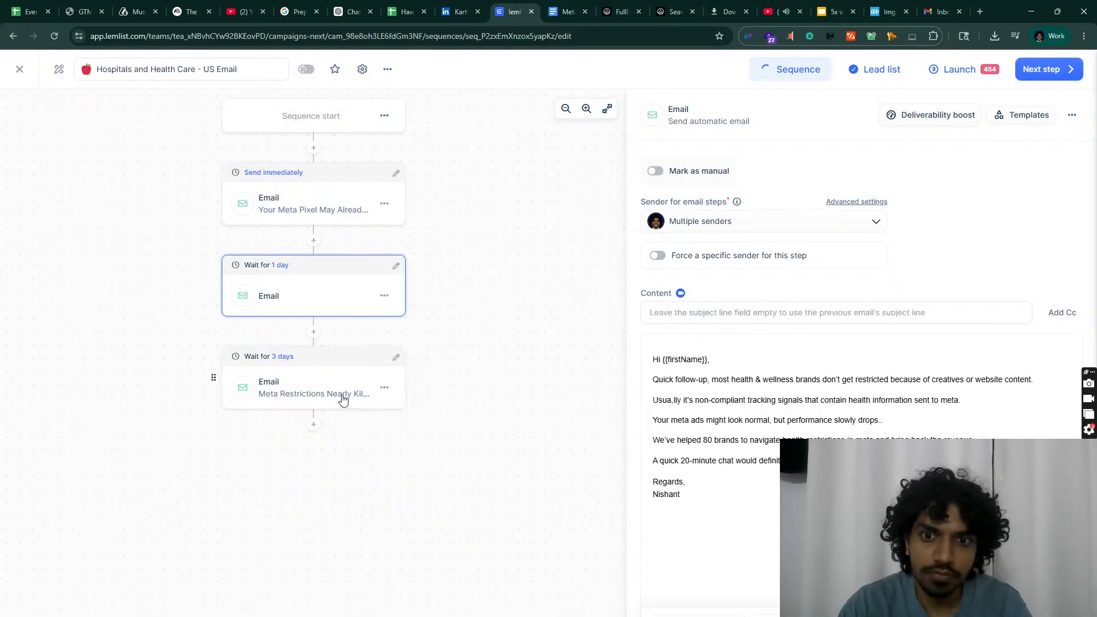
Step: Copy {{firstName}} from the first email into the second email's greeting, joined onto the Hi line
click(306, 212)
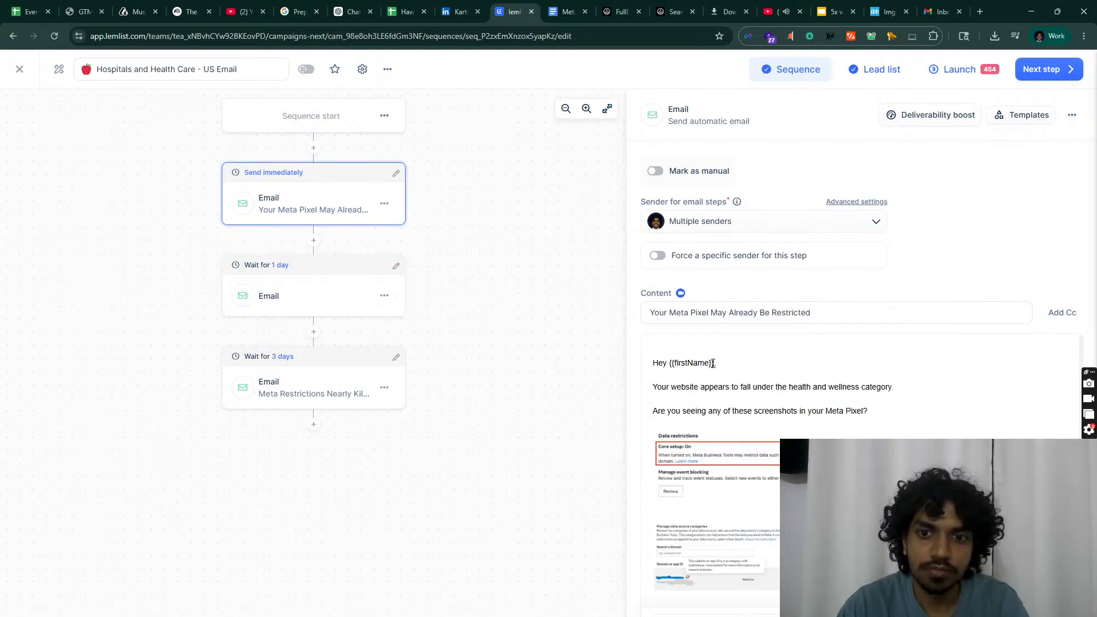
drag(714, 364, 670, 359)
key(ctrl+c)
click(337, 314)
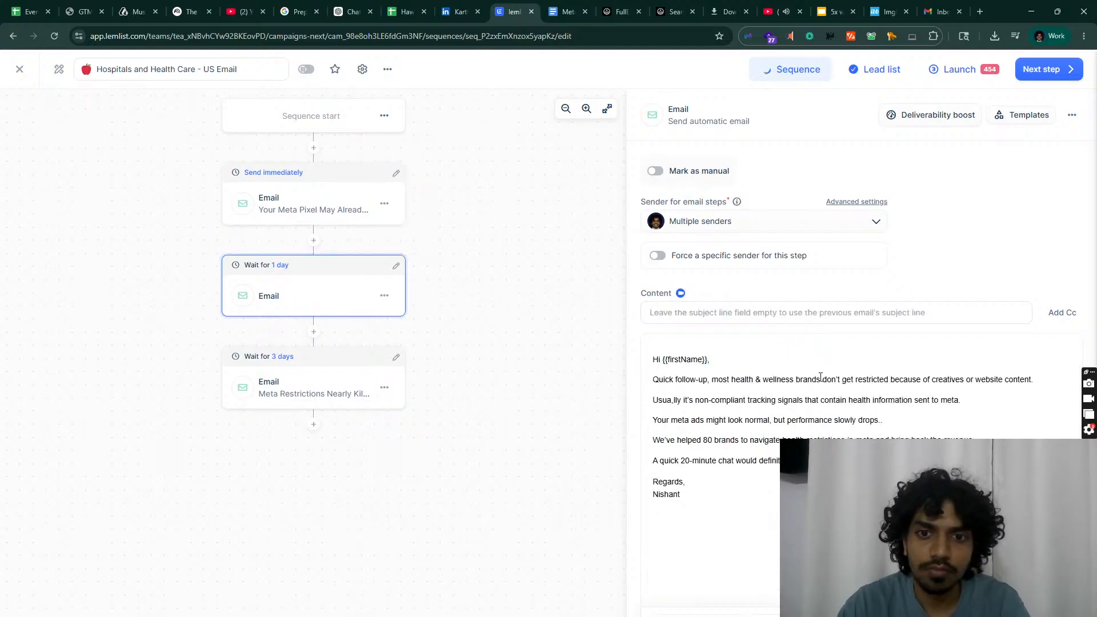
double_click(663, 364)
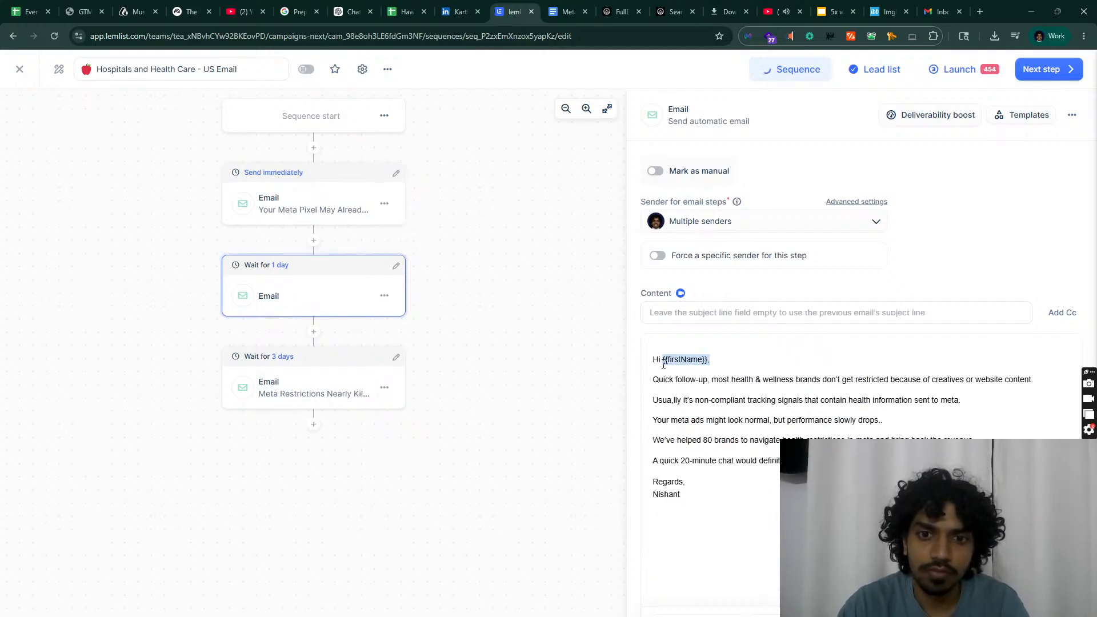
key(ctrl+v)
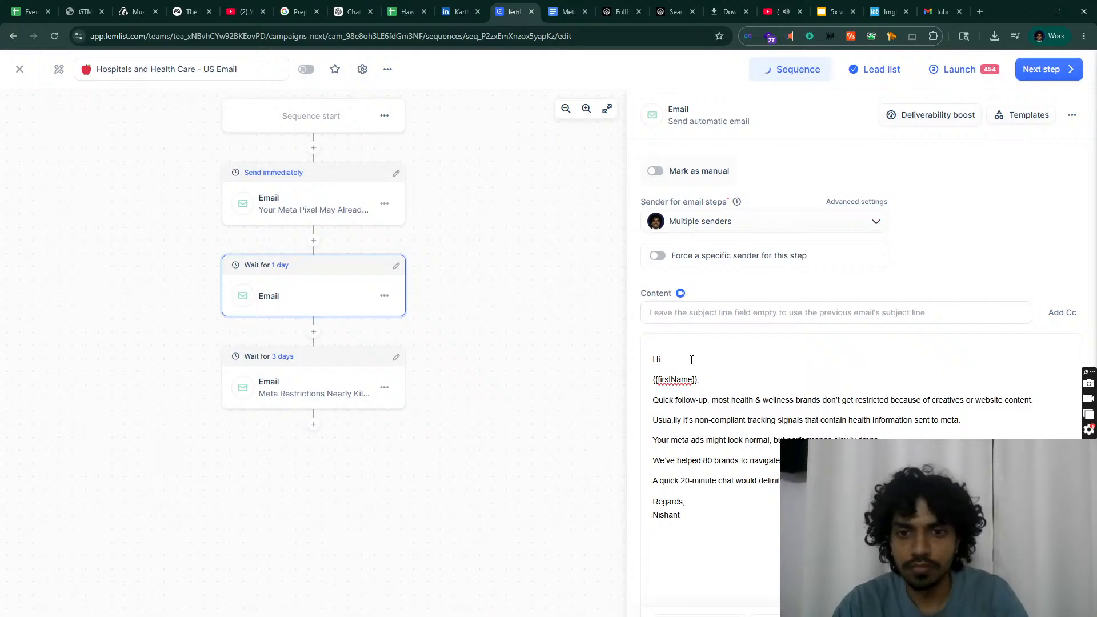
key(Delete)
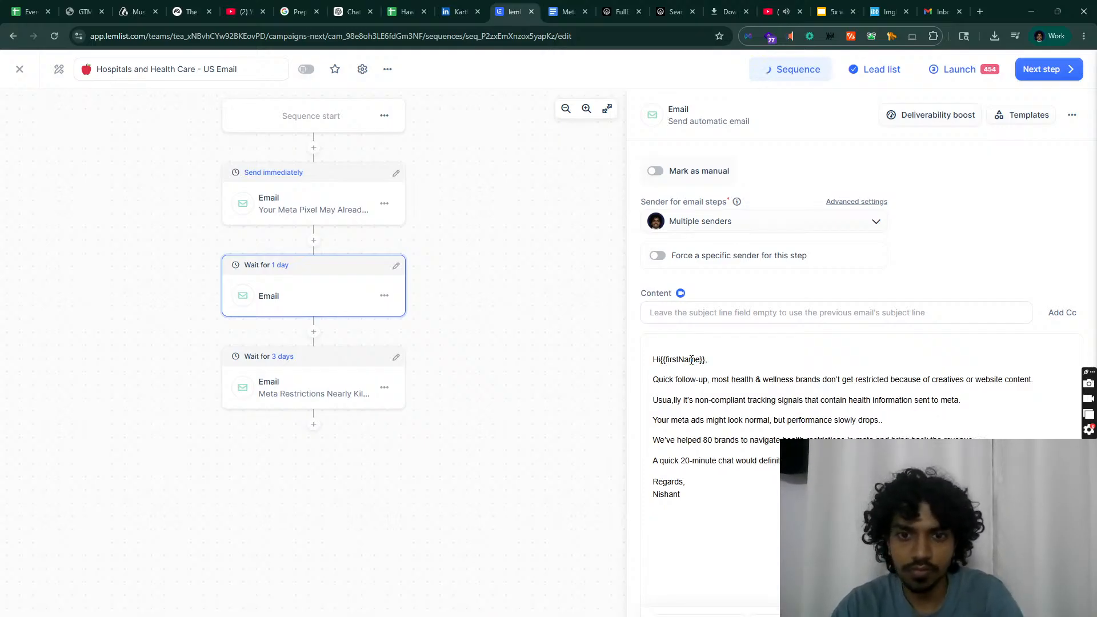
Step: Replace the third email's {{first_name}} greeting so it reads 'Hi {{firstName}},'
click(319, 387)
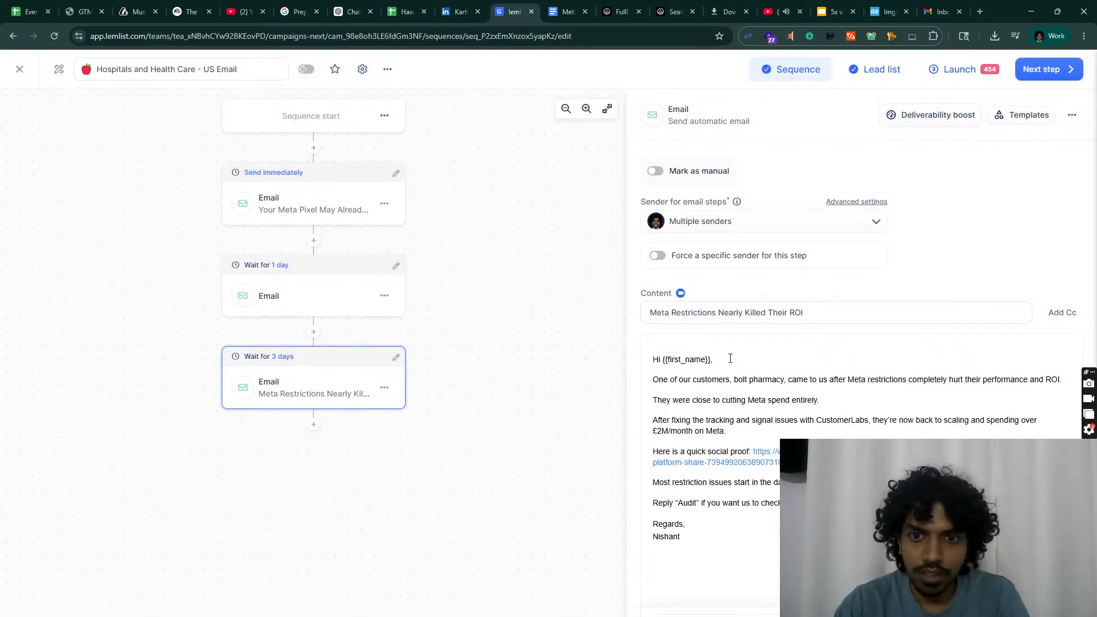
drag(730, 358, 662, 362)
key(ctrl+v)
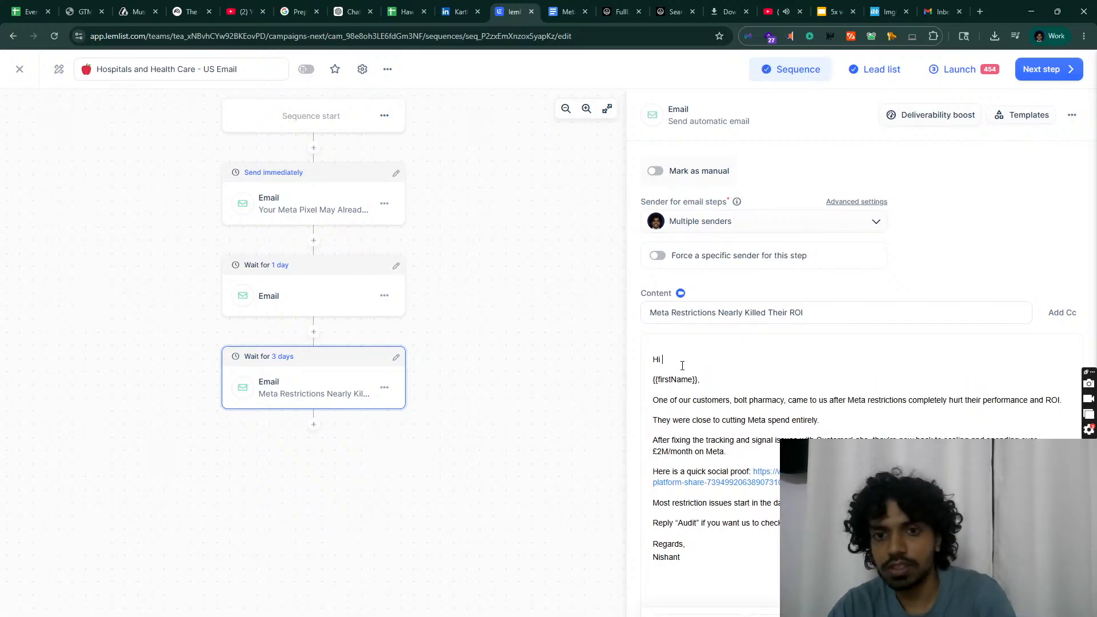
key(Delete)
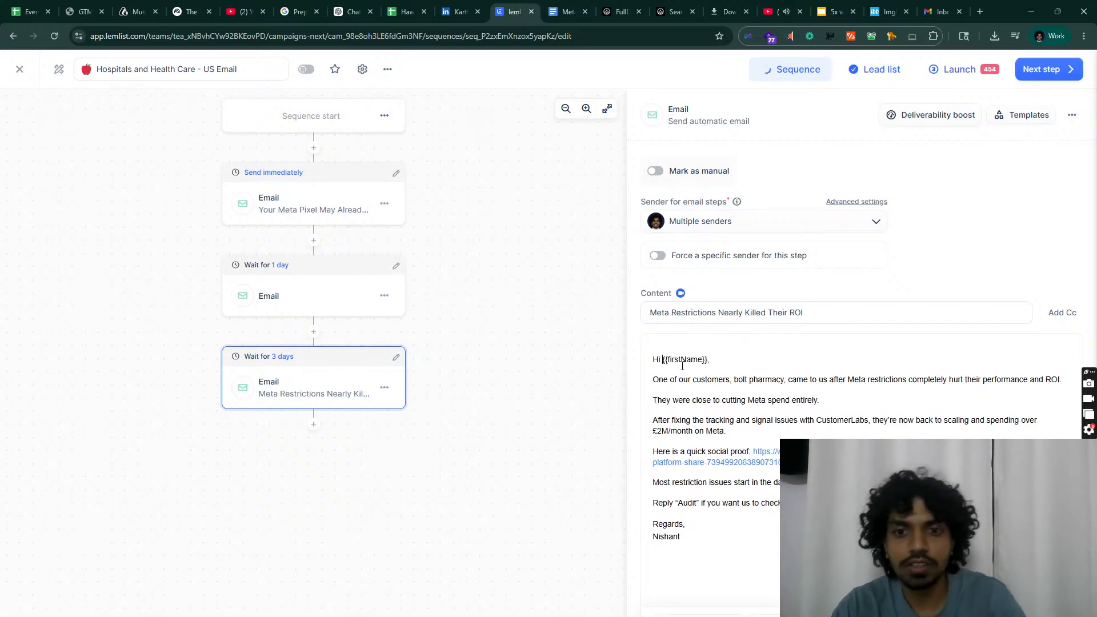
click(314, 426)
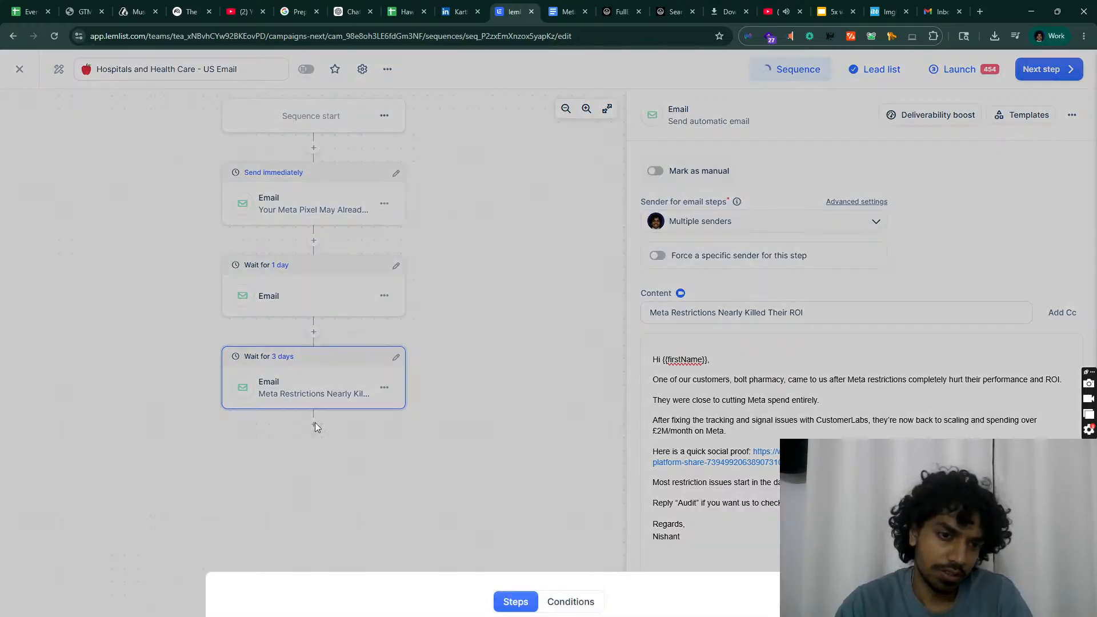
Step: Add a fourth email step after a 1-day wait, holding the Hook 2 - Bump 'Quick follow-up here' body
click(314, 437)
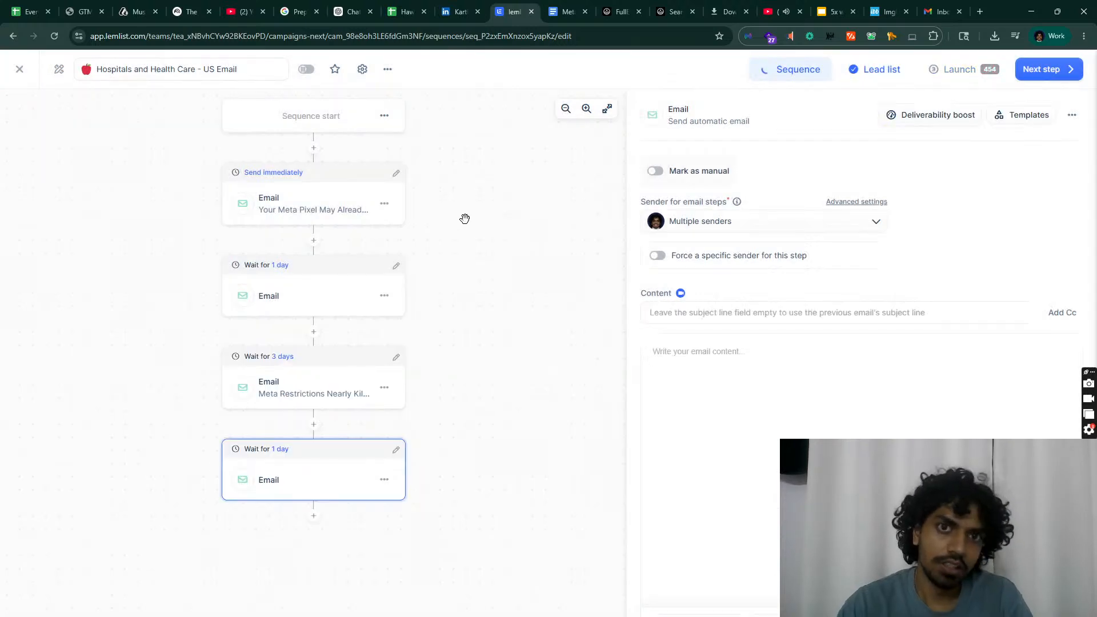
click(566, 11)
click(496, 347)
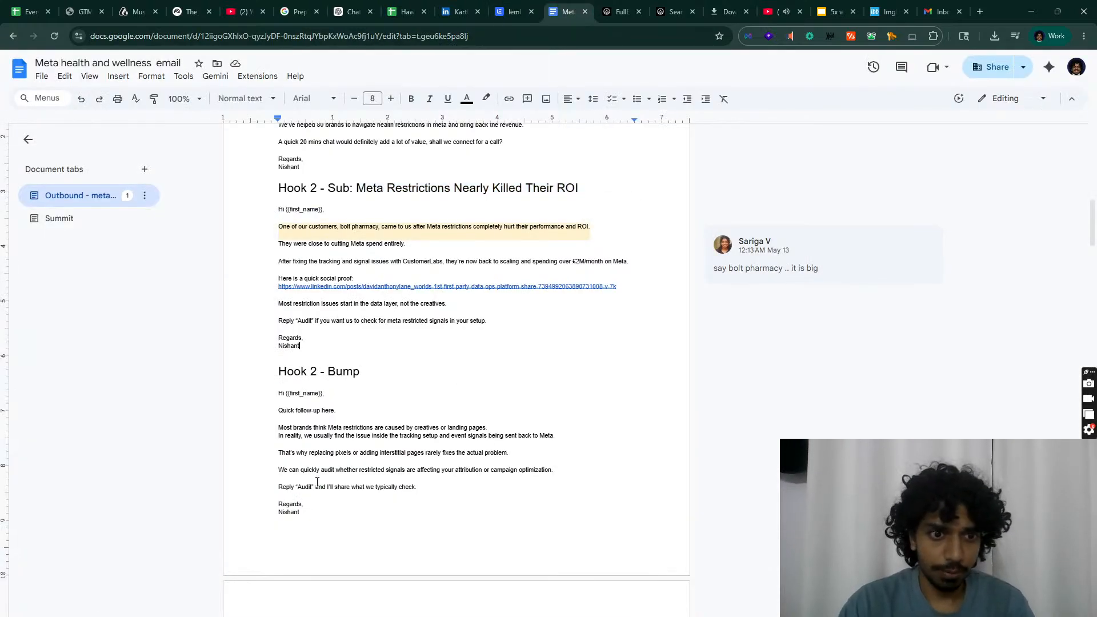
drag(316, 521, 264, 394)
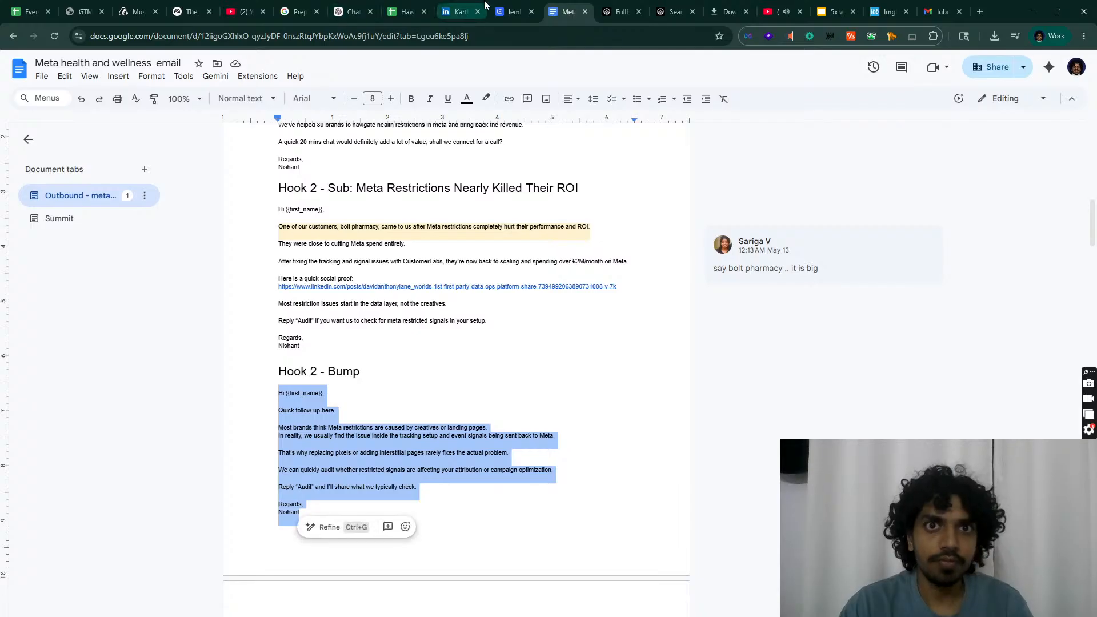
click(514, 12)
click(673, 390)
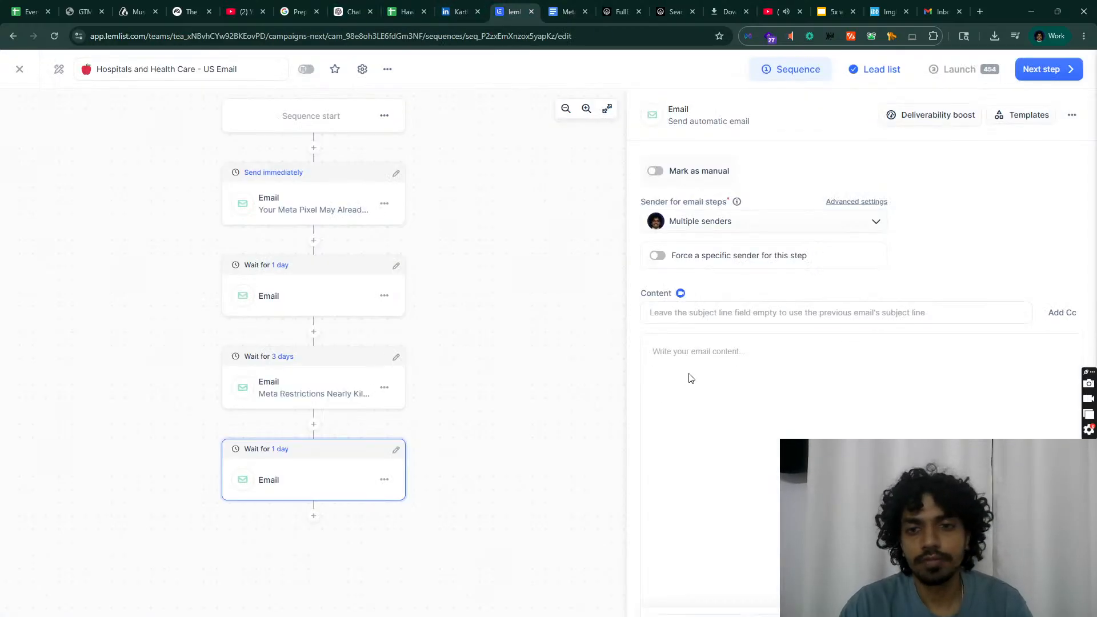
key(ctrl+v)
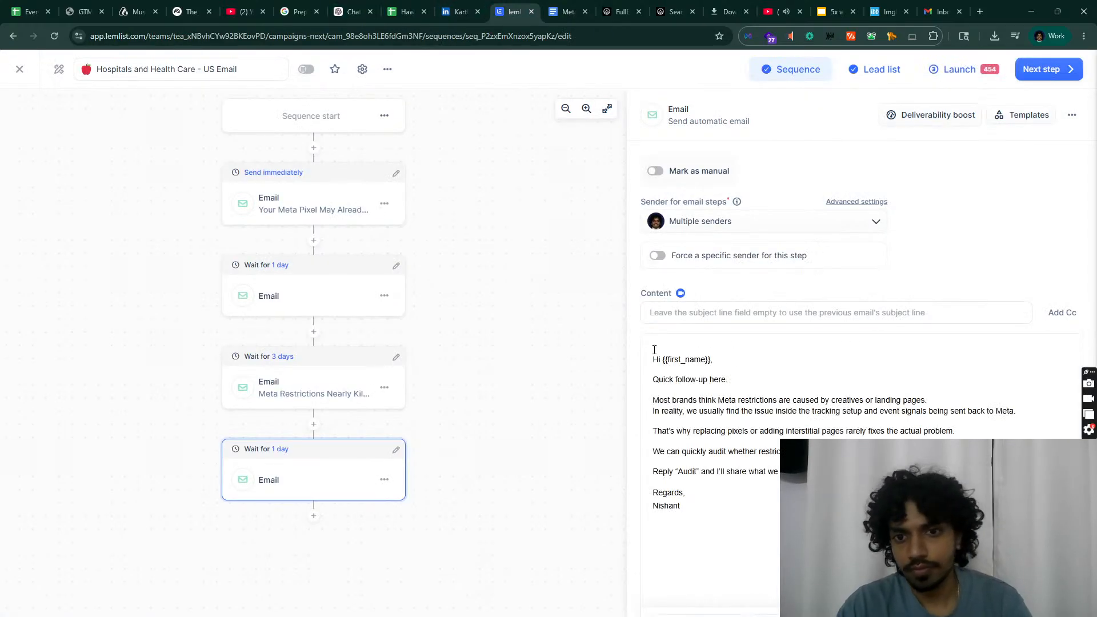
click(314, 517)
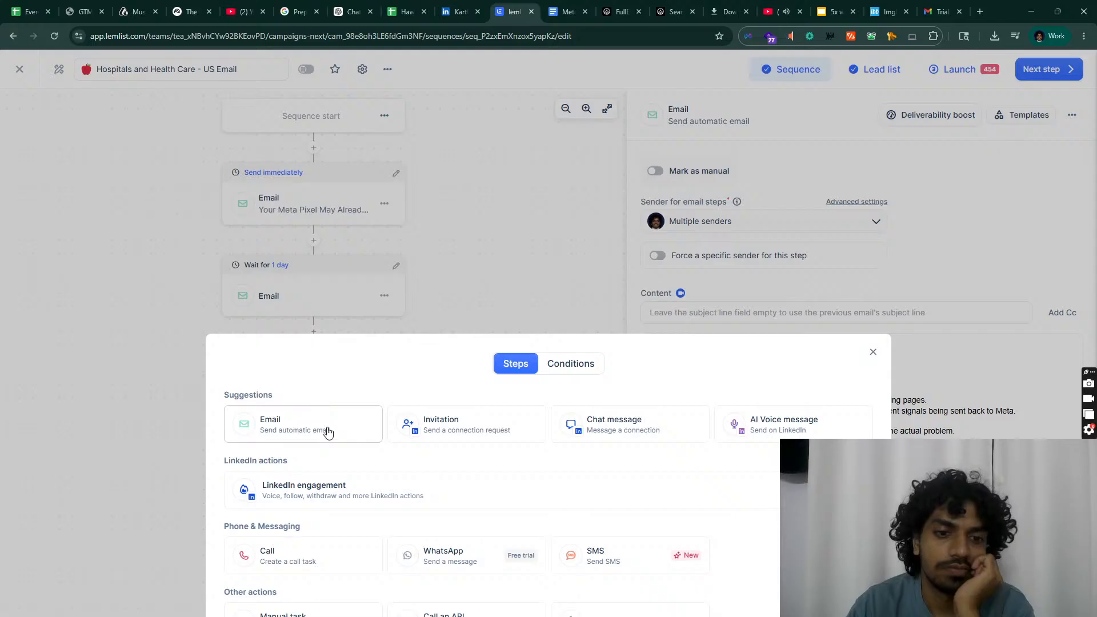
Step: Add a fifth email step to the sequence with a 3-day wait
click(329, 498)
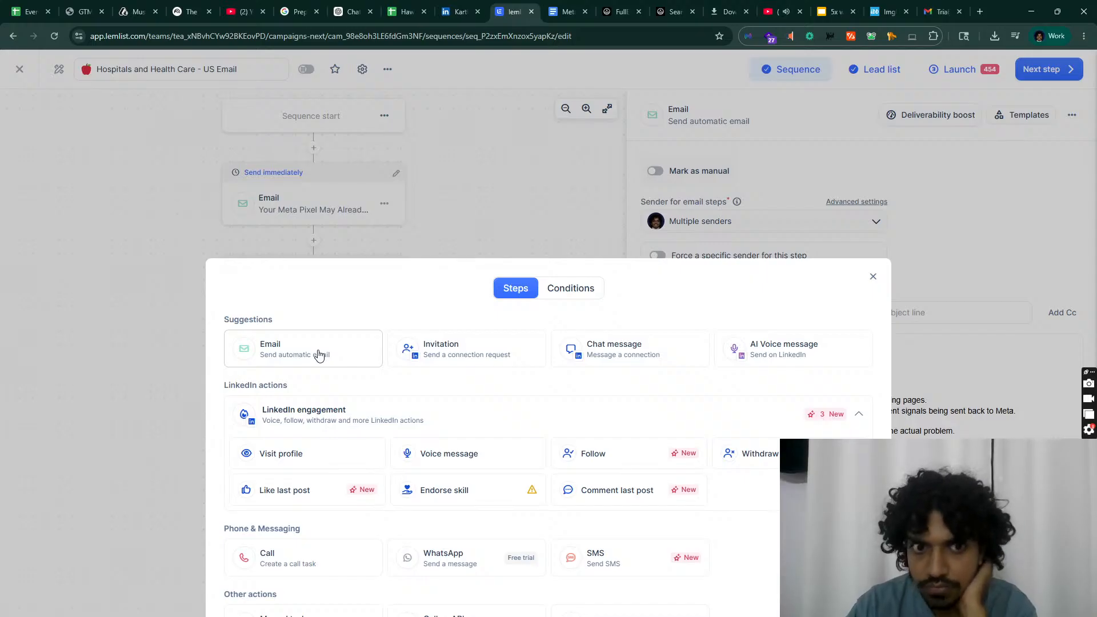
click(873, 276)
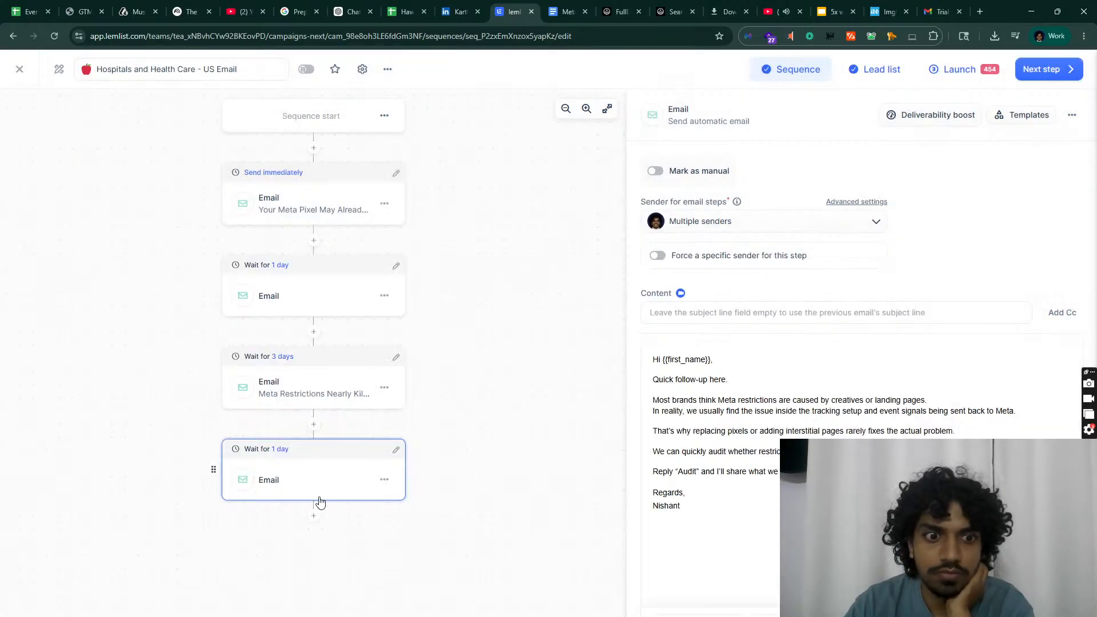
click(314, 517)
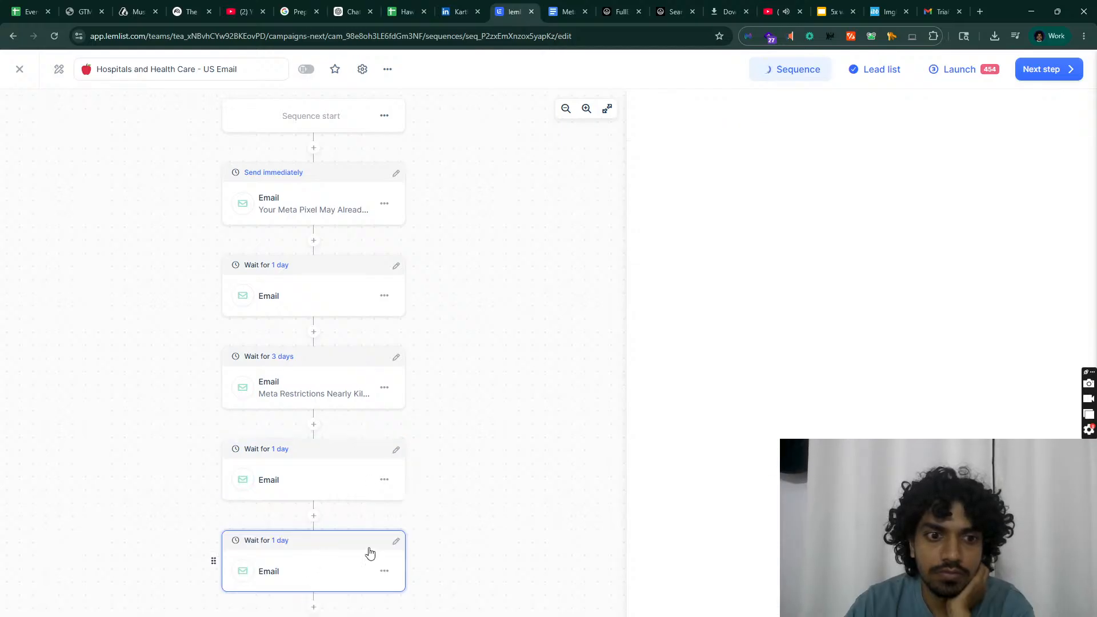
click(397, 541)
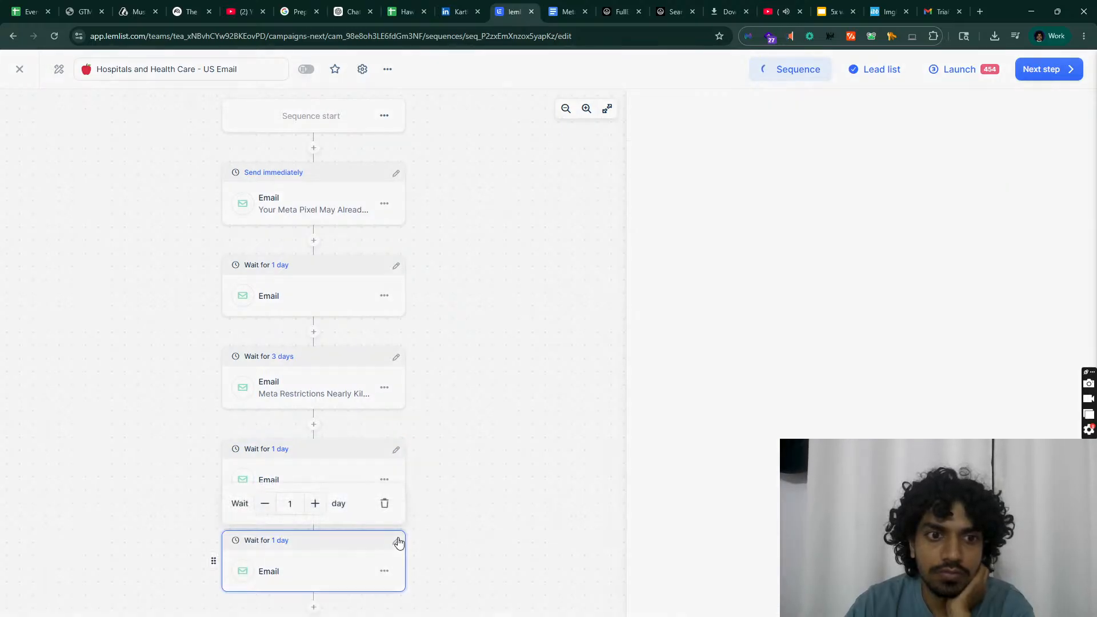
click(315, 503)
click(314, 240)
click(620, 330)
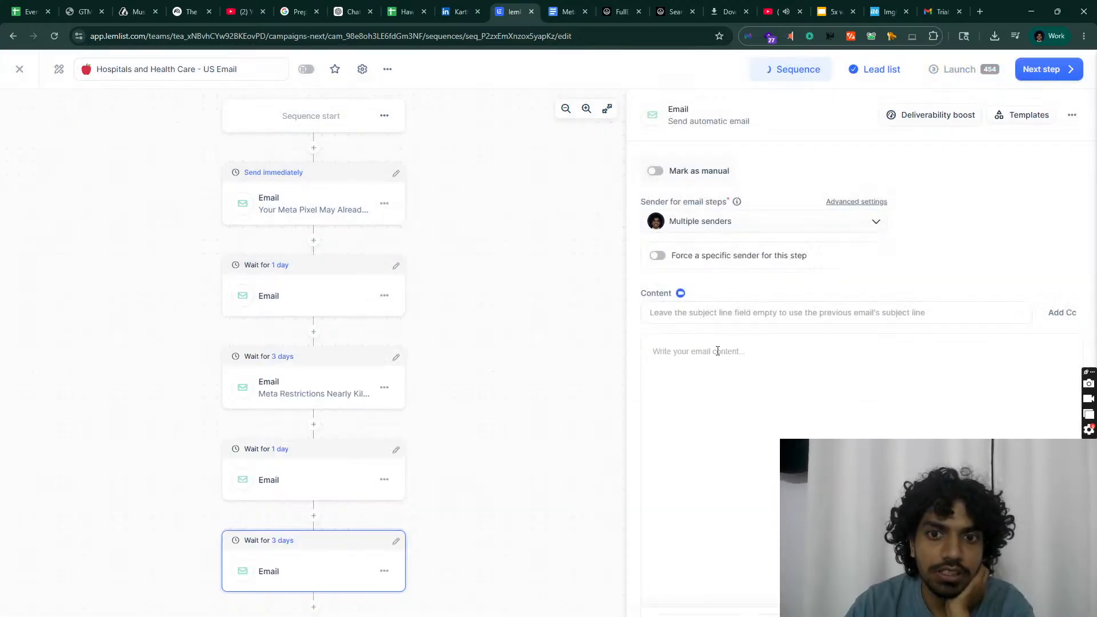
Step: Paste the Hook 3 body, screenshot included, from Google Docs into the fifth email
click(568, 8)
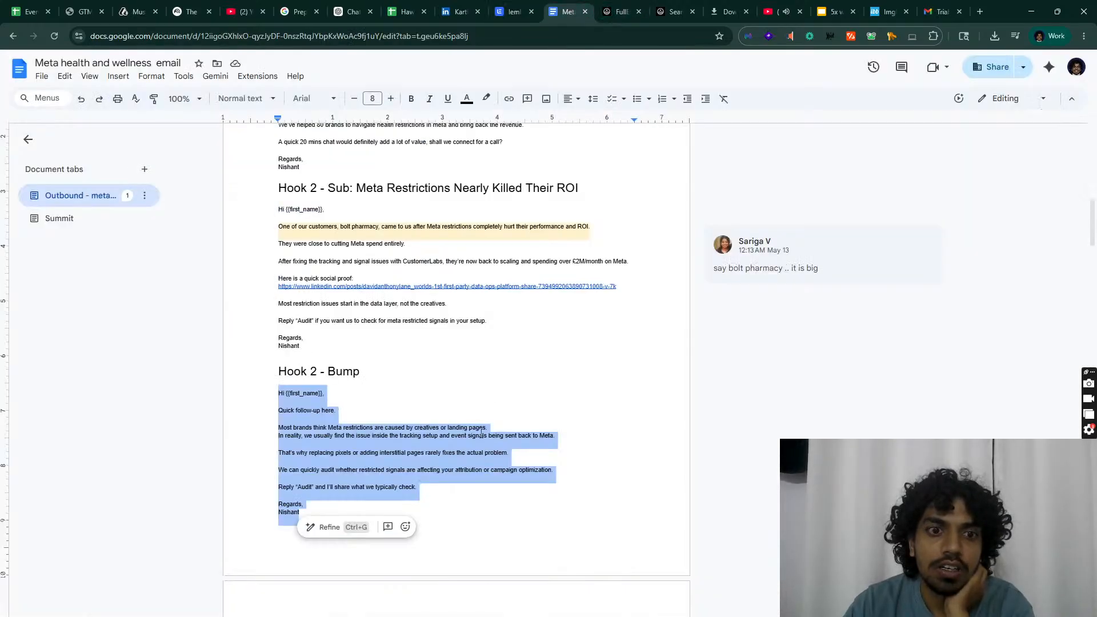
scroll(481, 435, down, 7)
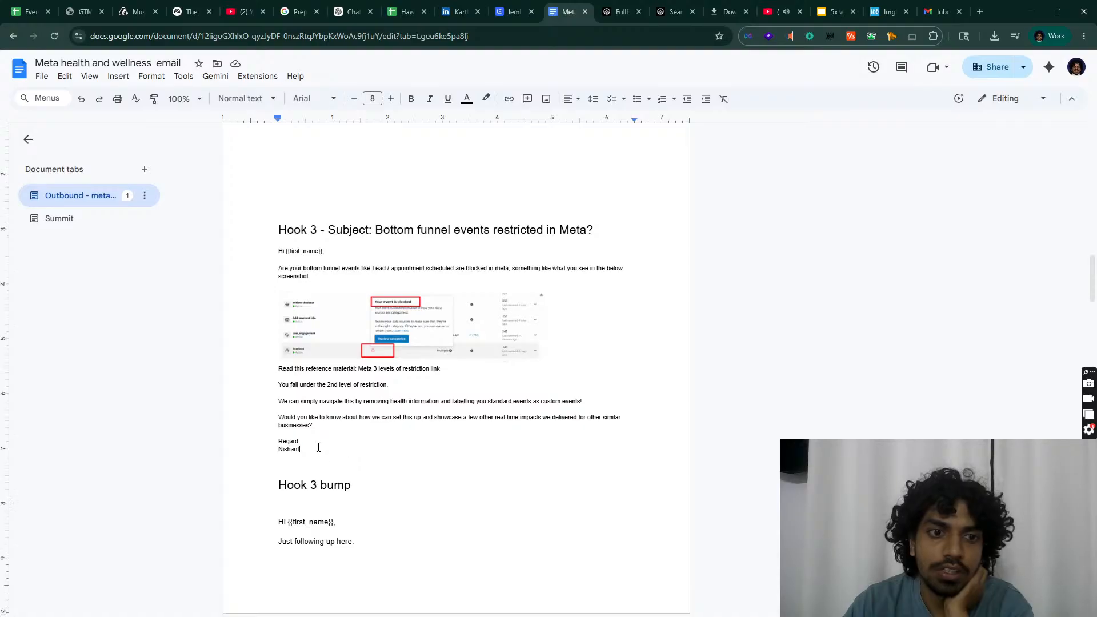
drag(318, 448, 266, 251)
key(ctrl+c)
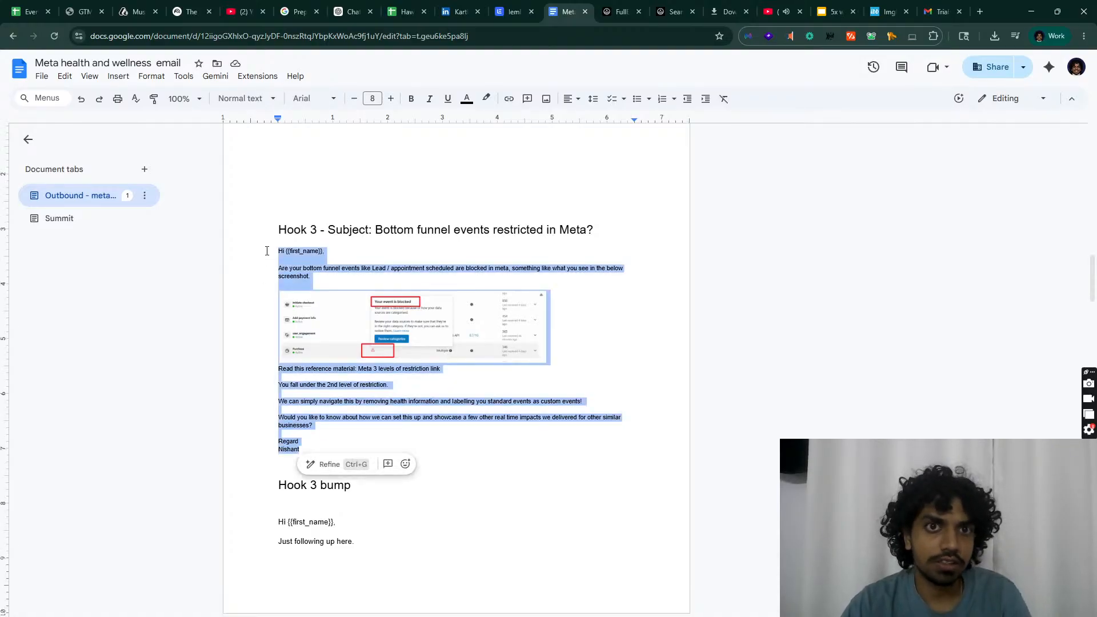
click(537, 5)
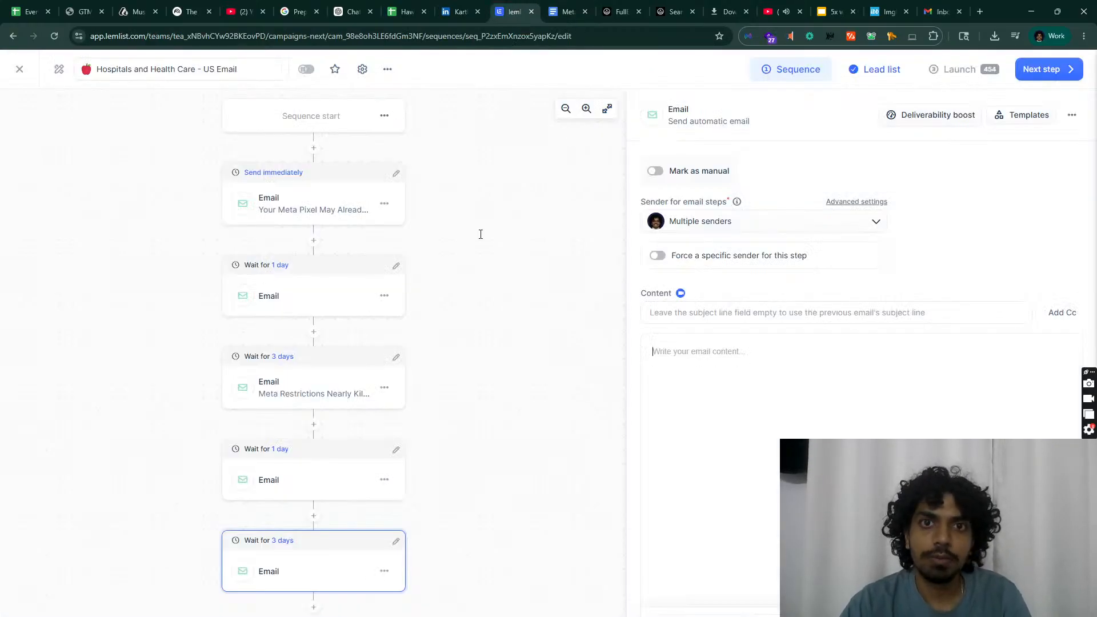
key(ctrl+v)
Step: Set the fifth email's subject to 'Bottom funnel events restricted in Meta?'
click(569, 11)
click(333, 236)
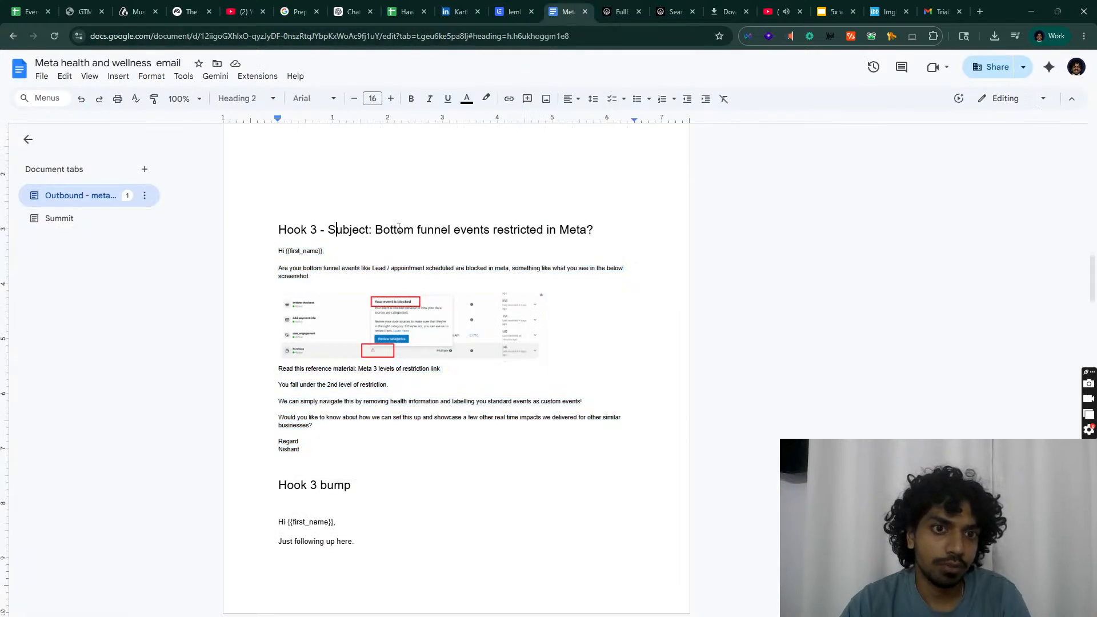
drag(378, 225, 637, 226)
key(ctrl+c)
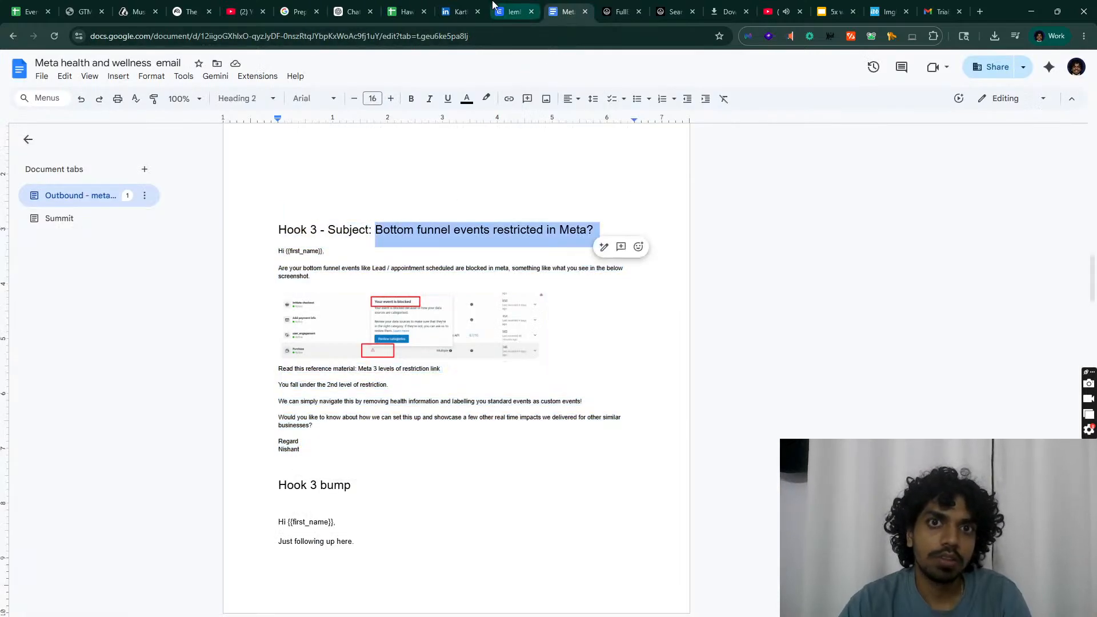
click(514, 11)
click(763, 312)
key(ctrl+v)
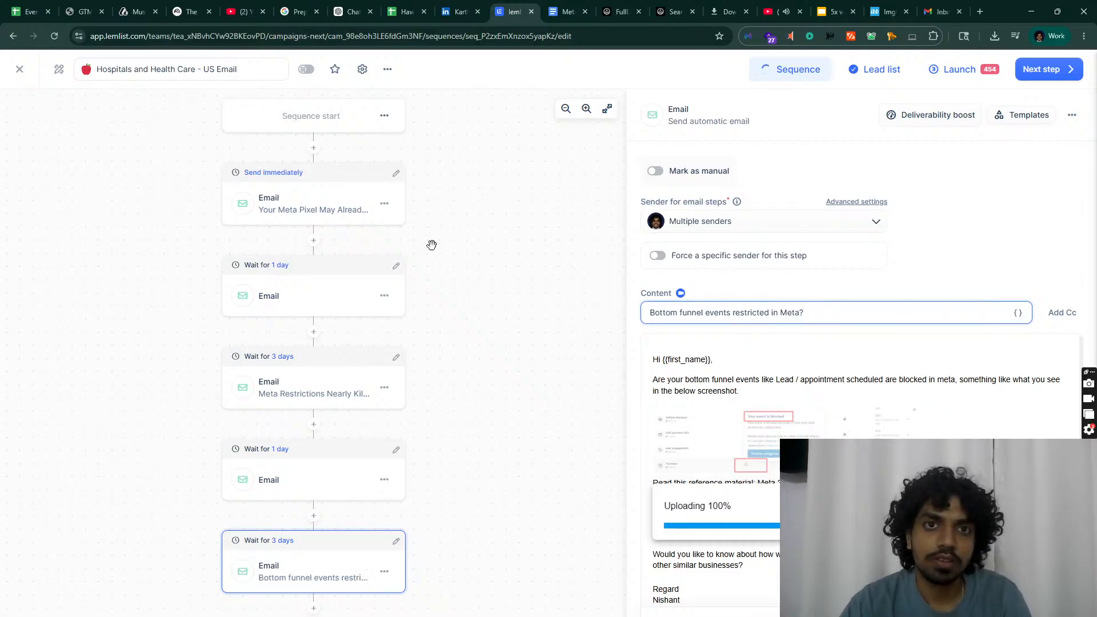
Step: Enlarge the Meta blocked-event screenshot in the Hook 3 section of the Doc
click(566, 12)
scroll(356, 310, down, 1)
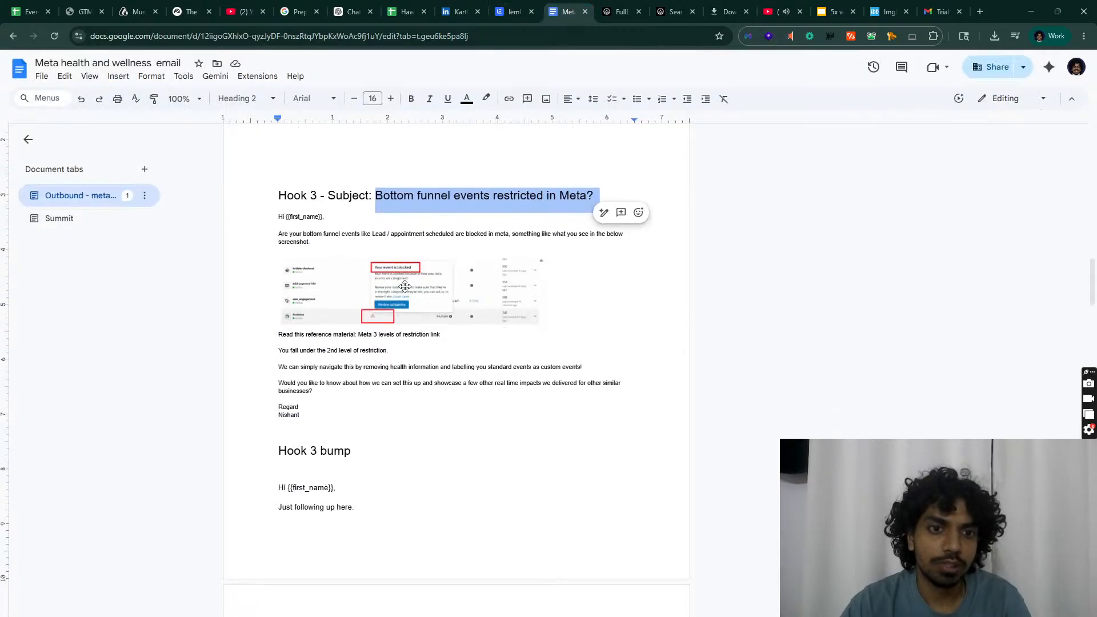
click(538, 326)
drag(546, 328, 648, 358)
click(466, 438)
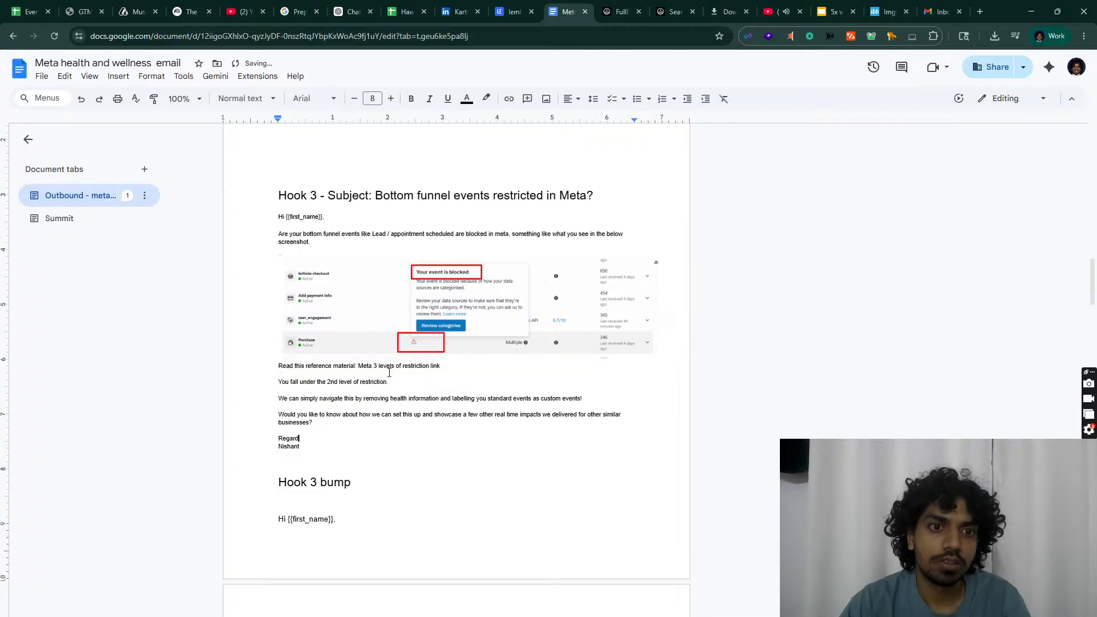
Step: Snip the enlarged 'Your event is blocked' screenshot with Win+Shift+S
scroll(448, 320, up, 5)
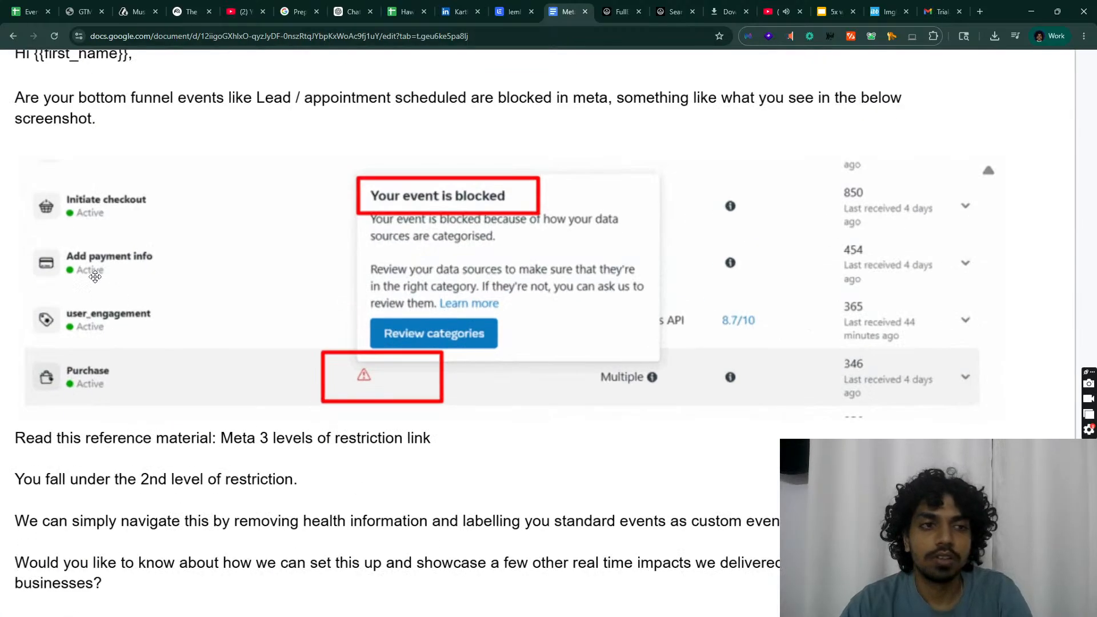
key(super+shift+s)
mouse_move(9, 168)
mouse_down()
mouse_move(177, 240)
mouse_move(973, 402)
mouse_move(92, 244)
mouse_move(17, 165)
mouse_up()
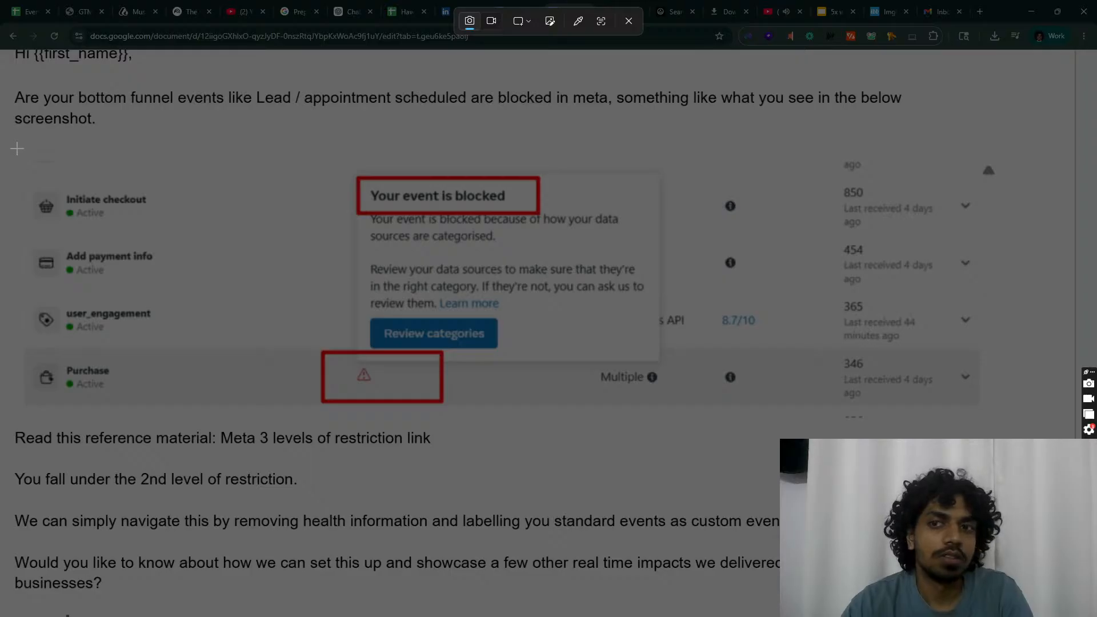
drag(20, 148, 1002, 422)
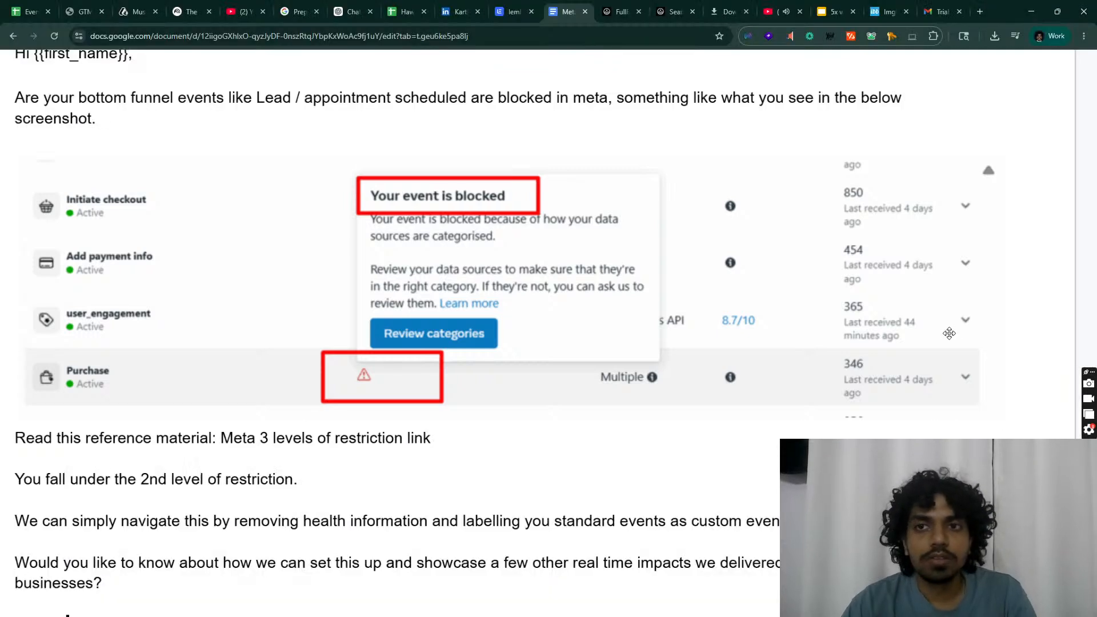
click(888, 12)
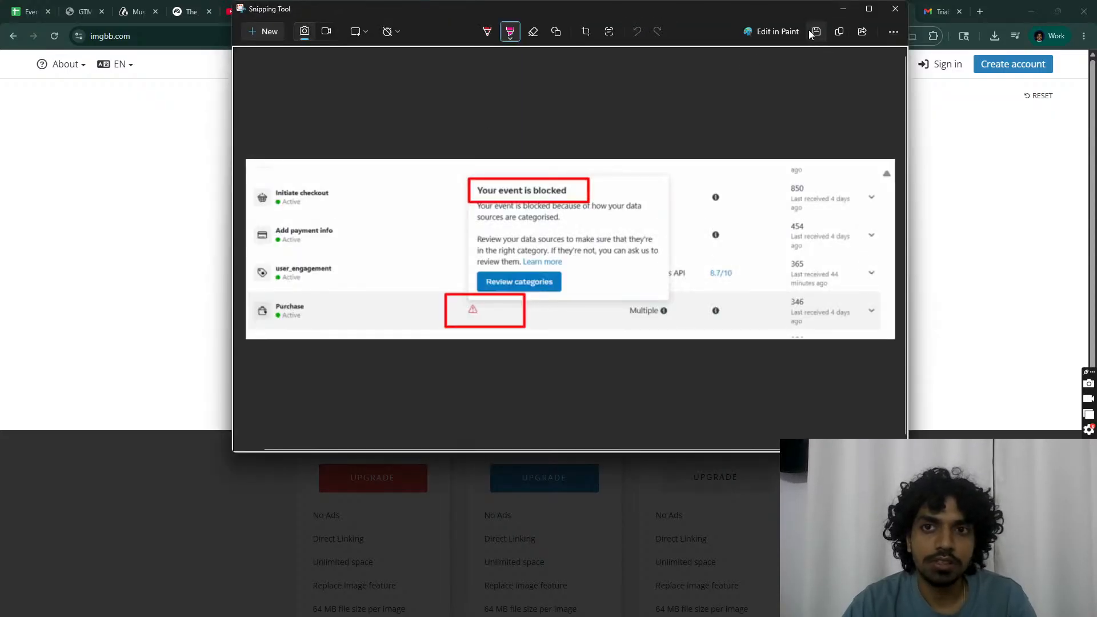
Step: Save the new snip to the Downloads folder
click(810, 34)
scroll(320, 150, up, 5)
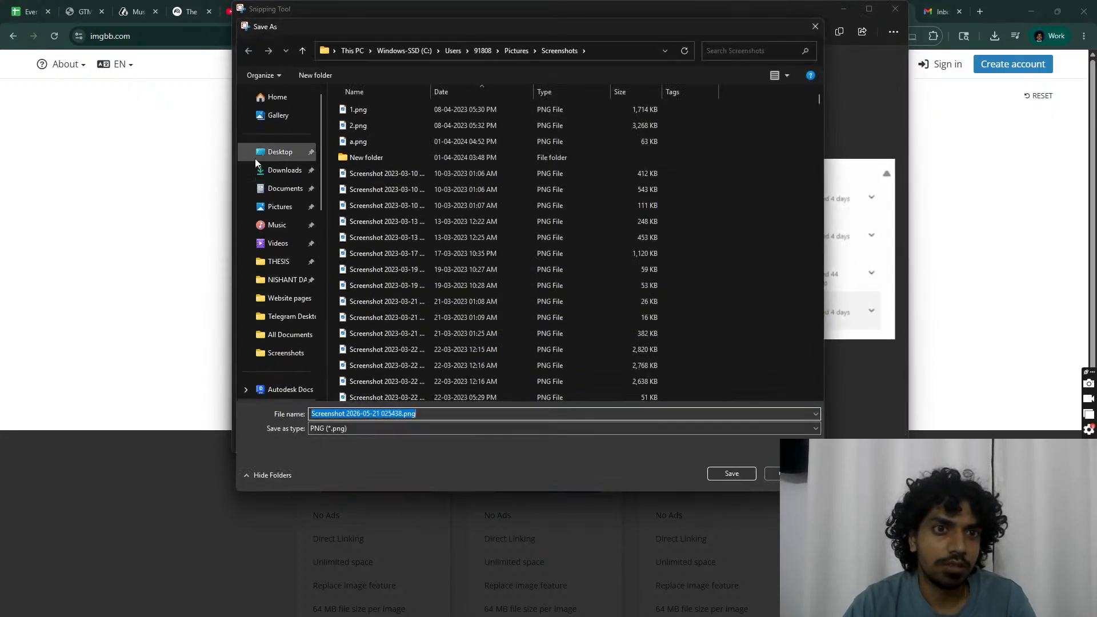
click(284, 169)
click(730, 473)
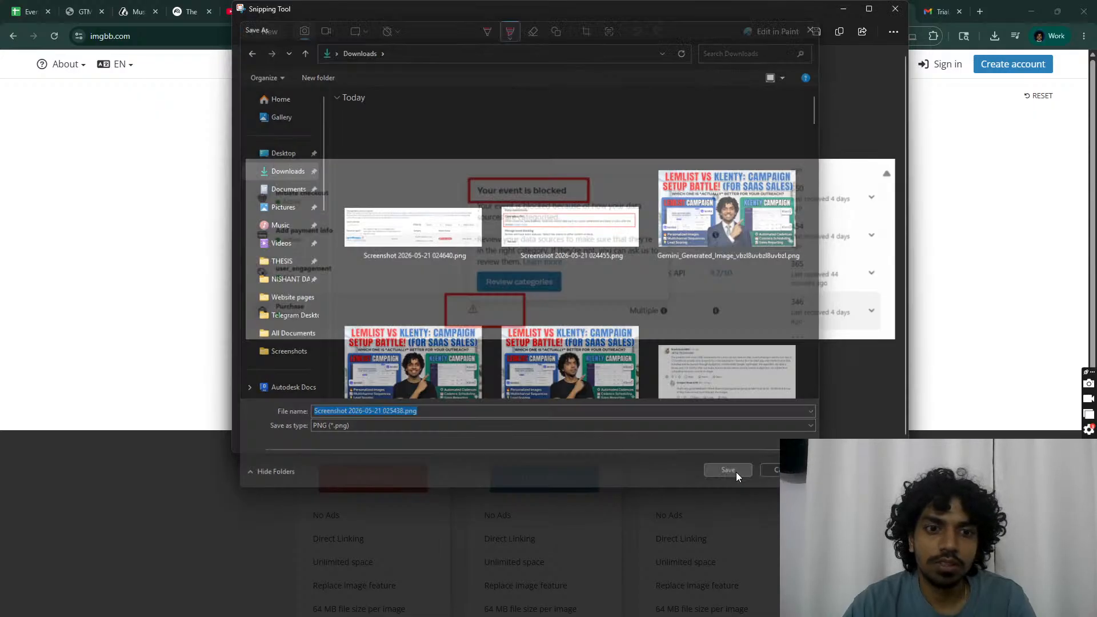
click(895, 8)
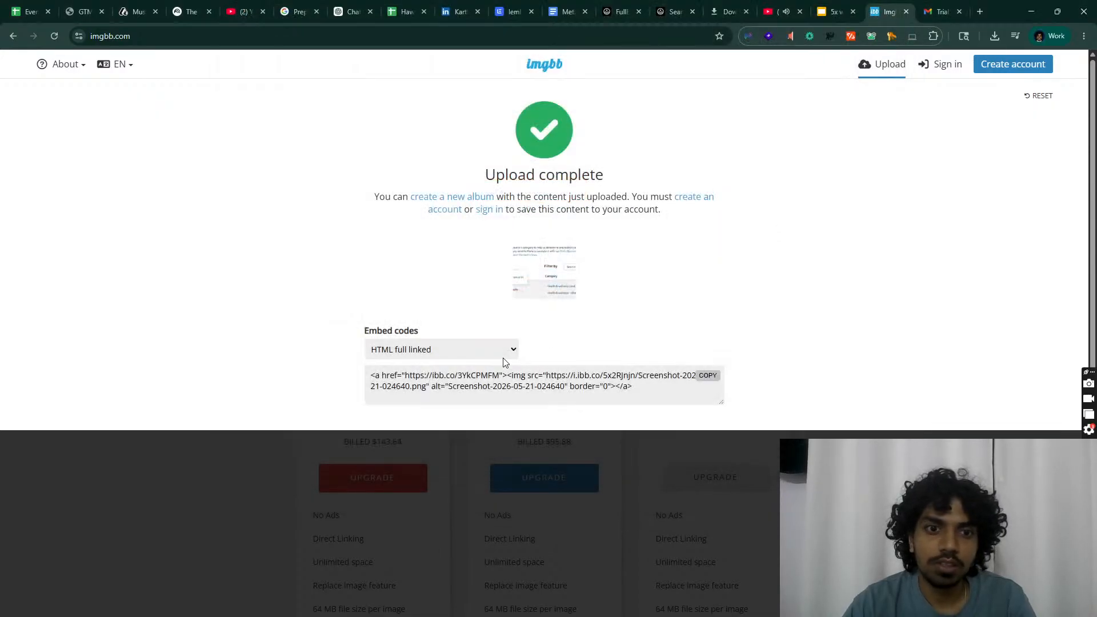
Step: Paste the snip into imgbb.com, start uploading it, then switch OBS to the Break scene
click(446, 347)
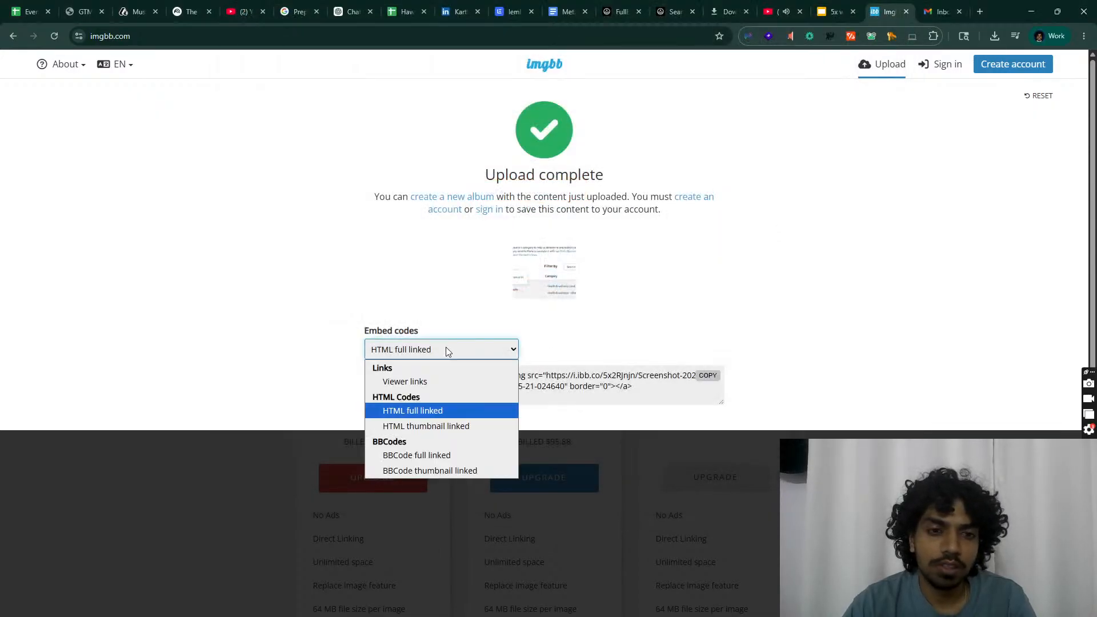
click(832, 257)
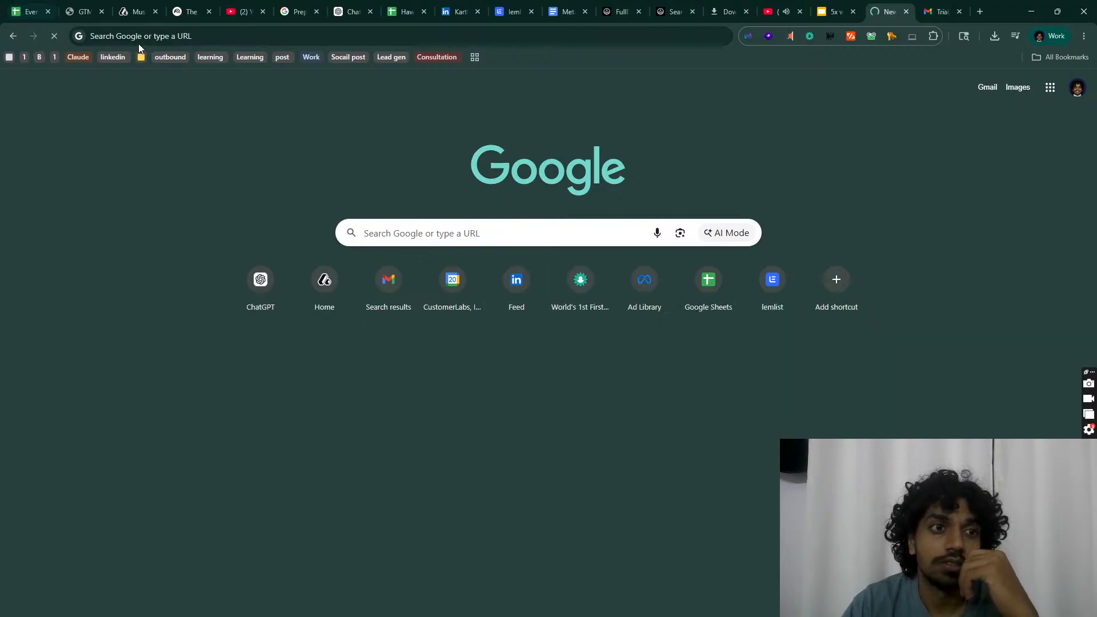
click(153, 32)
text(imgbb.com)
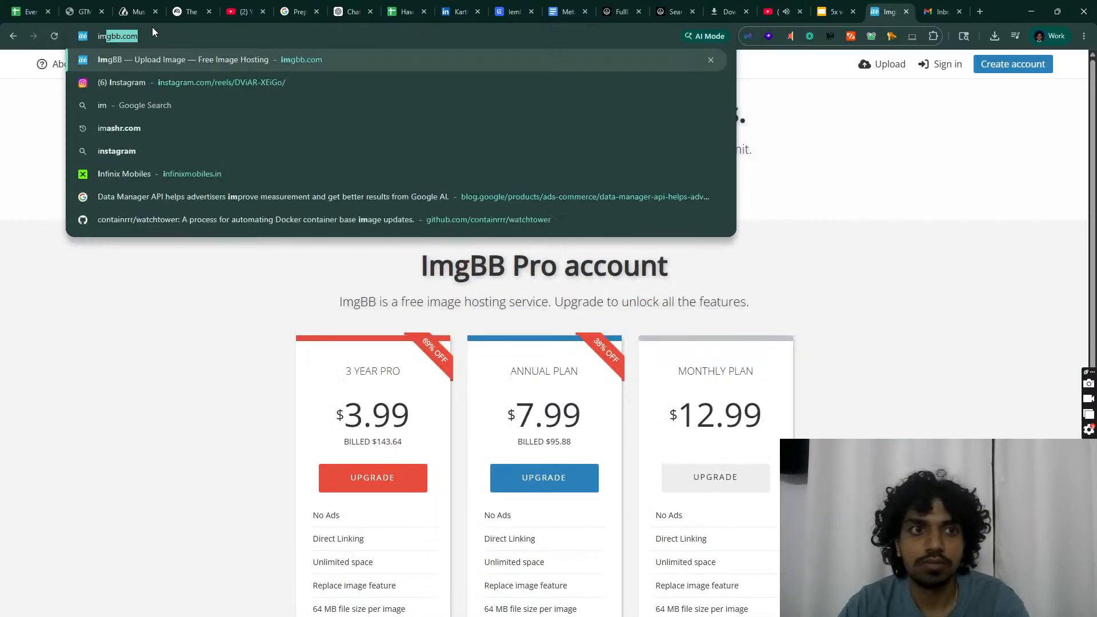
click(97, 350)
click(502, 200)
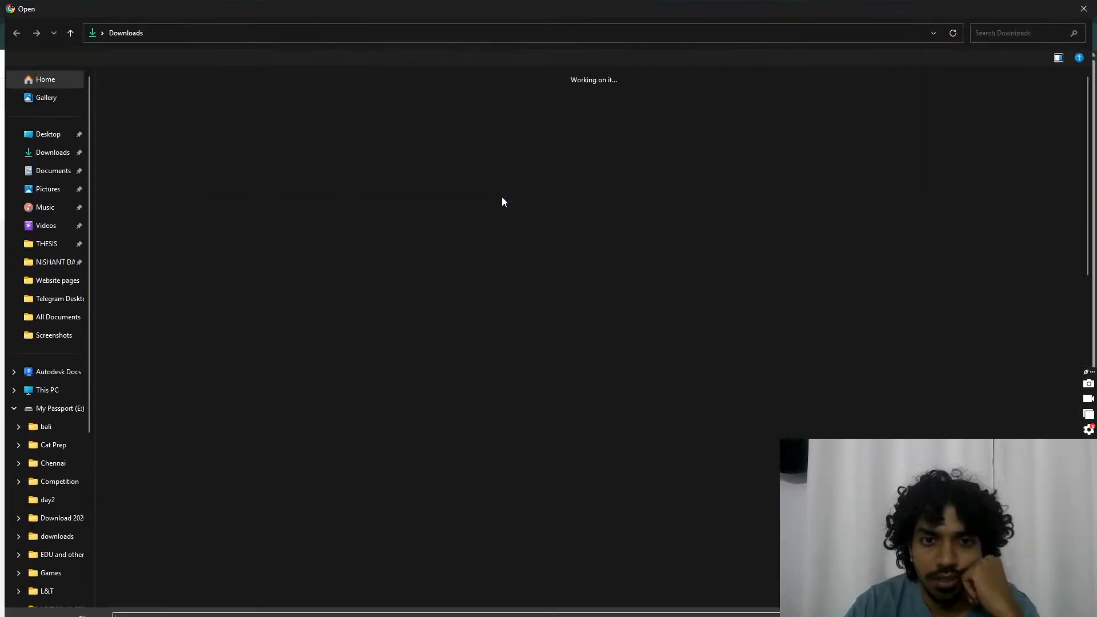
key(Escape)
key(ctrl+v)
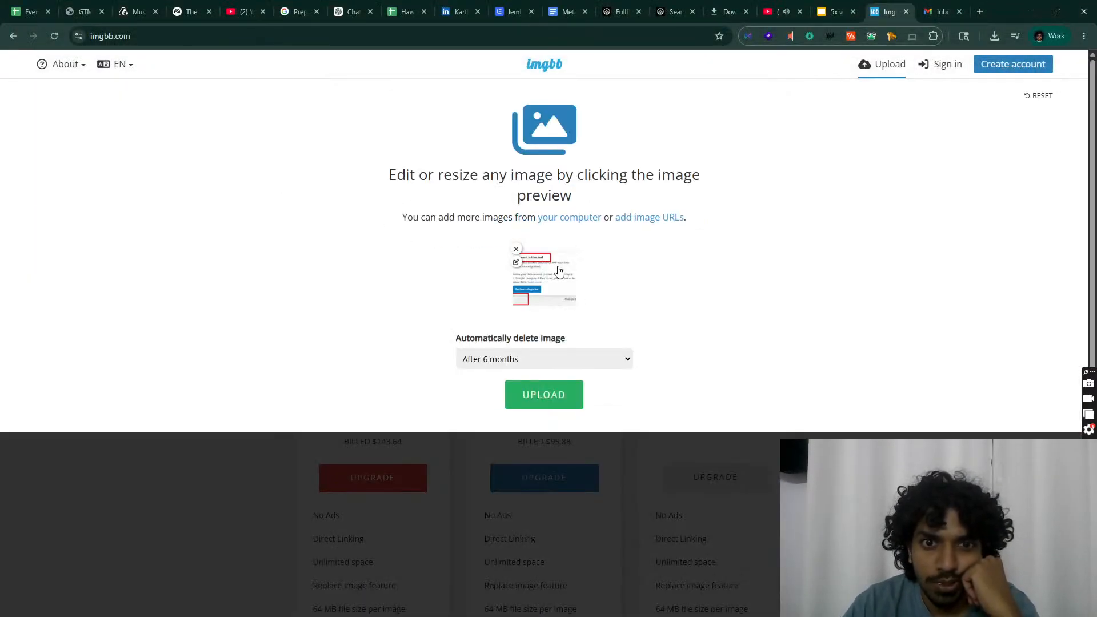
click(548, 401)
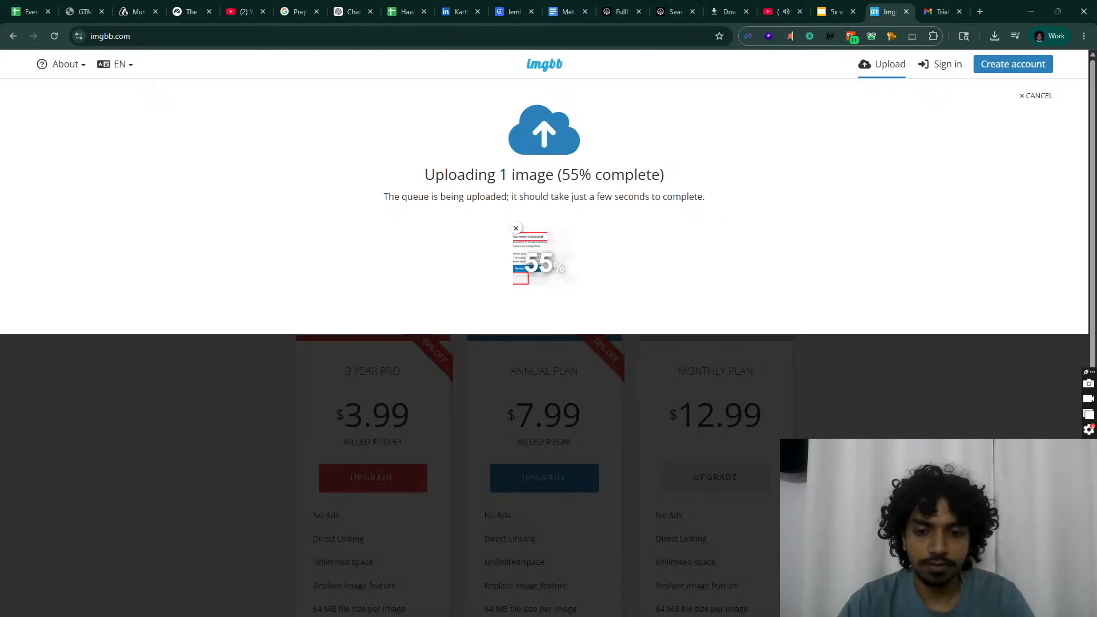
key(alt+Tab)
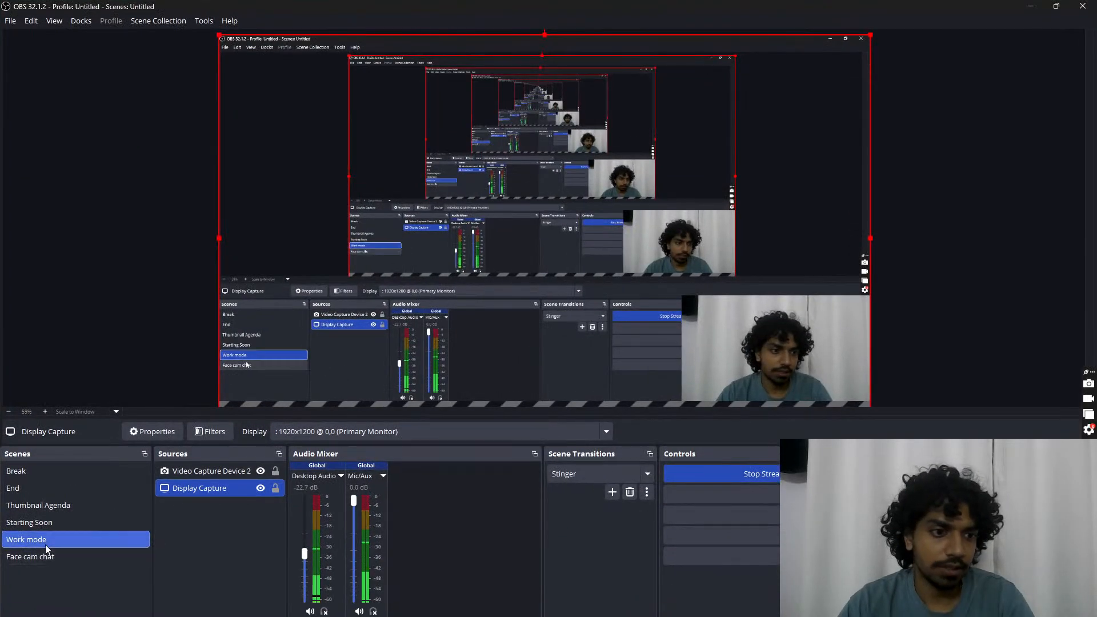
click(50, 472)
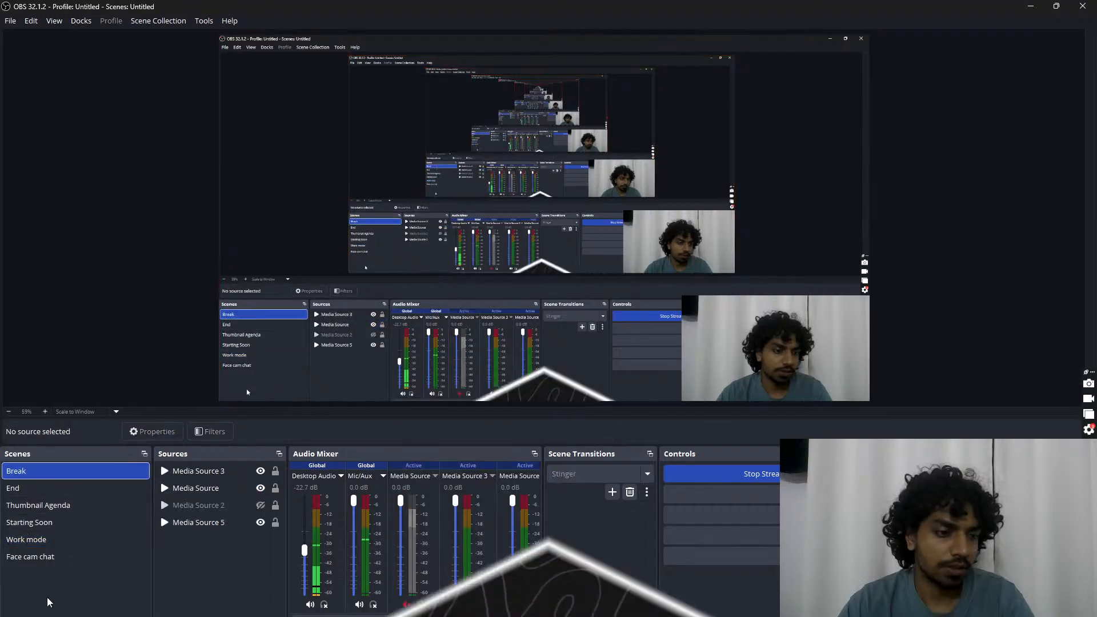
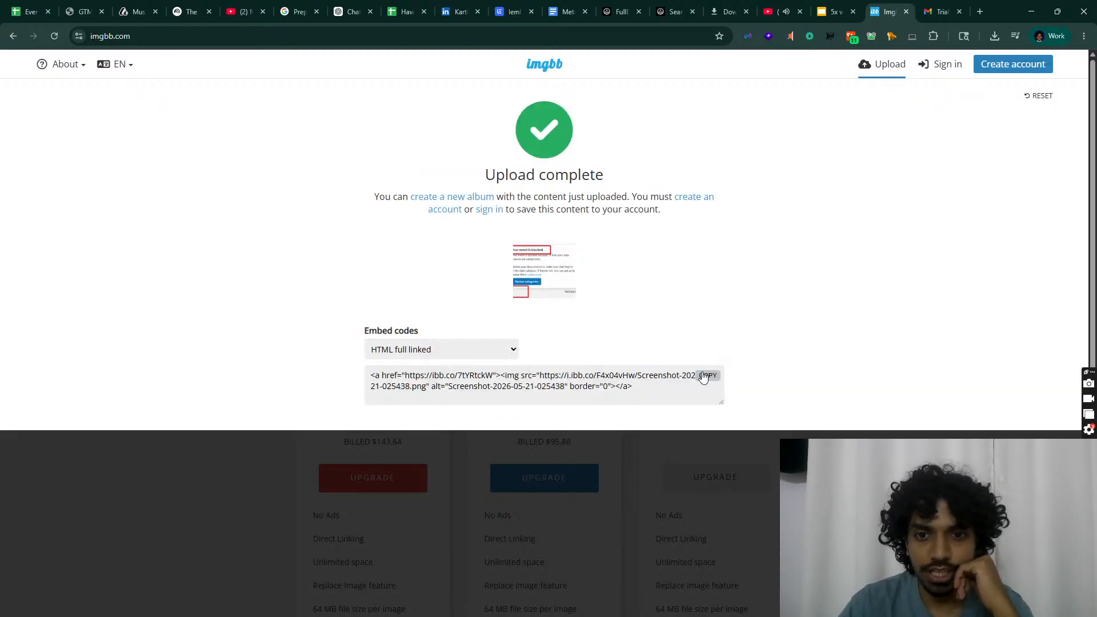
Step: Copy the ImgBB full-linked HTML embed code and go back to the lemlist sequence
click(707, 376)
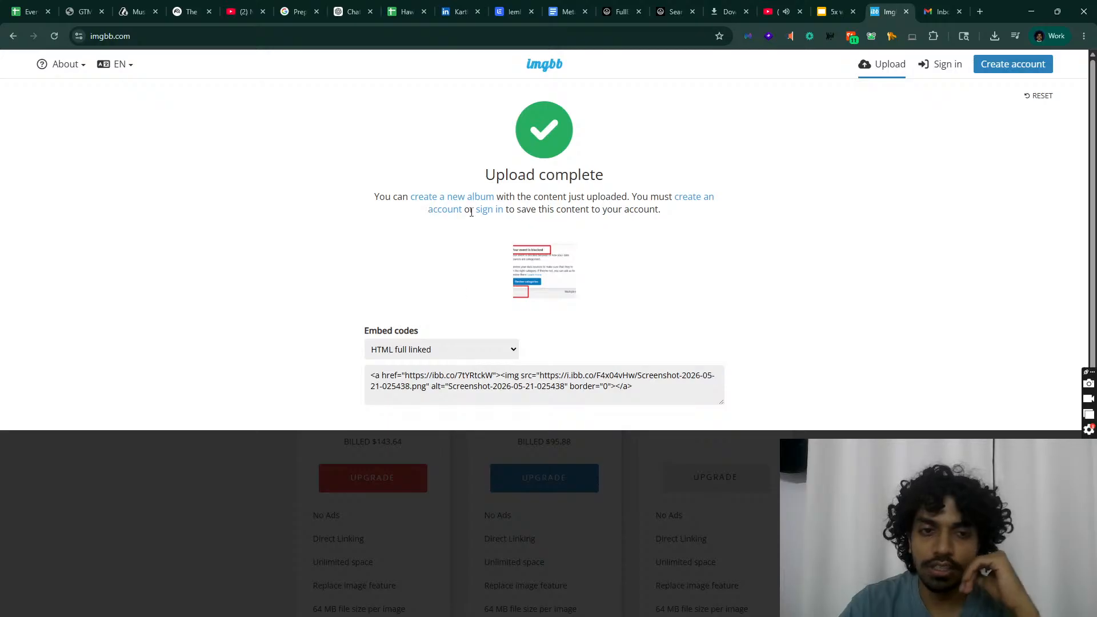
click(510, 12)
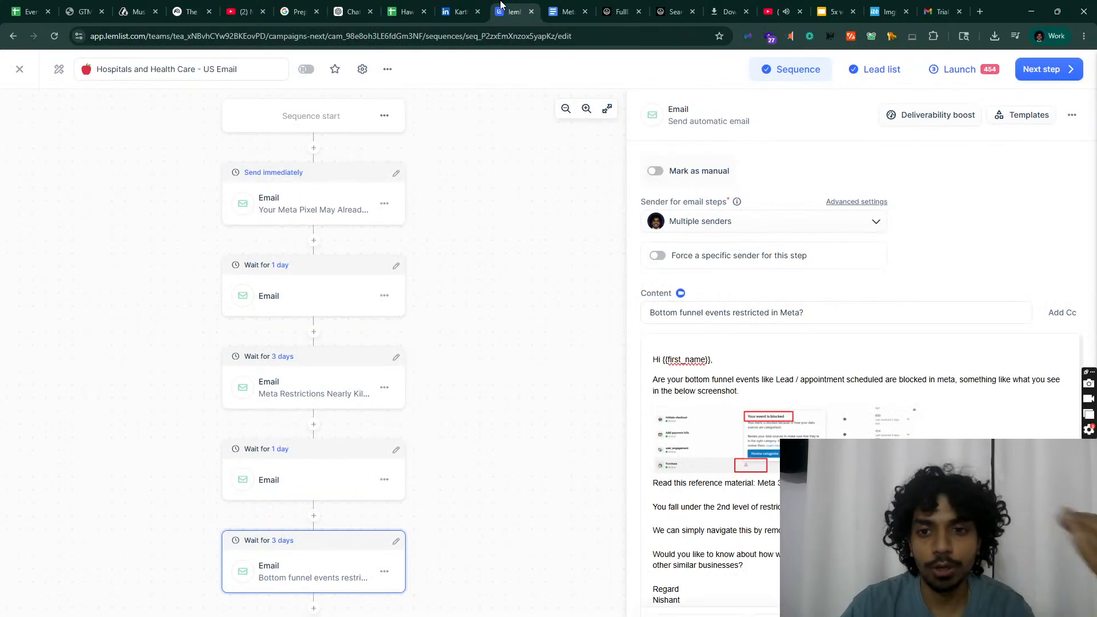
Step: Delete the old inline screenshot and paste the ImgBB embed HTML into the email's Code view
mouse_move(794, 377)
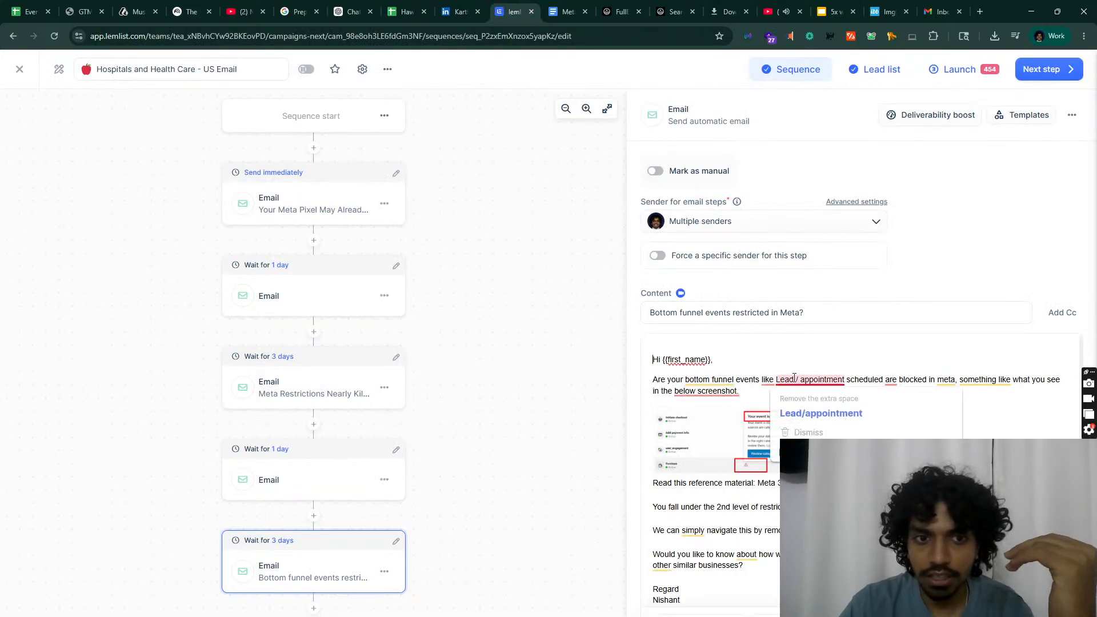
click(743, 462)
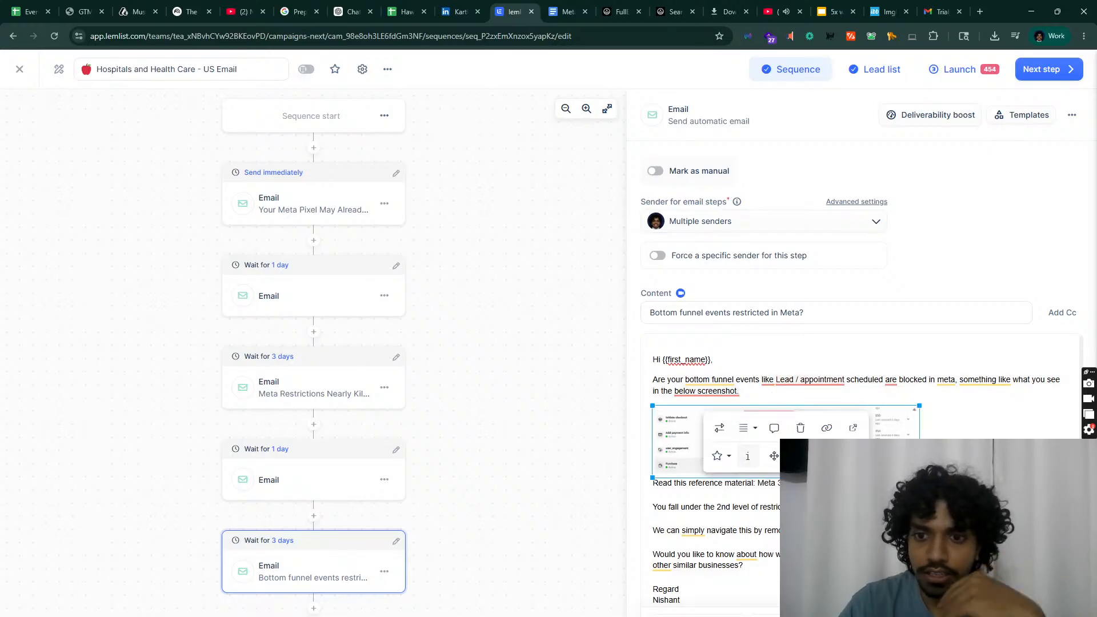
key(Delete)
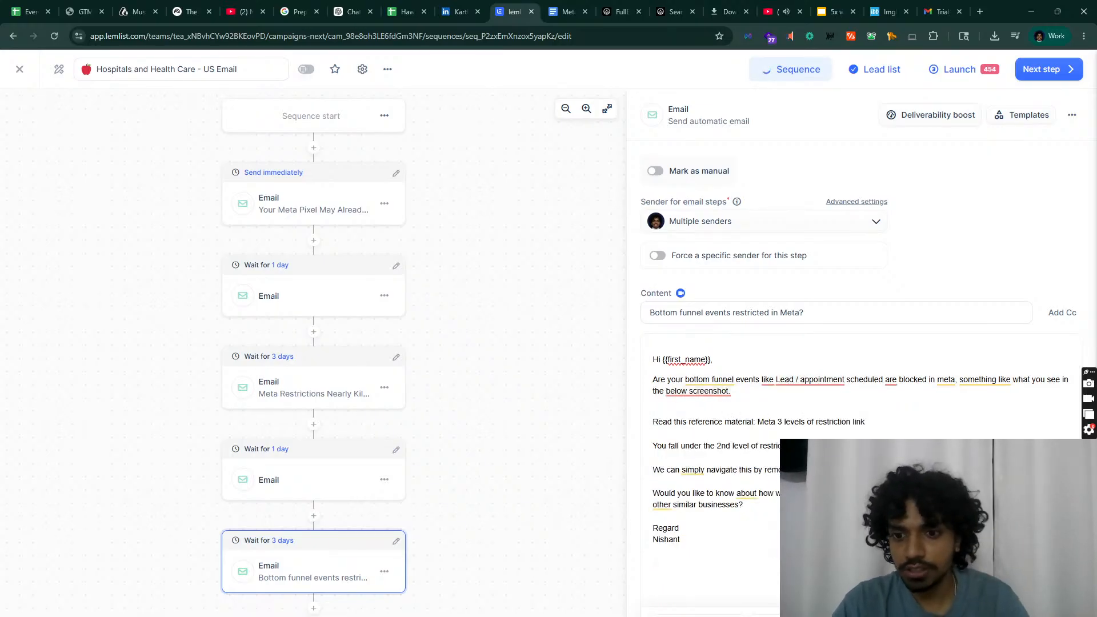
click(775, 595)
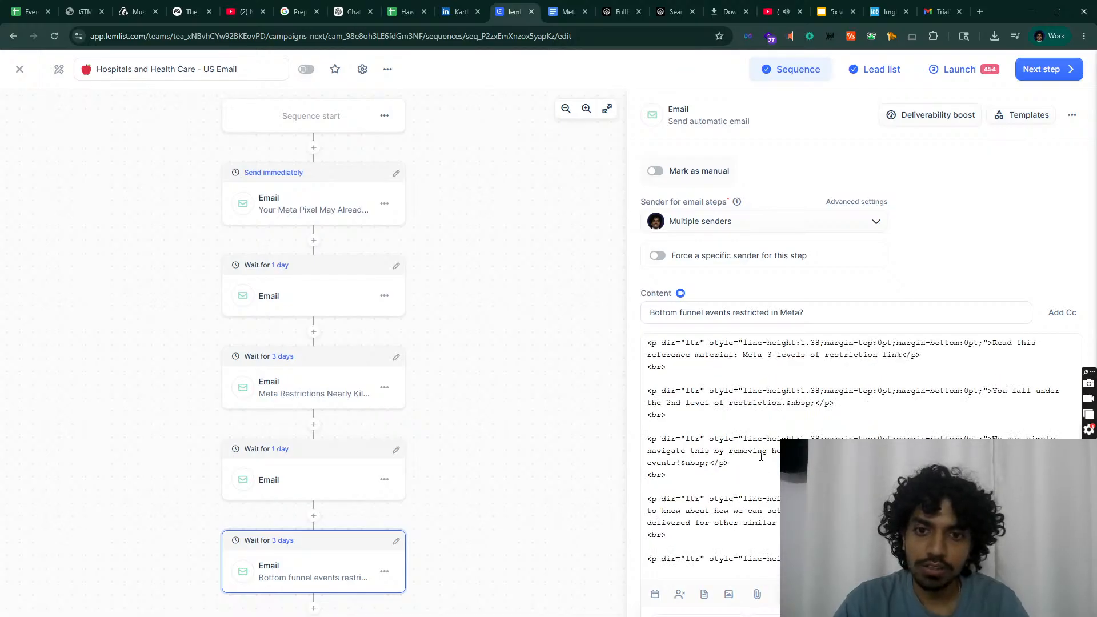
key(ctrl+v)
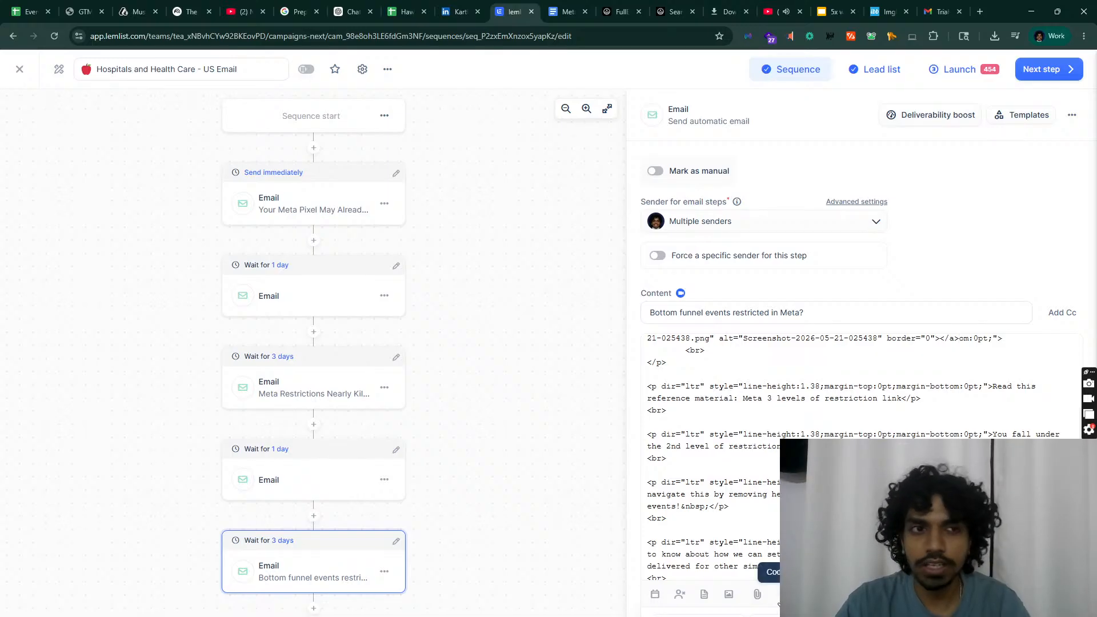
click(779, 601)
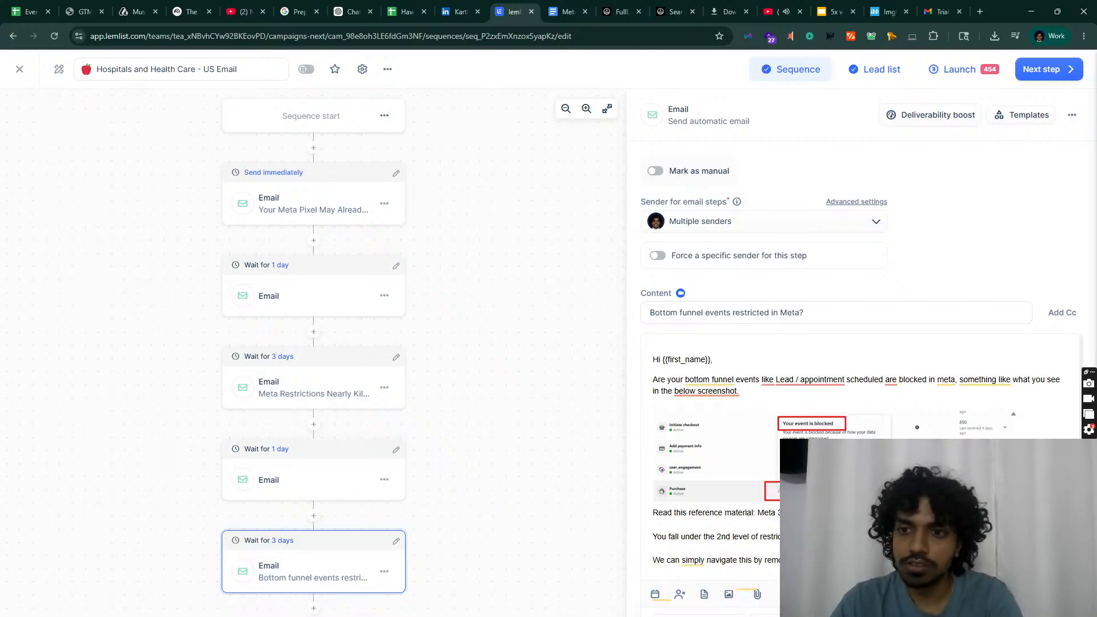
Step: Reword 'below screenshot' to 'screenshot below?' using the Grammarly suggestion
click(713, 391)
click(721, 410)
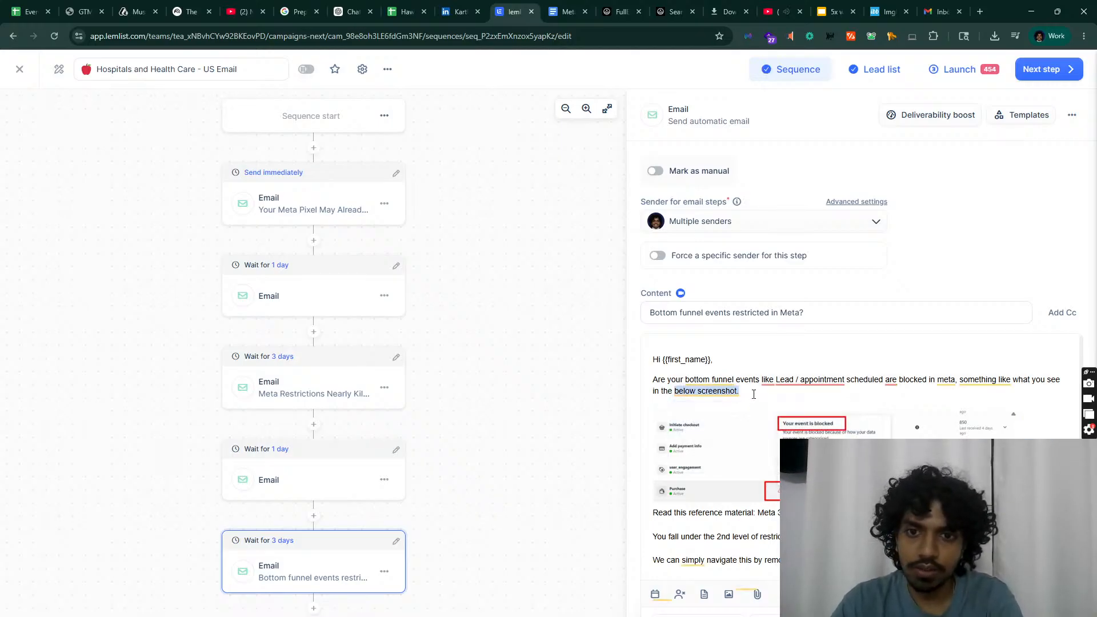
click(795, 412)
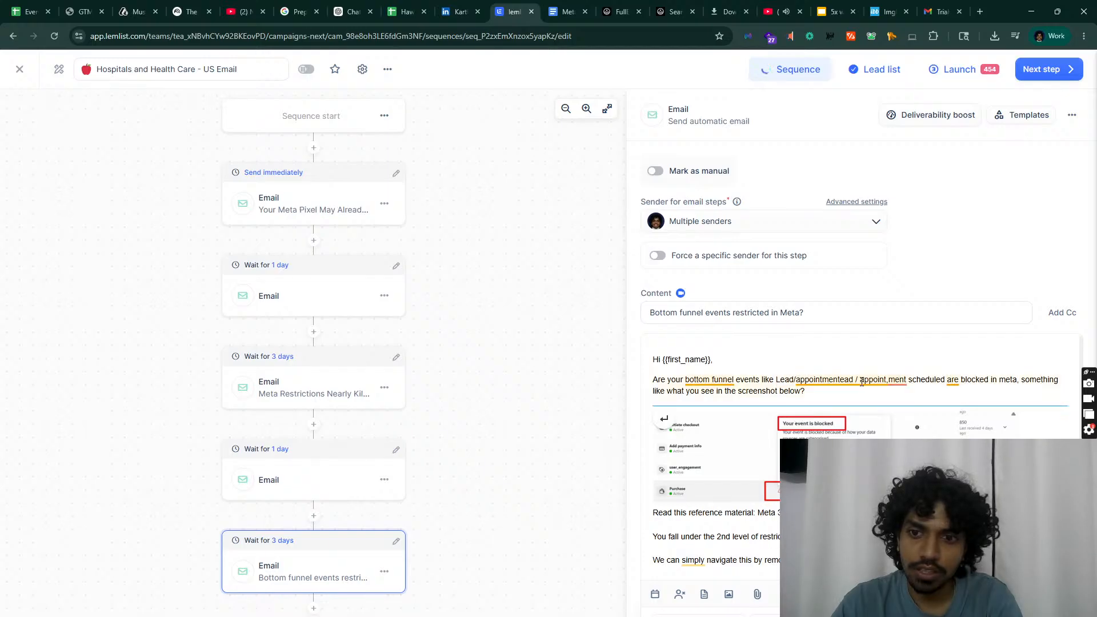
Step: Remove the duplicate fragment so the line reads 'appointment, scheduled, and blocked in Meta'
drag(856, 379, 913, 376)
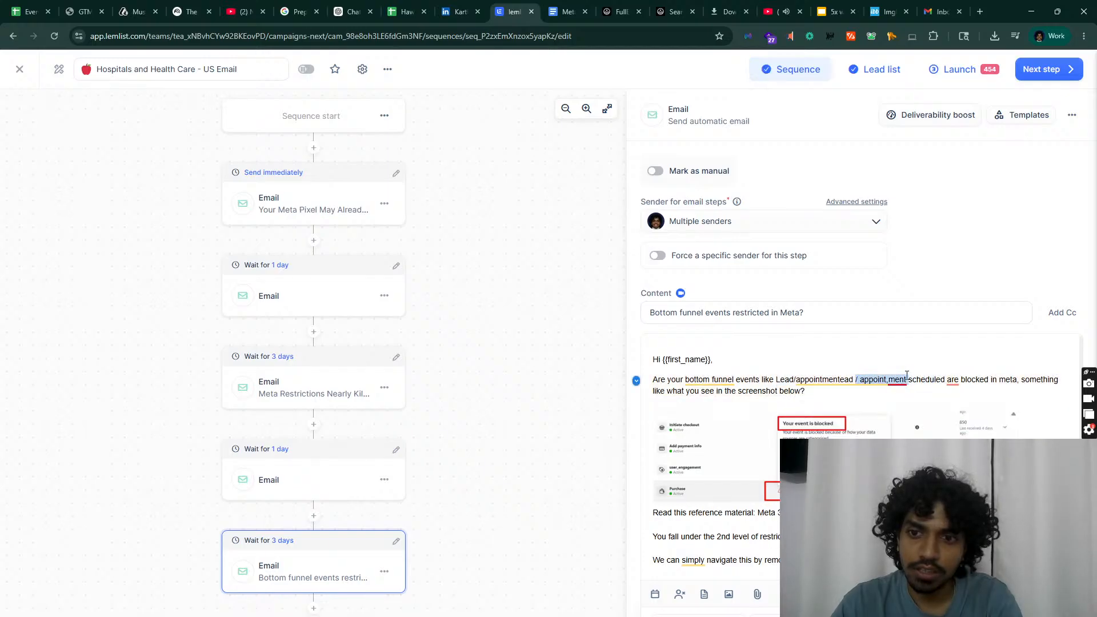
key(BackSpace)
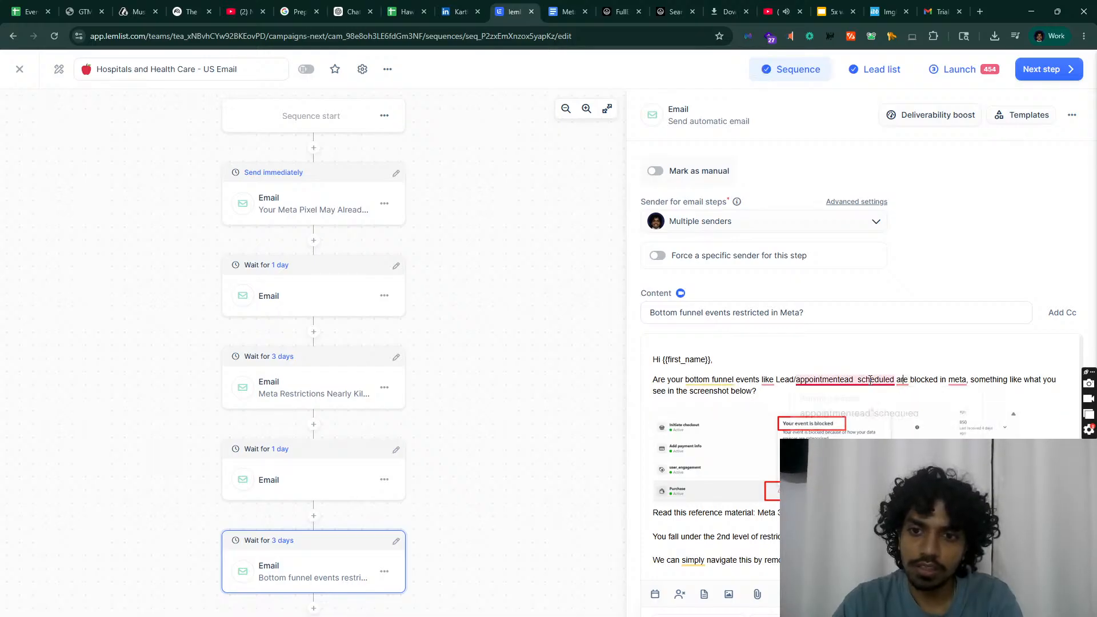
click(873, 414)
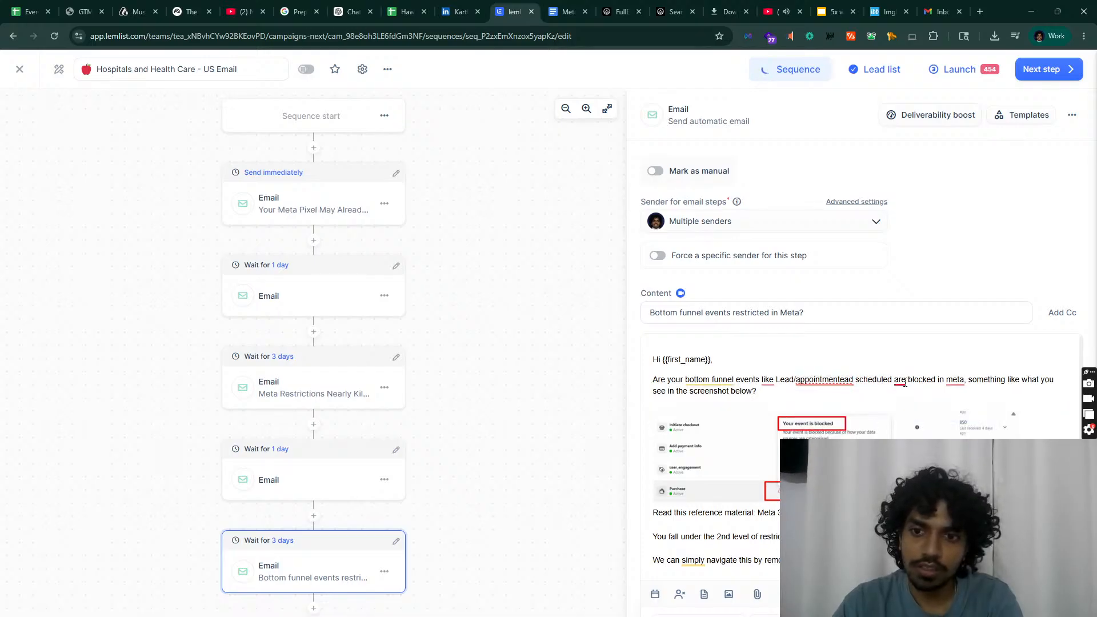
mouse_move(812, 377)
click(821, 401)
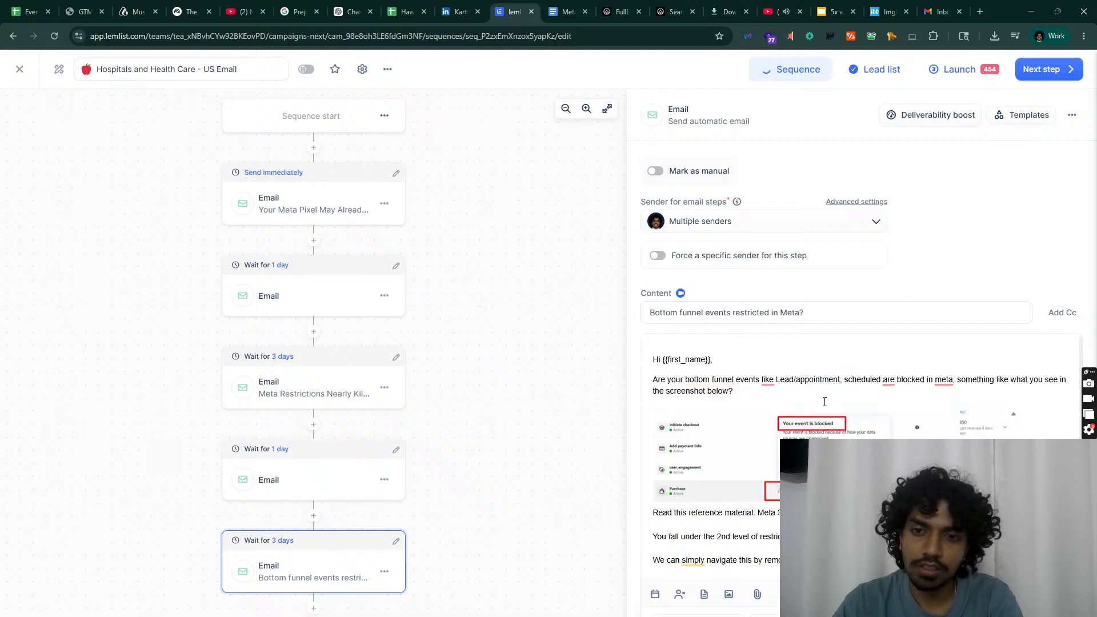
mouse_move(891, 379)
click(933, 396)
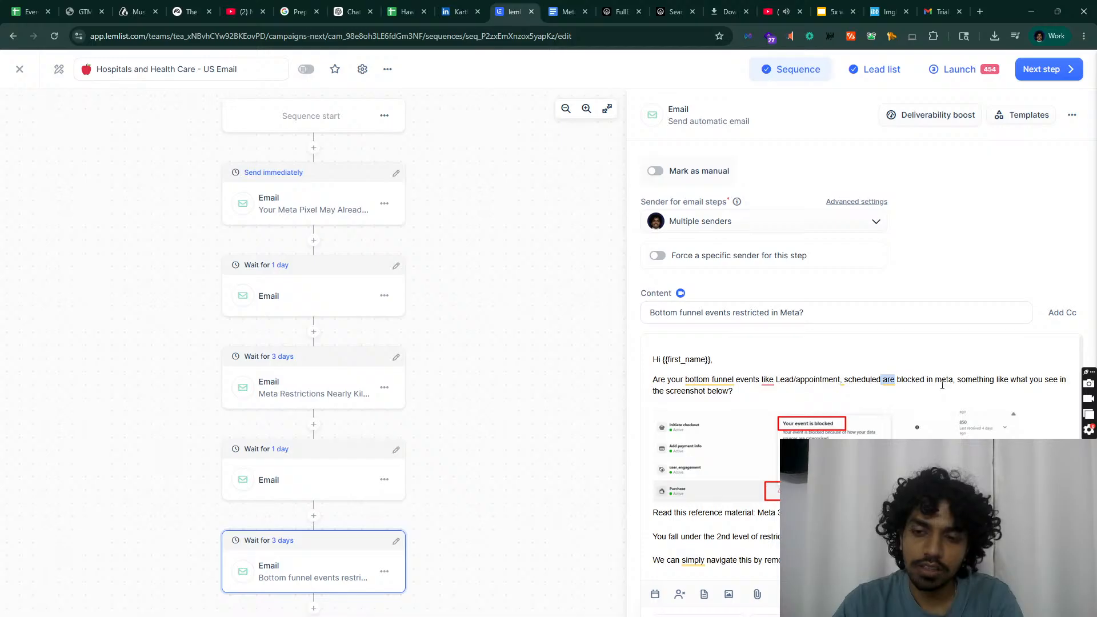
click(772, 381)
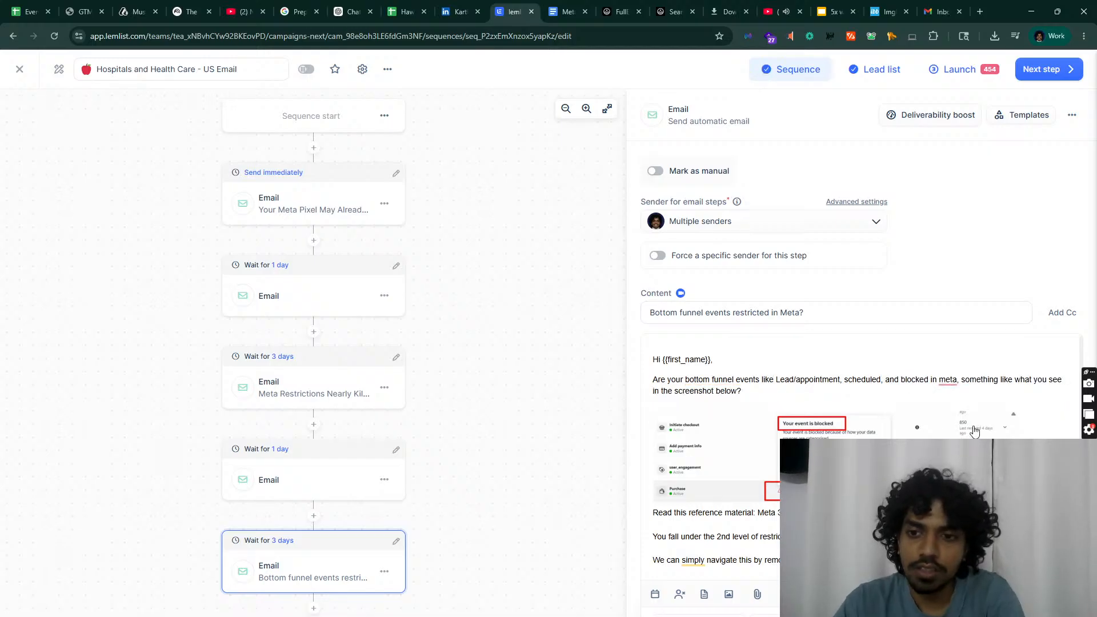
mouse_move(946, 381)
click(866, 408)
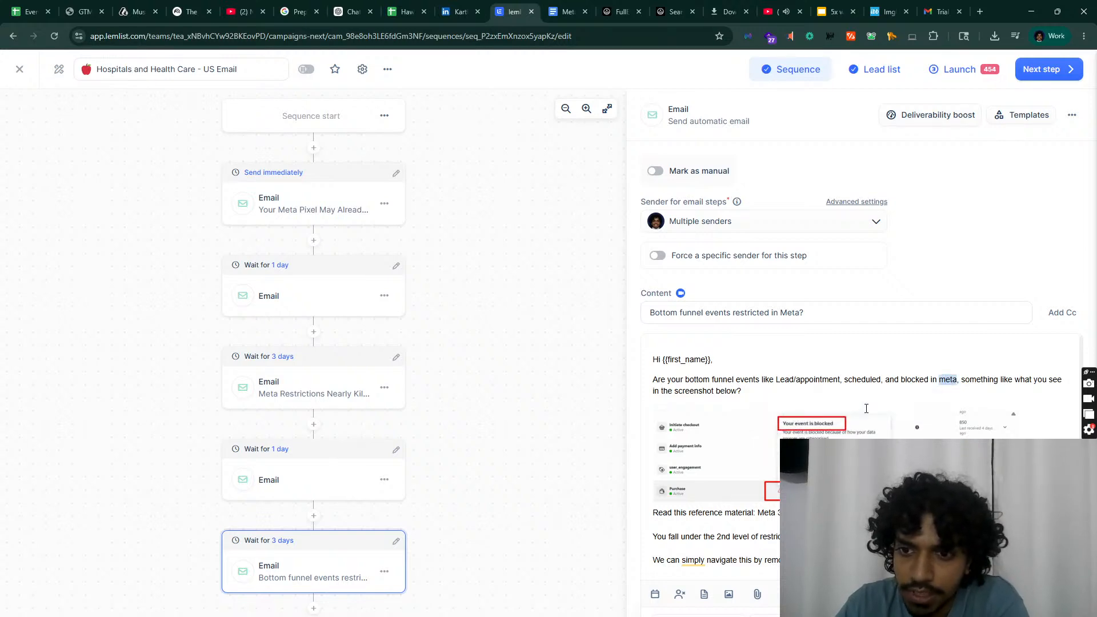
Step: Copy the 'Meta 3 levels of restriction' link text from the Google Doc and open a new tab
scroll(857, 445, down, 1)
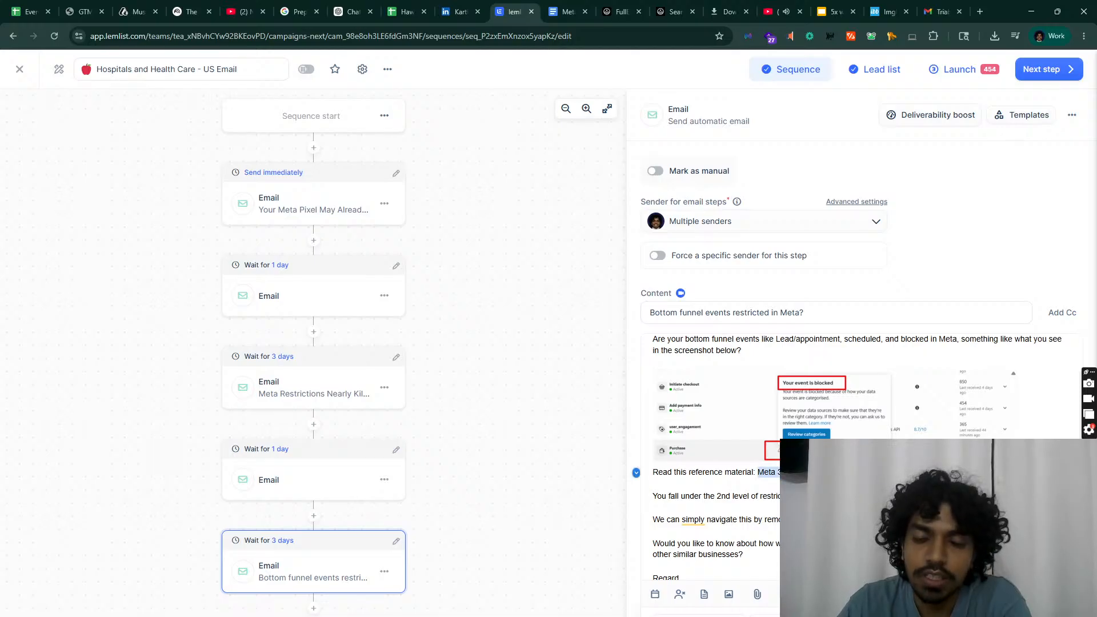
click(565, 11)
scroll(467, 440, down, 1)
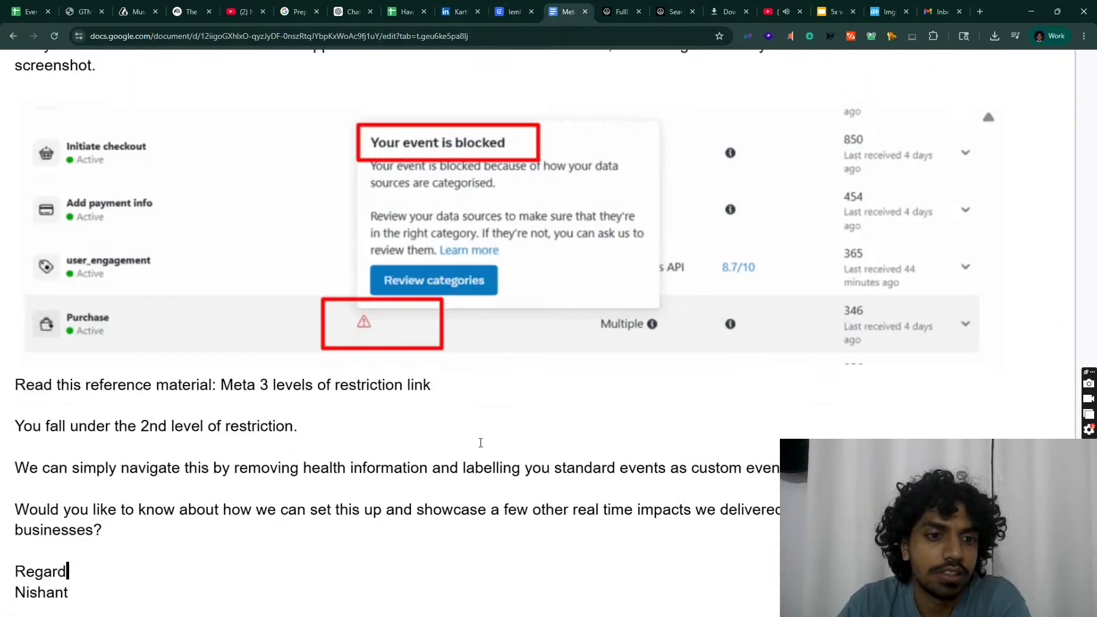
scroll(326, 435, up, 1)
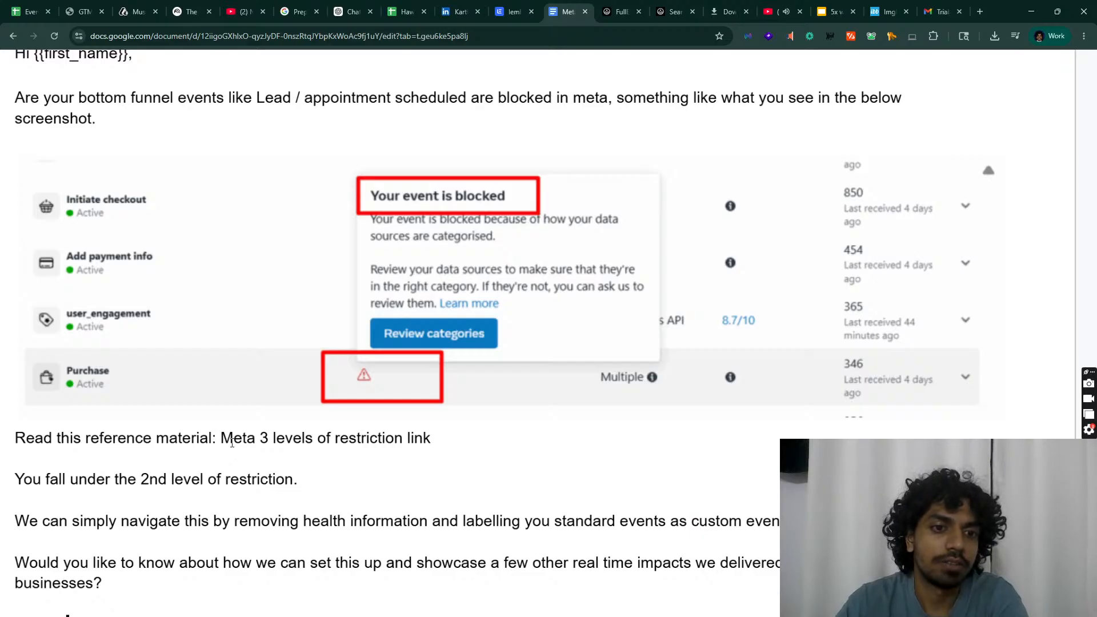
drag(221, 443, 449, 459)
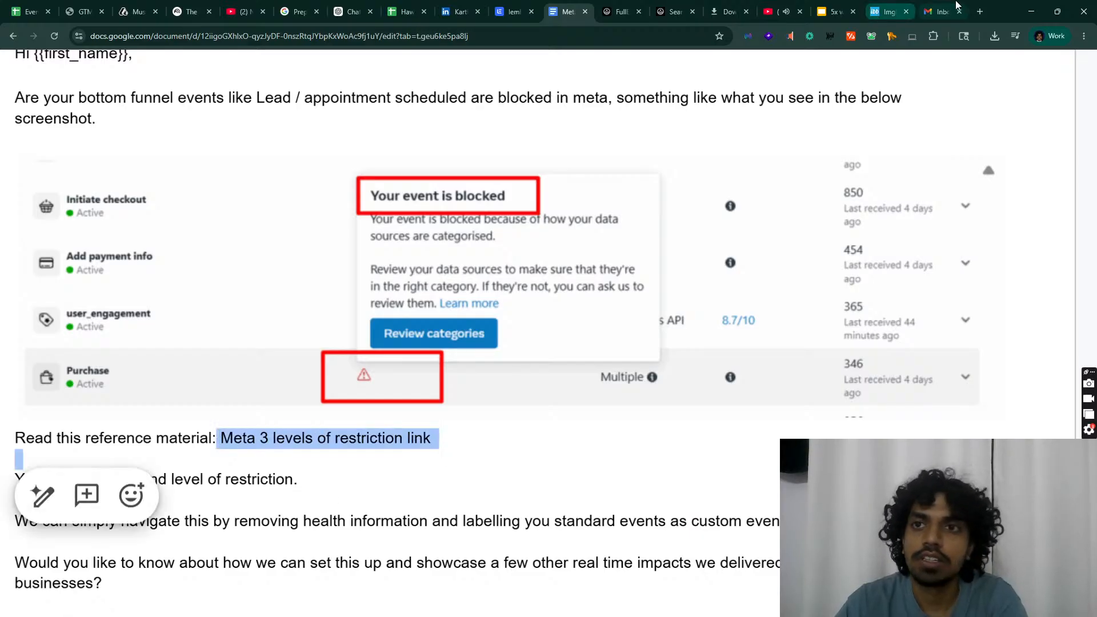
click(978, 11)
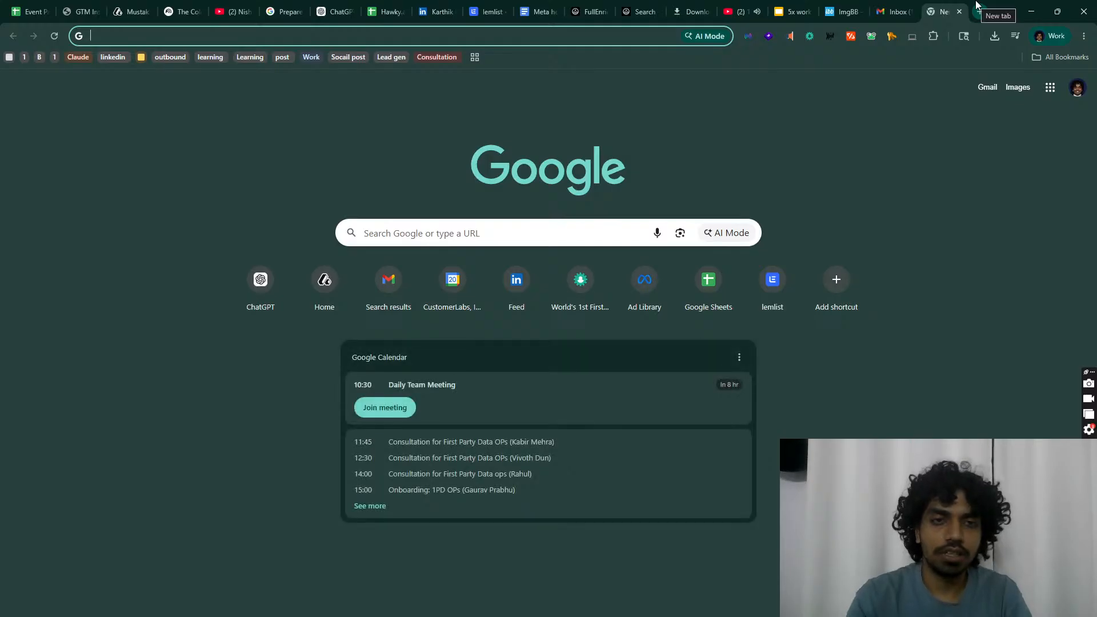
Step: Search 'meta' in the address bar and open the CustomerLabs Meta health ad restrictions article
middle_click(437, 63)
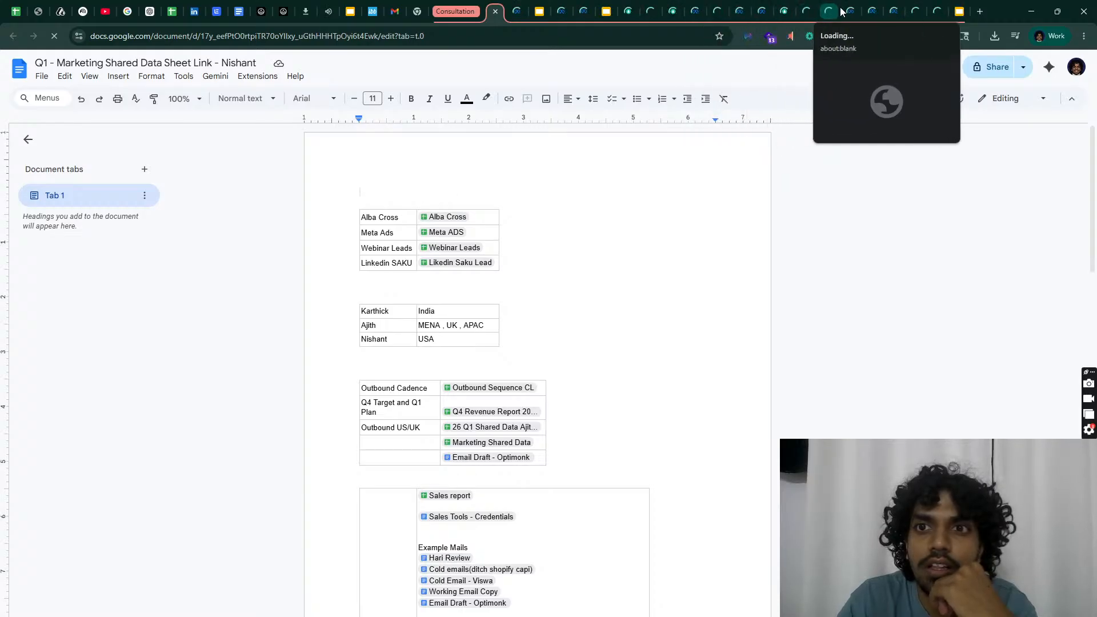
right_click(472, 12)
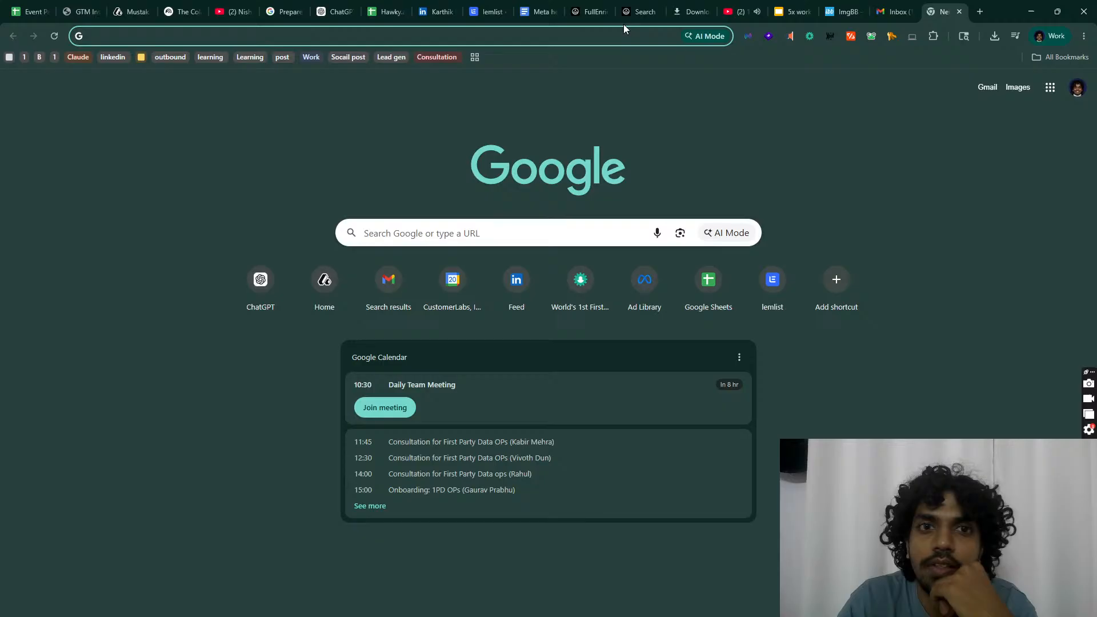
click(337, 31)
text(core)
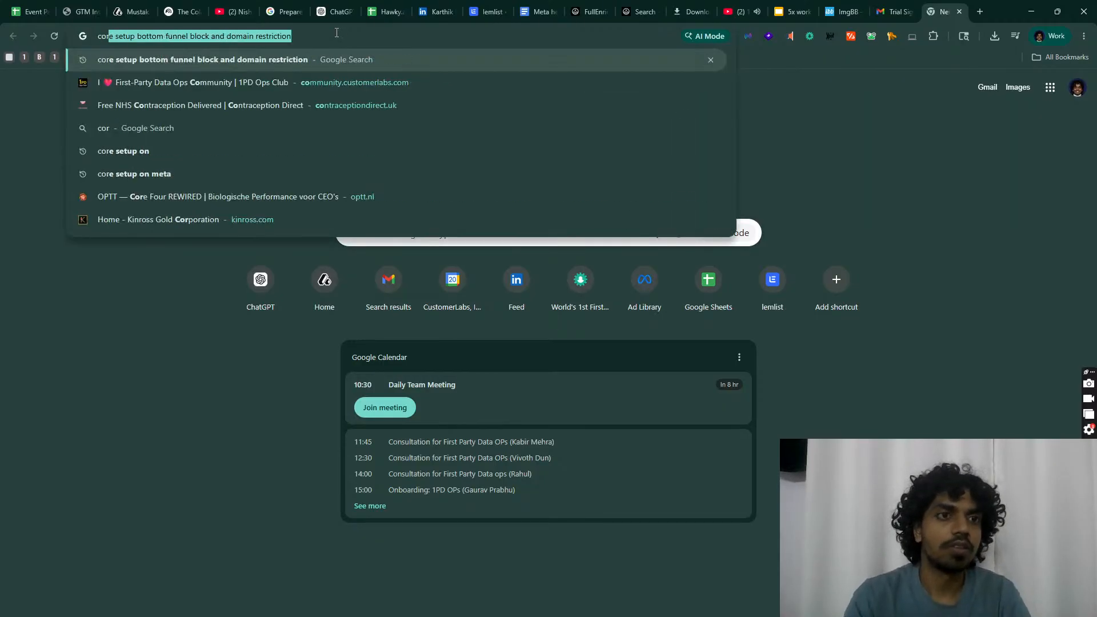
key(BackSpace)
key(BackSpace)
key(BackSpace)
key(BackSpace)
key(BackSpace)
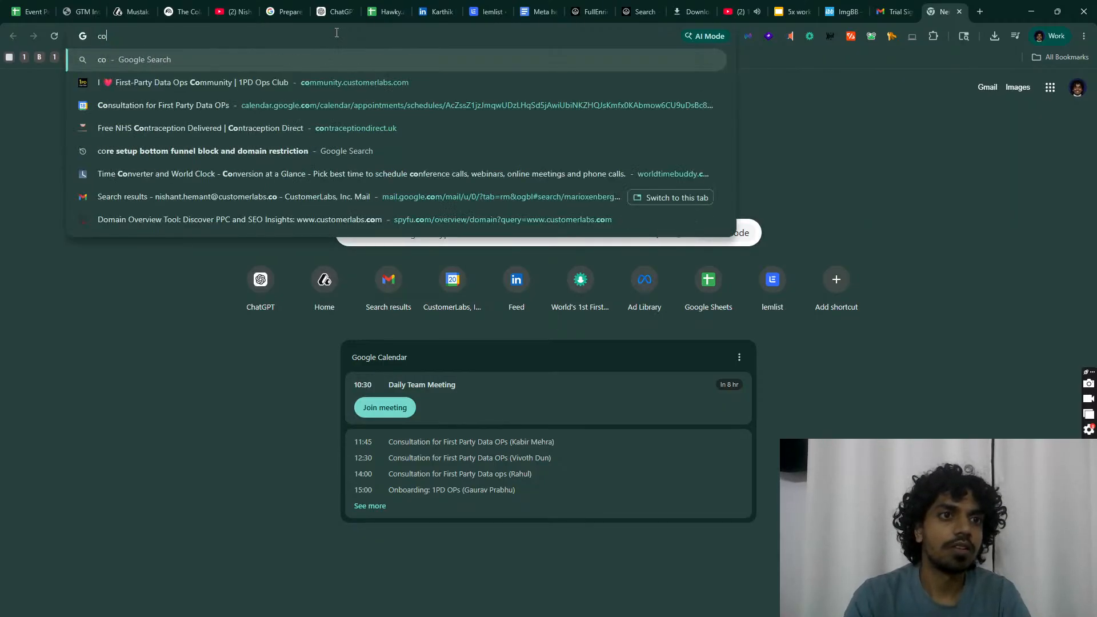
text(meta)
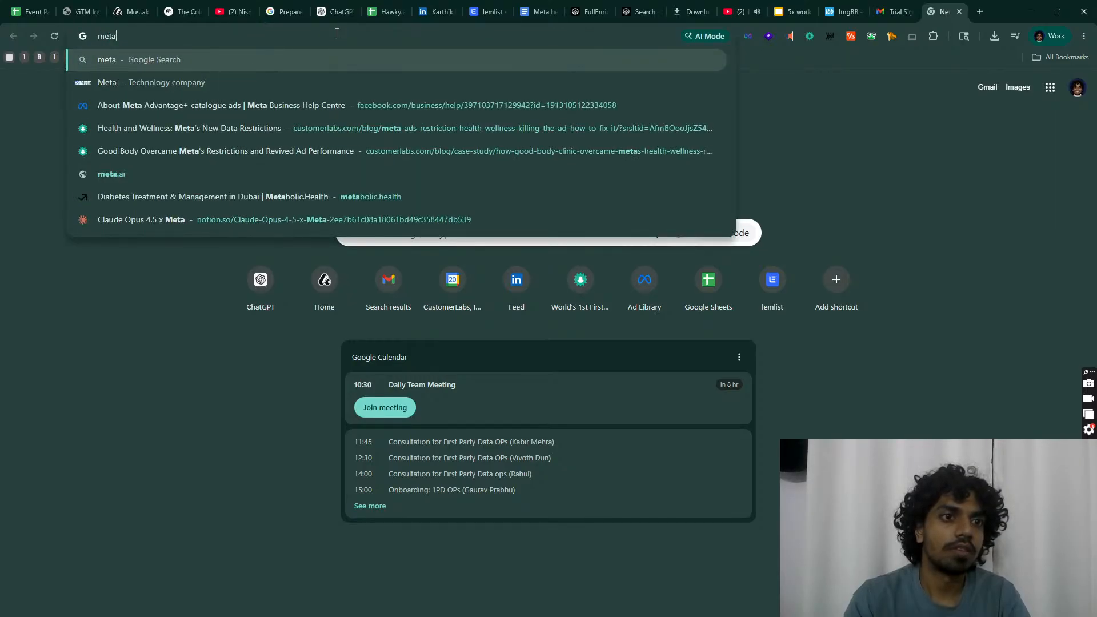
key(Down)
key(Down)
key(Down)
key(Return)
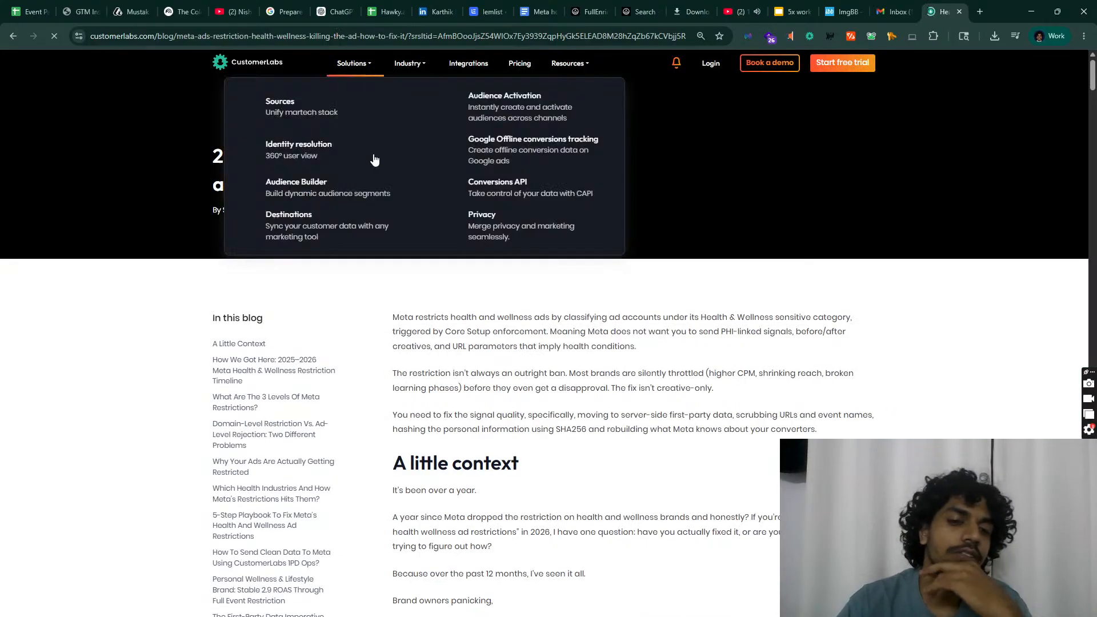
Step: Open the restriction breakdown and restriction-level links from the CustomerLabs article in new tabs
scroll(420, 377, down, 8)
scroll(415, 370, down, 12)
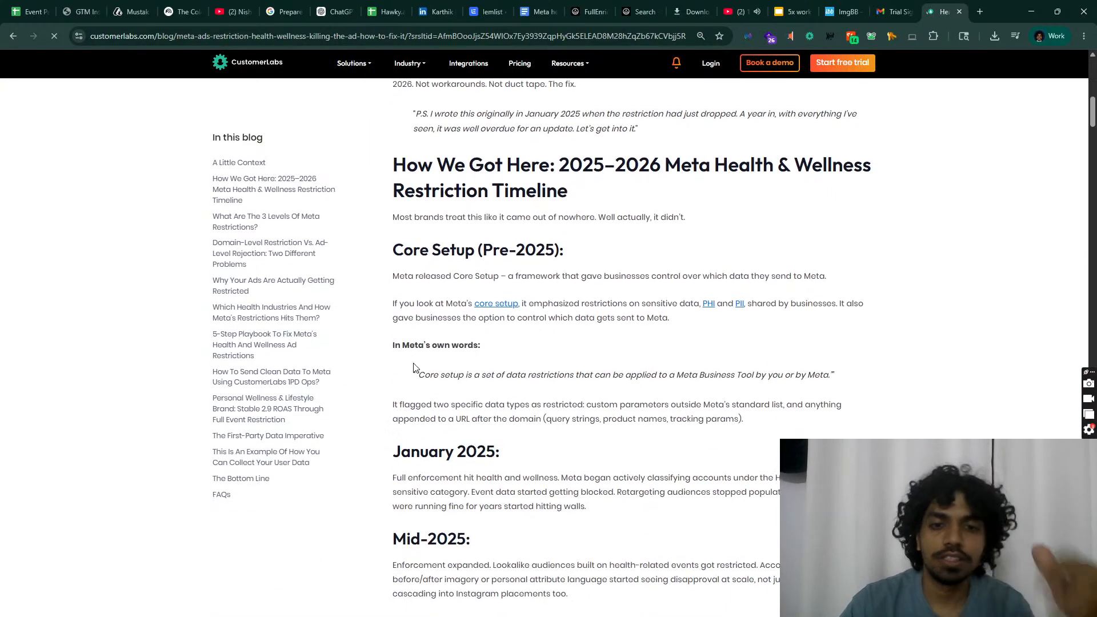
scroll(414, 364, down, 5)
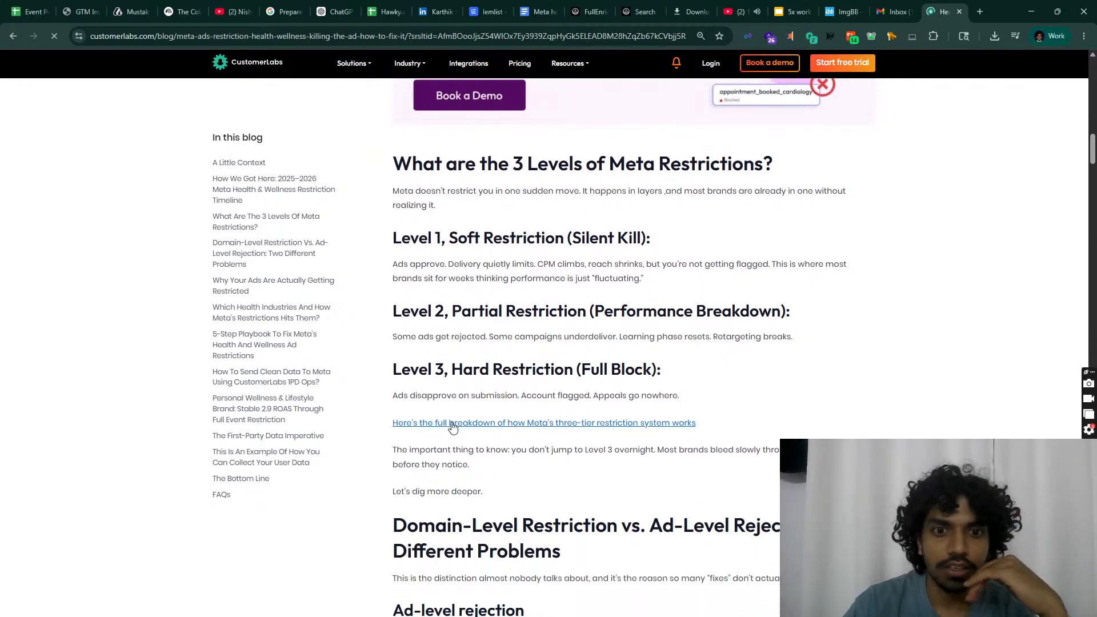
right_click(441, 425)
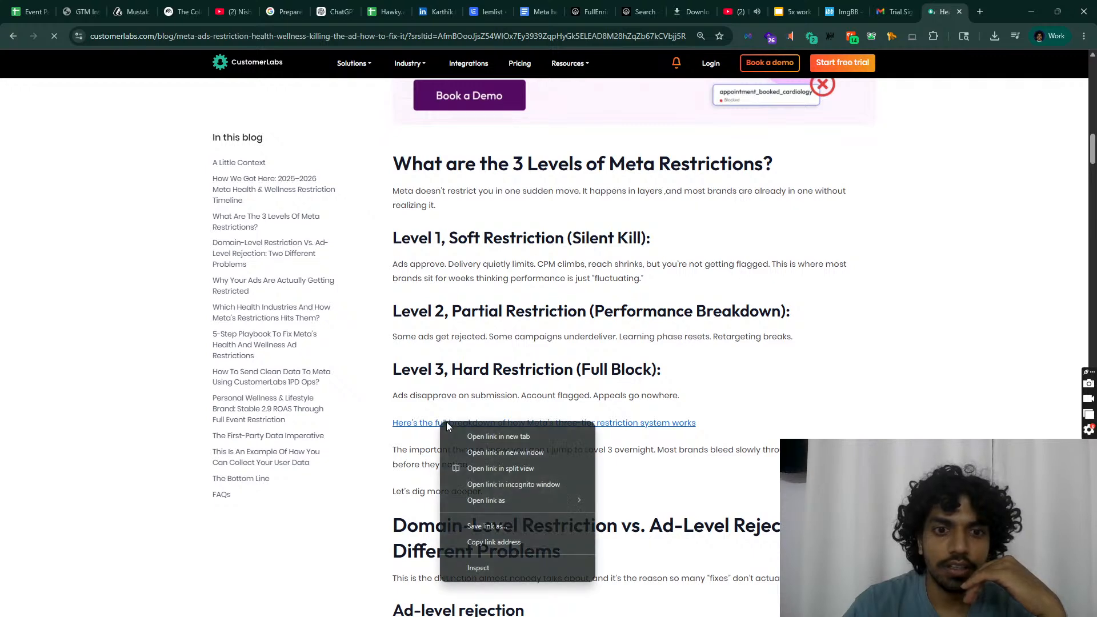
click(486, 433)
scroll(453, 399, down, 5)
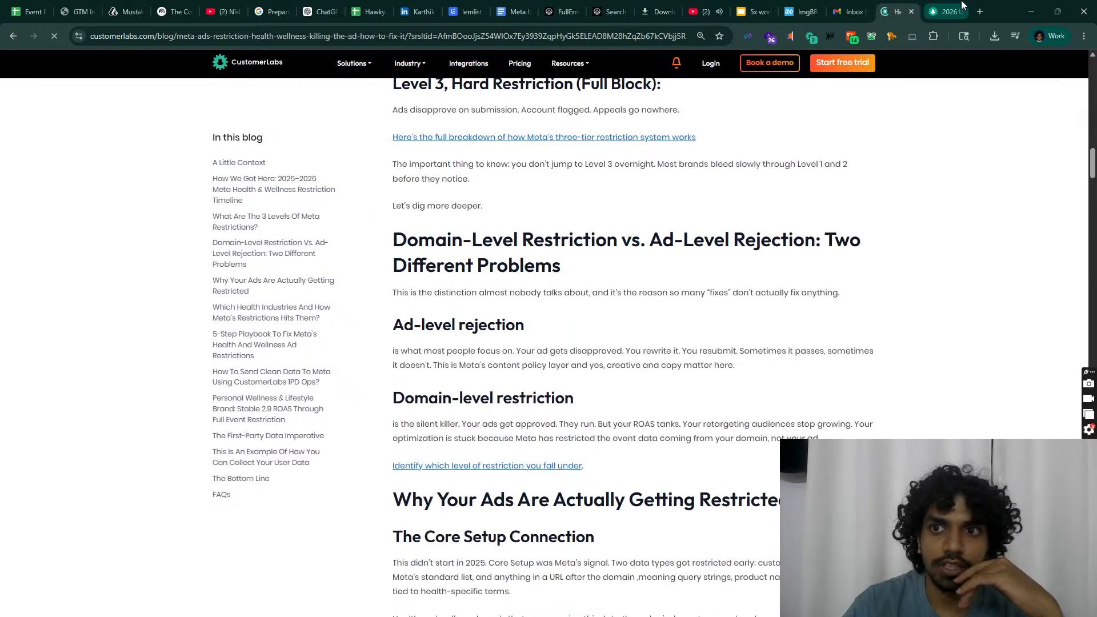
click(928, 8)
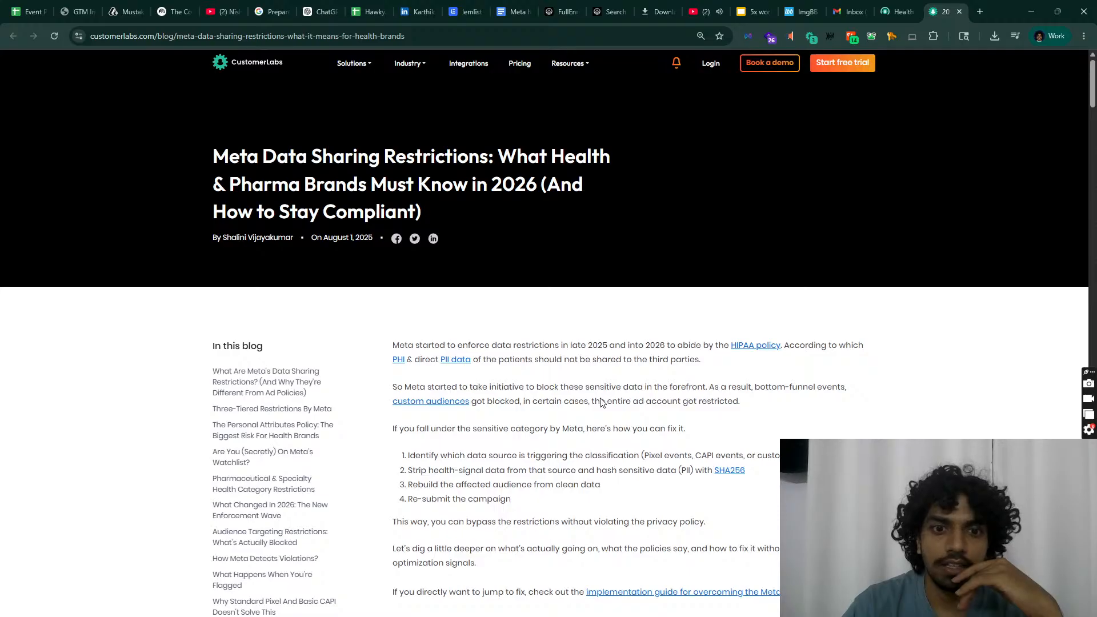
key(ctrl+shift+Tab)
scroll(602, 403, down, 5)
scroll(600, 371, up, 2)
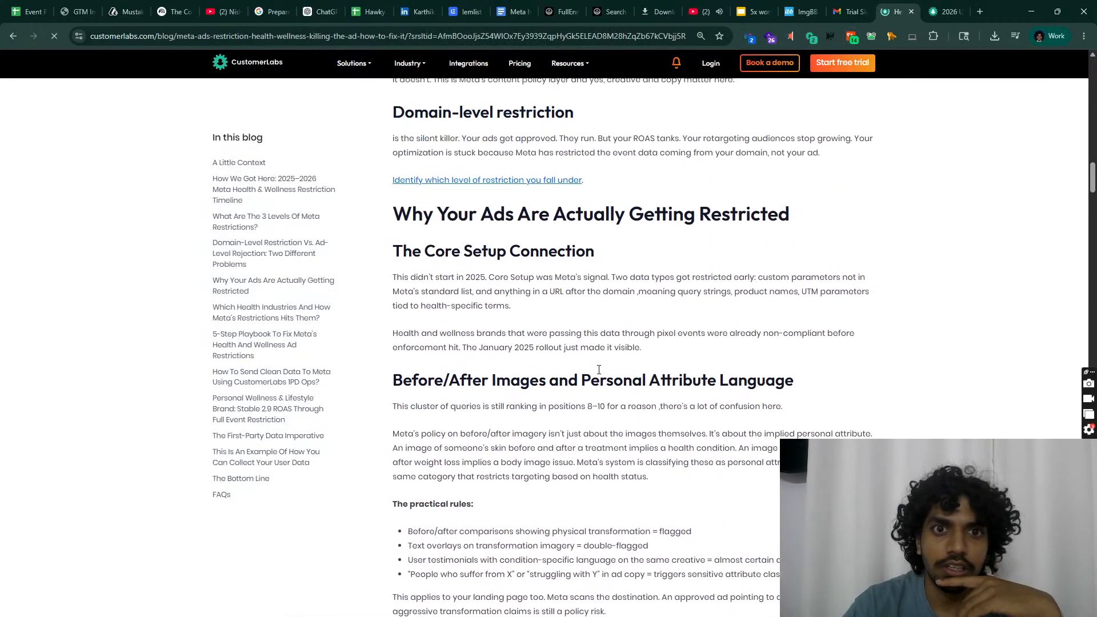
right_click(517, 188)
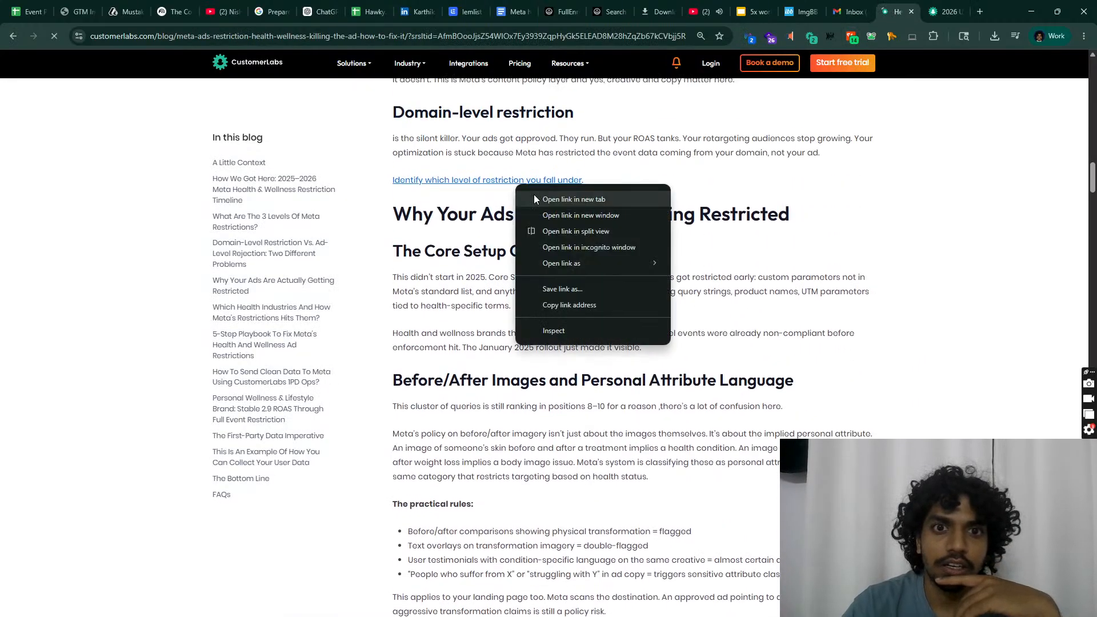
click(534, 194)
Step: Skim the restriction-levels article, highlighting key passages along the way
scroll(591, 377, down, 6)
scroll(590, 377, up, 8)
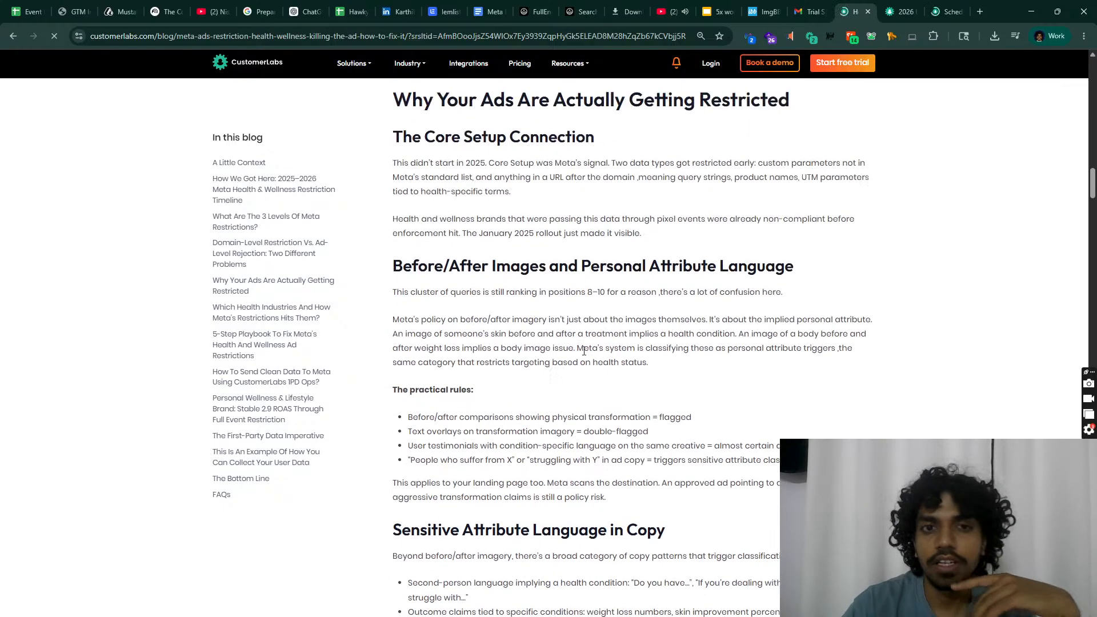
drag(379, 373, 610, 394)
scroll(366, 380, down, 7)
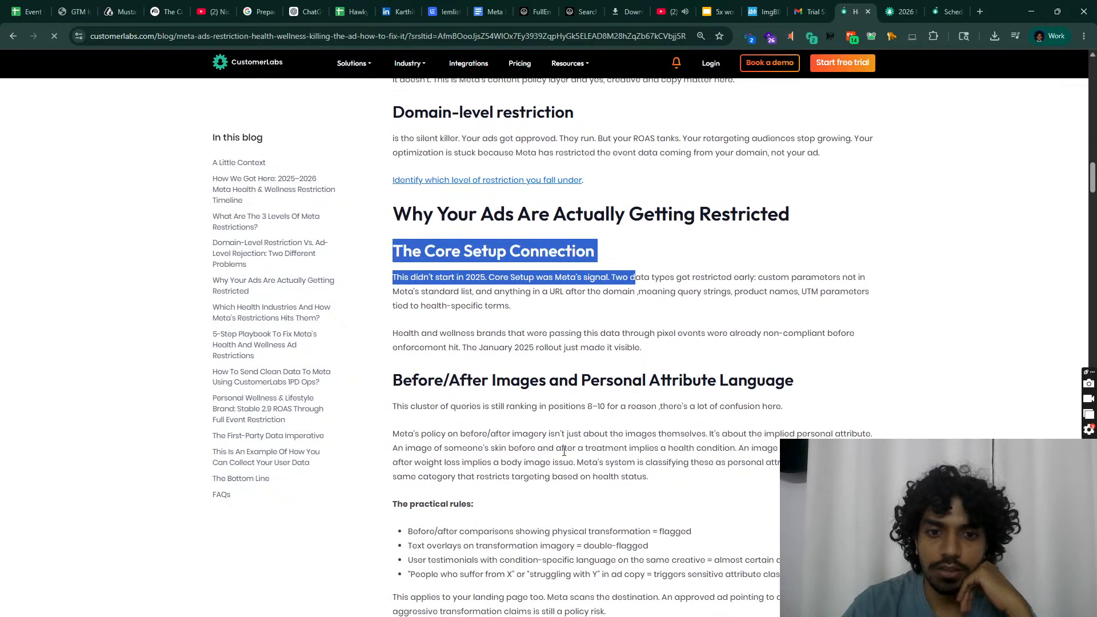
drag(391, 359, 667, 360)
scroll(483, 457, down, 7)
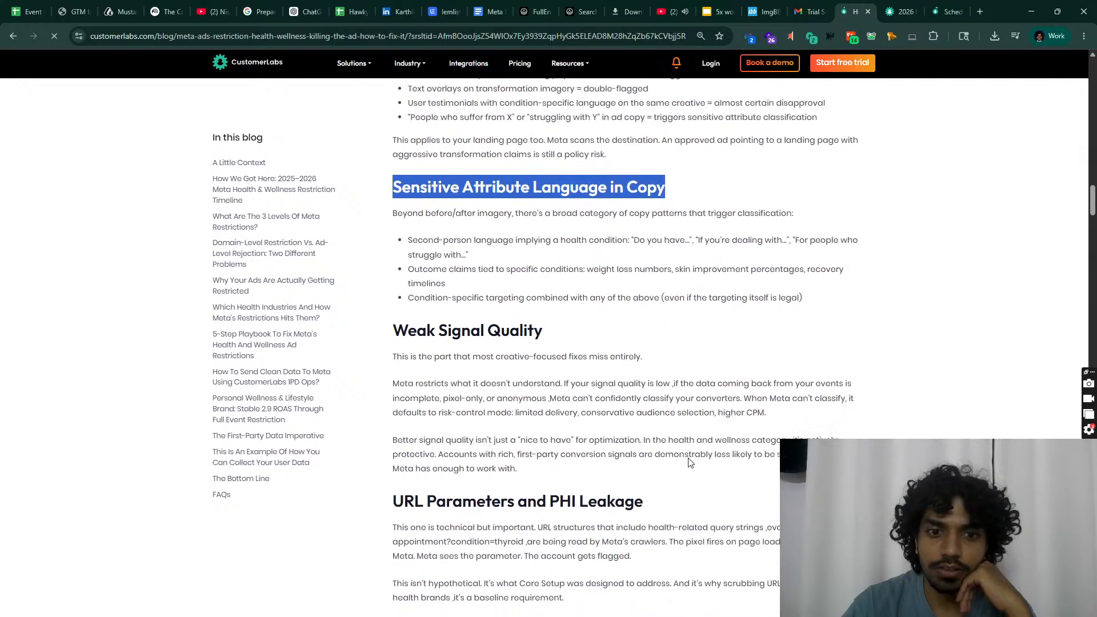
scroll(482, 457, down, 7)
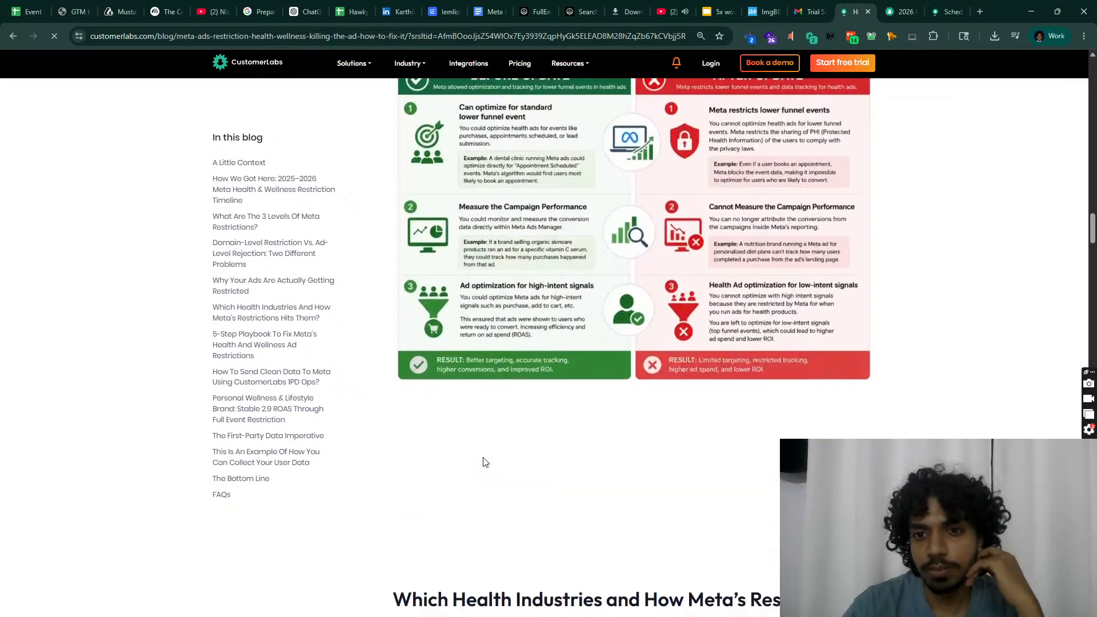
scroll(484, 460, down, 6)
scroll(483, 460, down, 20)
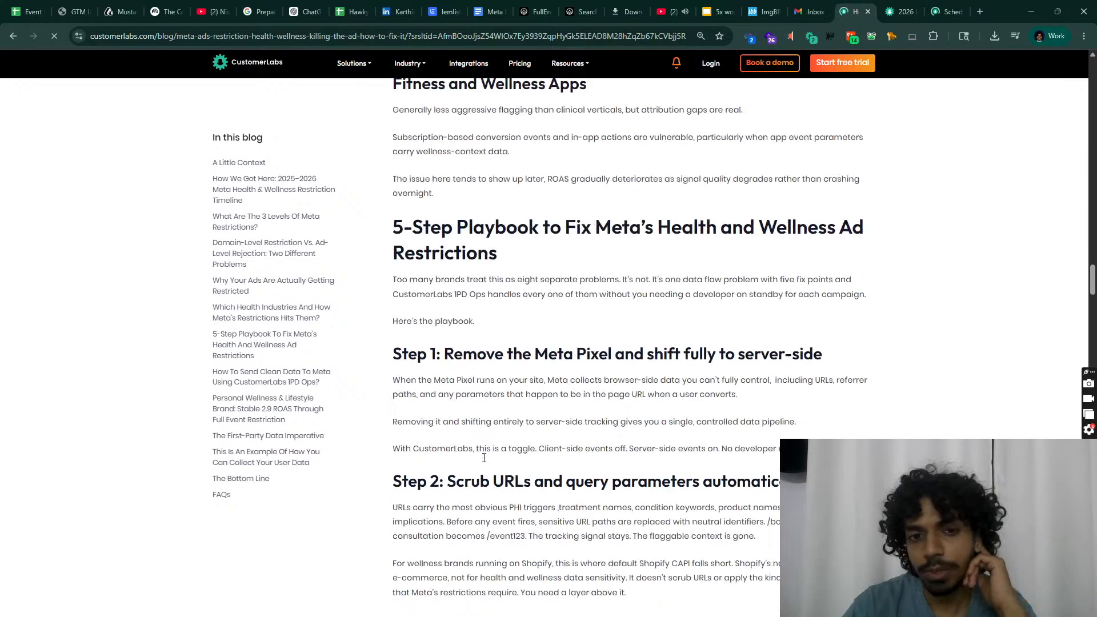
scroll(484, 458, down, 14)
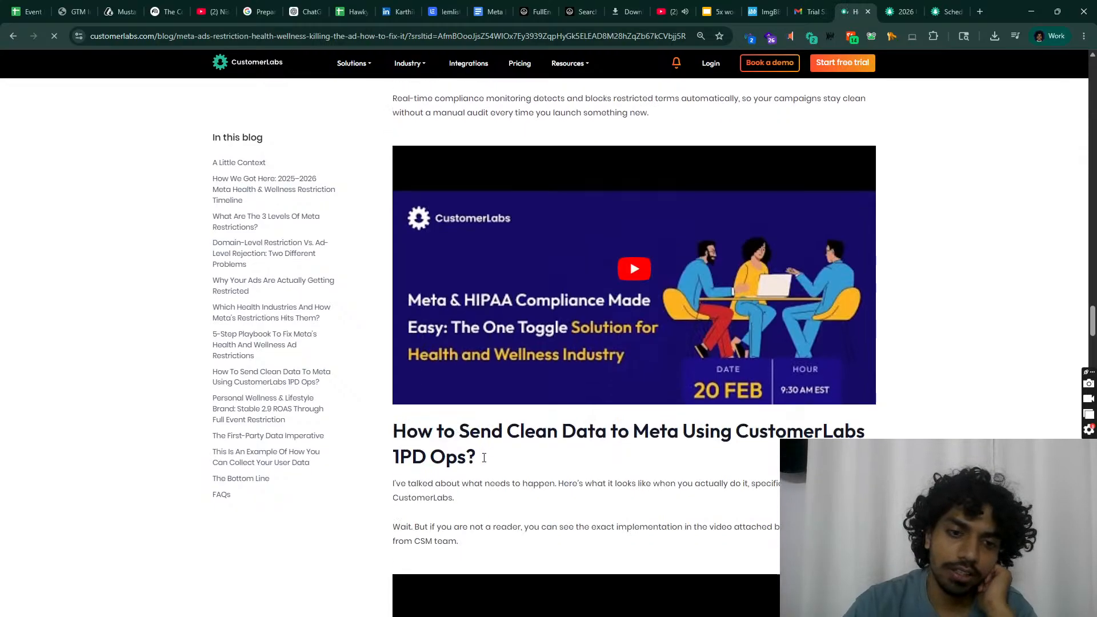
scroll(484, 457, down, 14)
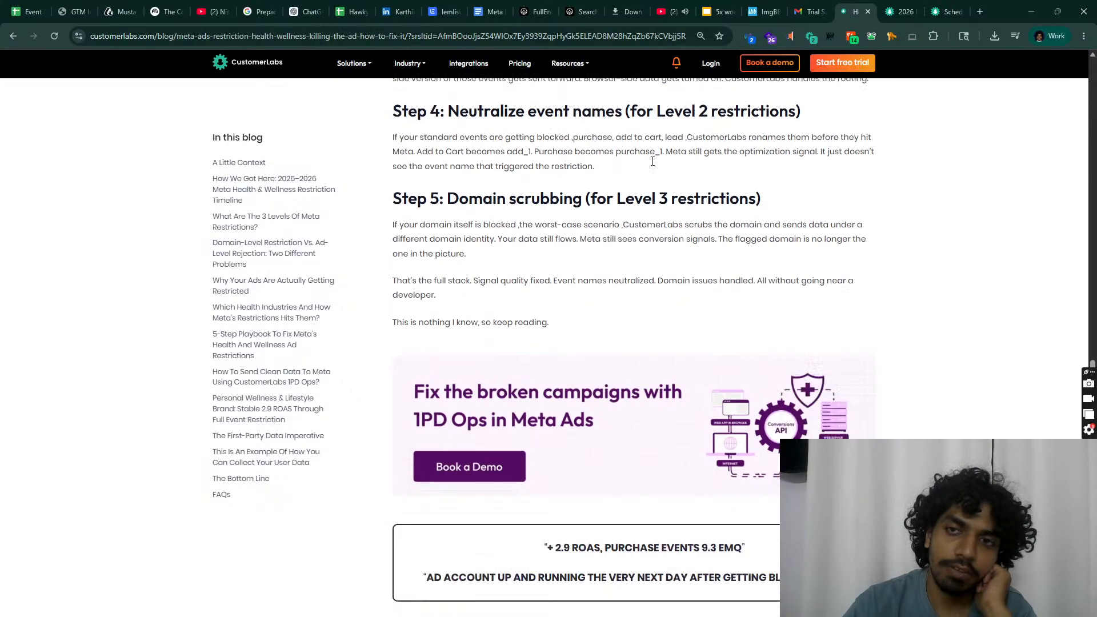
Step: Close the demo booking tab and return to the 2026 data sharing article
click(903, 12)
click(948, 4)
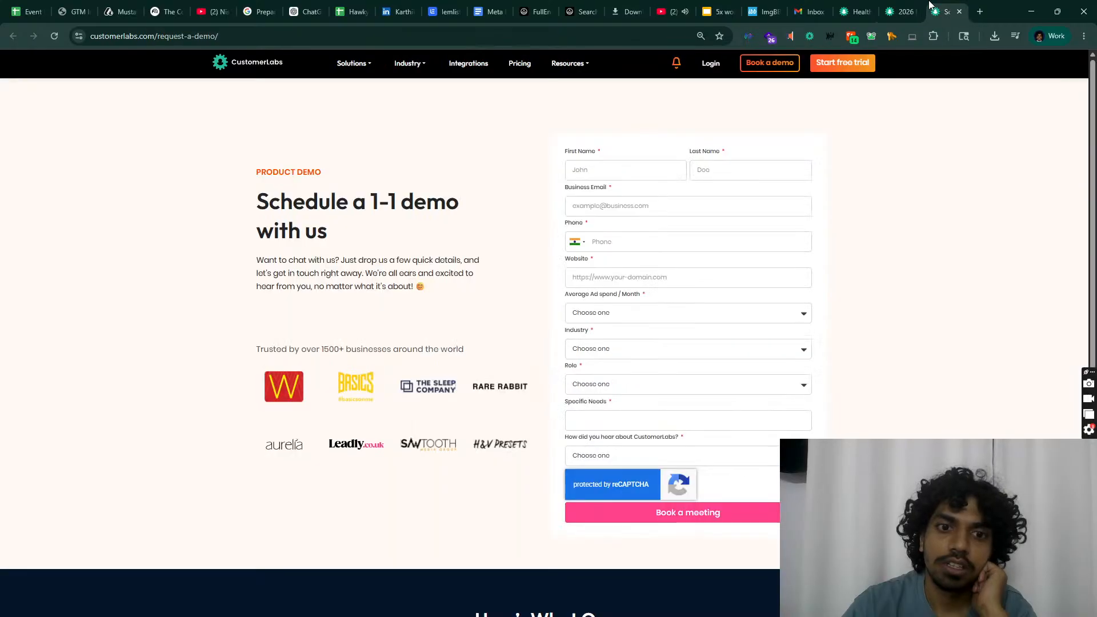
click(900, 12)
click(951, 11)
click(961, 12)
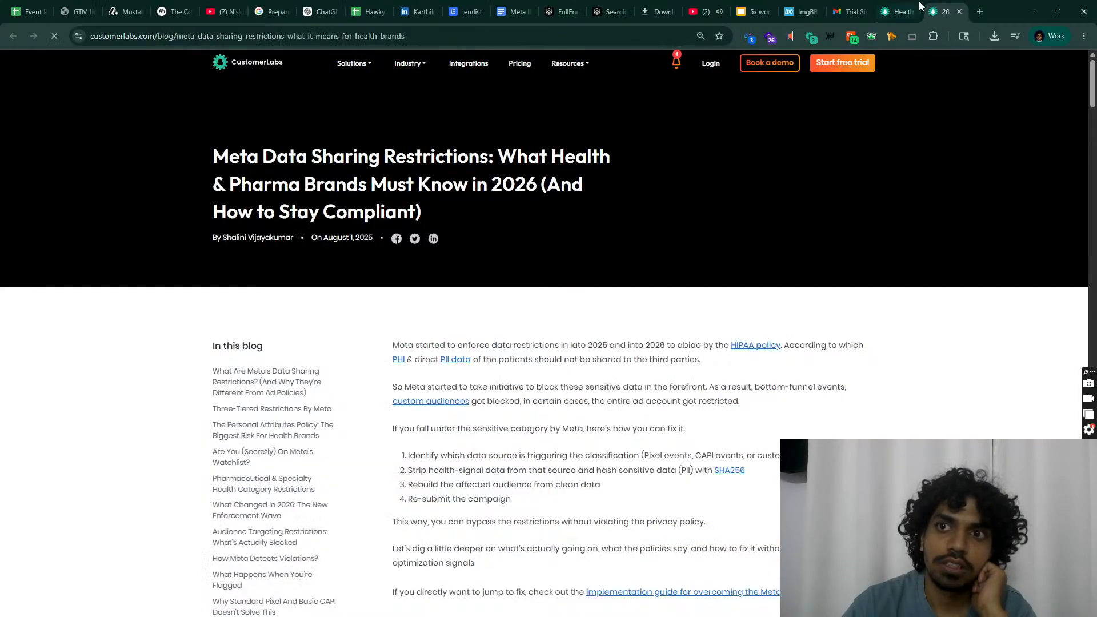
scroll(559, 438, down, 4)
scroll(554, 395, up, 2)
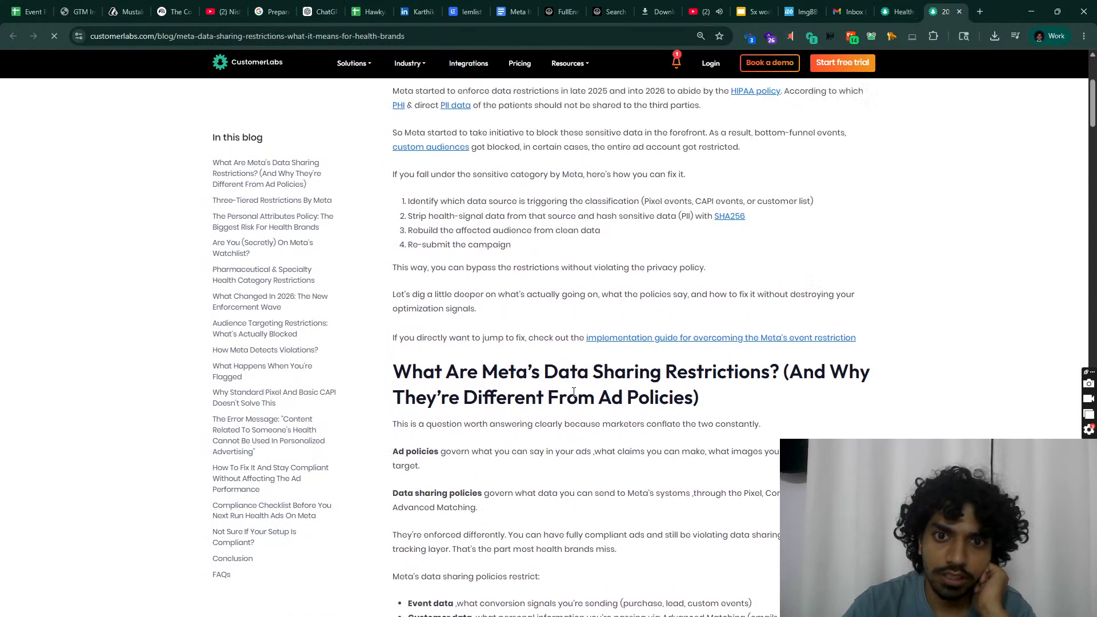
scroll(486, 303, down, 7)
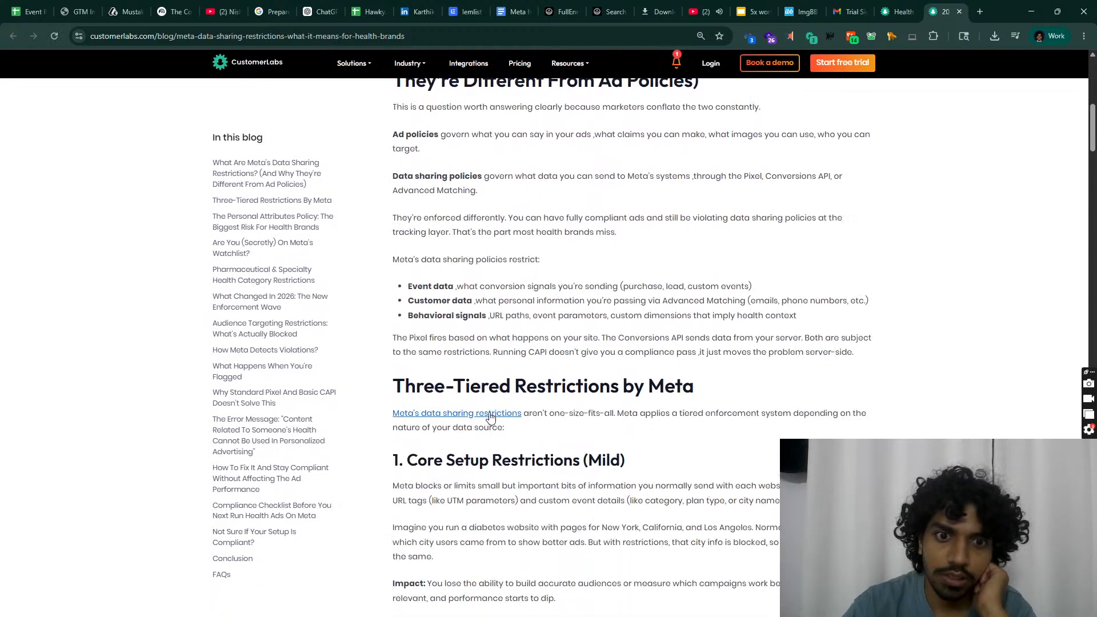
Step: Open Meta's data sharing restrictions help page and copy its URL
click(490, 417)
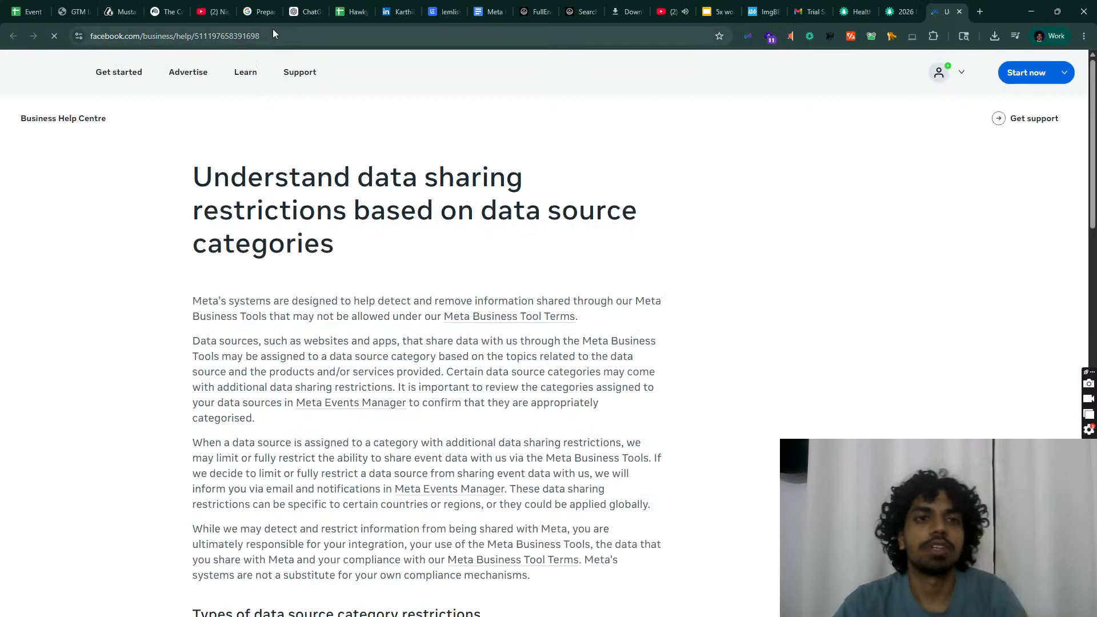
click(273, 34)
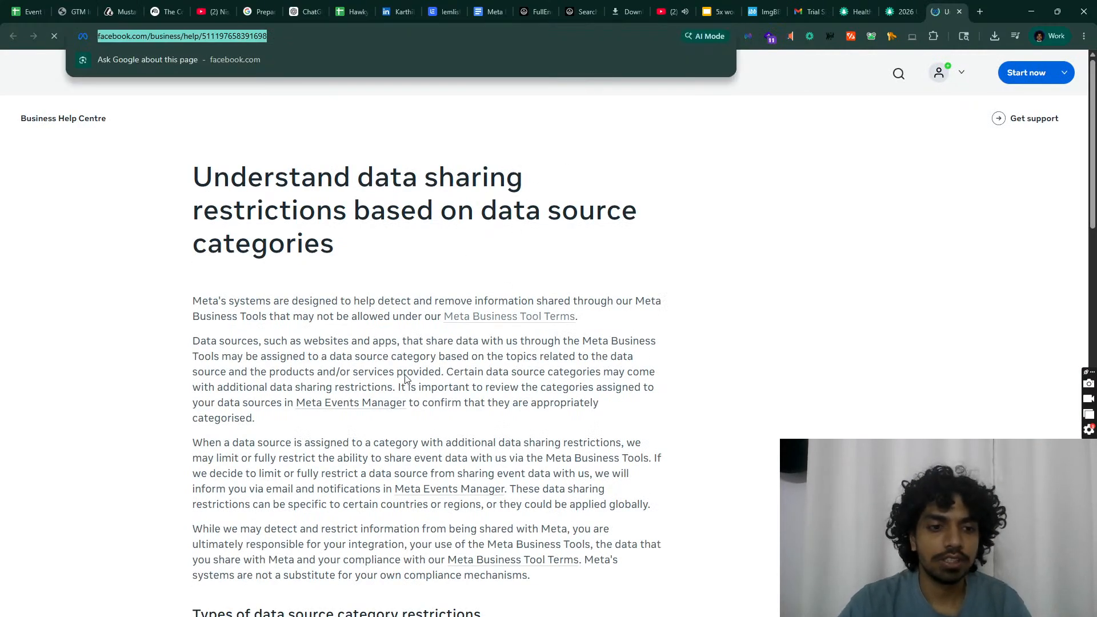
scroll(505, 251, down, 8)
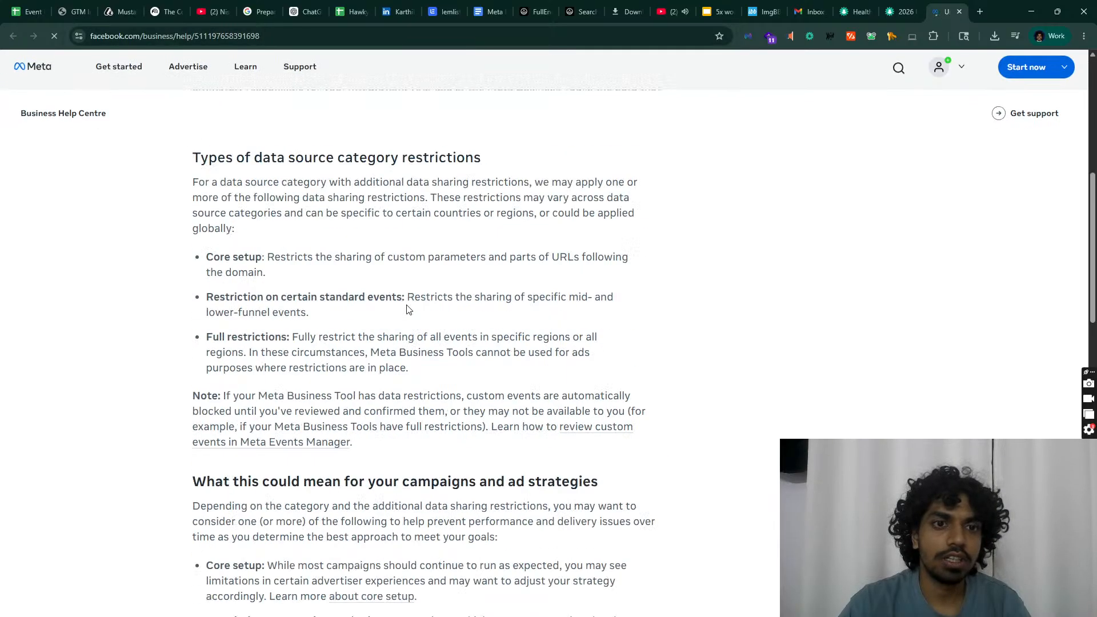
drag(196, 267, 495, 387)
click(495, 388)
Step: Paste the Meta help page URL after 'Read this reference material:' and turn it into a link
click(708, 9)
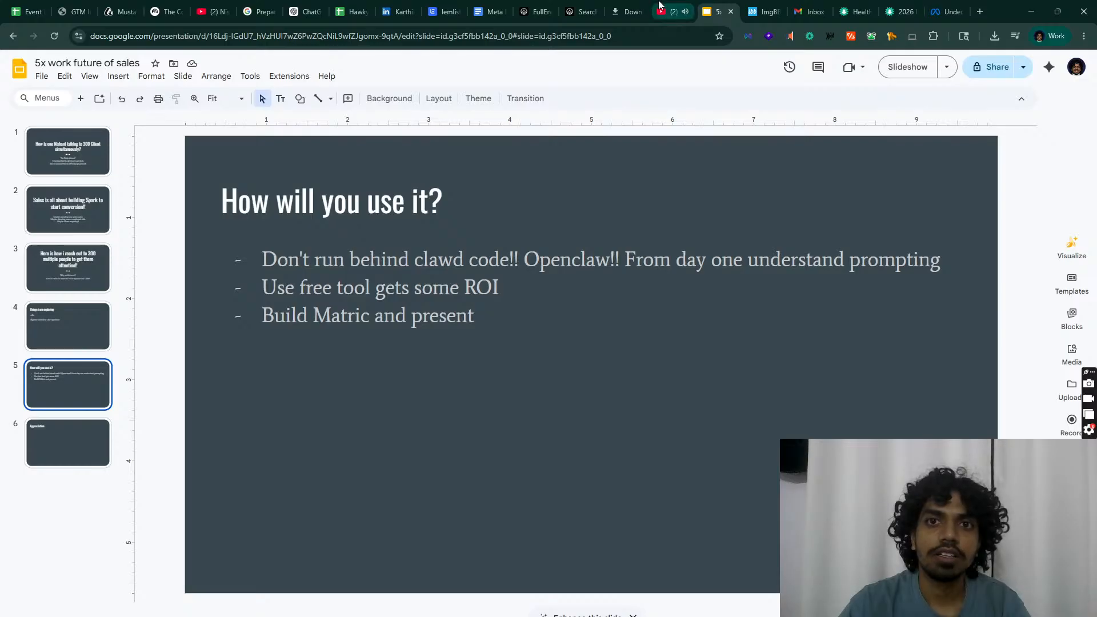
click(488, 11)
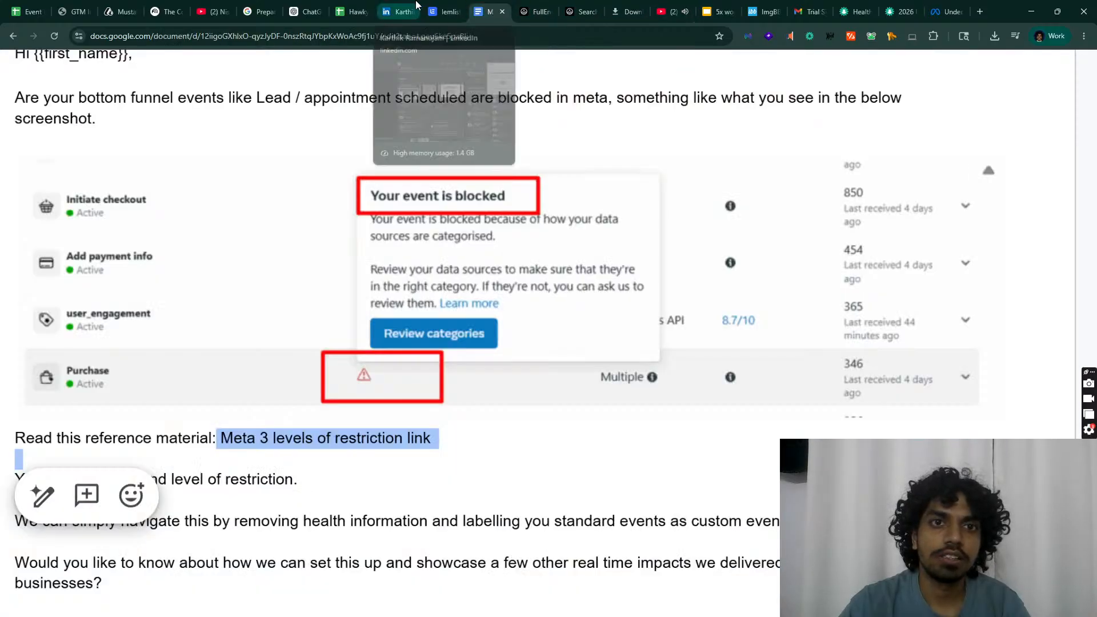
click(416, 5)
click(445, 11)
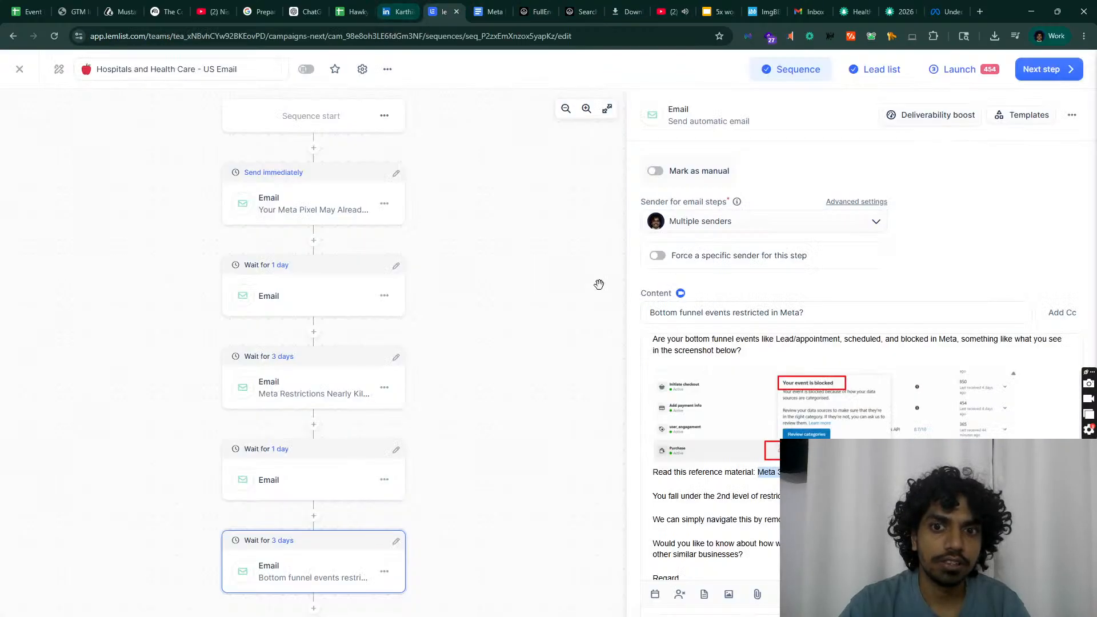
key(ctrl+v)
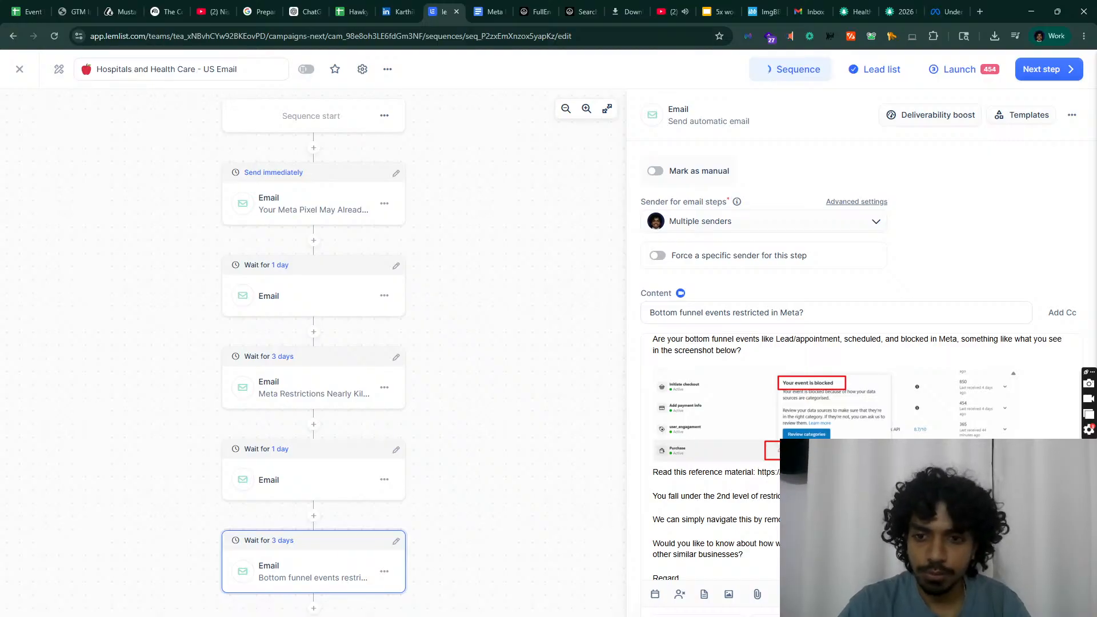
drag(869, 472, 763, 479)
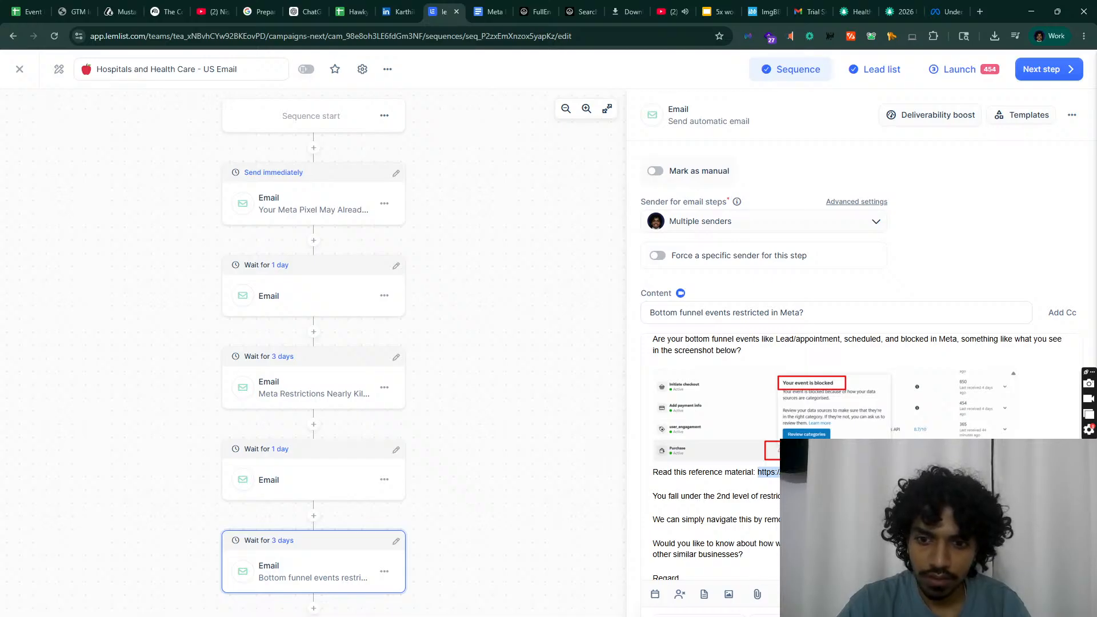
key(ctrl+k)
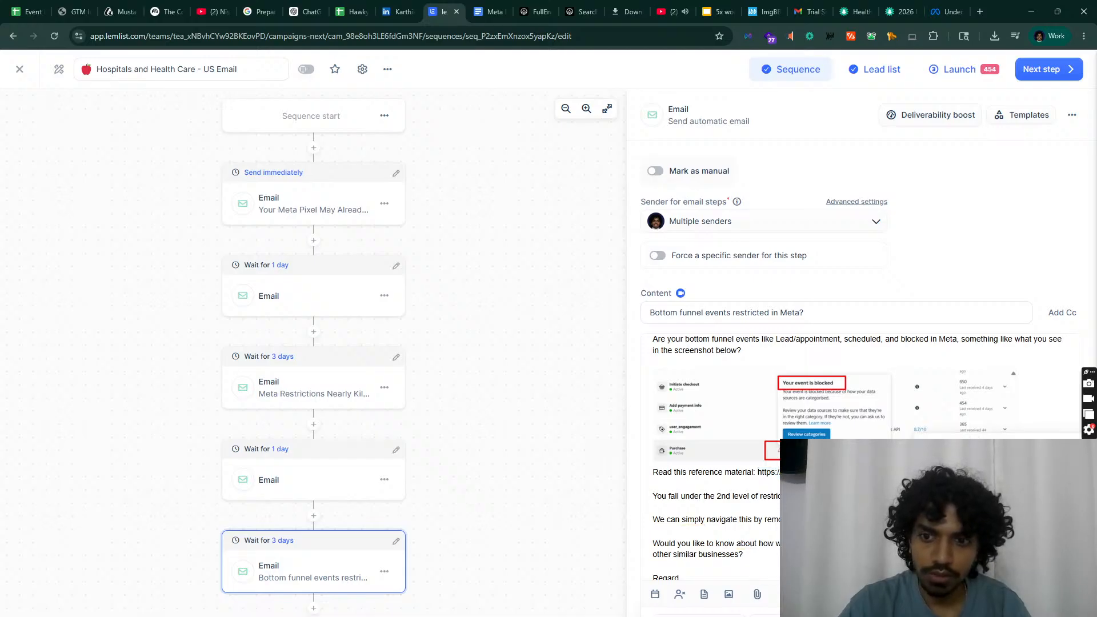
key(Return)
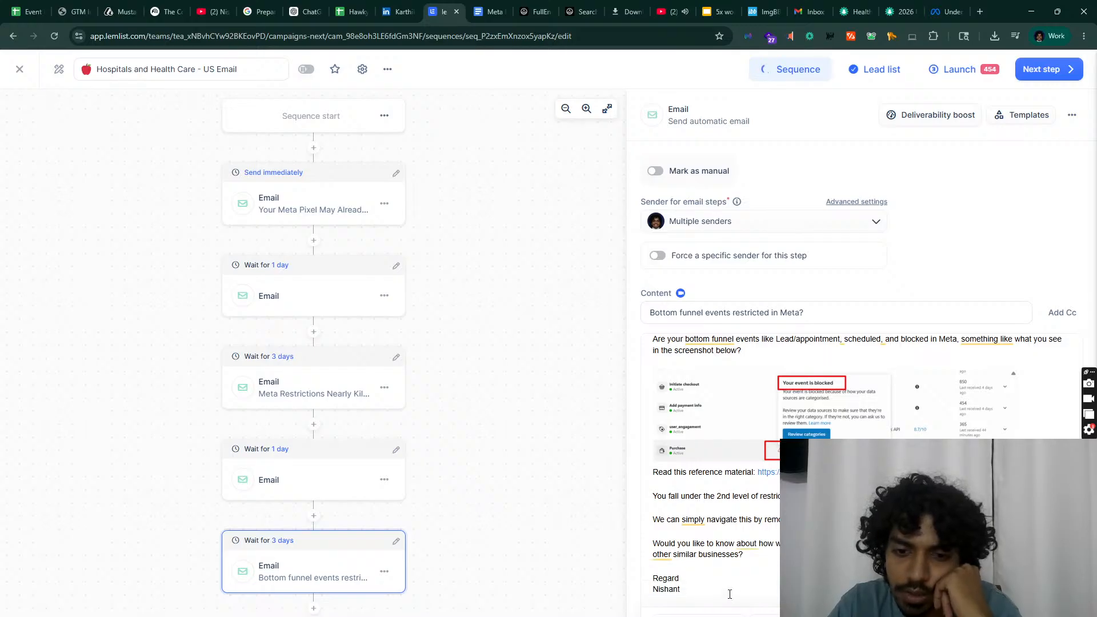
Step: Replace {{first_name}} with the First name variable in the 1-day follow-up email's greeting
scroll(707, 402, up, 1)
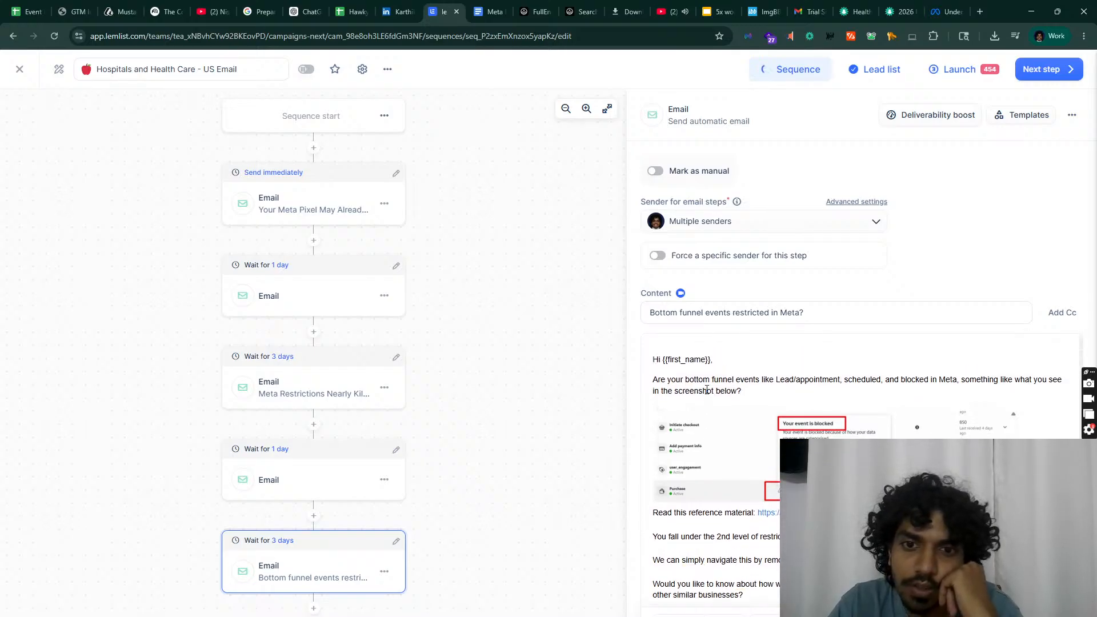
click(313, 466)
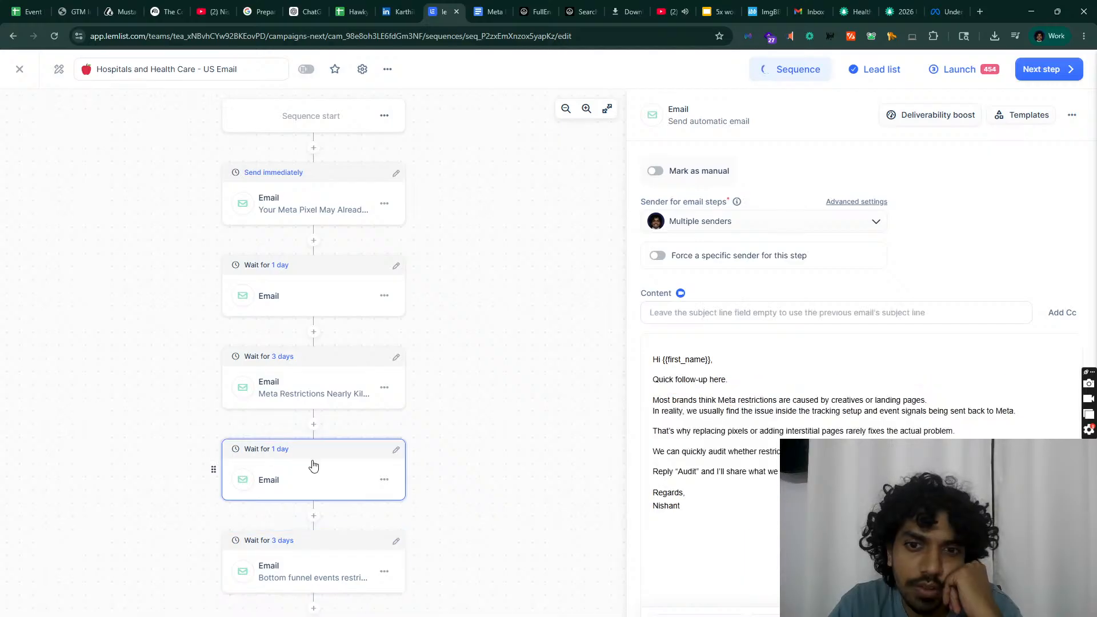
click(322, 383)
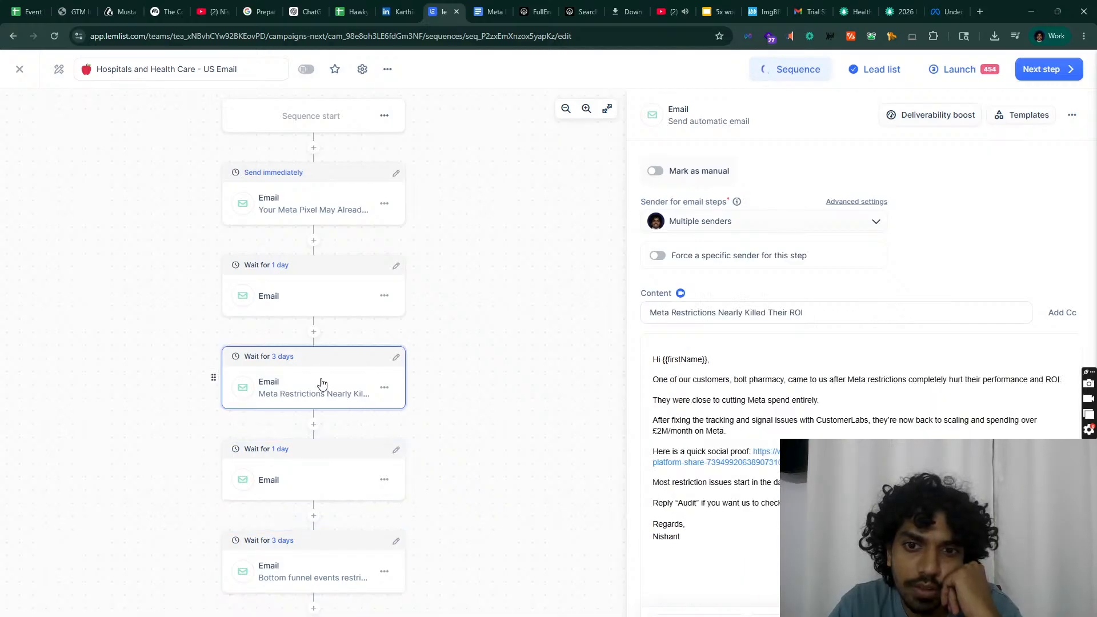
click(313, 481)
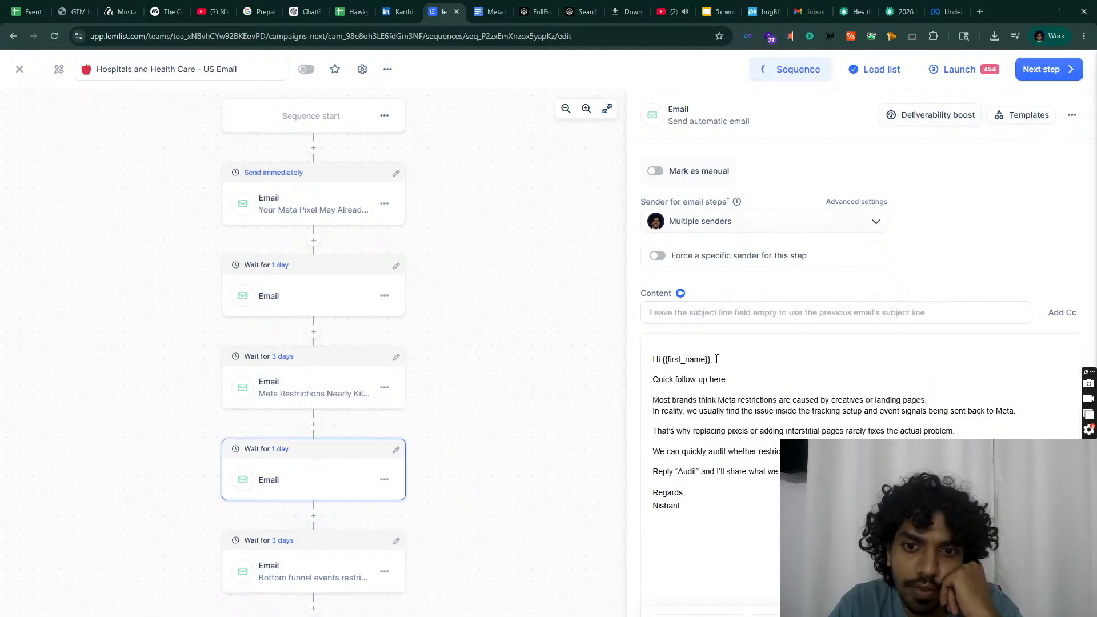
drag(709, 358, 666, 357)
key(BackSpace)
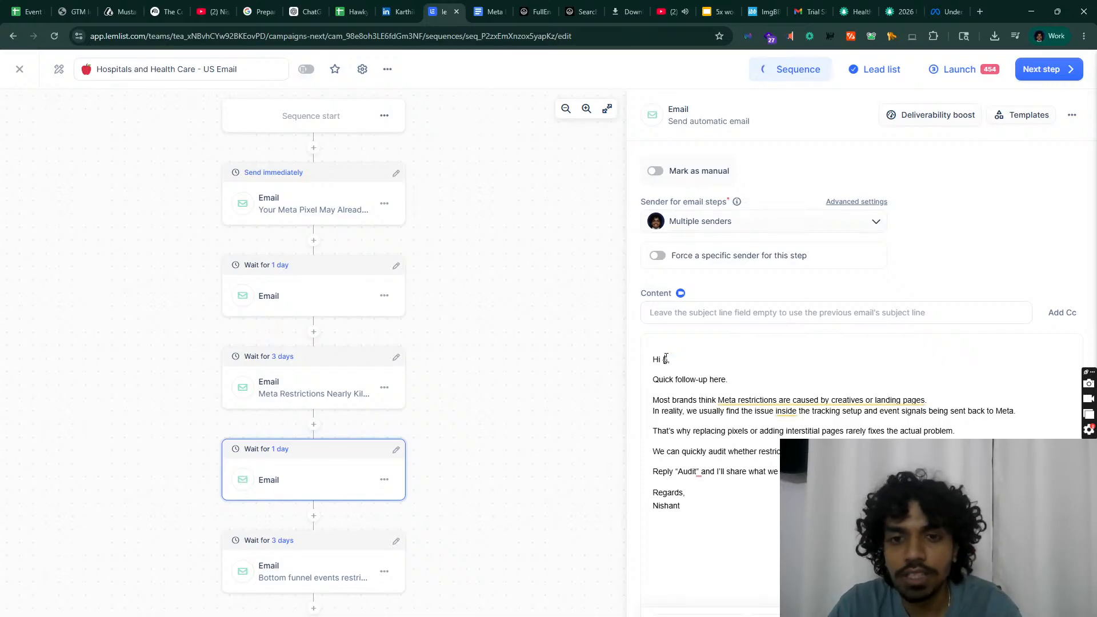
click(712, 612)
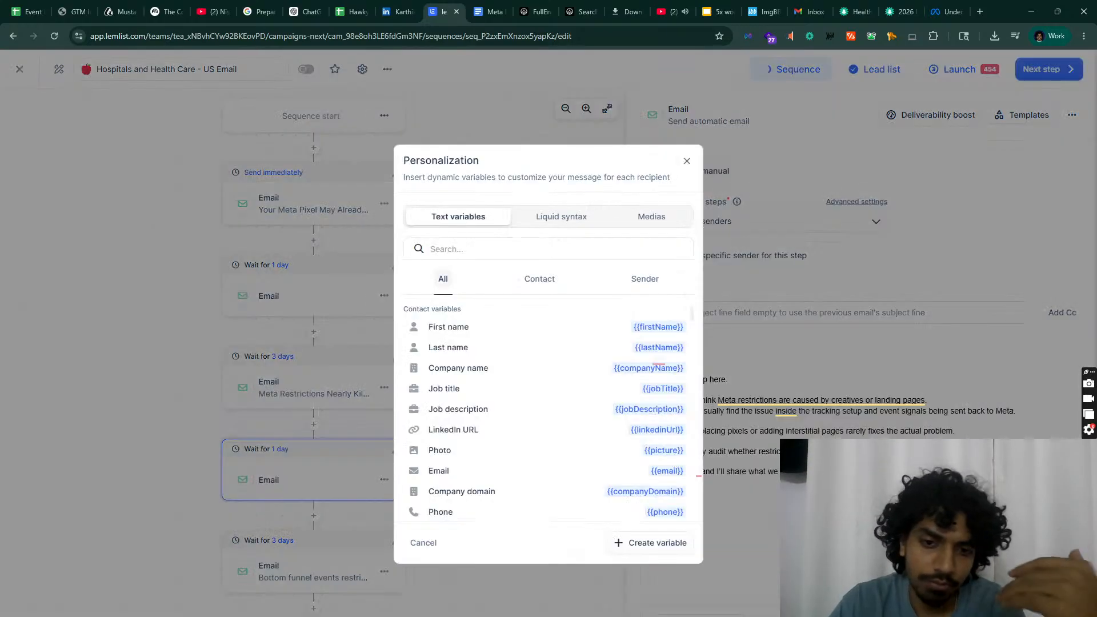
click(597, 332)
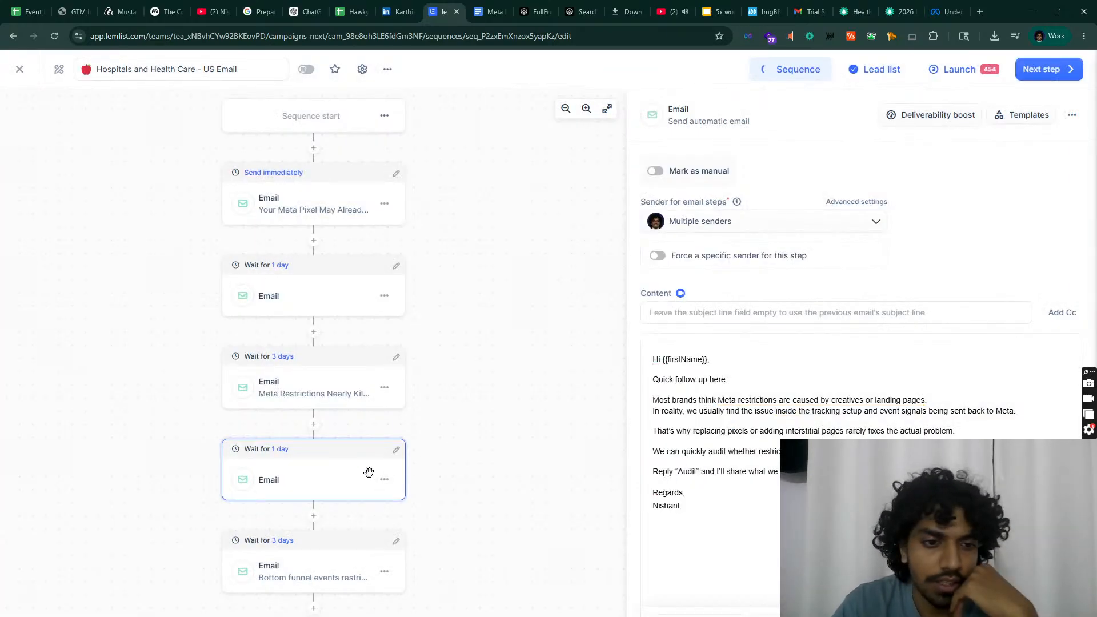
Step: Swap {{first_name}} for the First name variable in the Bottom funnel events restricted email
click(297, 566)
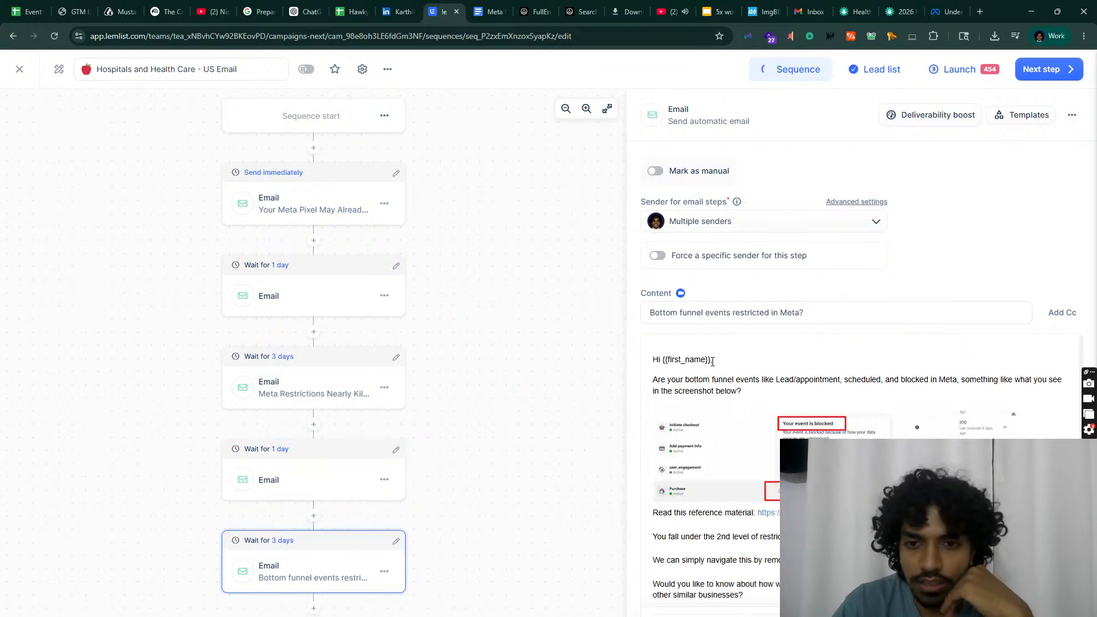
drag(712, 361, 657, 356)
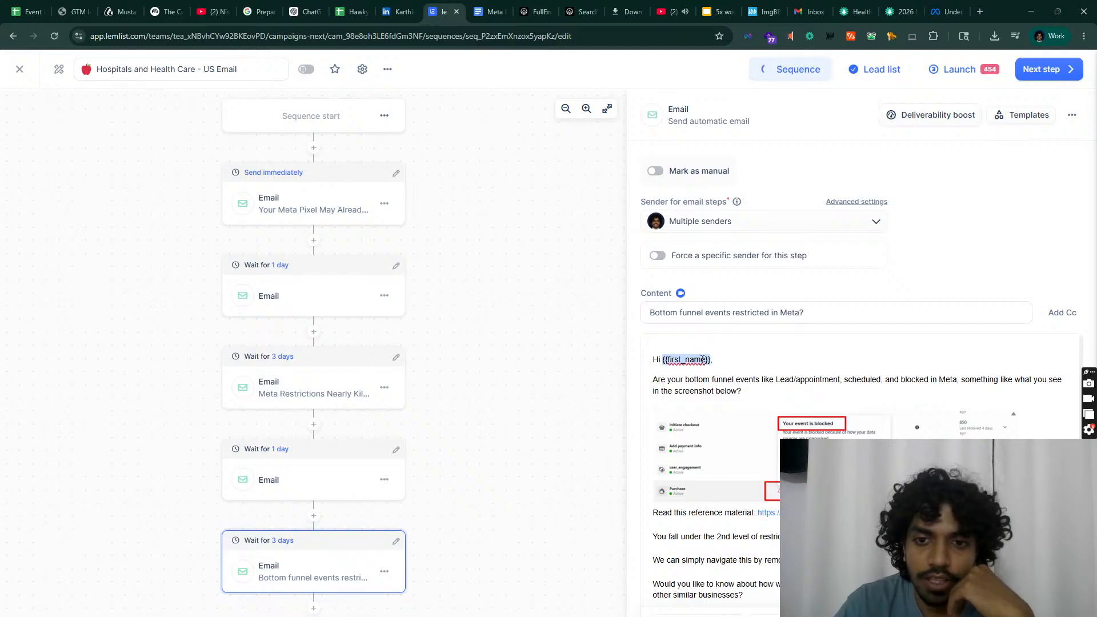
text({{)
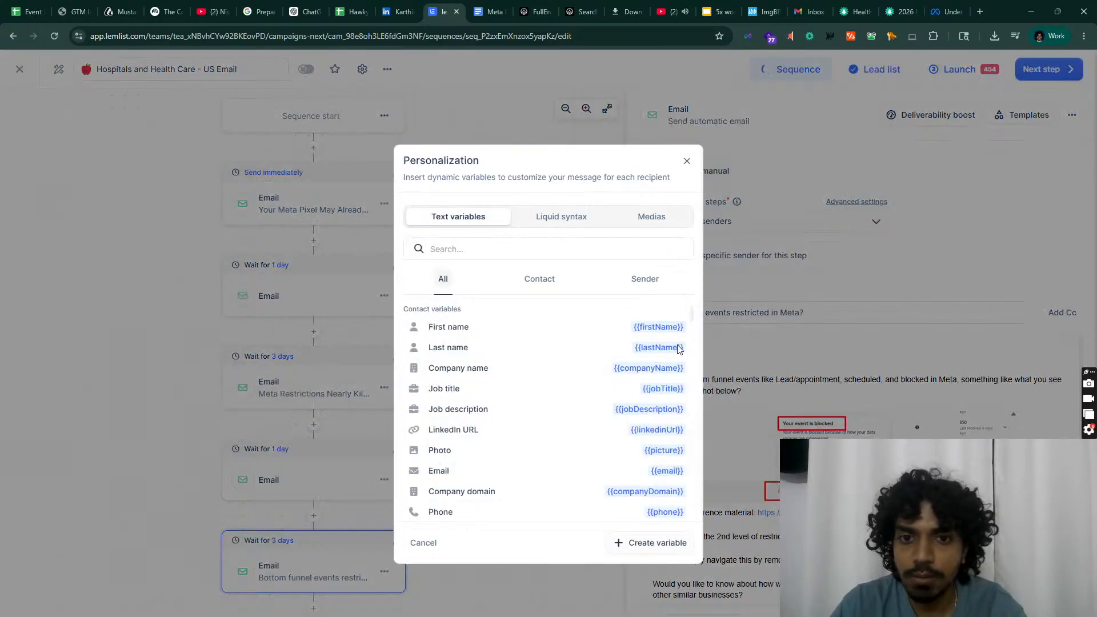
key(Escape)
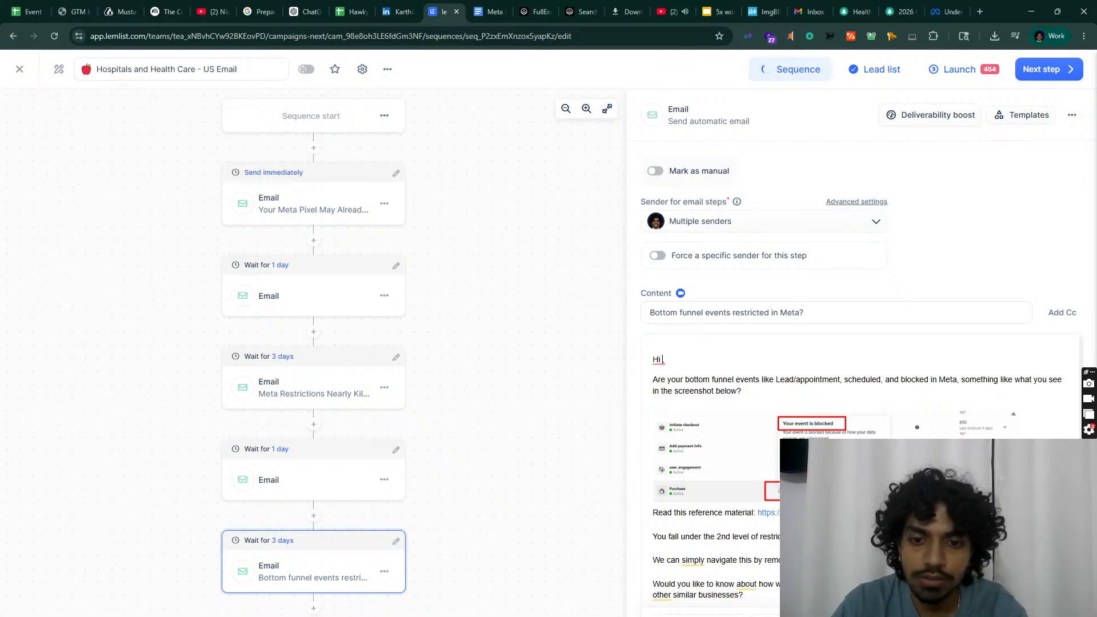
text({{)
click(584, 330)
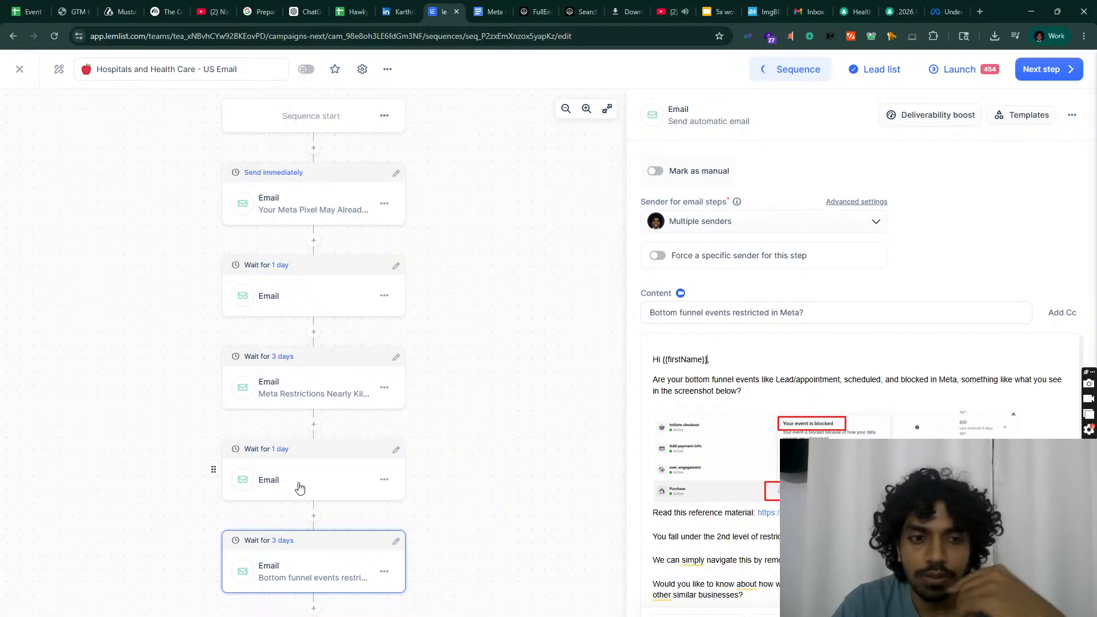
Step: Copy the Hook 3 bump text from the Google Doc of email drafts
key(ctrl+Tab)
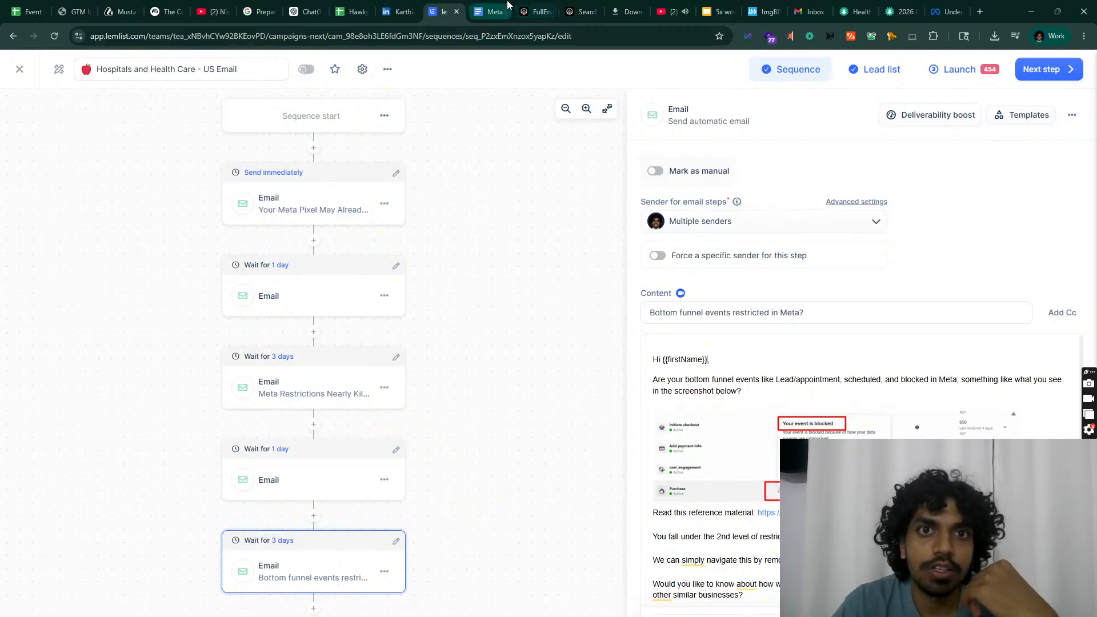
scroll(413, 407, down, 4)
scroll(417, 377, down, 3)
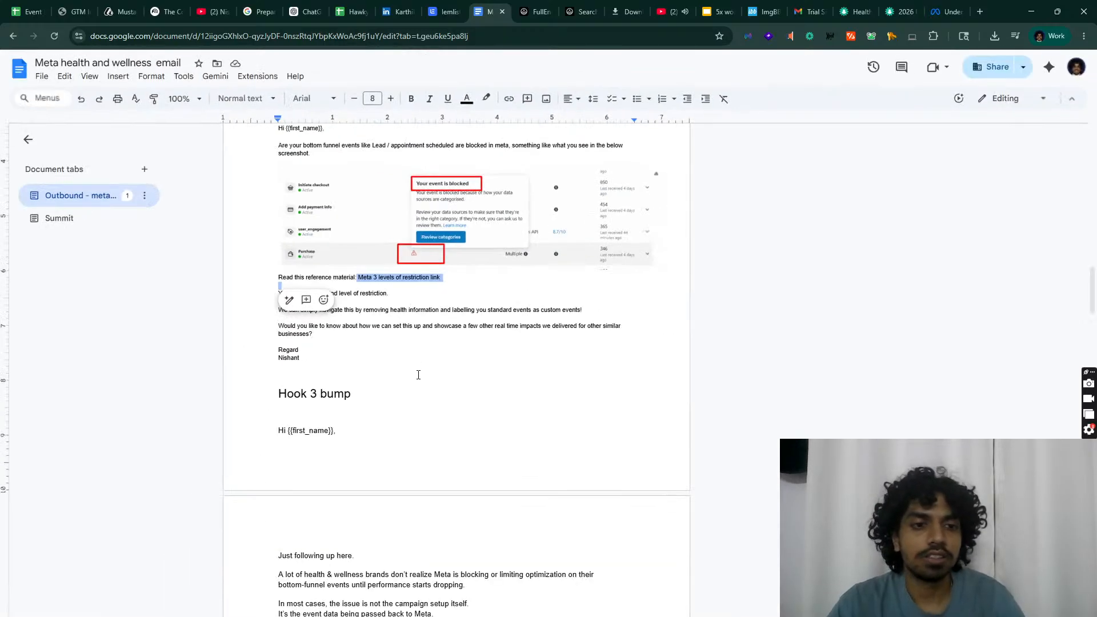
scroll(364, 396, down, 4)
drag(318, 448, 226, 173)
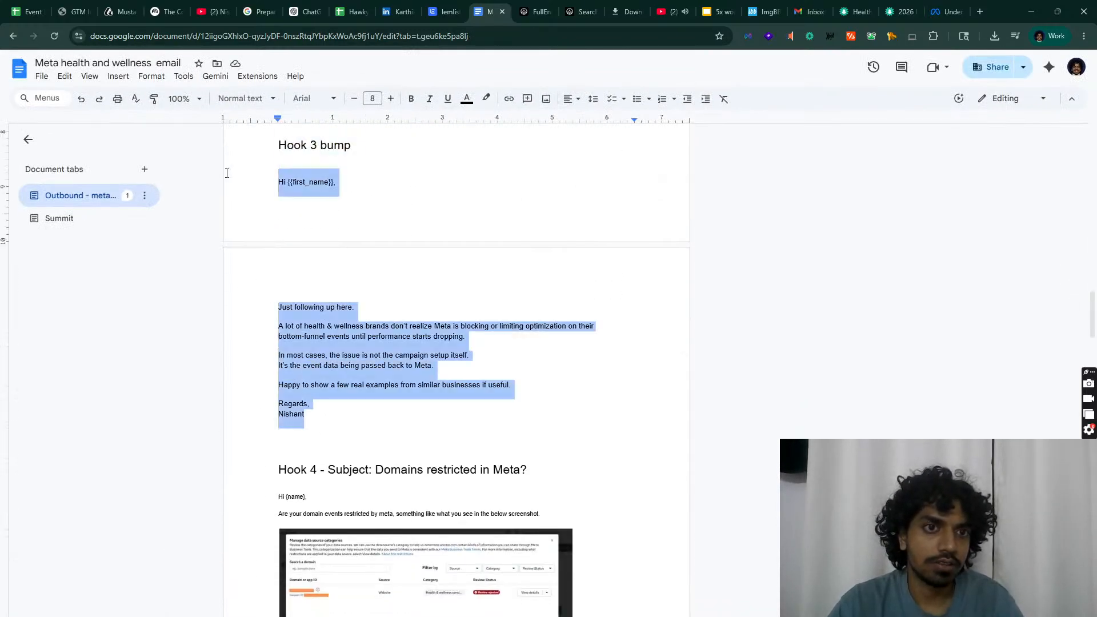
click(444, 11)
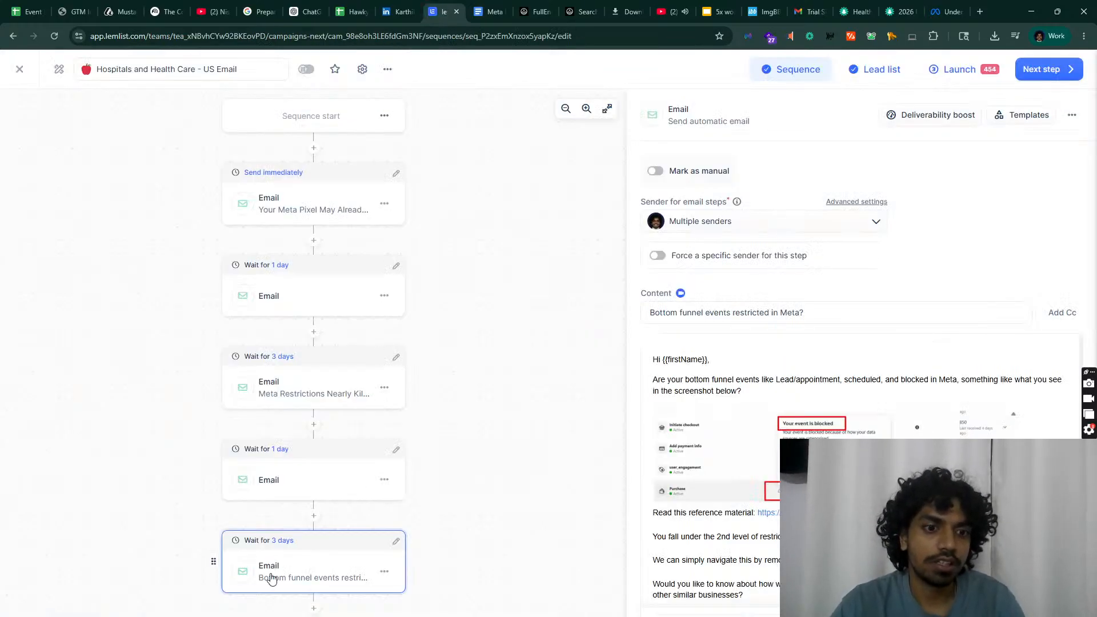
Step: Add a new email step at the end and paste the 'Just following up here' Hook 3 bump
click(314, 609)
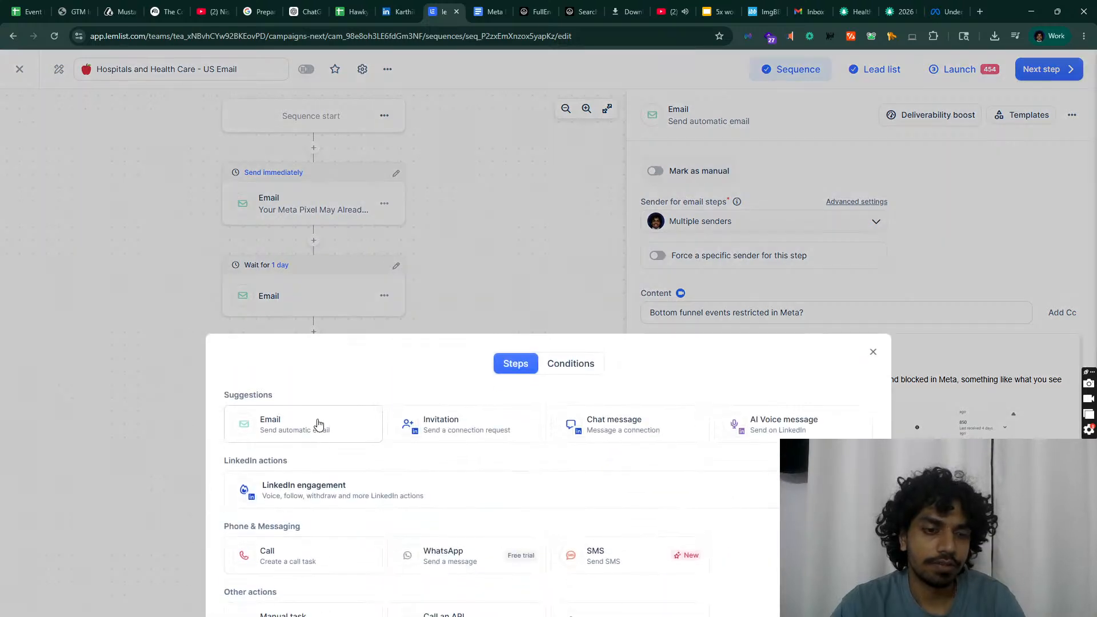
click(319, 422)
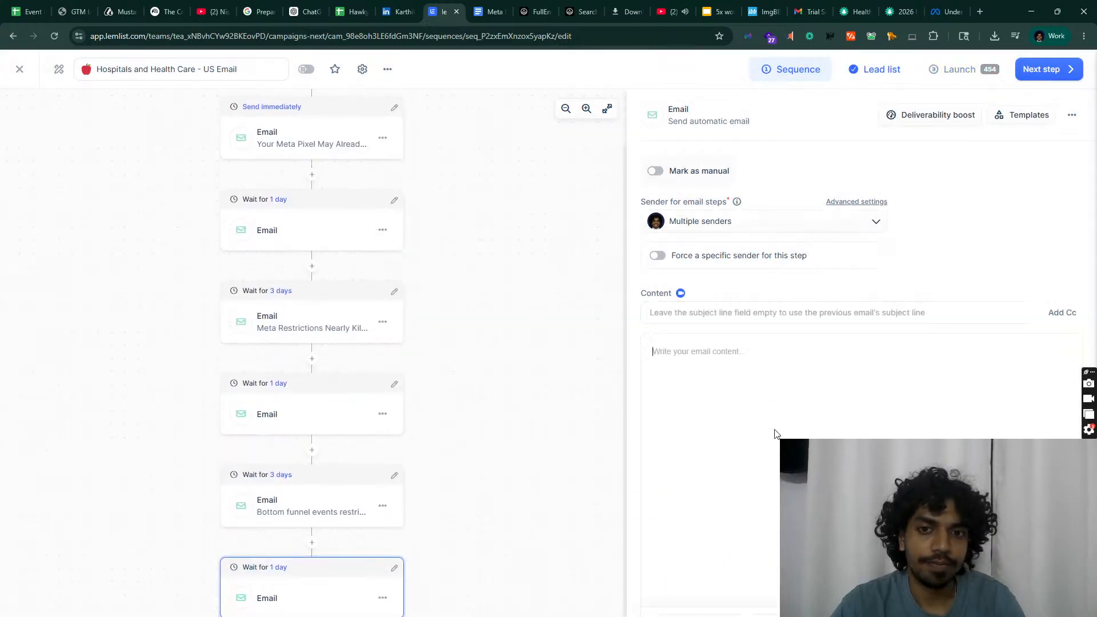
key(ctrl+v)
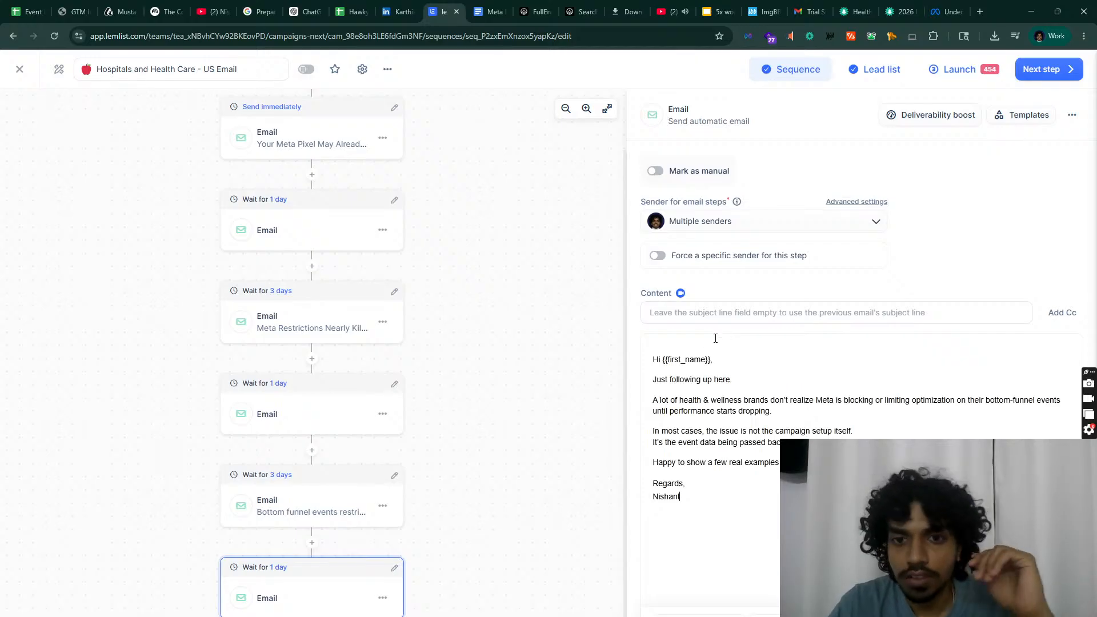
click(659, 346)
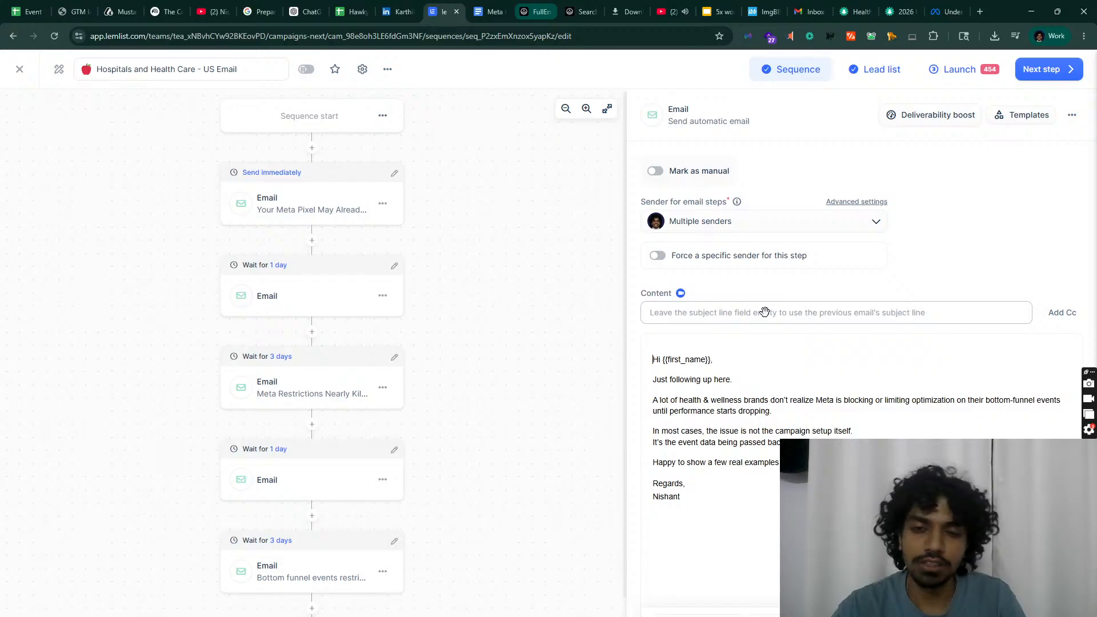
click(684, 368)
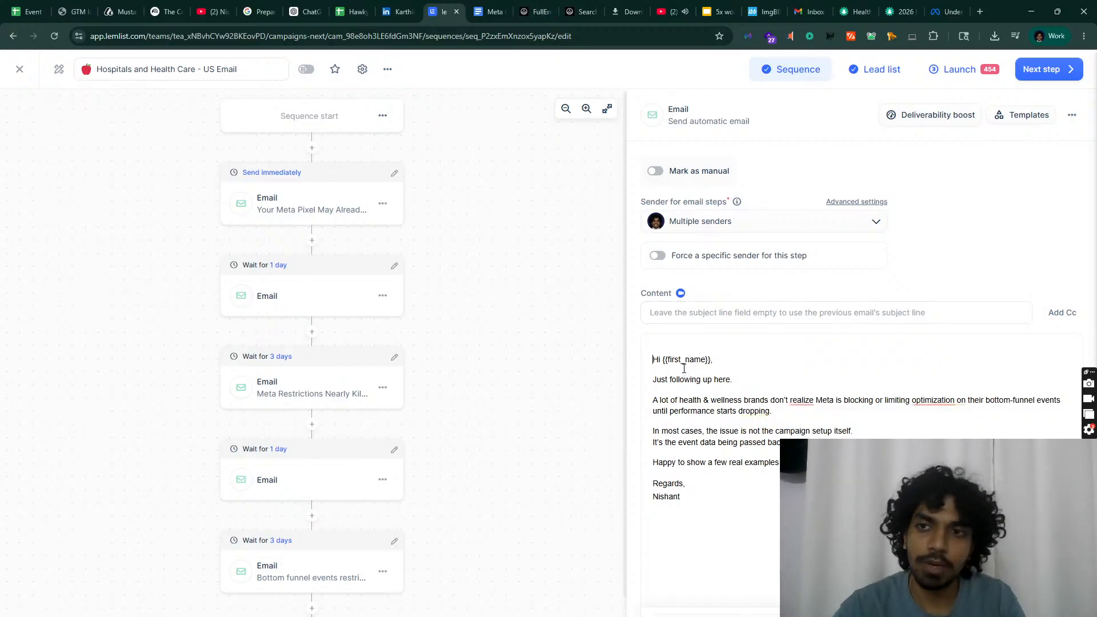
click(285, 588)
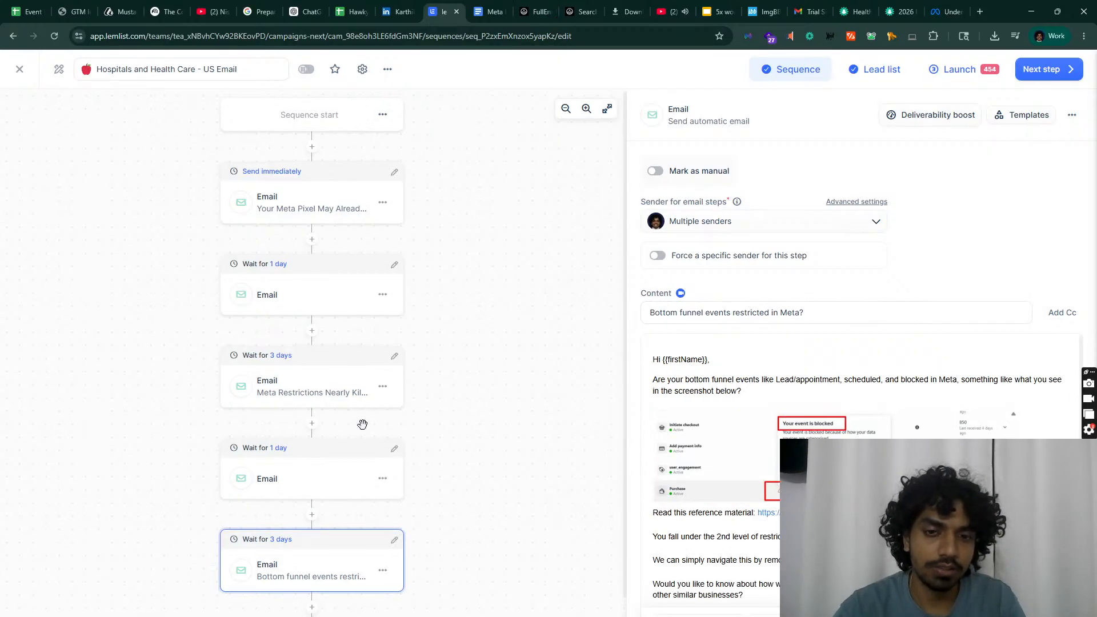
Step: Copy the Hook 4 subject 'Domains restricted in Meta?' from the Google Doc
scroll(362, 424, down, 1)
click(312, 449)
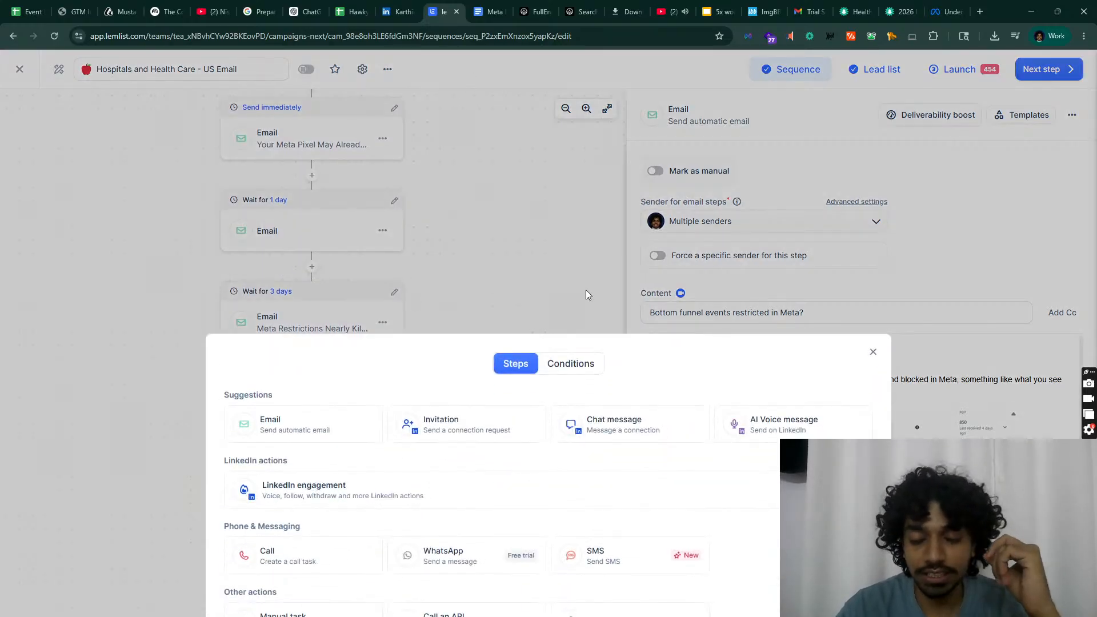
click(493, 12)
scroll(457, 127, down, 3)
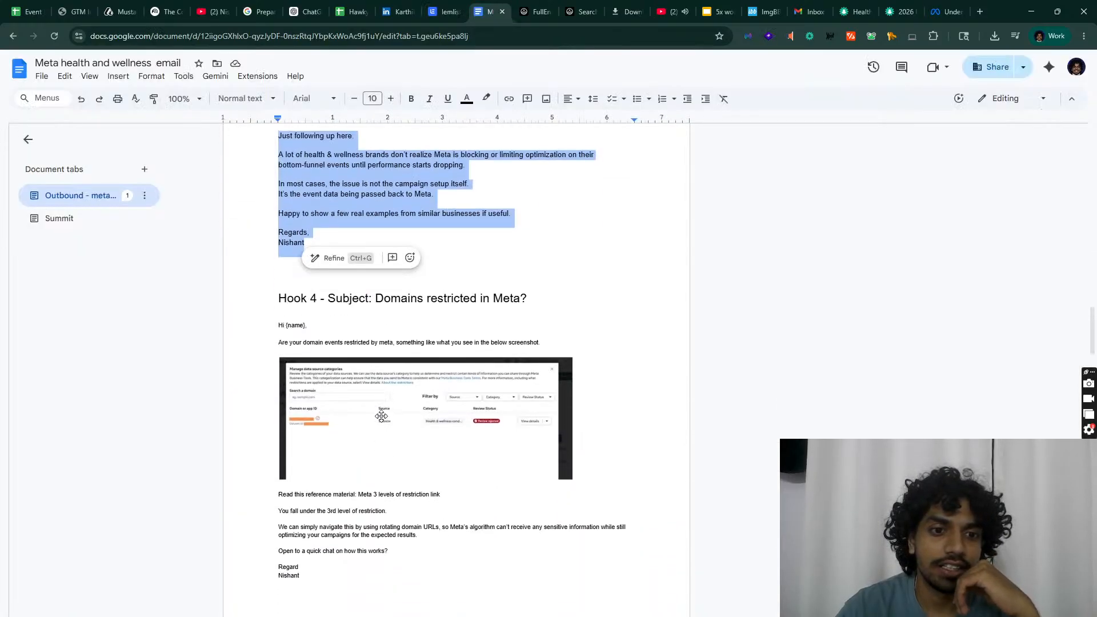
click(359, 416)
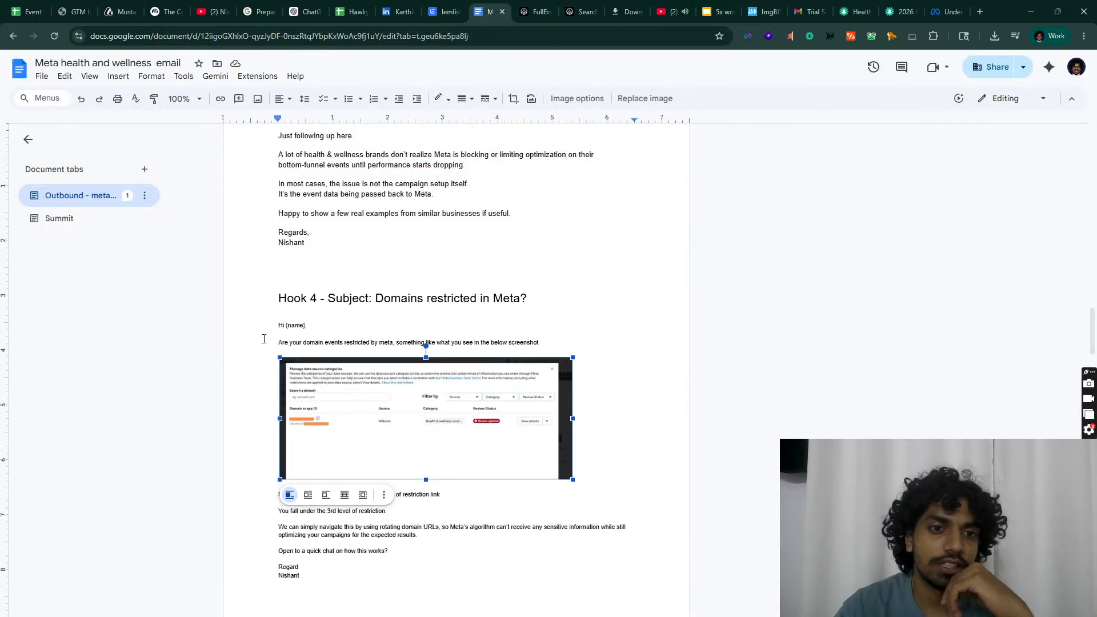
drag(375, 293, 603, 302)
key(ctrl+c)
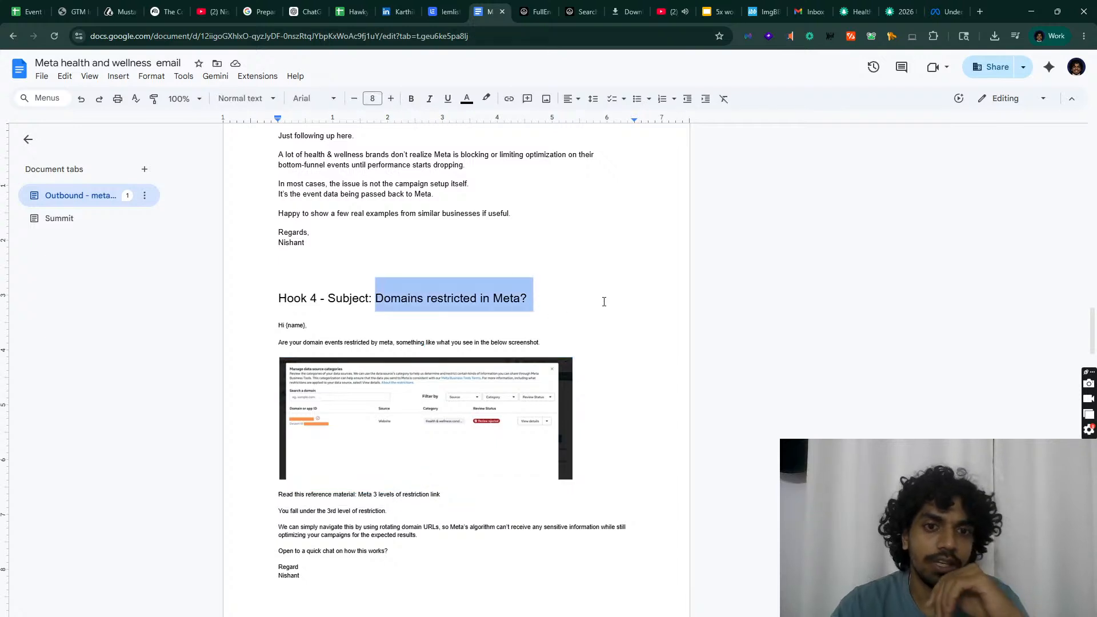
click(445, 11)
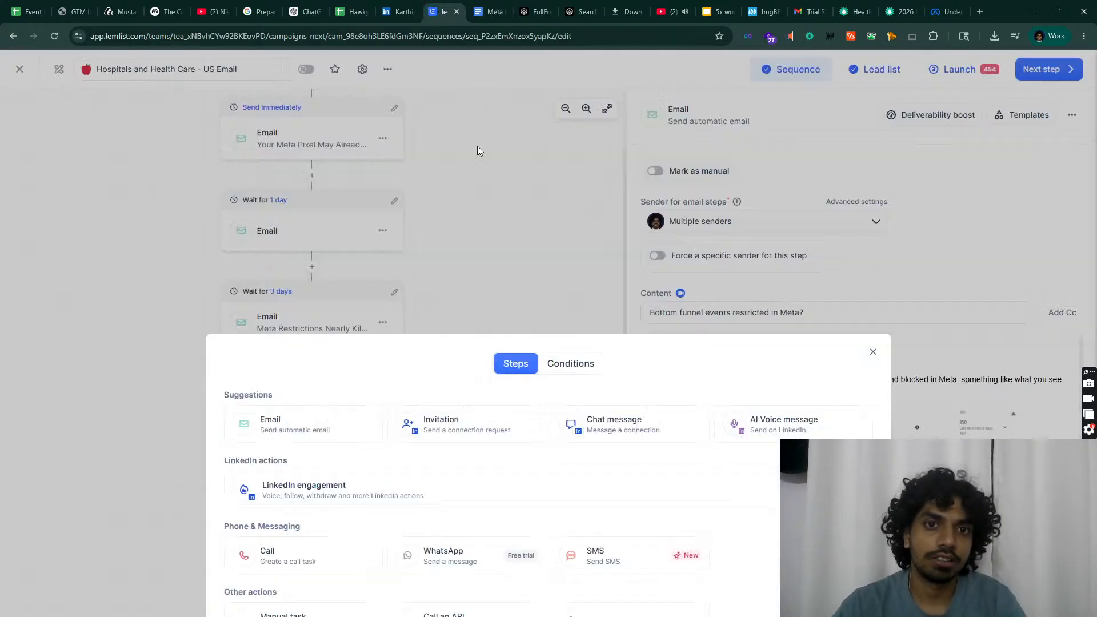
Step: Add a 3-day-wait email step with the subject 'Domains restricted in Meta?'
click(346, 433)
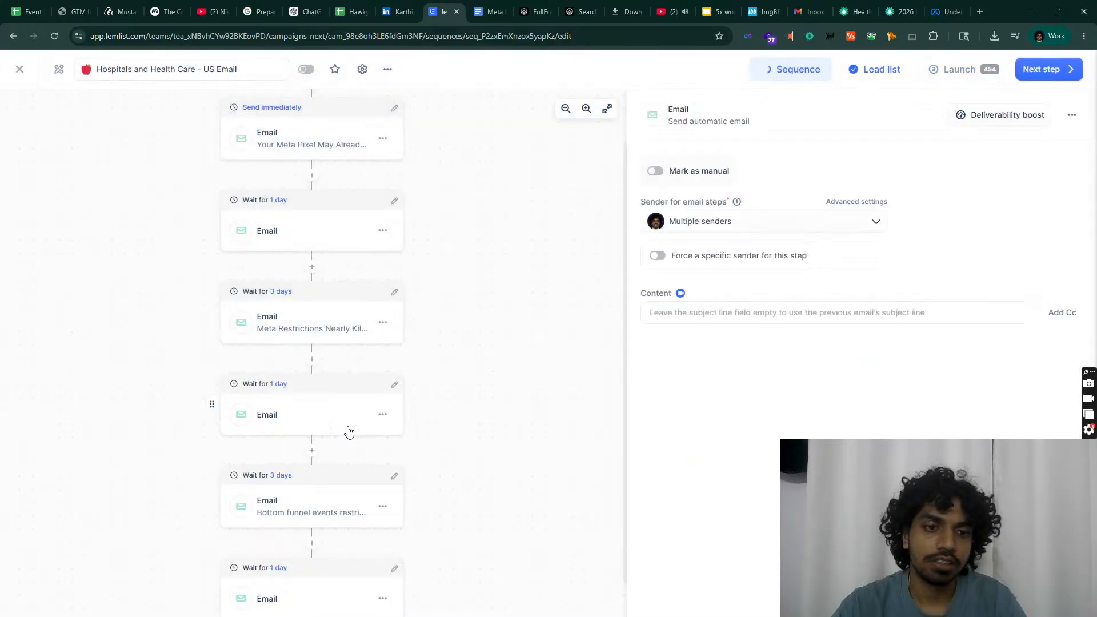
click(394, 570)
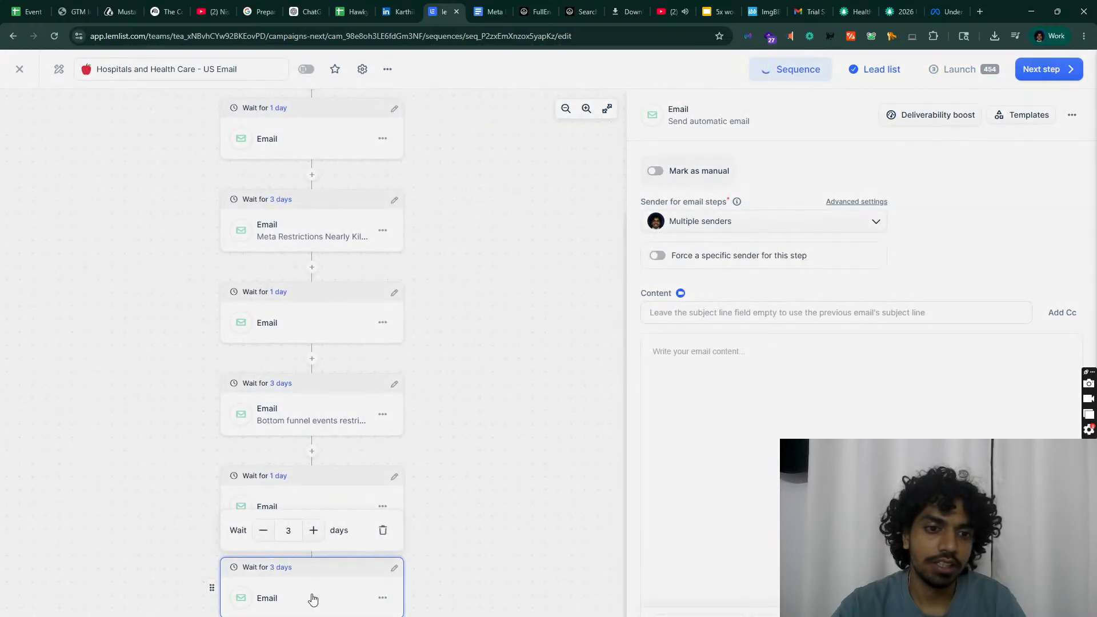
click(680, 370)
key(ctrl+v)
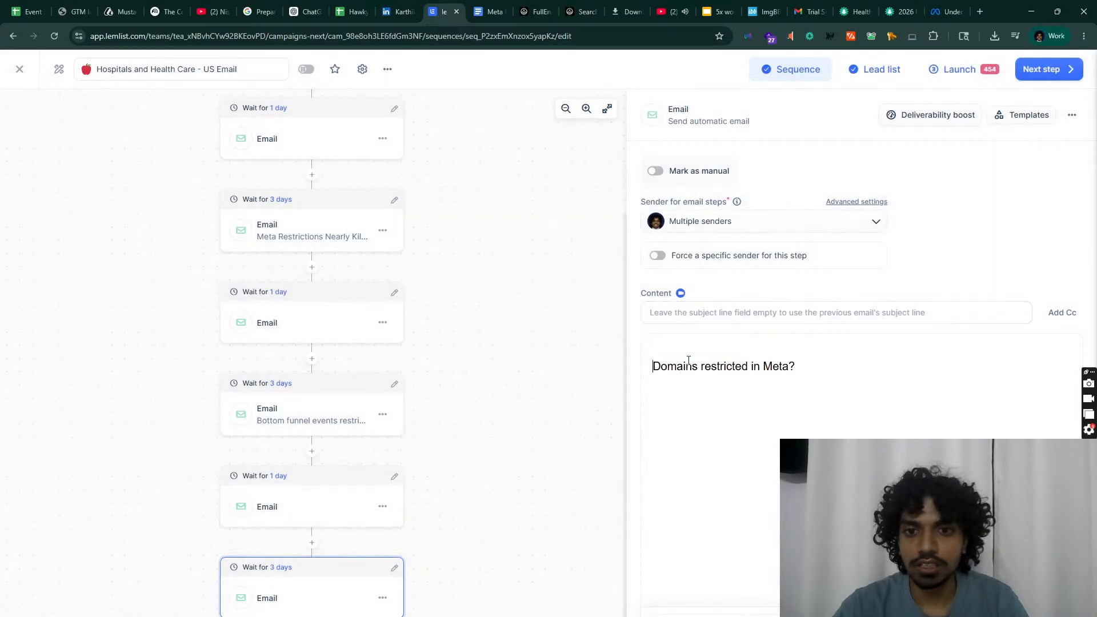
triple_click(712, 378)
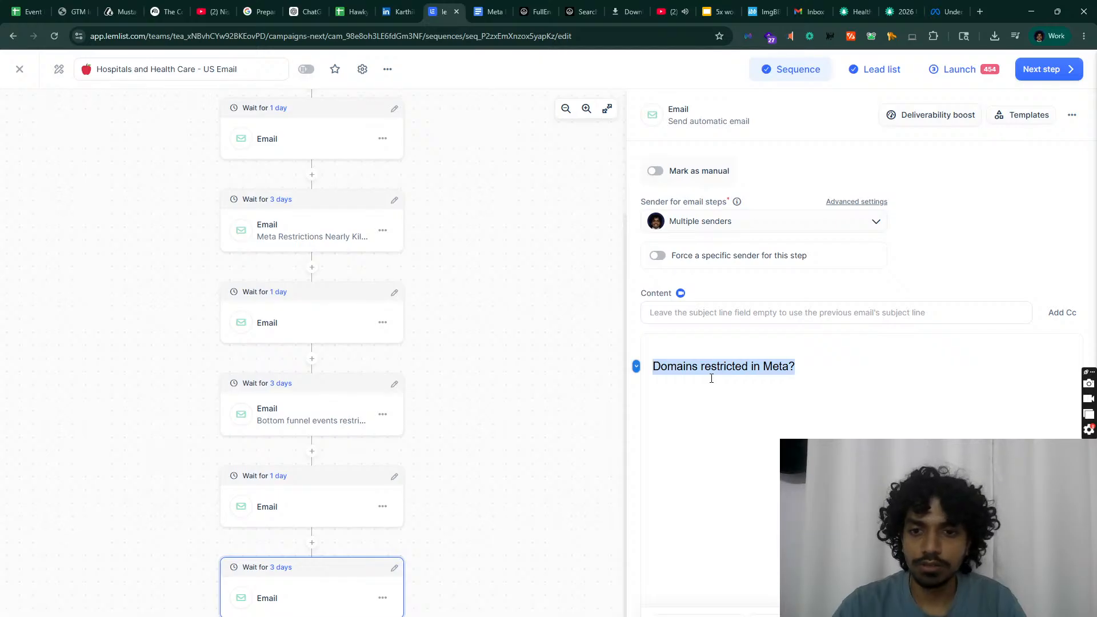
key(ctrl+x)
click(756, 320)
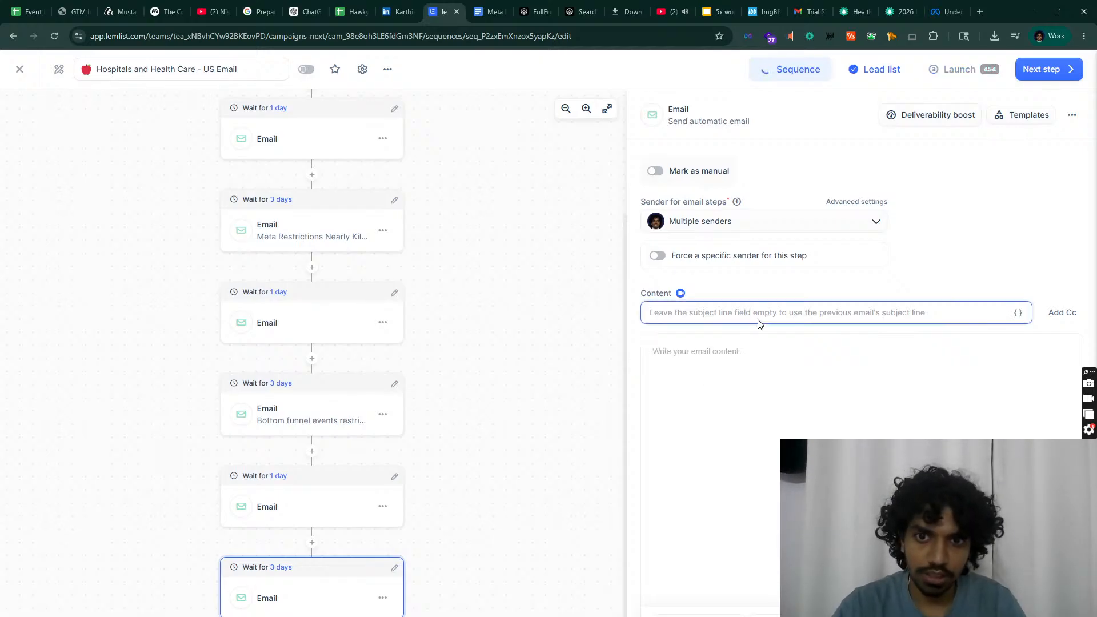
key(ctrl+v)
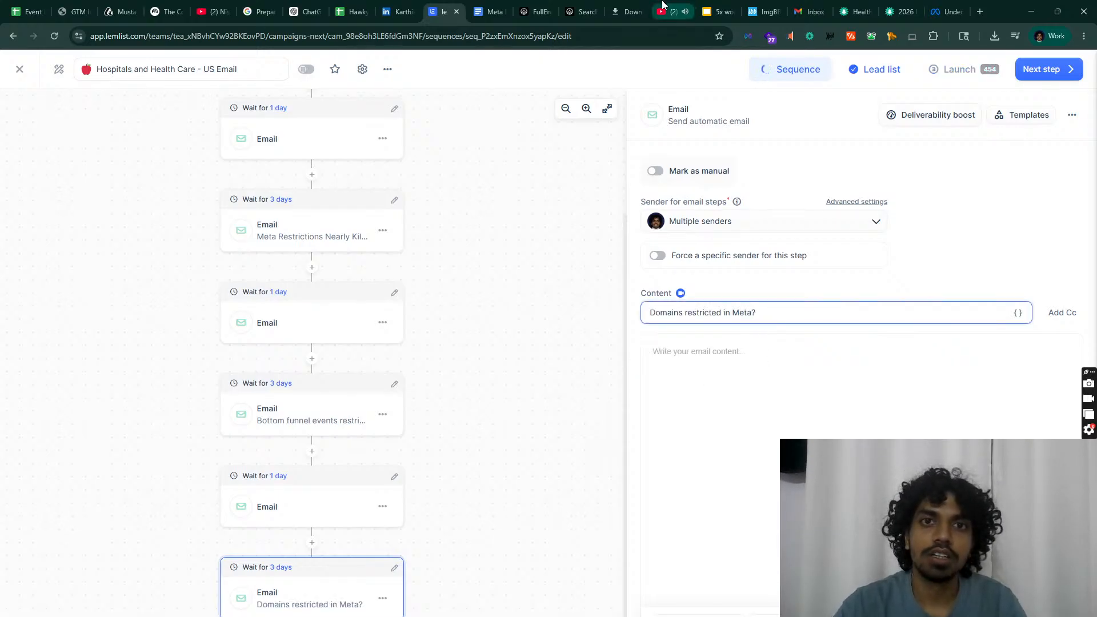
Step: Copy the Hook 4 body with its image from the doc into the new email
click(491, 7)
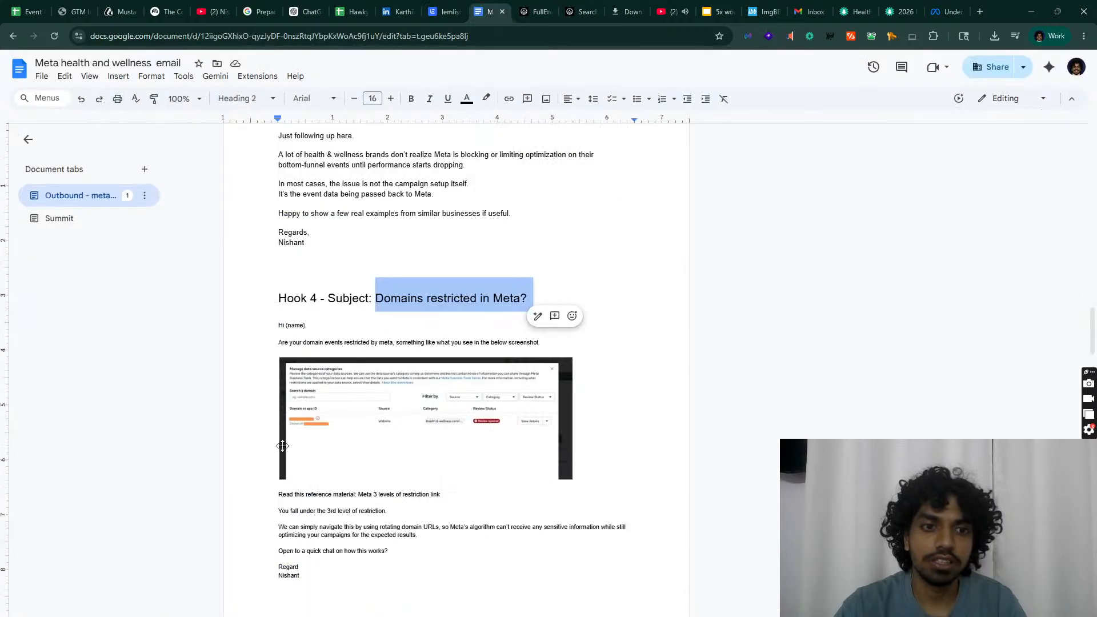
drag(279, 325, 379, 578)
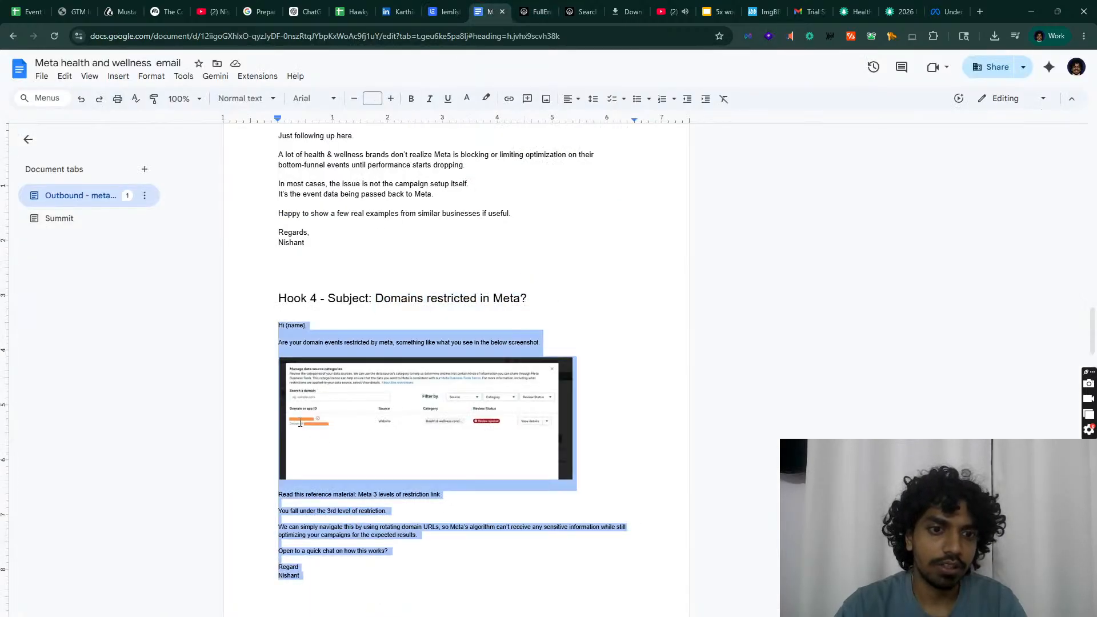
click(443, 11)
click(696, 376)
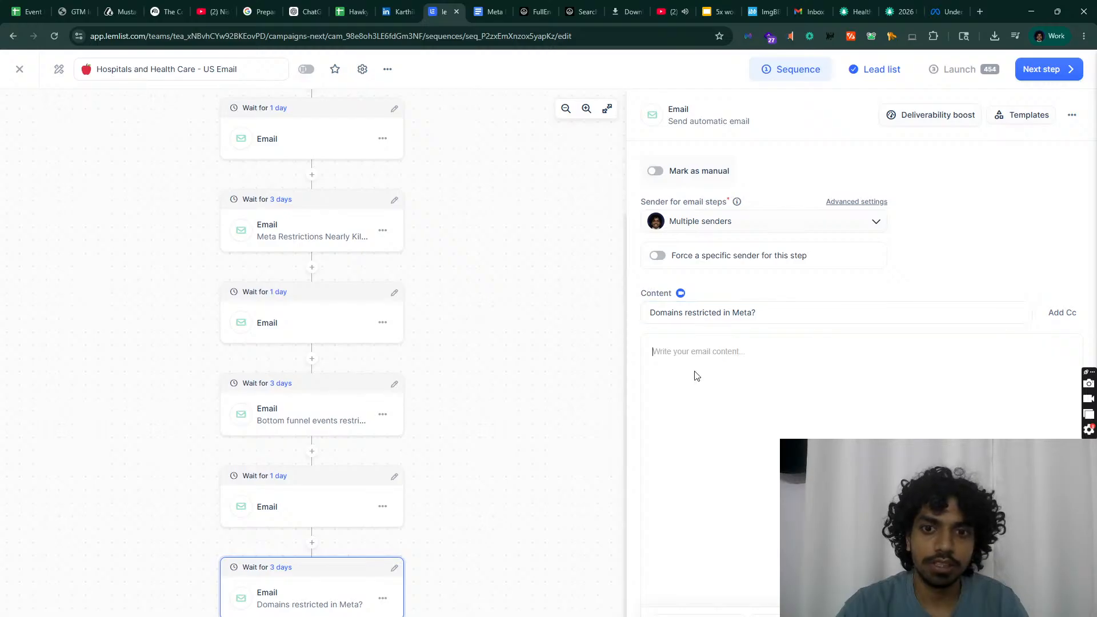
key(ctrl+v)
key(ctrl+Tab)
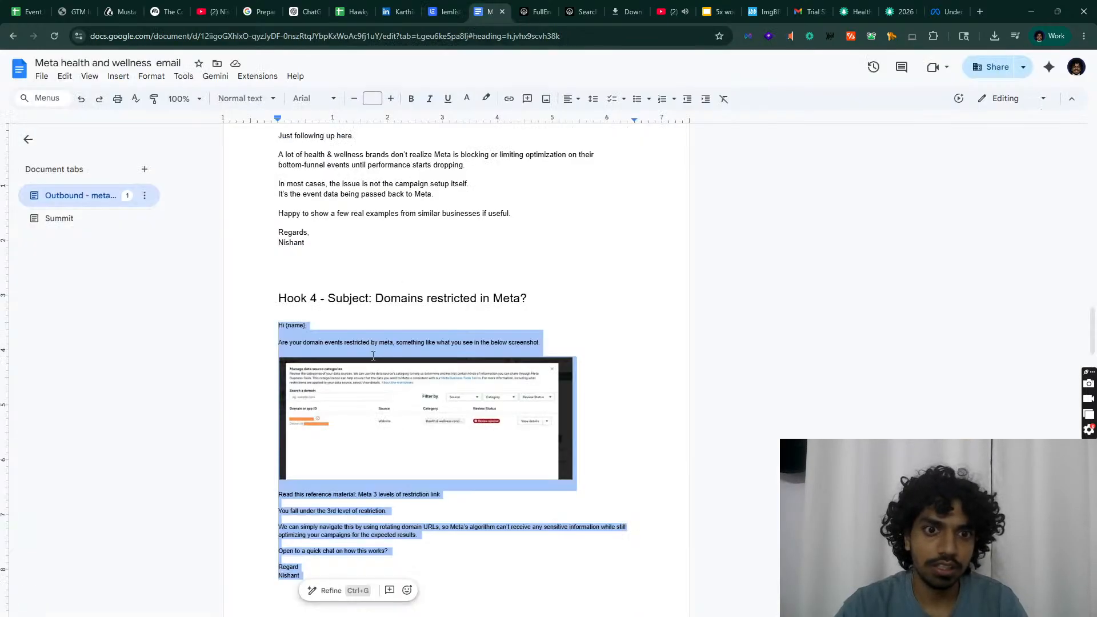
click(462, 352)
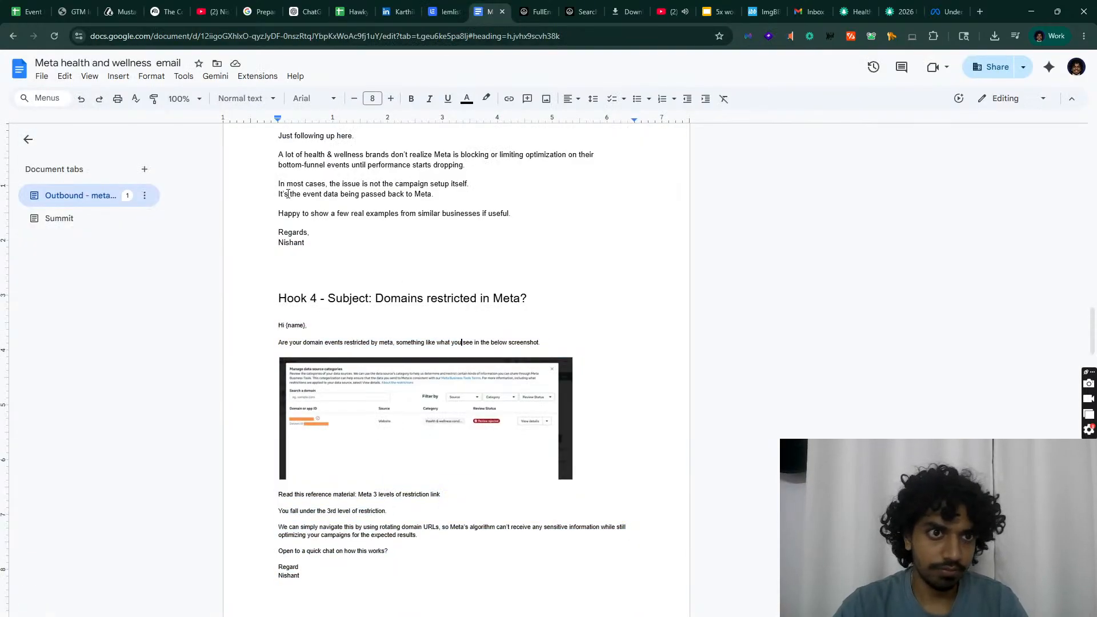
Step: Zoom the doc to 150% and snip the Meta data source categories screenshot
click(184, 98)
click(178, 245)
scroll(457, 410, down, 4)
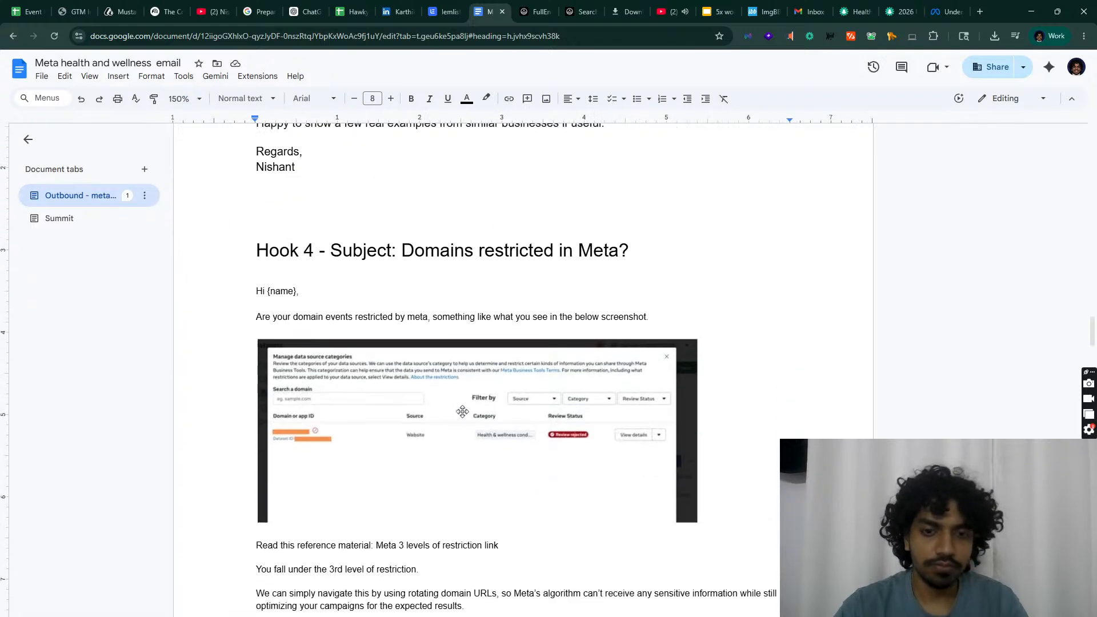
scroll(460, 387, up, 4)
scroll(461, 388, up, 1)
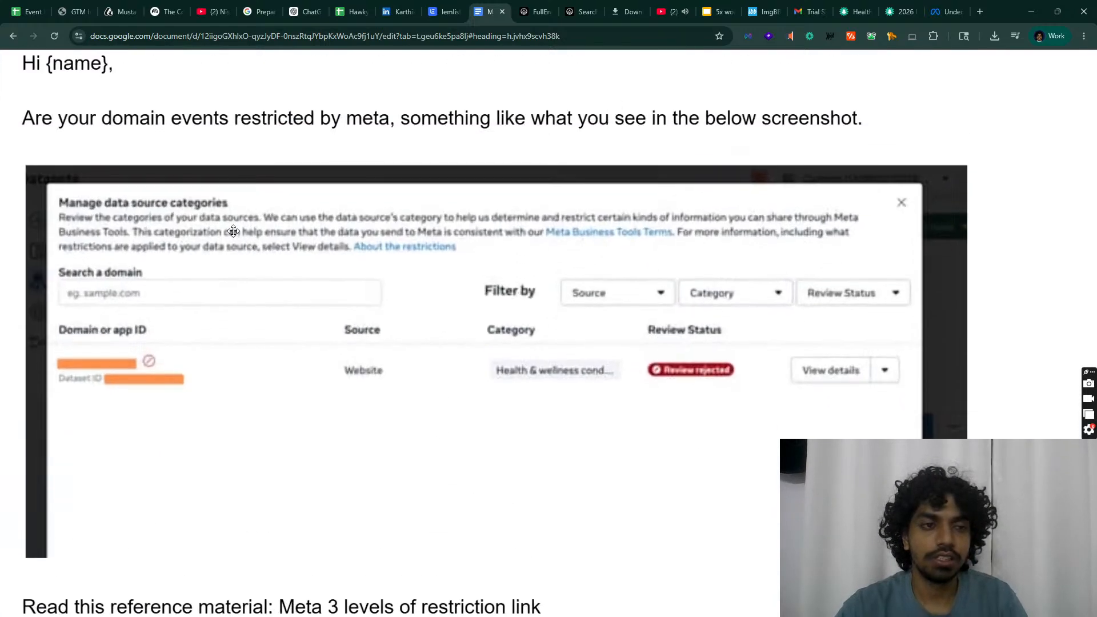
key(super+shift+s)
drag(21, 172, 967, 557)
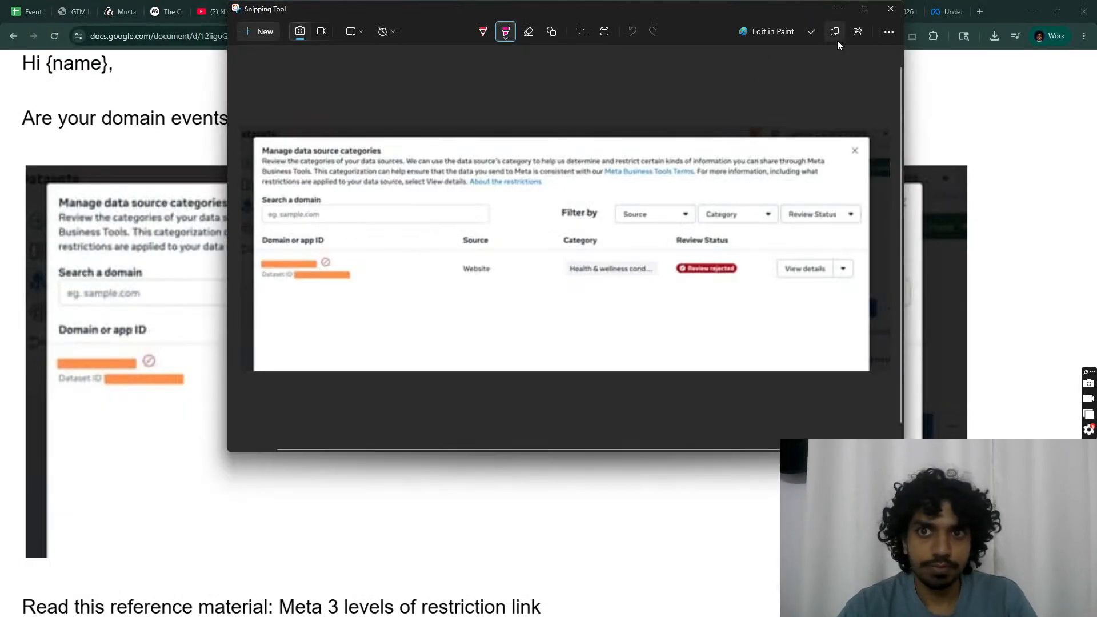
Step: Save the snip as a PNG in the Downloads folder
click(814, 37)
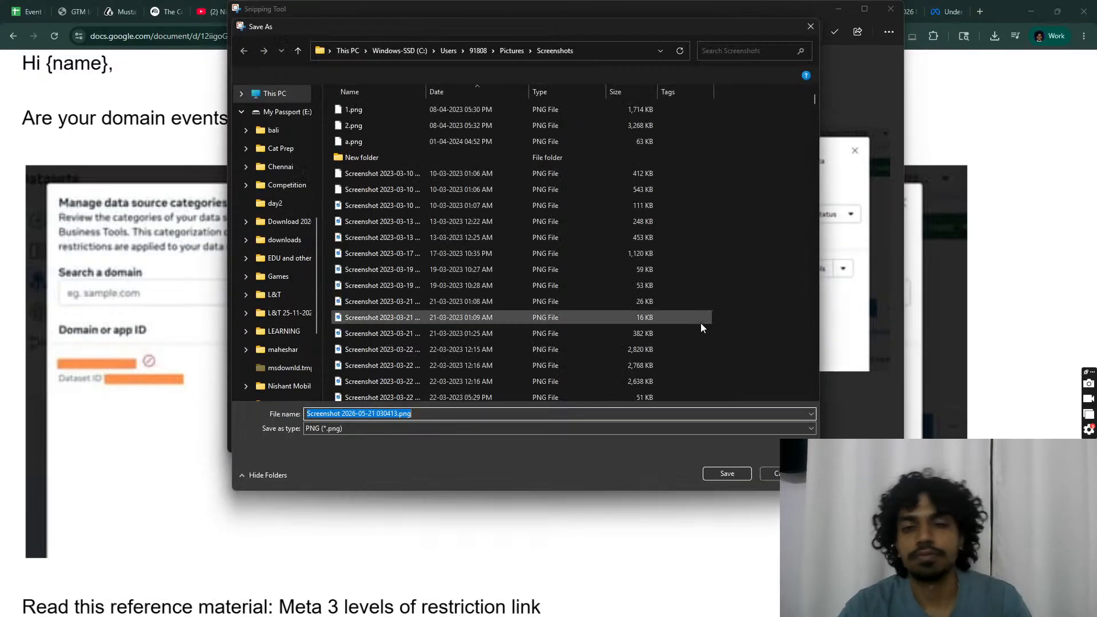
scroll(275, 164, up, 10)
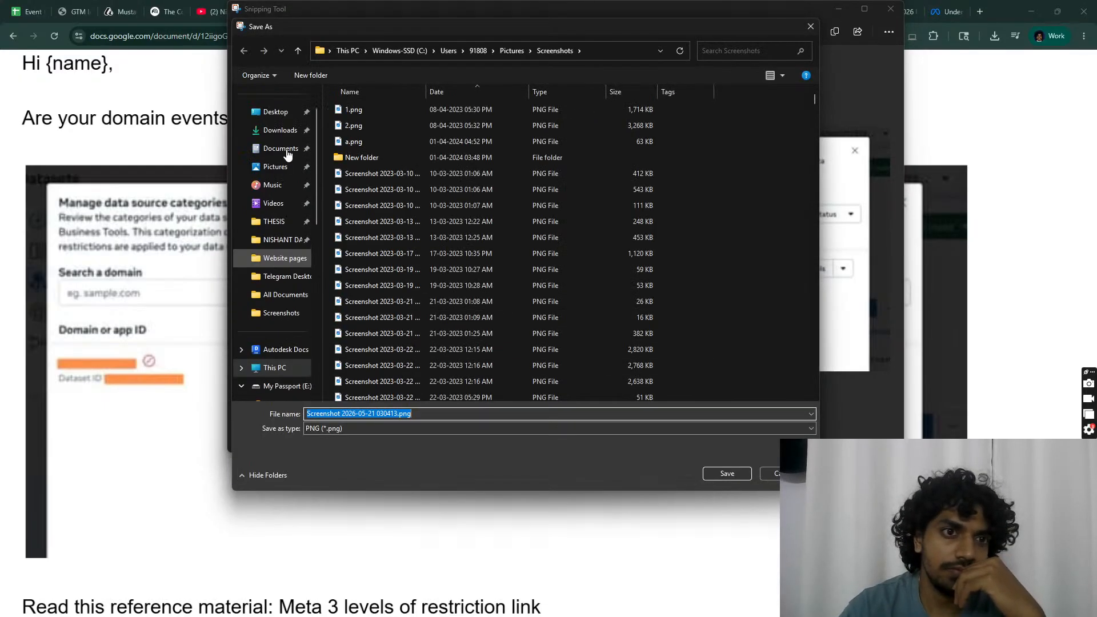
click(276, 169)
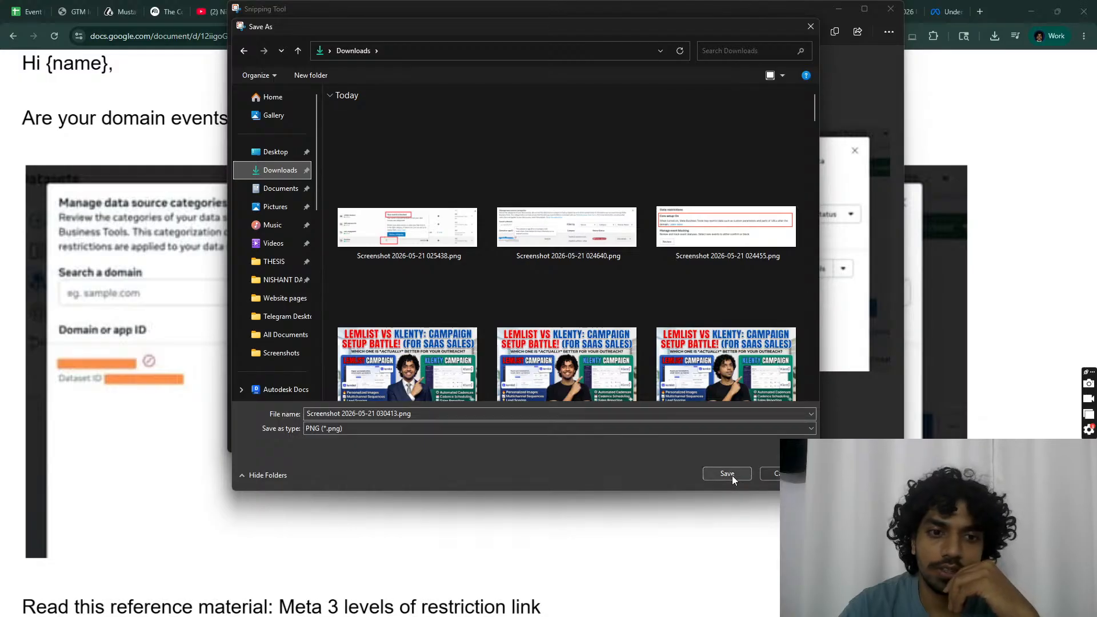
click(727, 474)
click(891, 8)
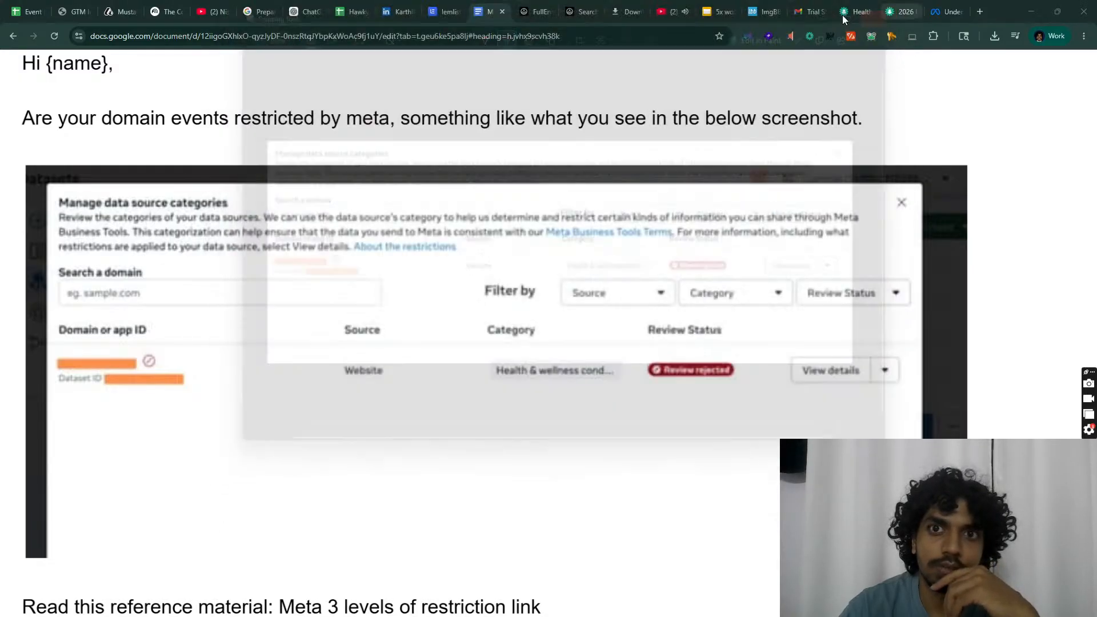
click(765, 7)
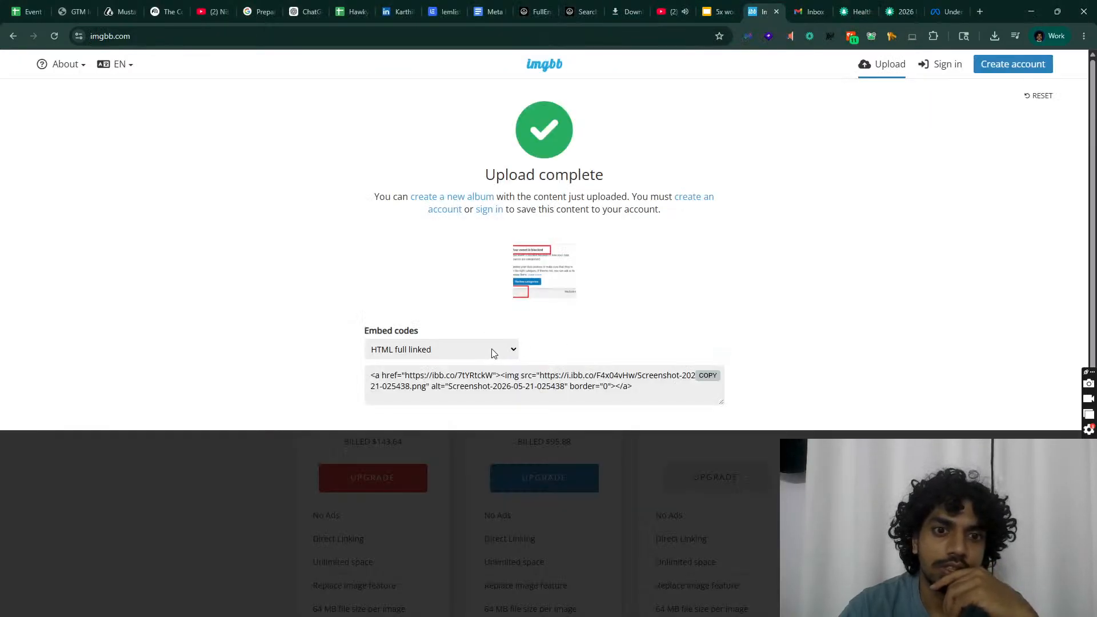
Step: Reset ImgBB, pick the new screenshot from Downloads and start uploading it
click(1041, 96)
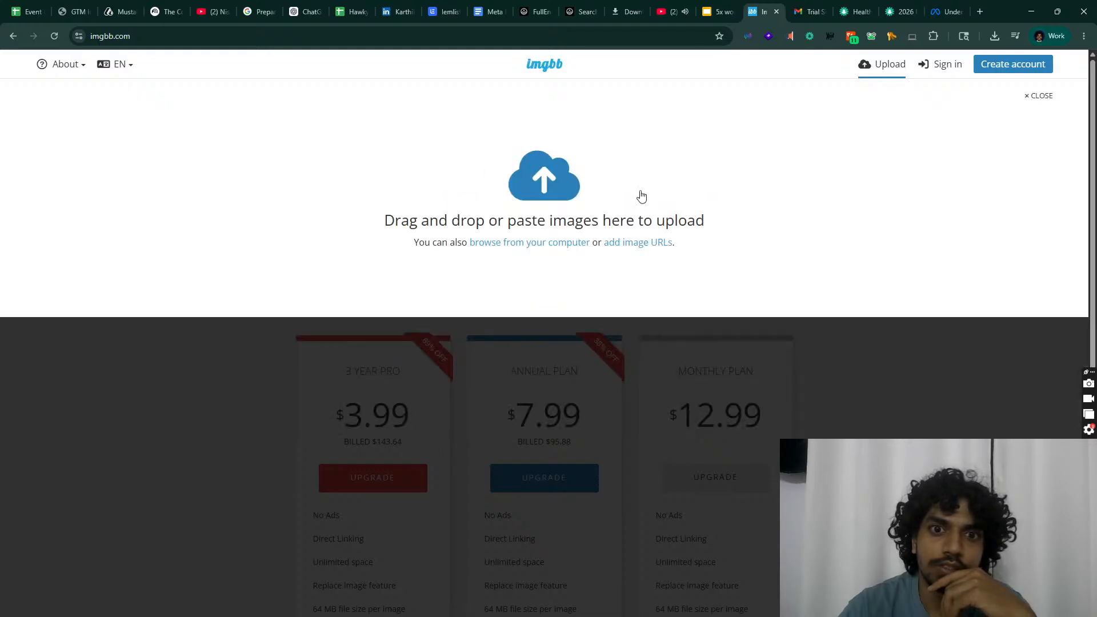
click(535, 243)
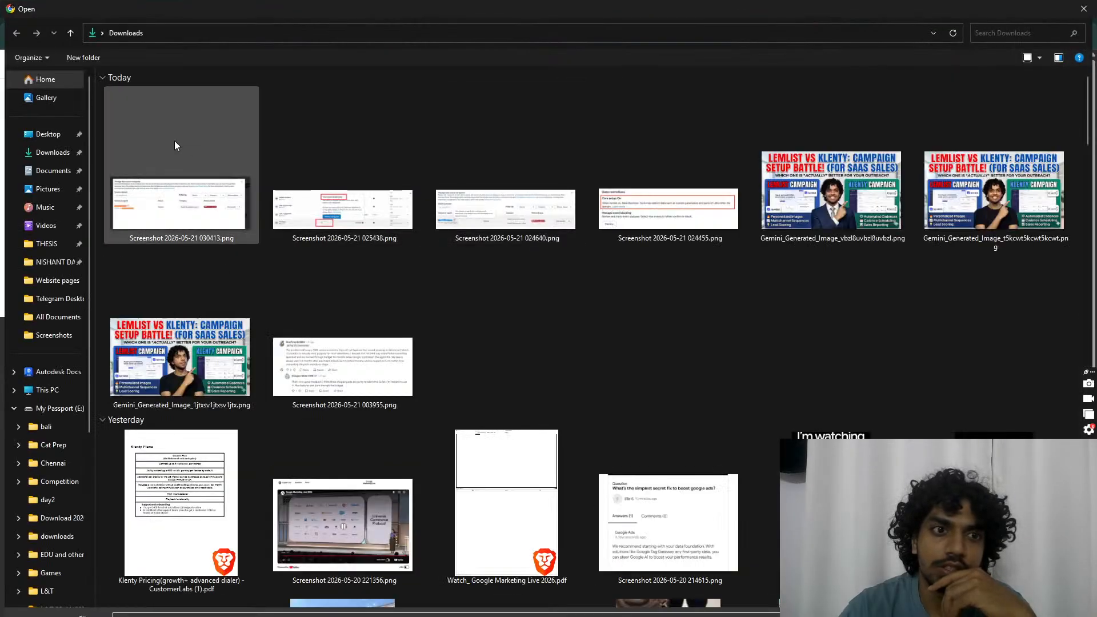
double_click(173, 143)
click(510, 359)
click(511, 360)
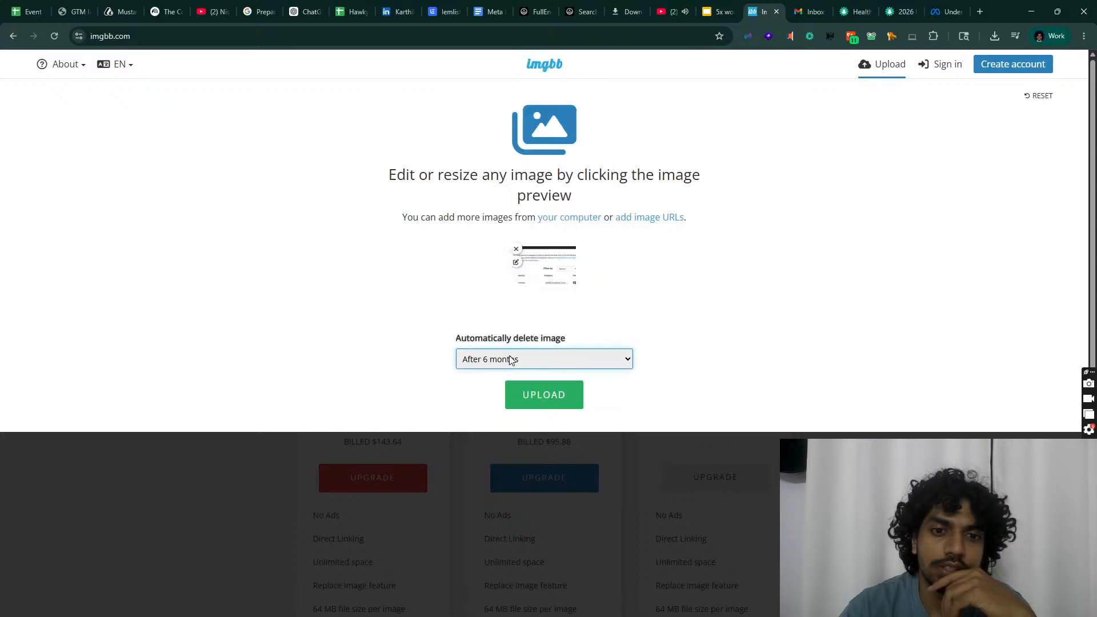
click(536, 393)
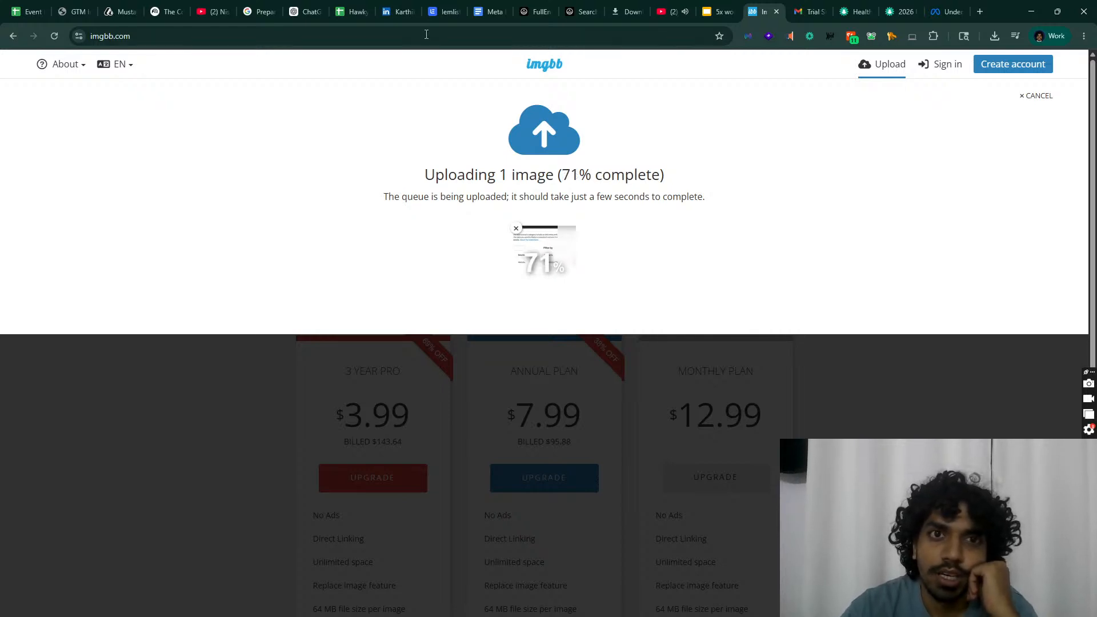
click(445, 11)
scroll(424, 404, up, 5)
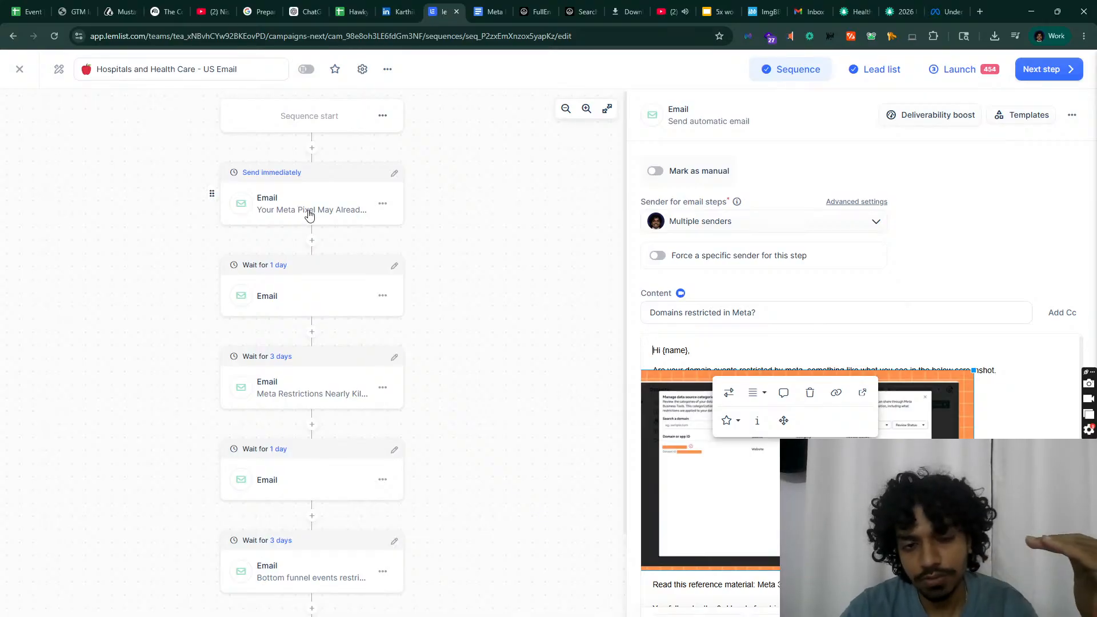
Step: Review the opening, Meta Restrictions, Bottom funnel events and Domains restricted in Meta? emails
click(326, 304)
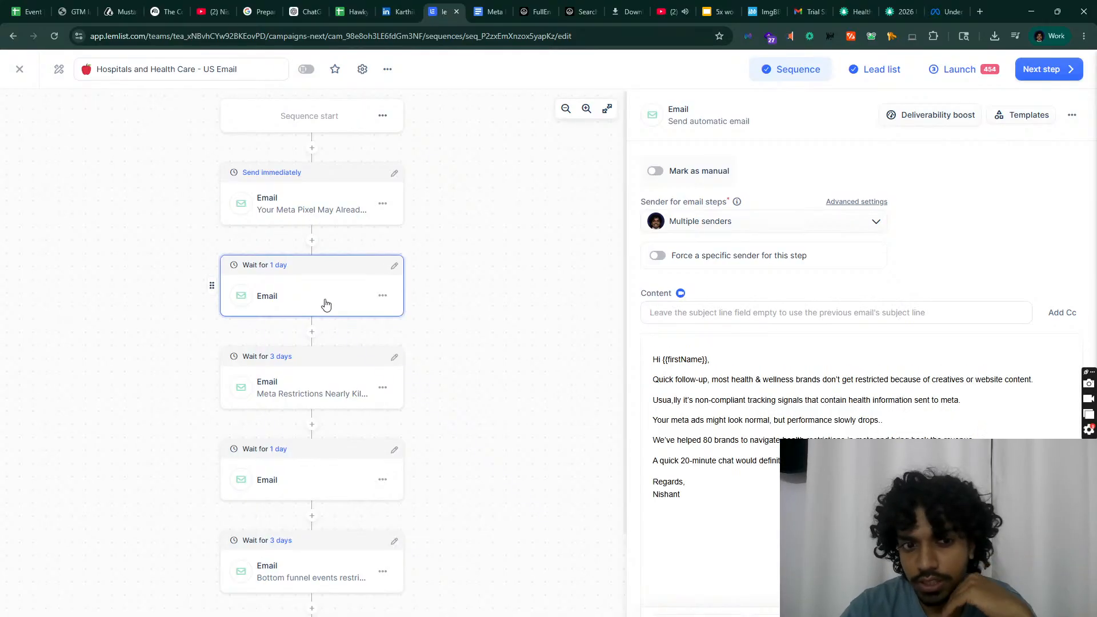
click(302, 393)
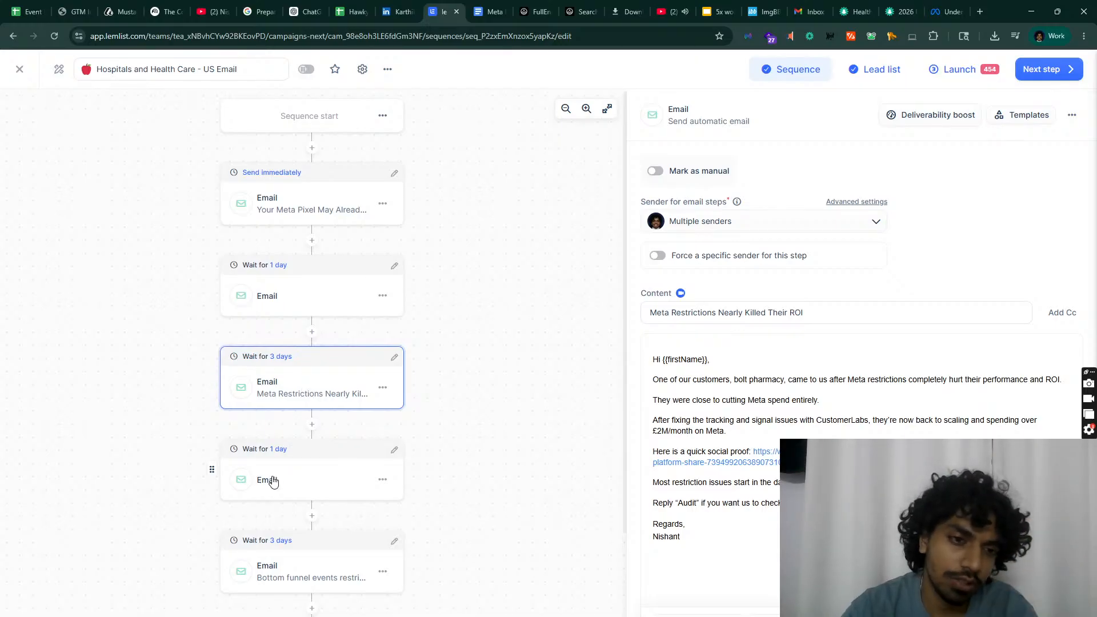
click(256, 206)
click(295, 372)
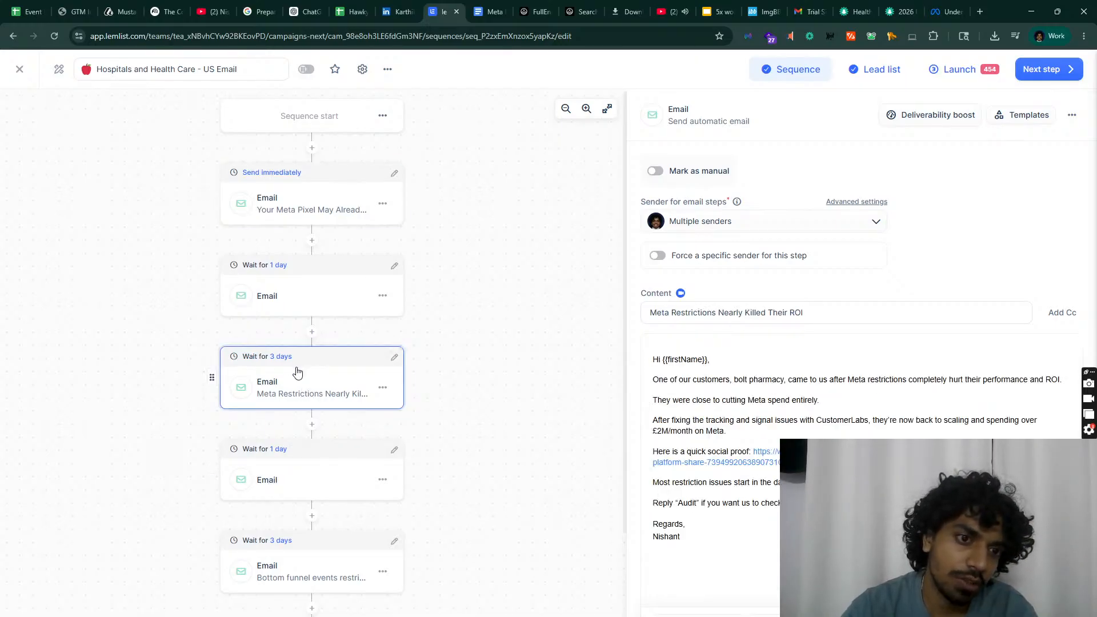
scroll(269, 411, down, 3)
click(257, 427)
click(295, 597)
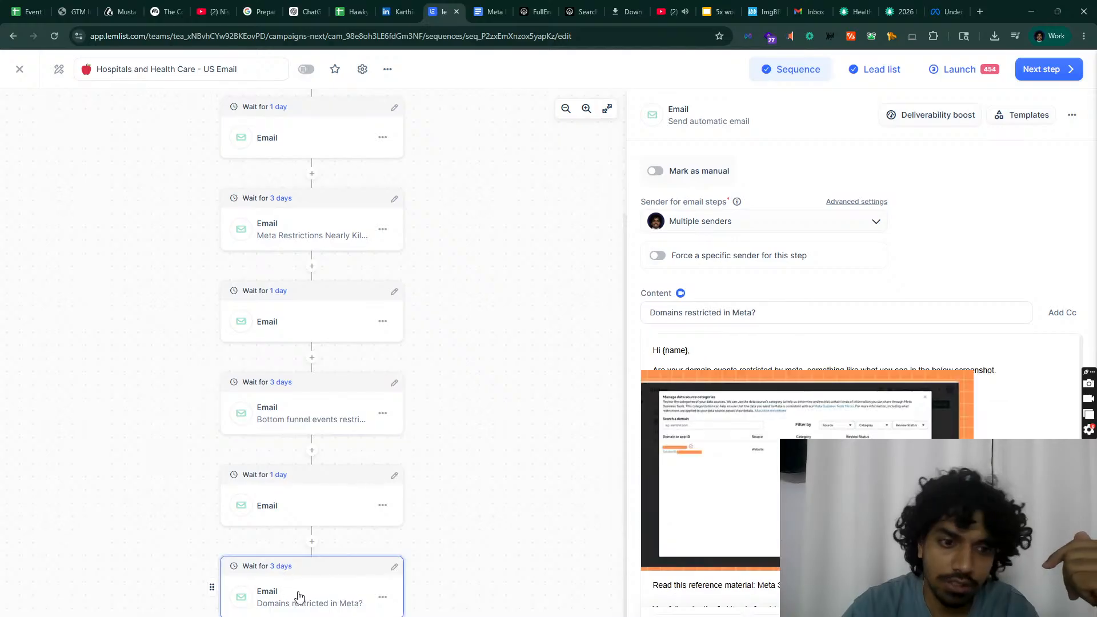
scroll(289, 400, up, 2)
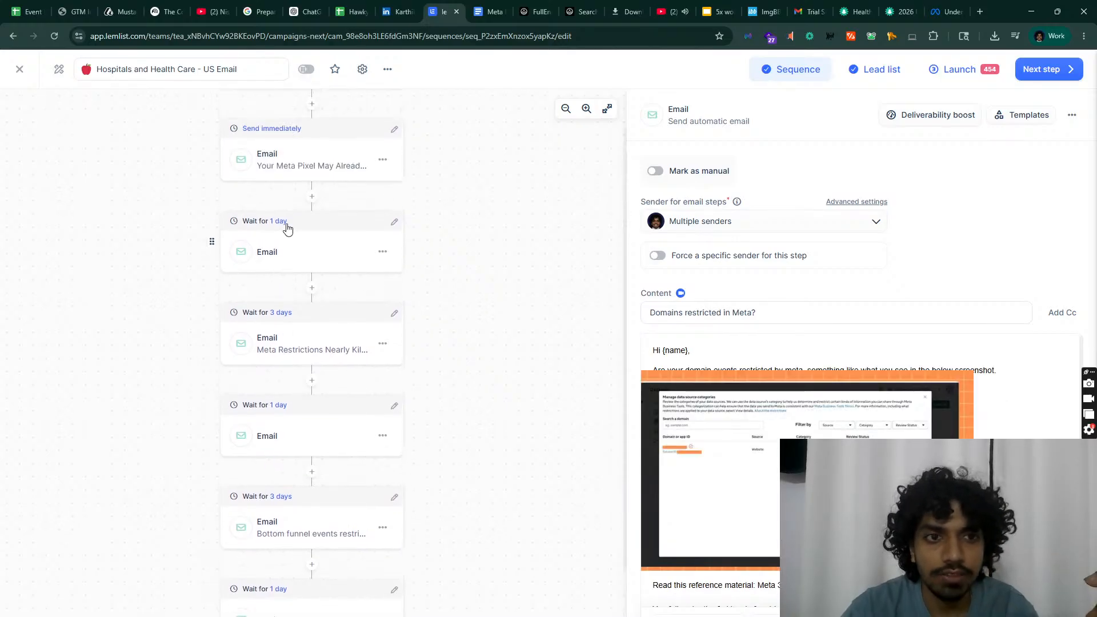
Step: Check the remaining follow-up emails and bring up the step-type chooser below the last step
click(288, 246)
scroll(318, 349, down, 2)
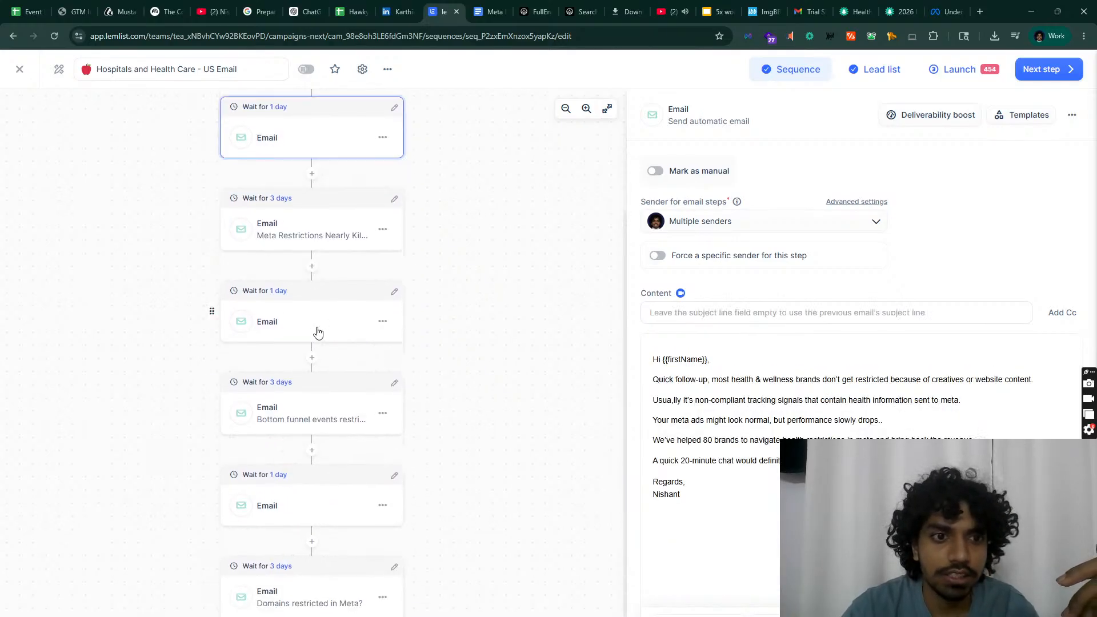
click(318, 331)
click(293, 508)
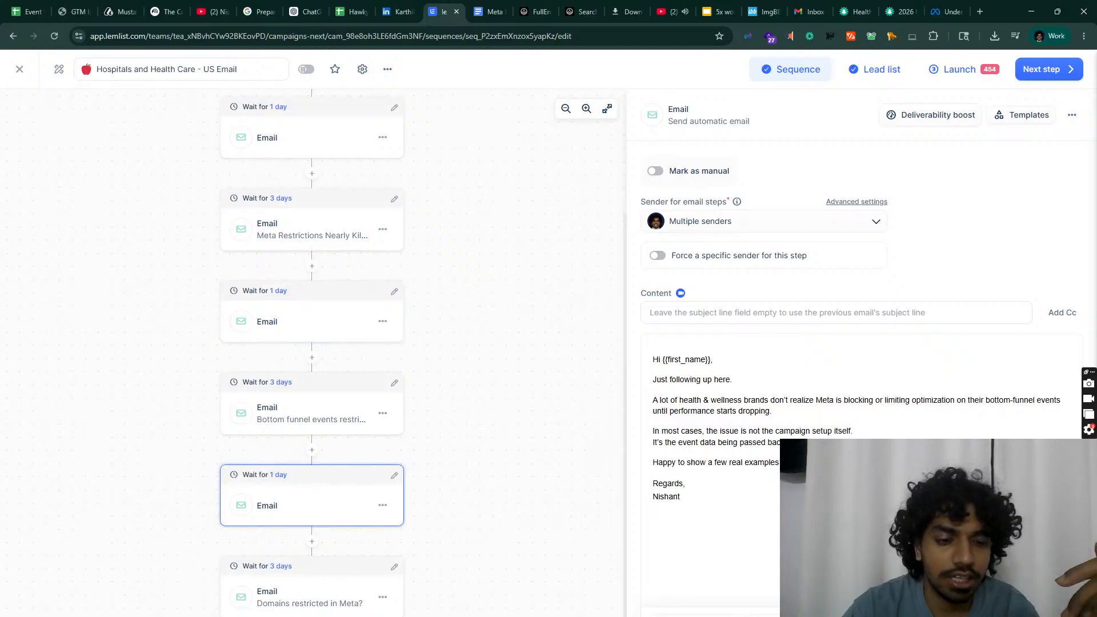
click(312, 541)
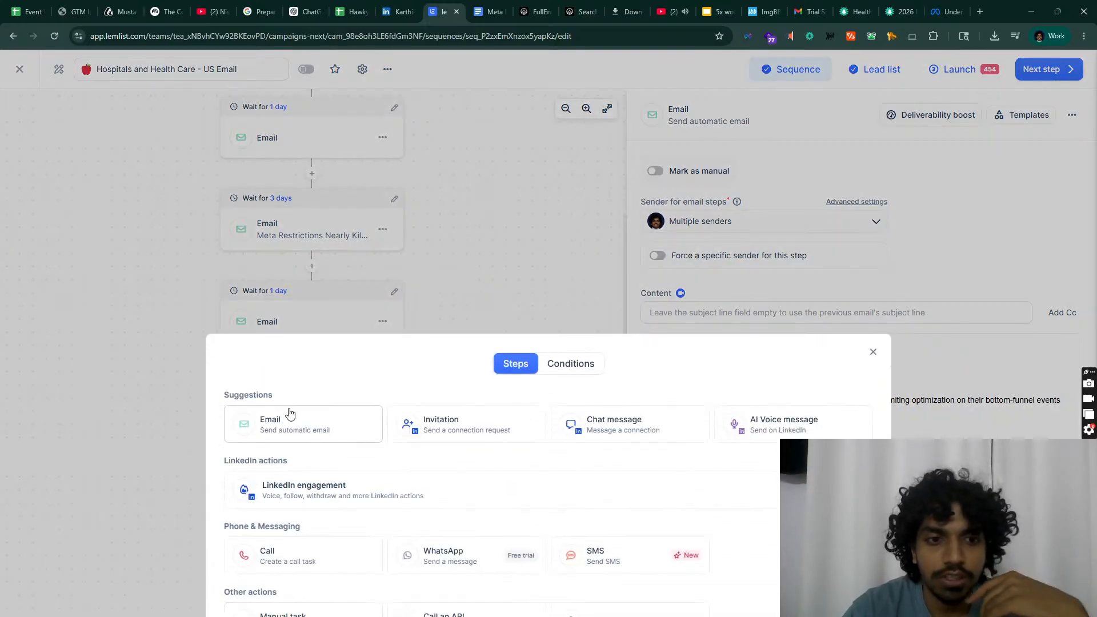
Step: Add a new automatic email step and select the quick follow-up text in the email document
click(290, 412)
click(490, 12)
scroll(402, 456, down, 3)
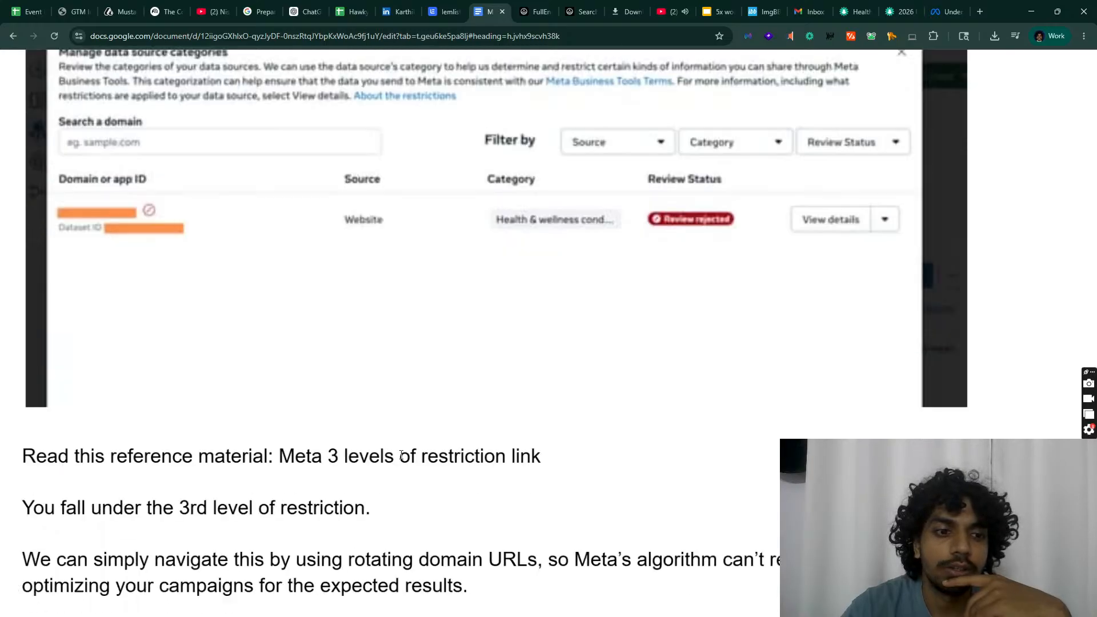
scroll(402, 455, down, 10)
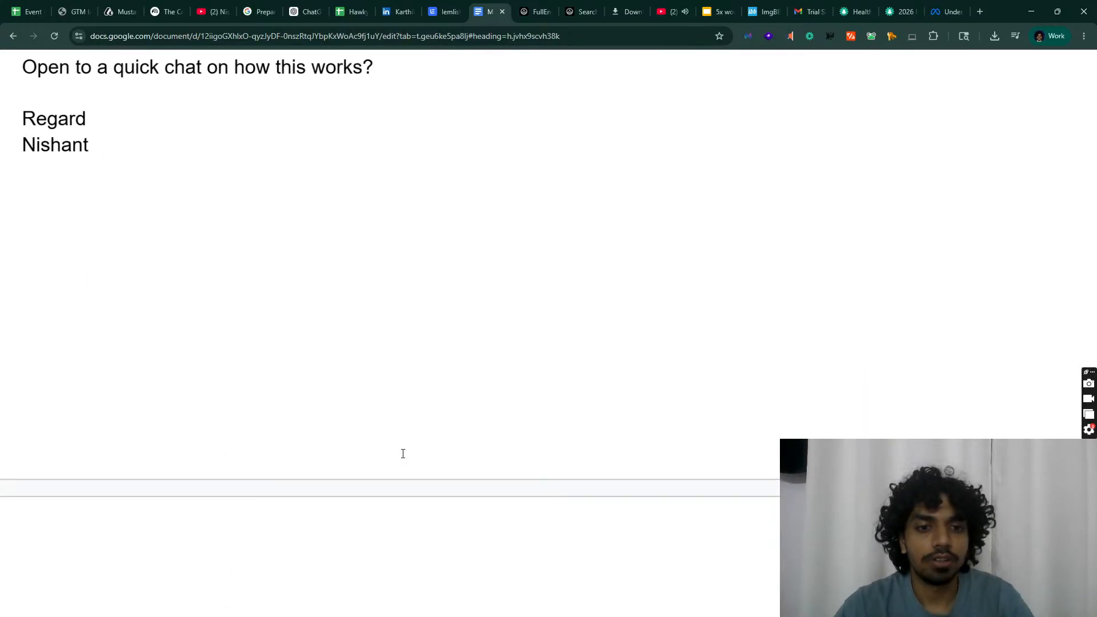
scroll(403, 454, down, 5)
scroll(401, 465, down, 4)
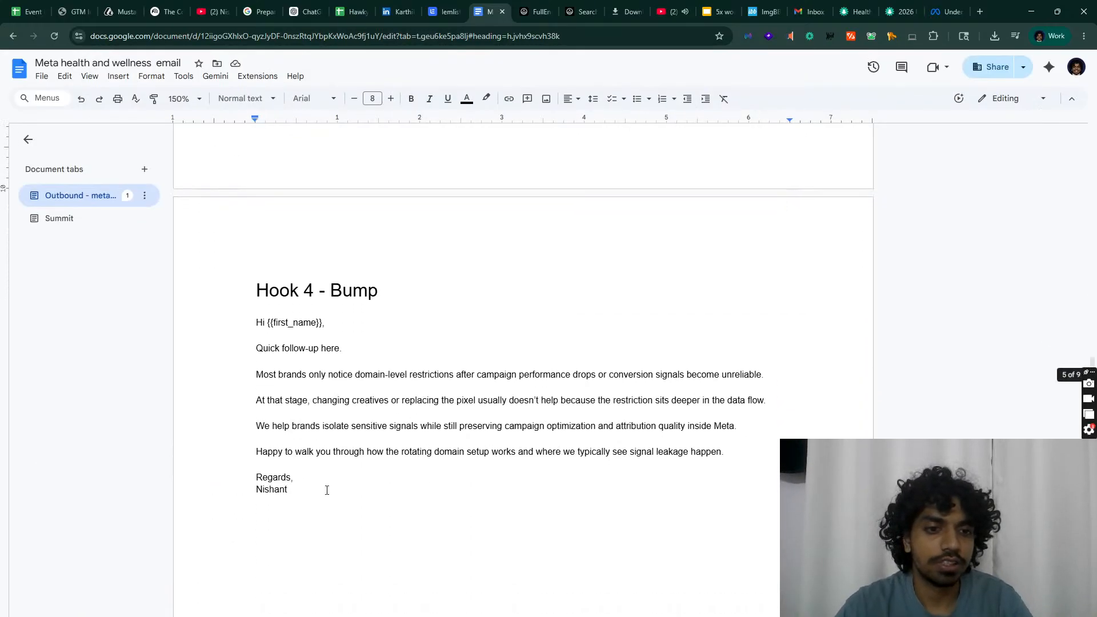
drag(325, 491, 254, 324)
Step: Paste the 'Quick follow-up here' text into the new email and delete its {{first_name}} placeholder
click(445, 11)
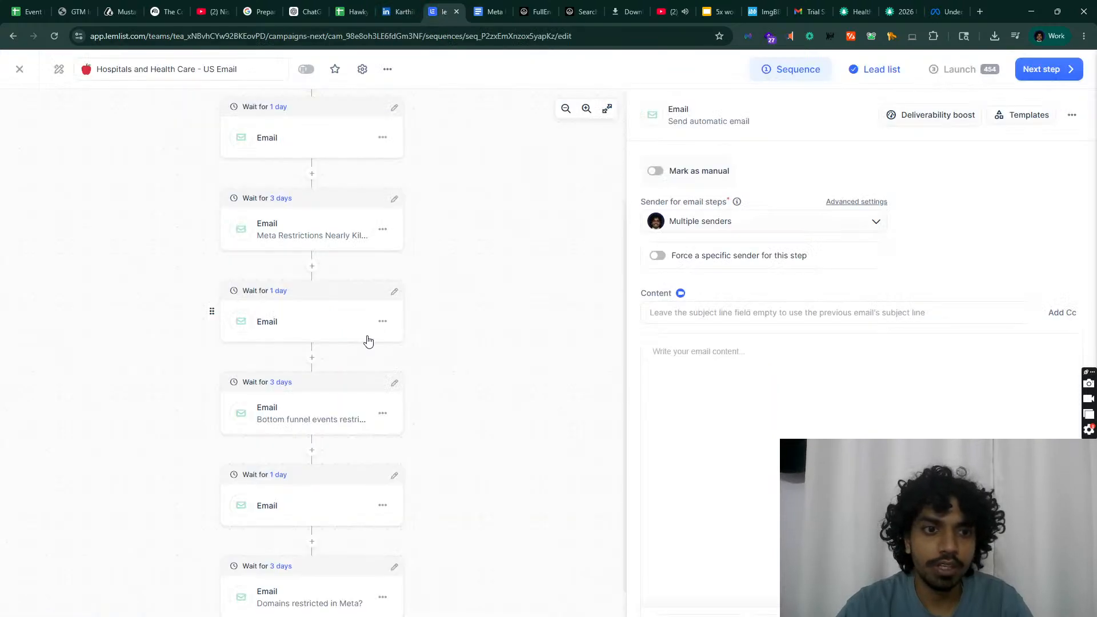
scroll(341, 581, down, 1)
scroll(341, 580, down, 1)
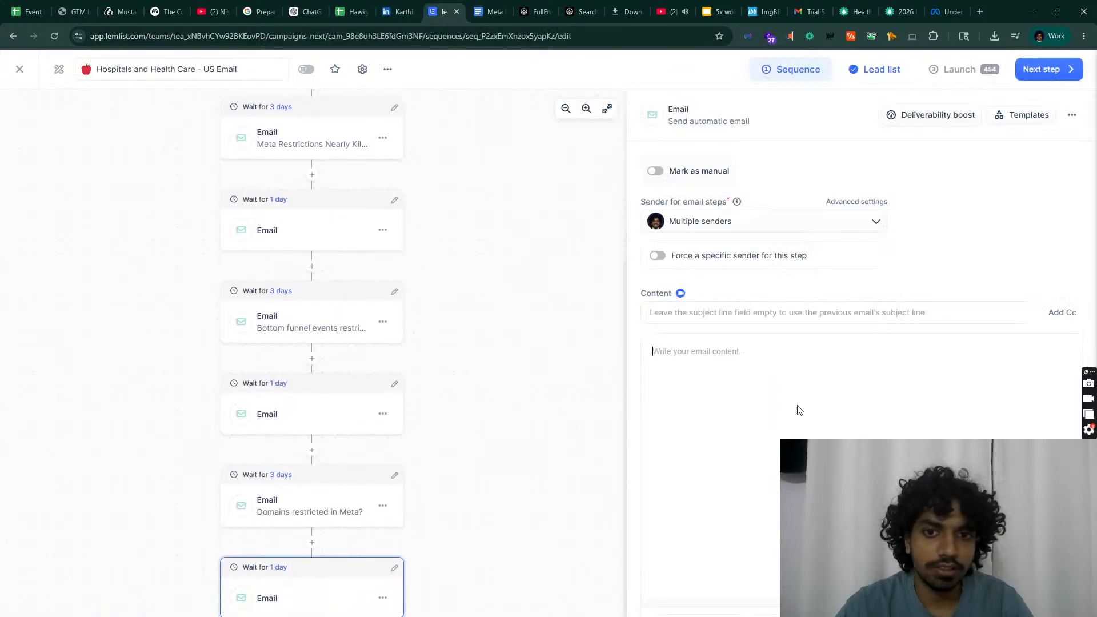
key(ctrl+v)
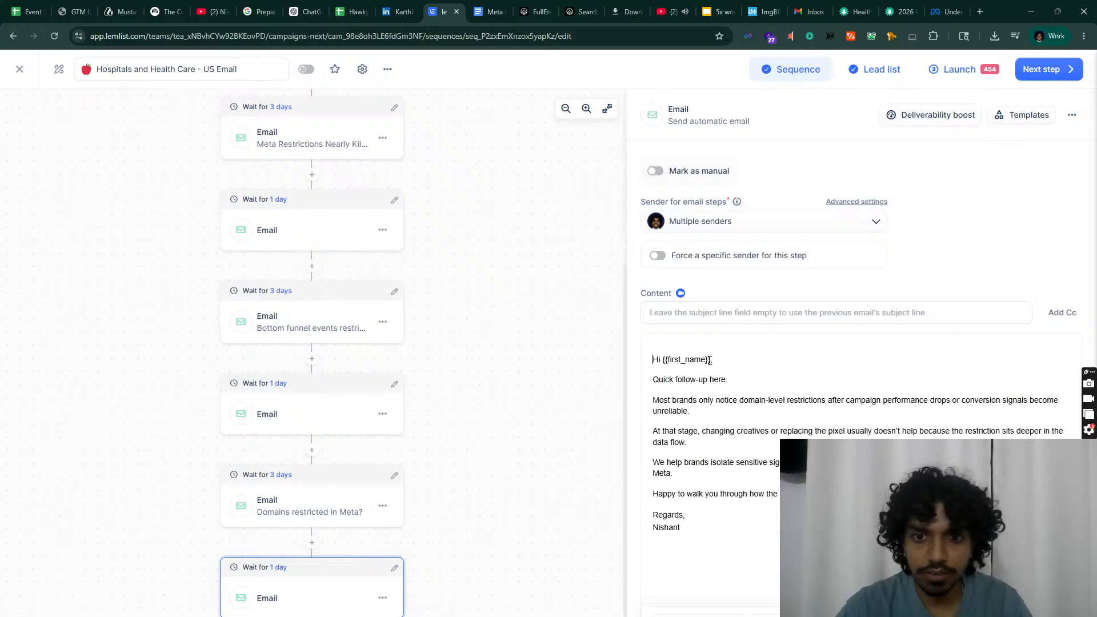
drag(711, 359, 672, 357)
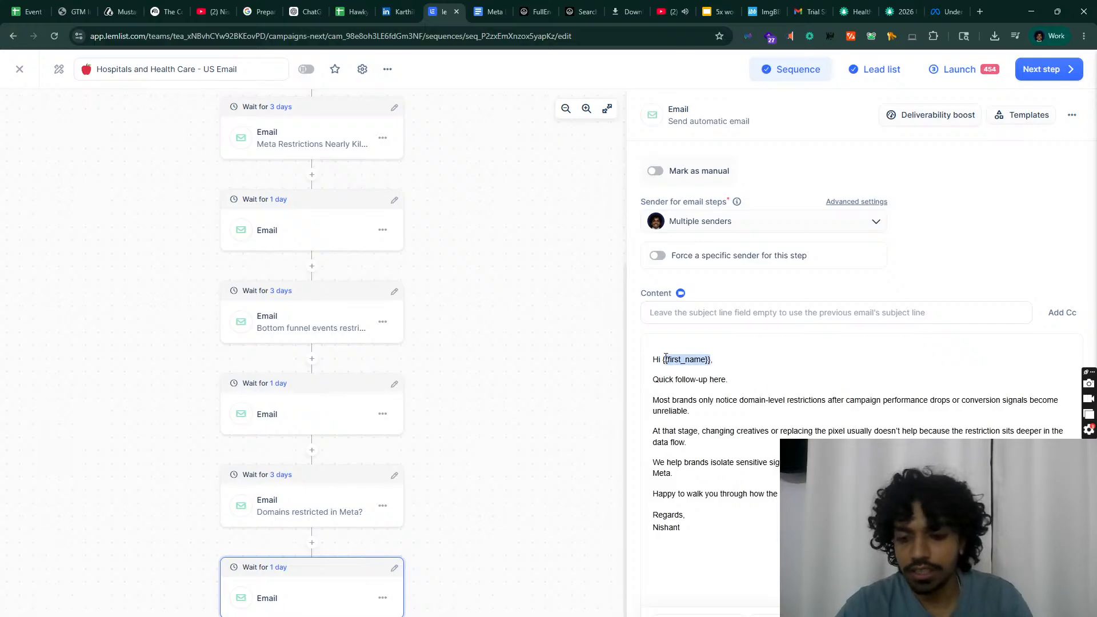
key(BackSpace)
click(671, 607)
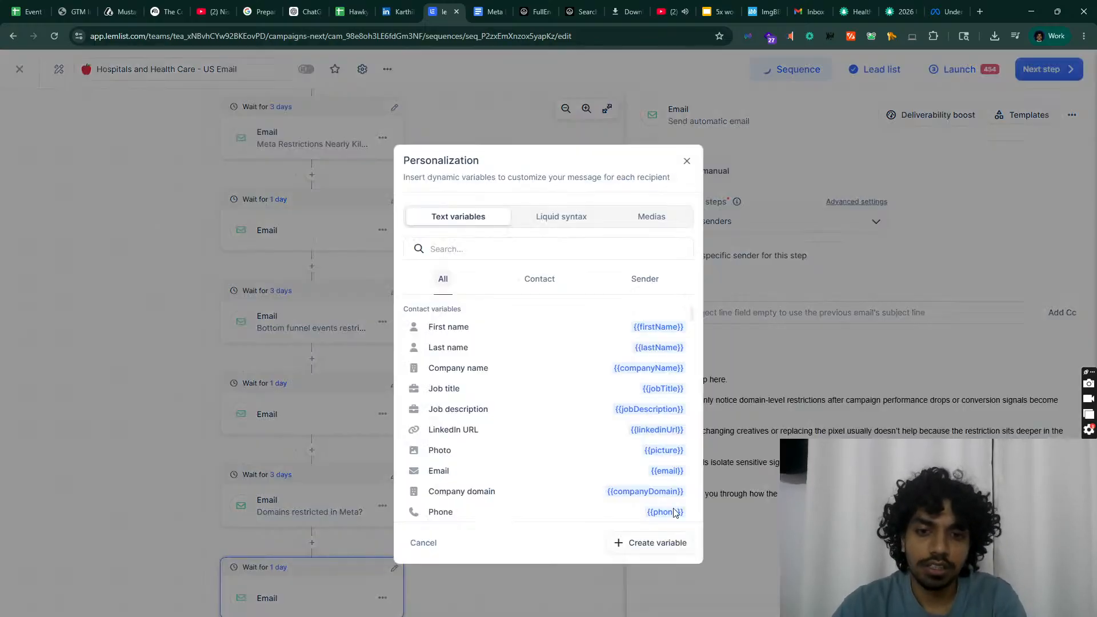
Step: Insert the First name variable in both greetings and delete the Domains email's embedded screenshot
click(643, 325)
click(348, 499)
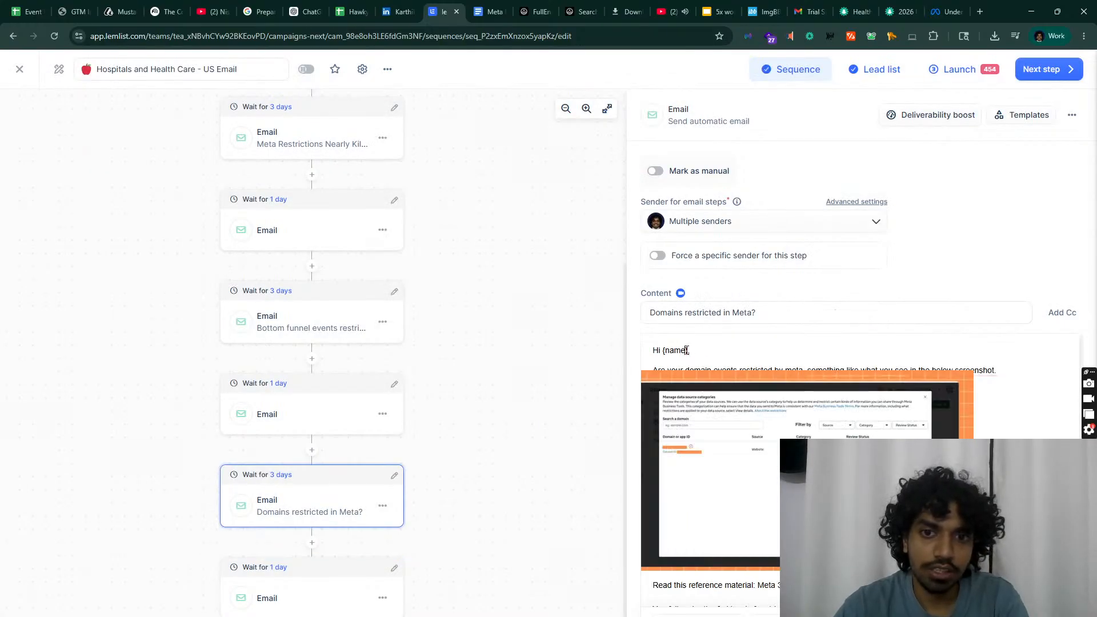
drag(690, 351, 666, 351)
key(BackSpace)
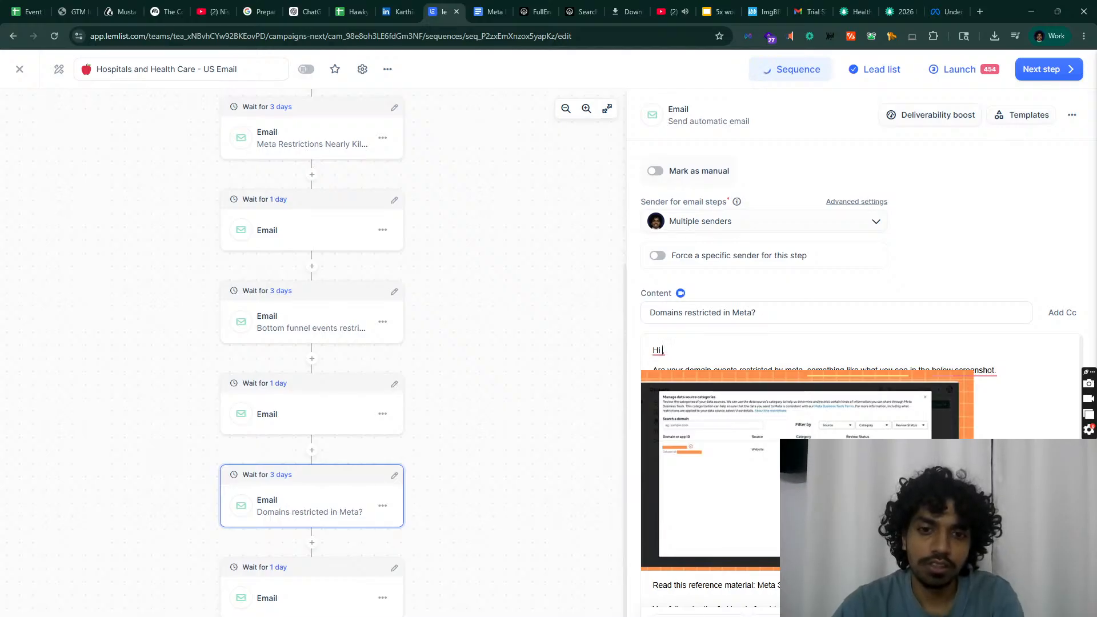
text({)
click(526, 333)
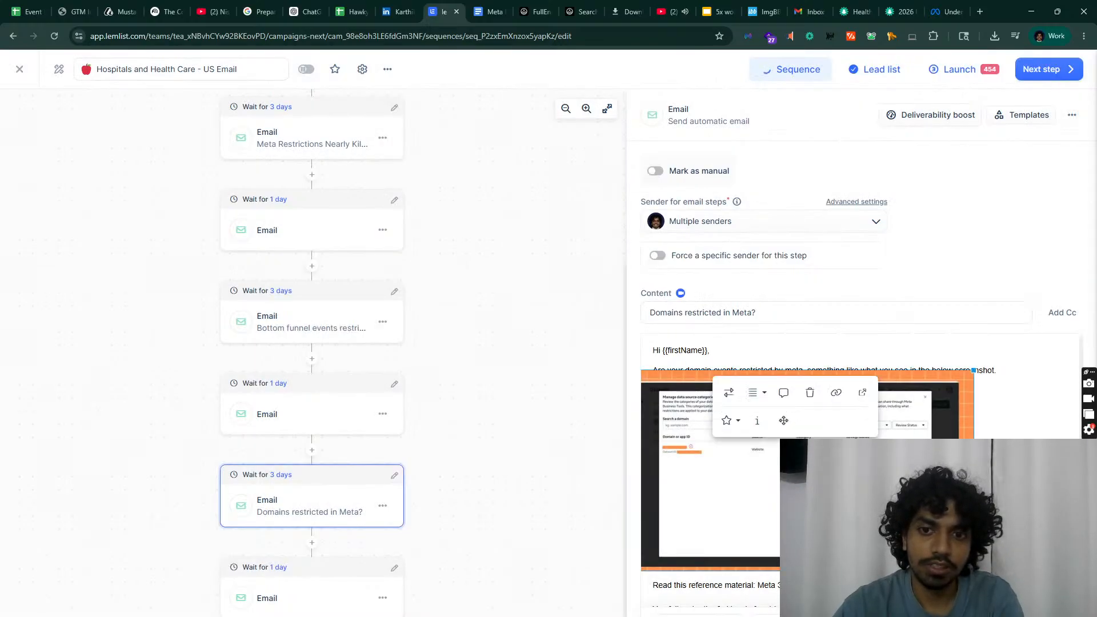
key(Delete)
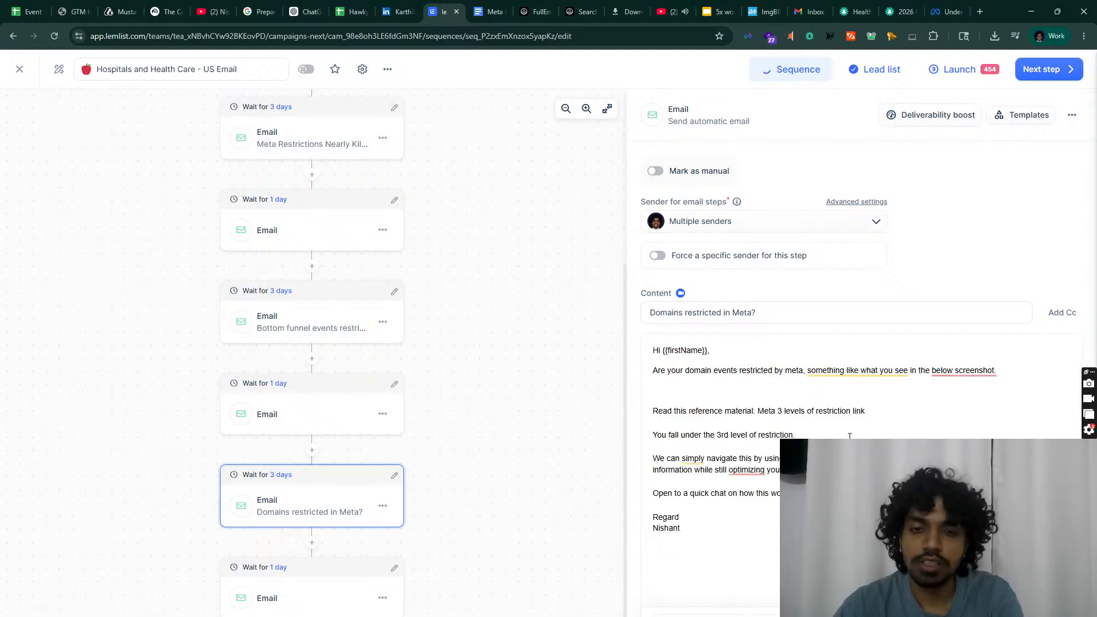
click(764, 11)
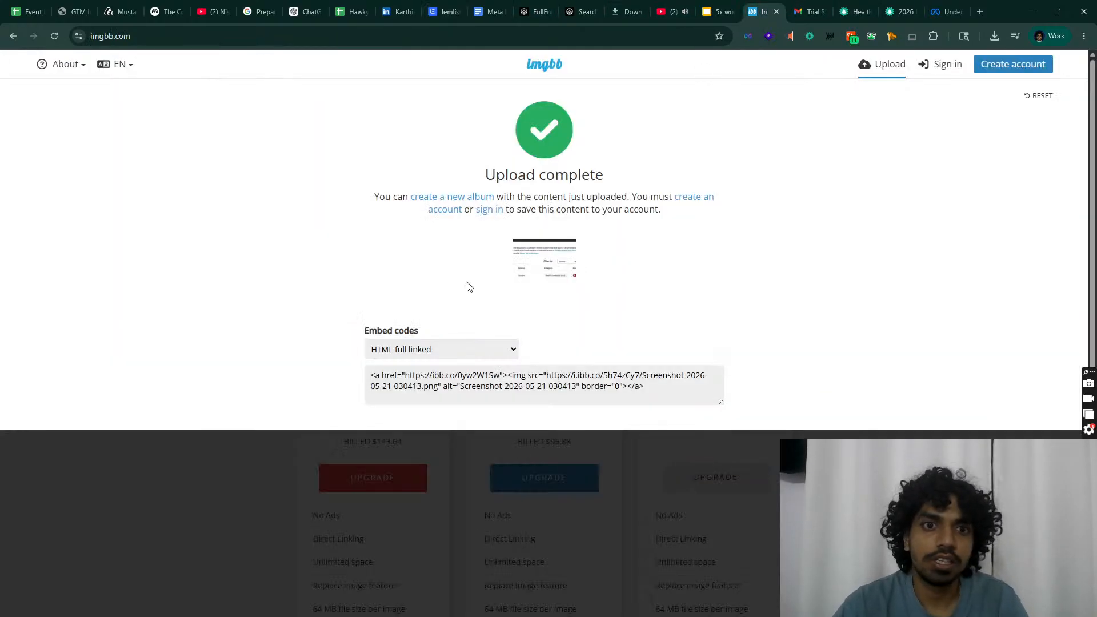
Step: Paste the ImgBB HTML embed code into the email's HTML view to show the hosted screenshot
click(707, 377)
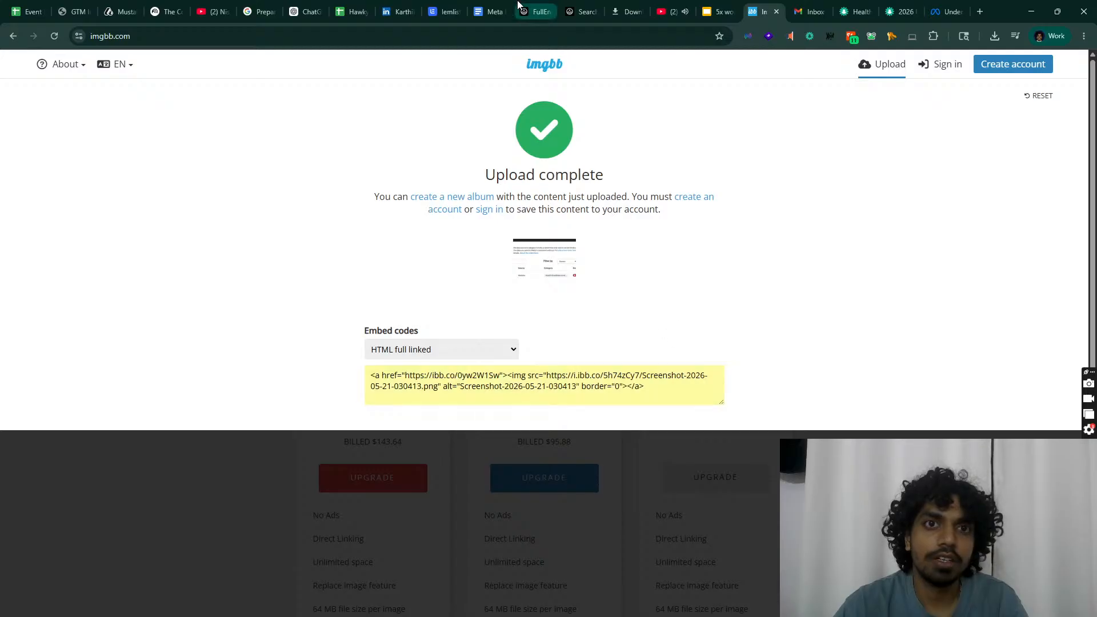
click(442, 11)
key(ctrl+v)
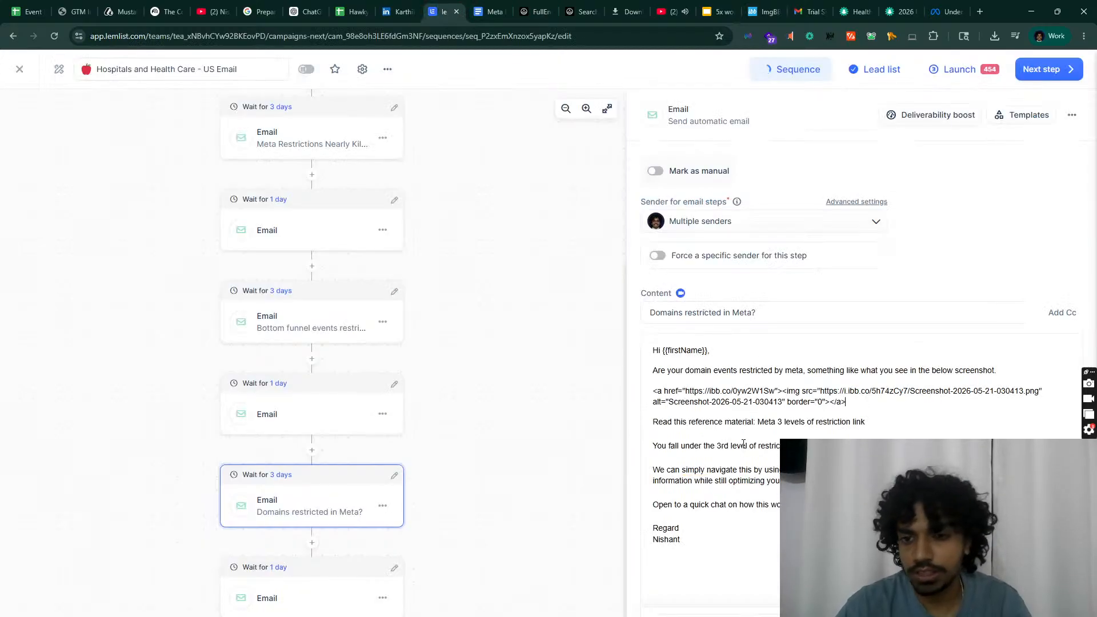
key(ctrl+z)
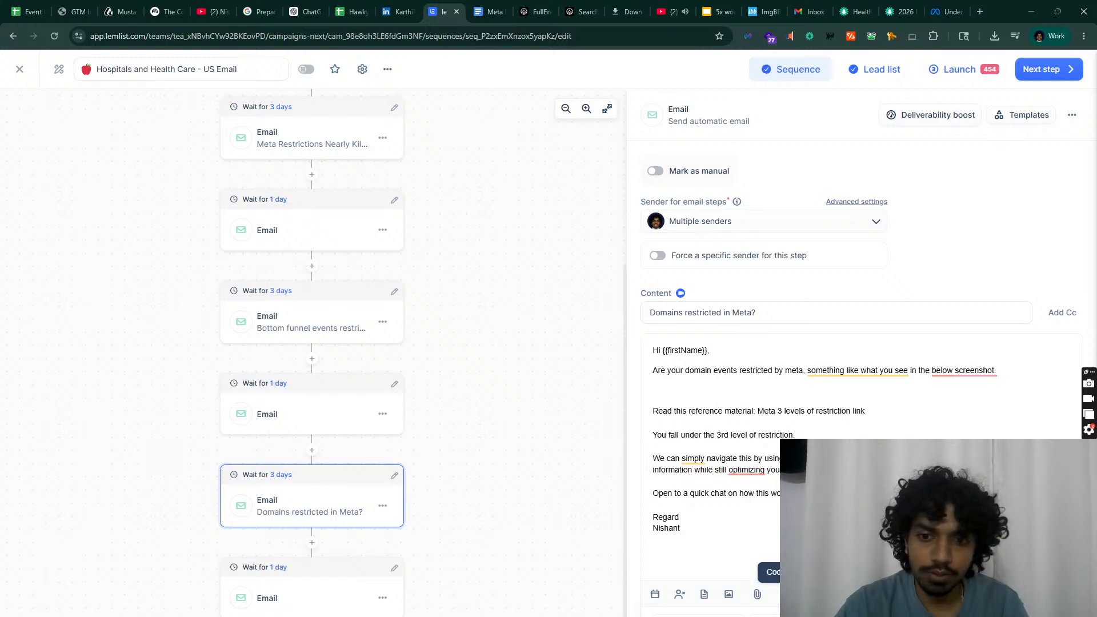
click(782, 594)
key(ctrl+v)
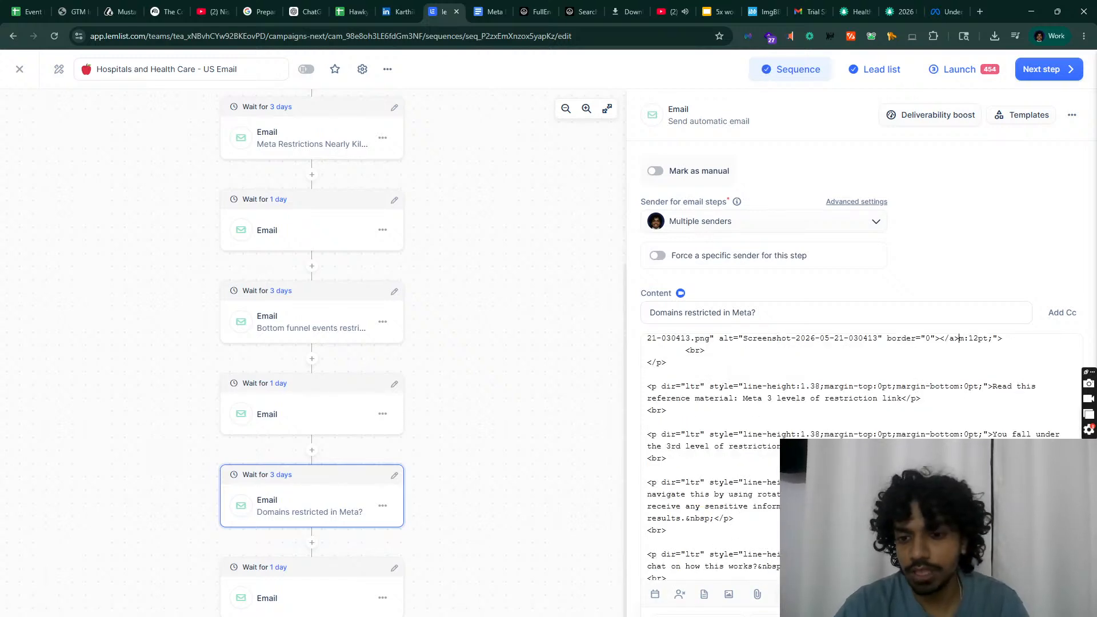
click(780, 595)
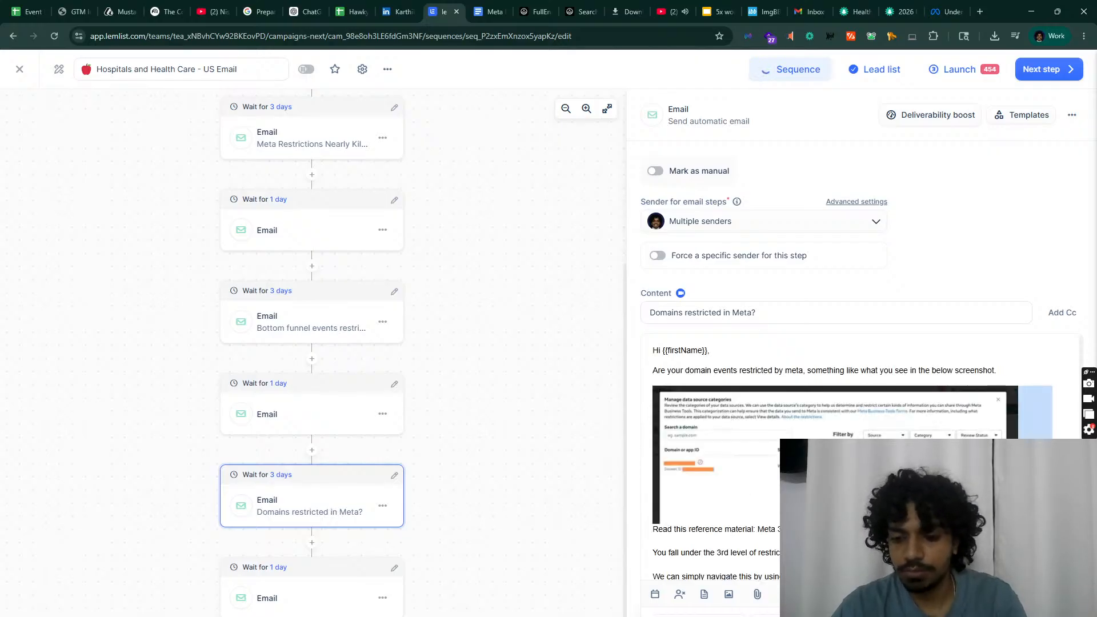
click(835, 454)
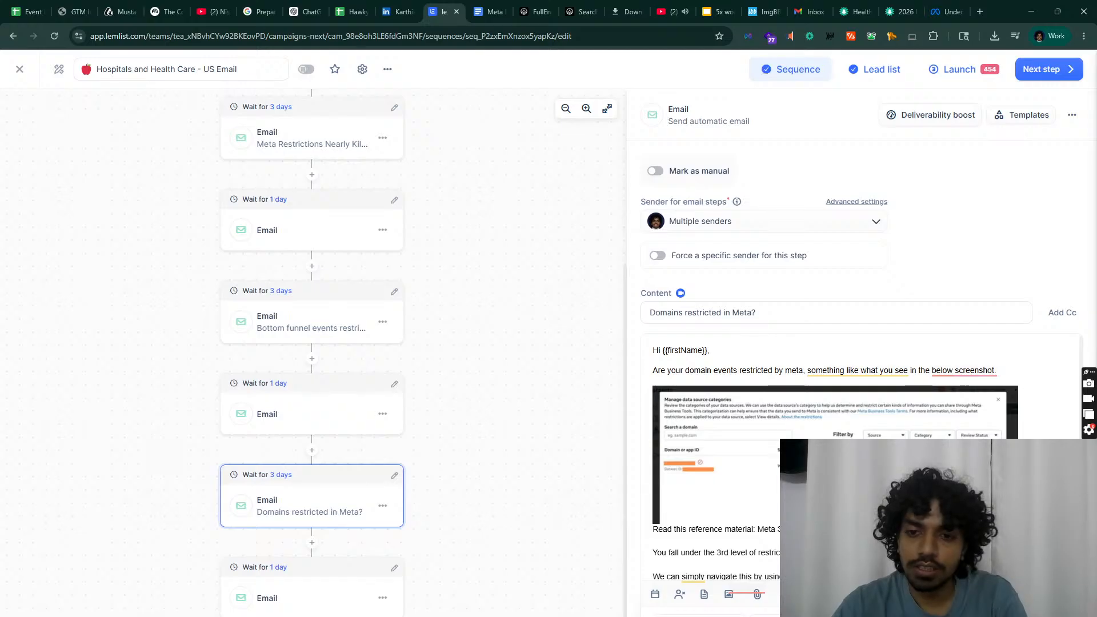
Step: Delete the link text after 'Read this reference material:' and add a blank line above it
drag(879, 529, 754, 528)
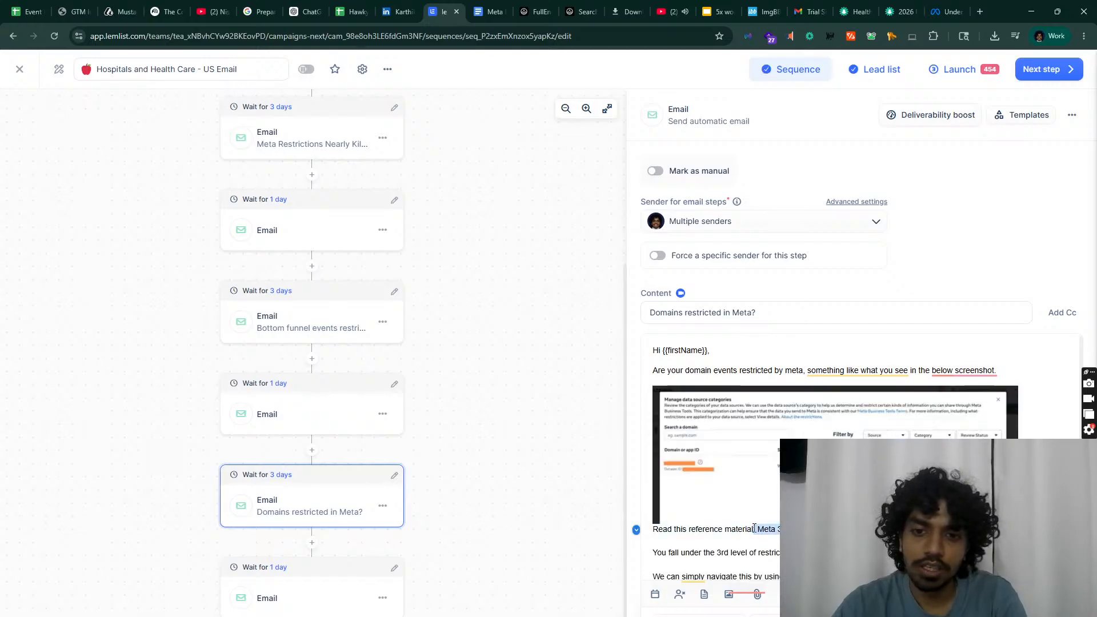
key(BackSpace)
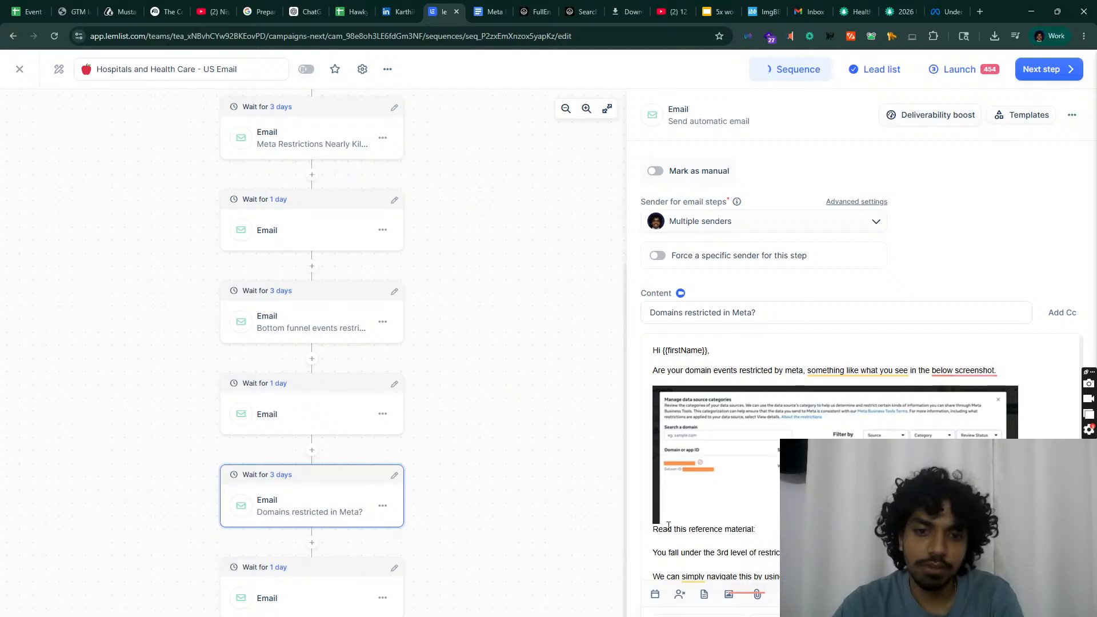
click(655, 532)
key(Return)
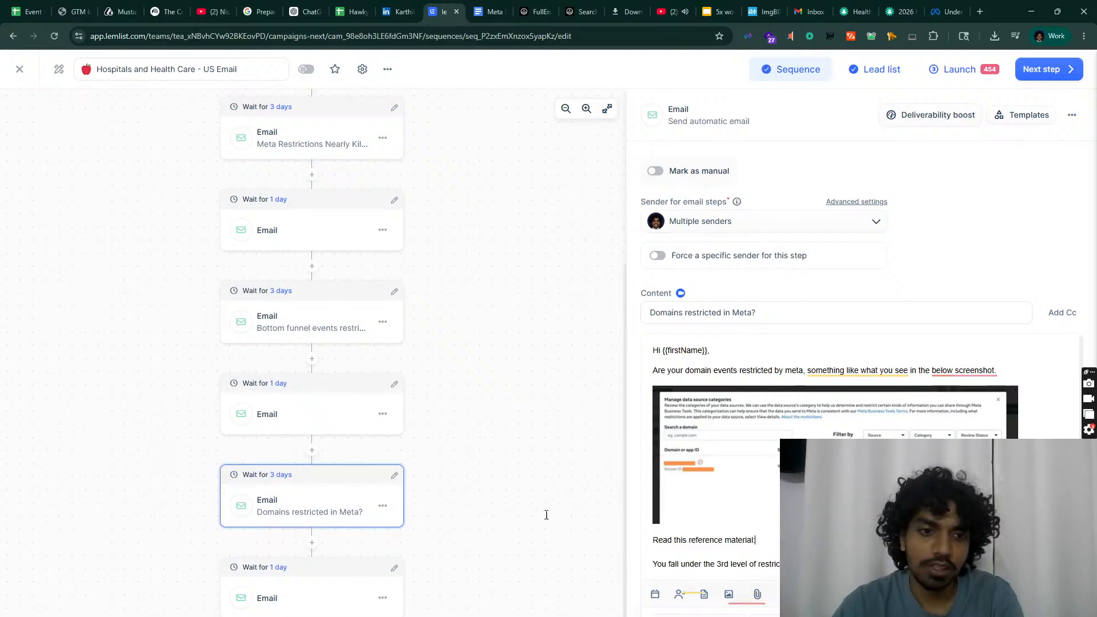
Step: Replace the one-day follow-up email's {{first_name}} greeting placeholder with the First name variable
click(319, 416)
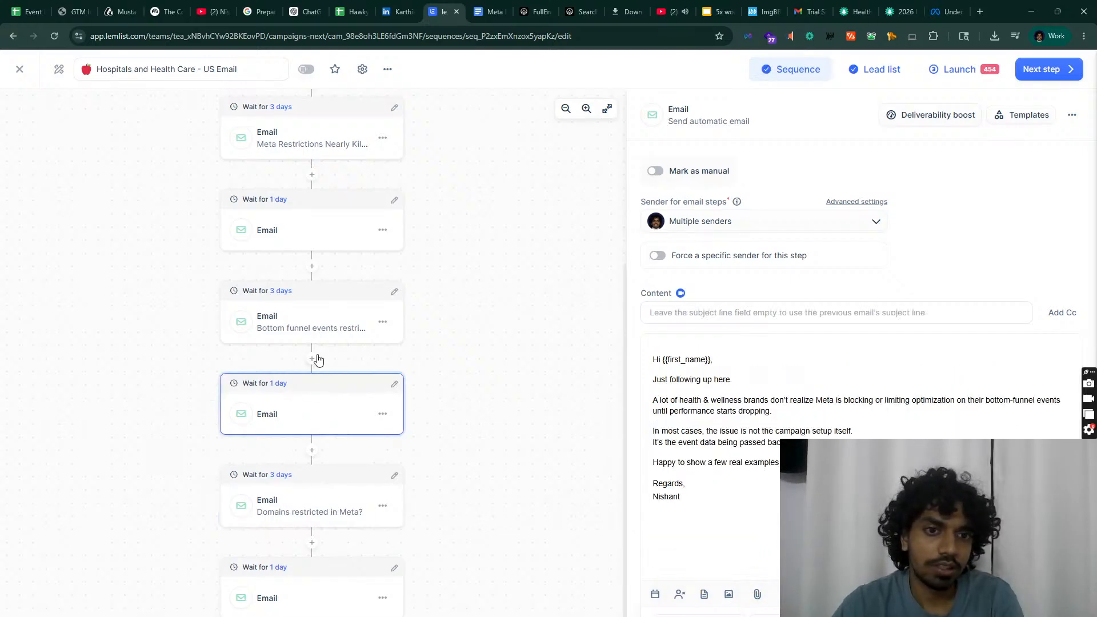
click(322, 334)
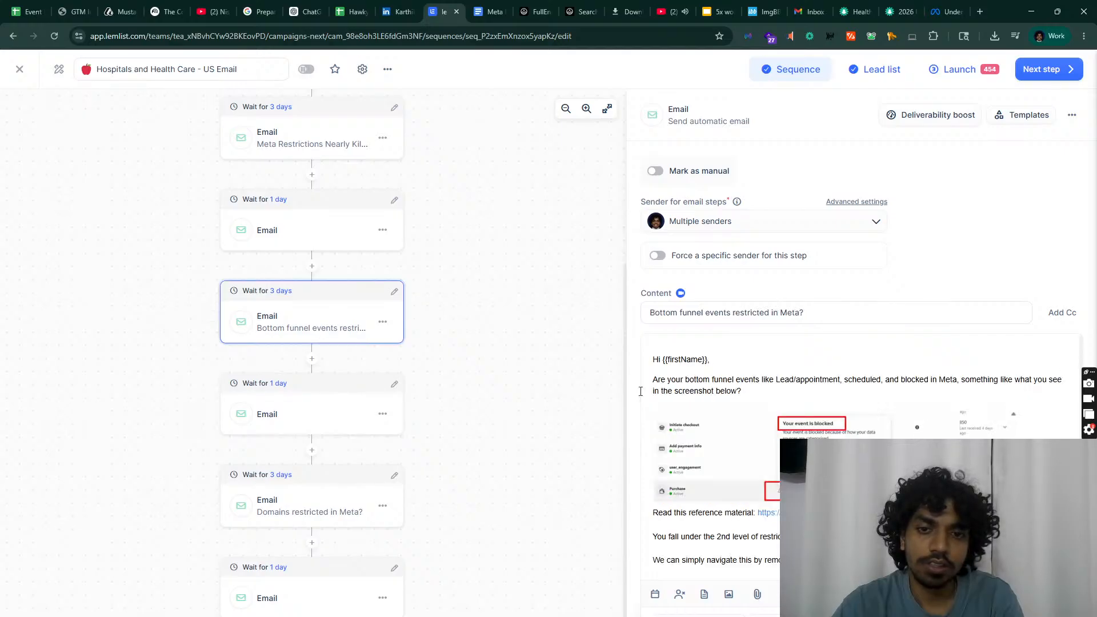
click(268, 404)
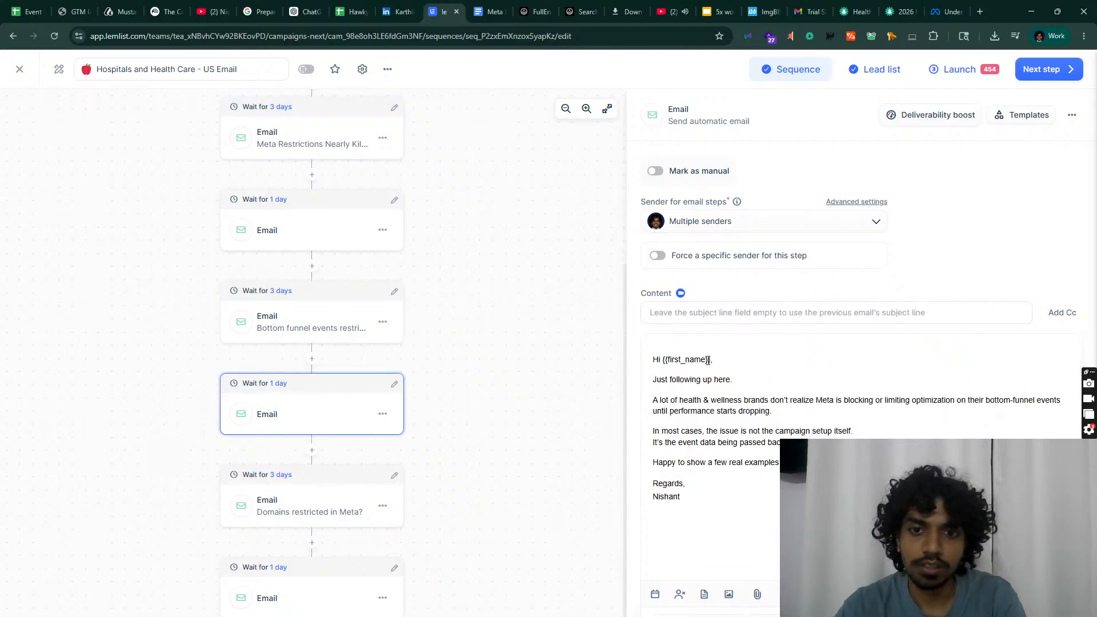
drag(711, 360, 682, 360)
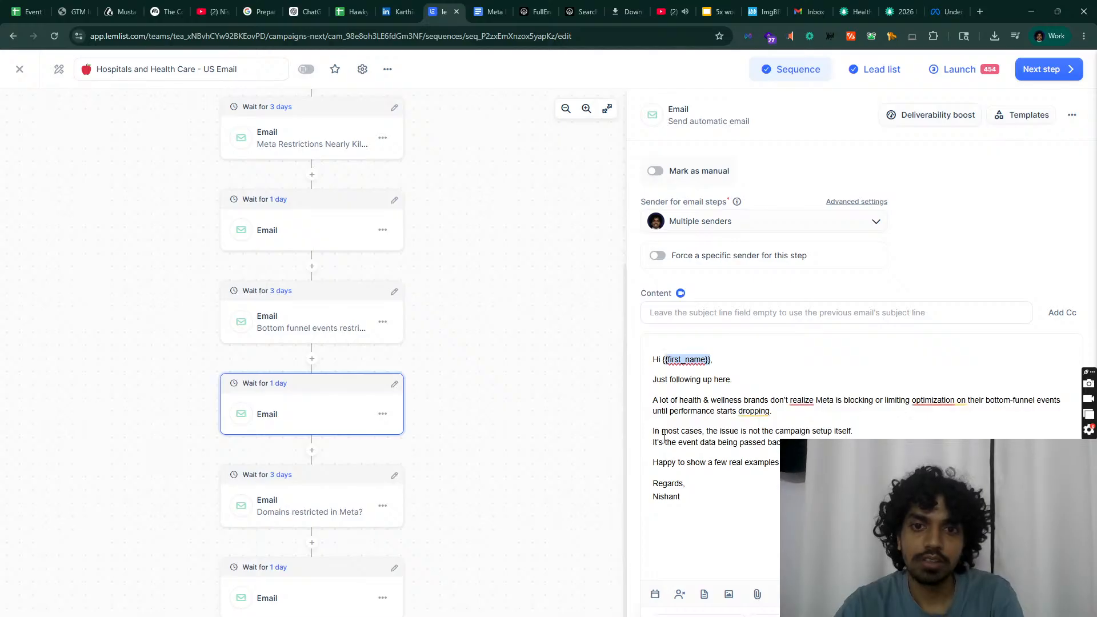
text(==)
key(BackSpace)
key(BackSpace)
key(BackSpace)
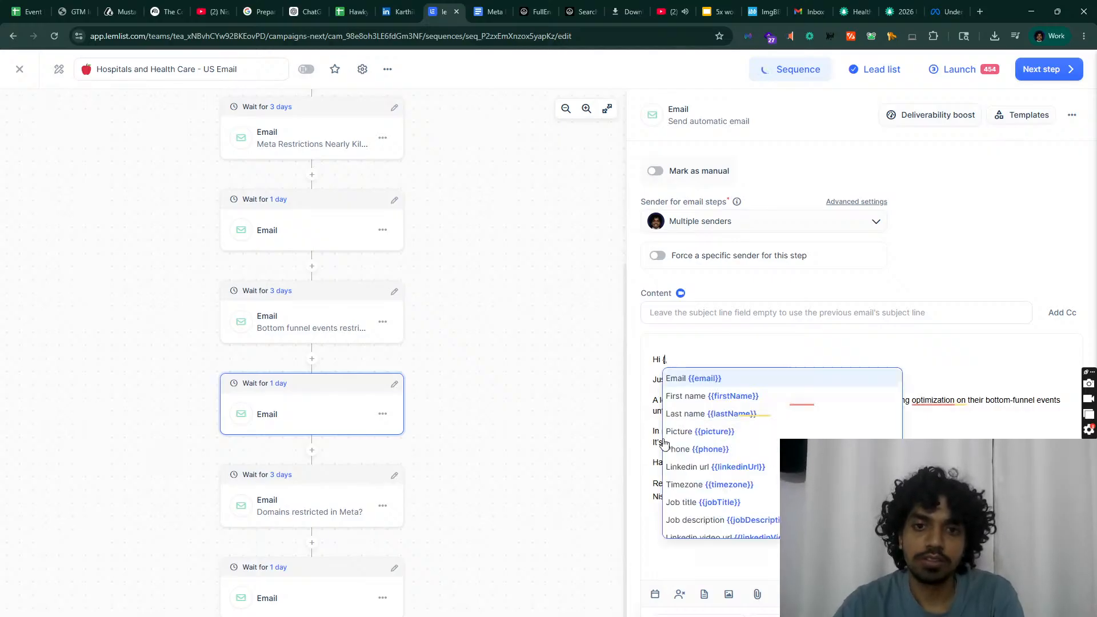
text({{)
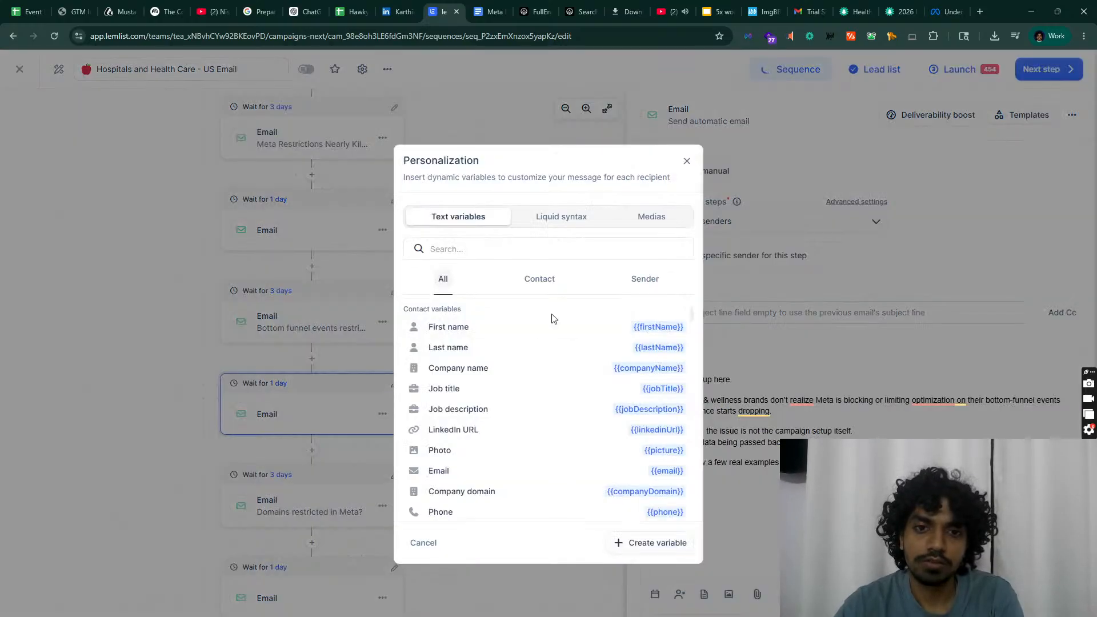
click(541, 333)
Step: Reinsert the First name variable in the Domains restricted in Meta? greeting and check its screenshot
click(293, 501)
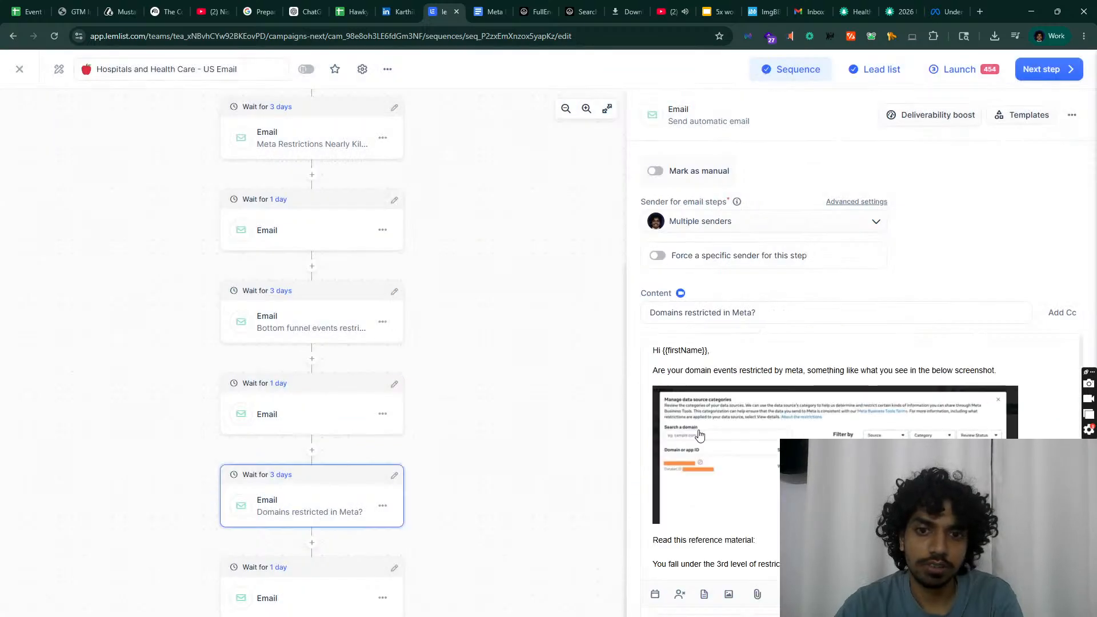
double_click(683, 350)
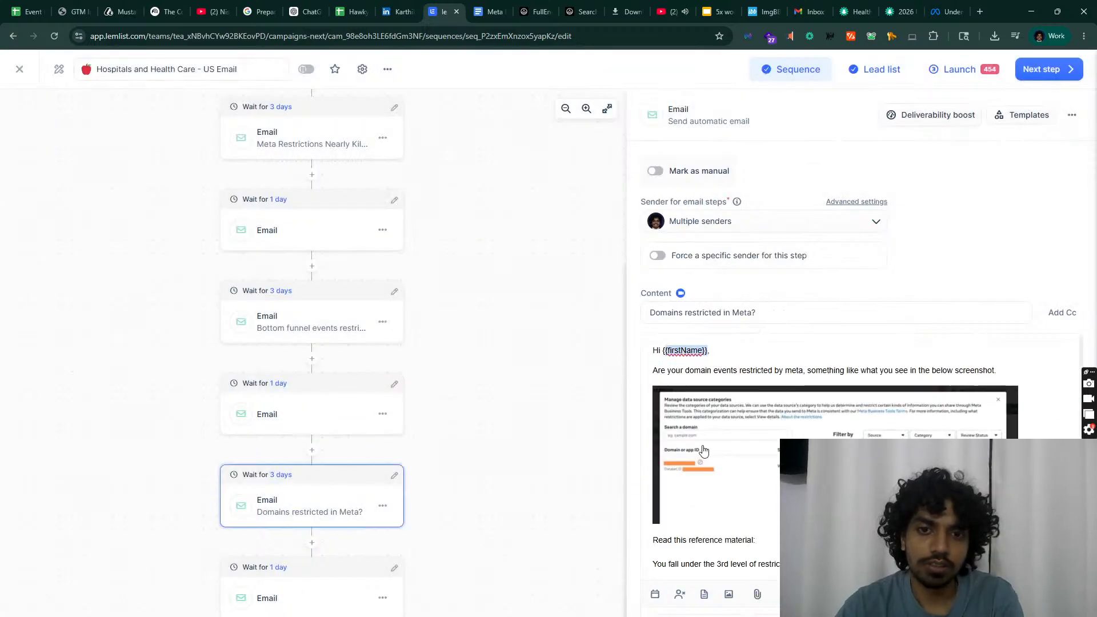
text({{)
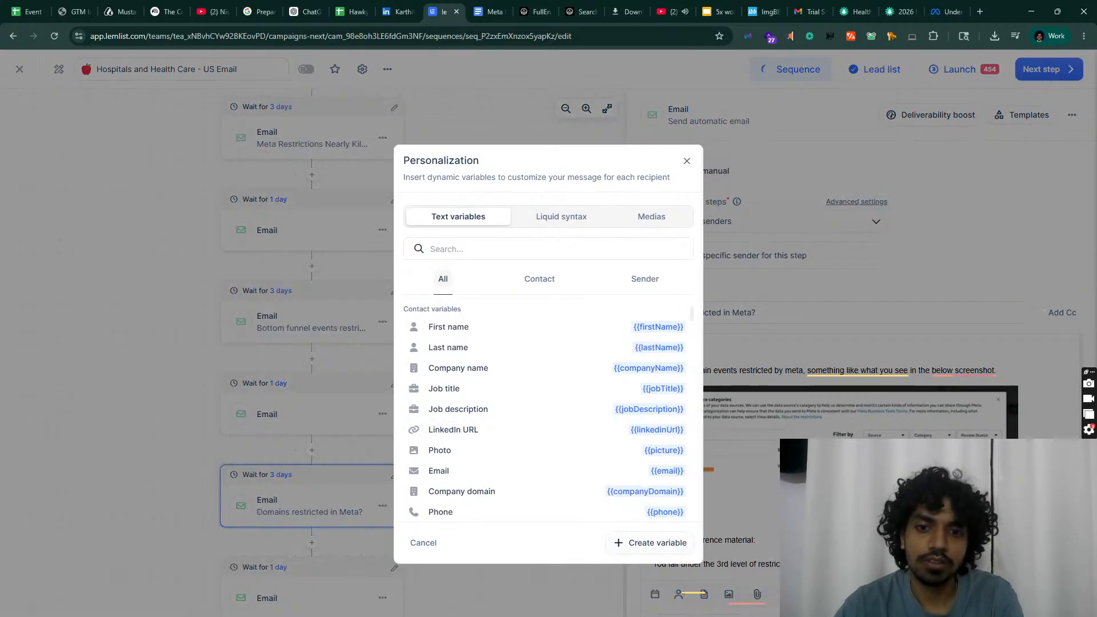
click(610, 327)
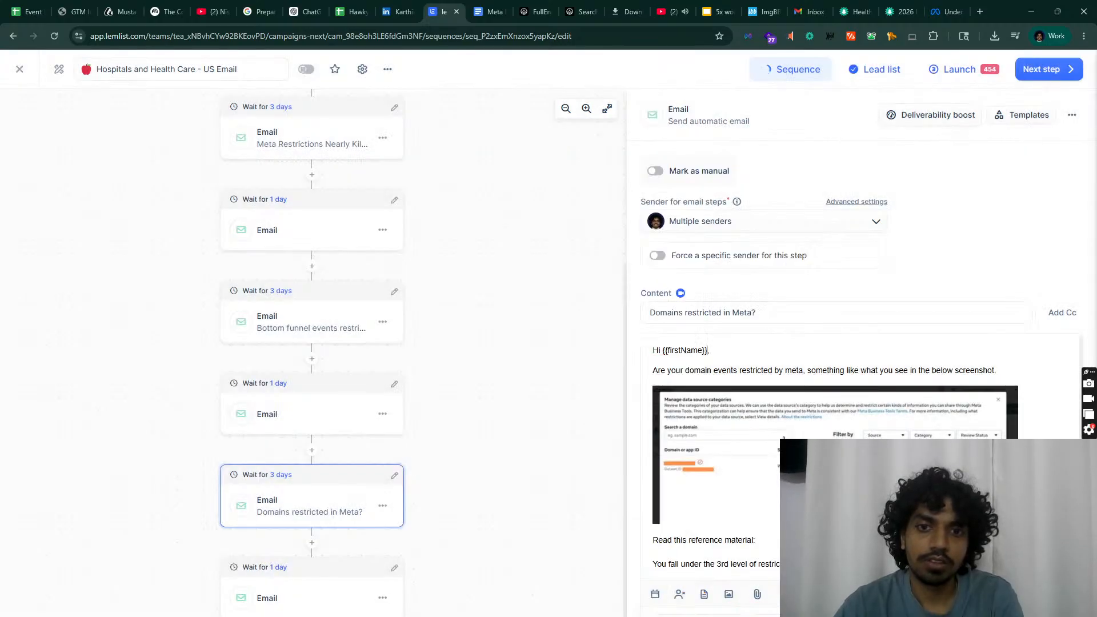
click(775, 433)
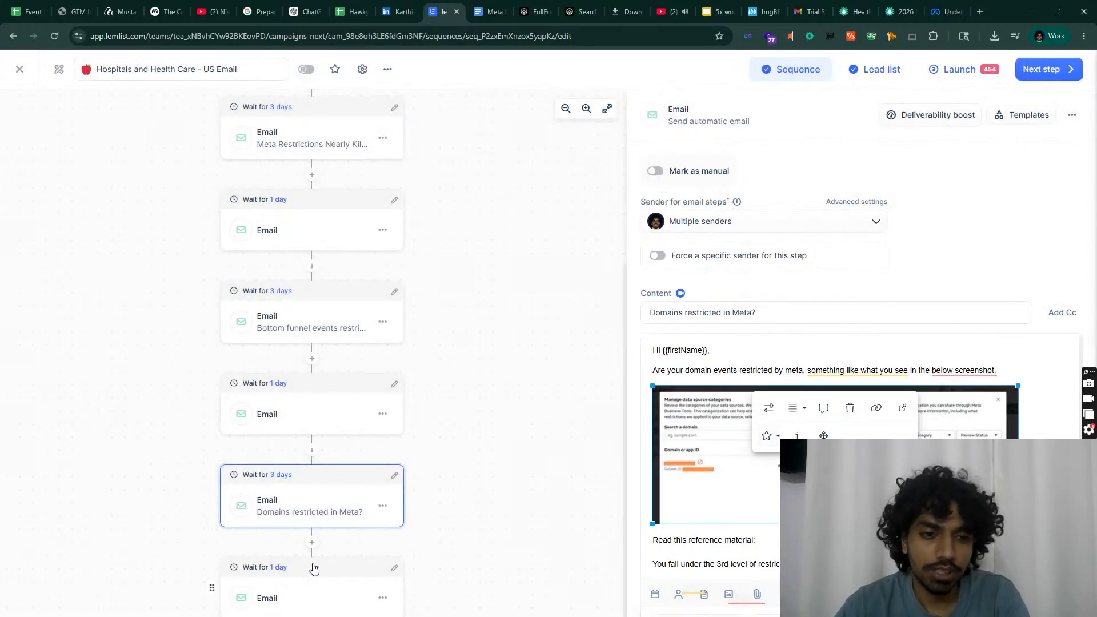
Step: Review the last follow-up and the Domains restricted in Meta? email steps
click(320, 589)
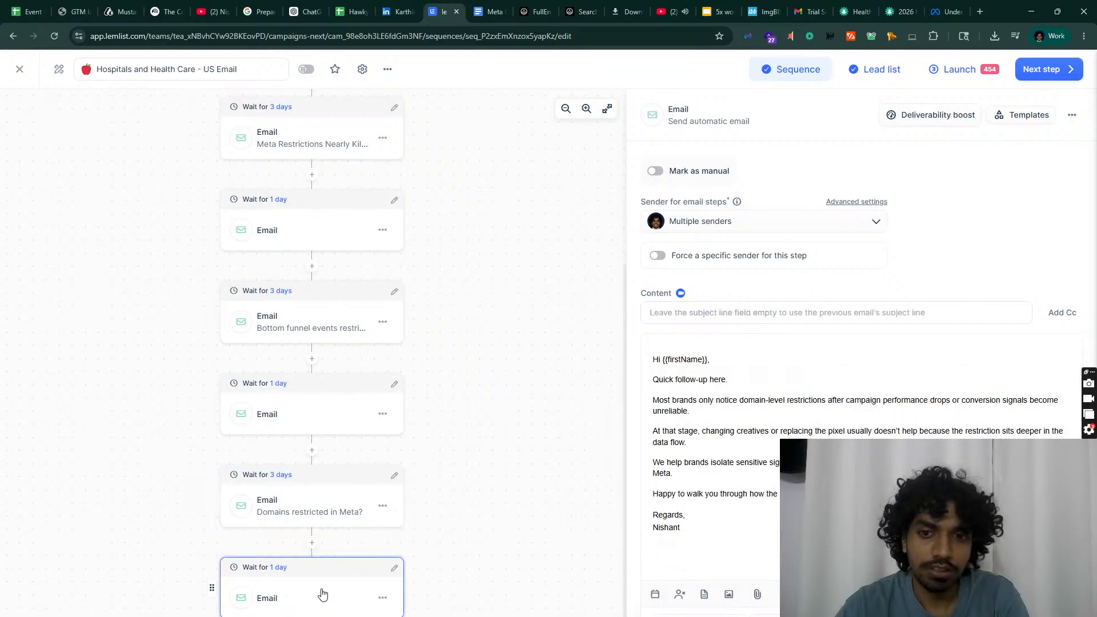
click(318, 524)
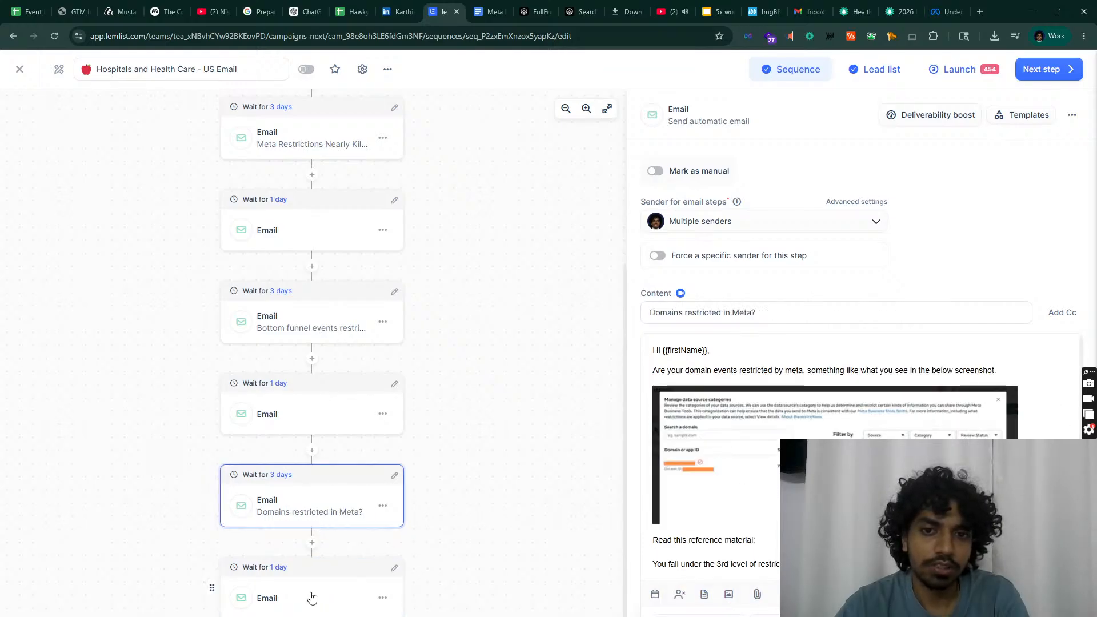
click(313, 592)
click(314, 510)
scroll(731, 378, down, 1)
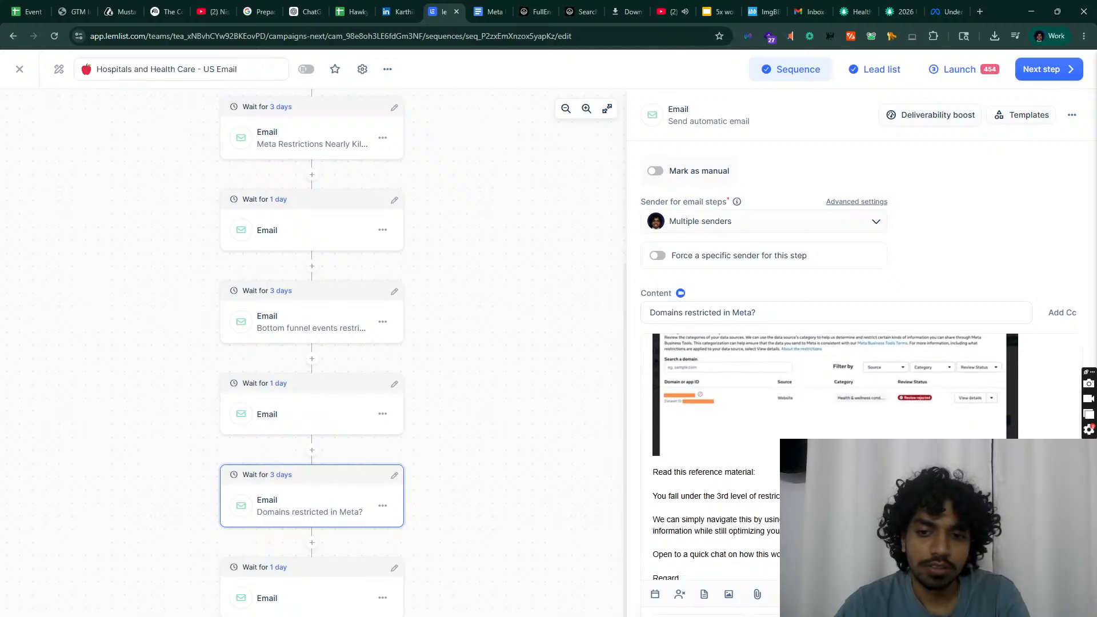
scroll(812, 406, up, 1)
scroll(803, 392, down, 1)
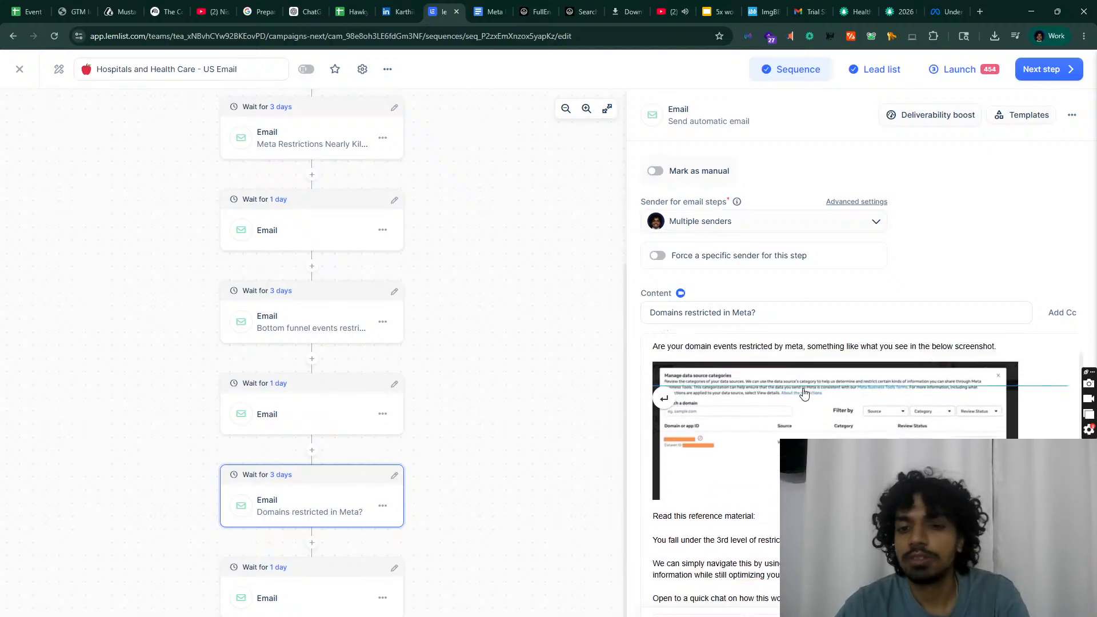
Step: Copy the Bottom funnel email's reference link into the Domains email and accept 'optimising'
click(321, 341)
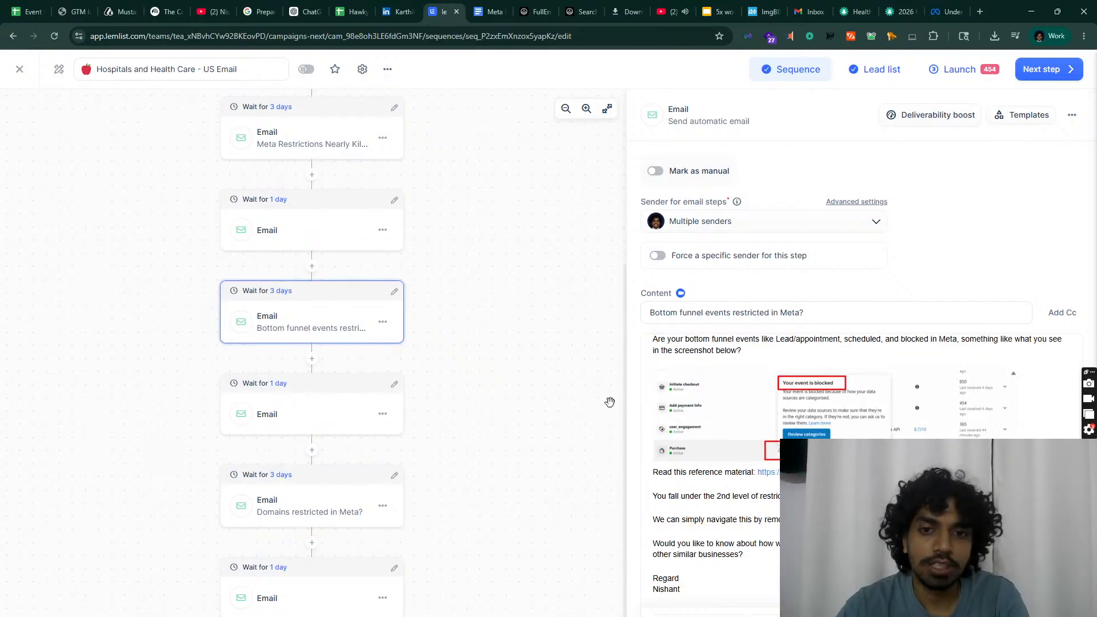
drag(971, 472, 757, 472)
key(ctrl+c)
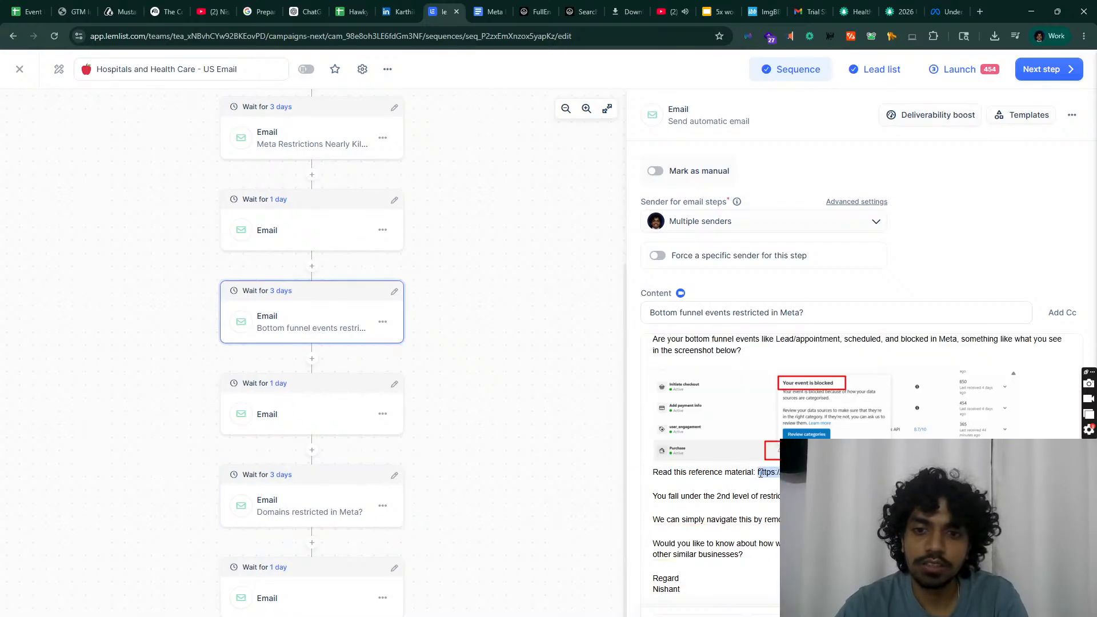
click(396, 475)
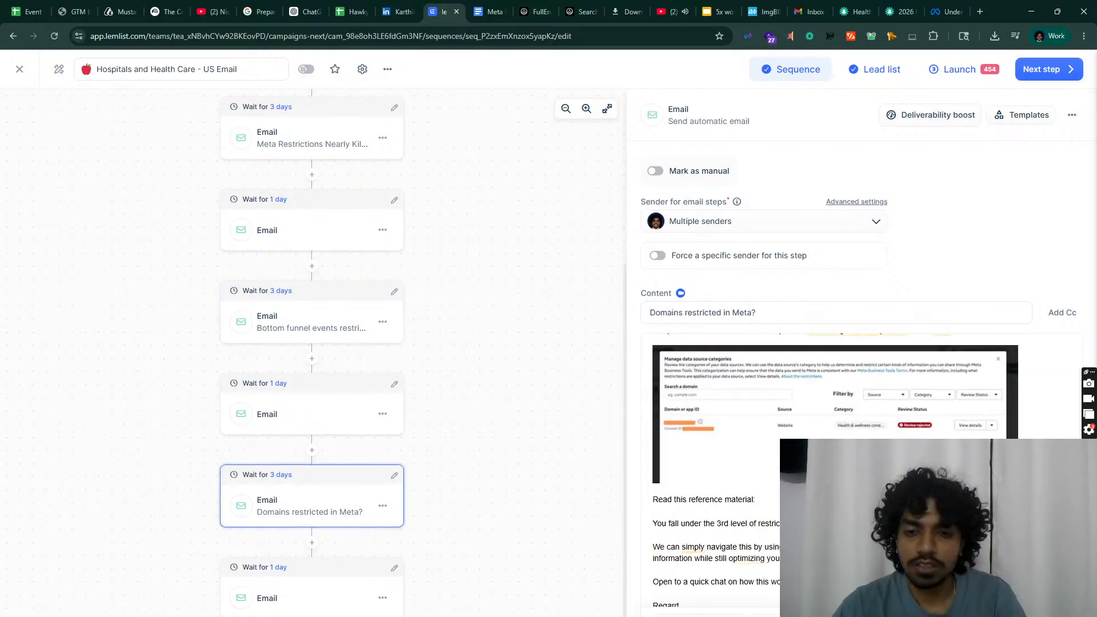
key(ctrl+v)
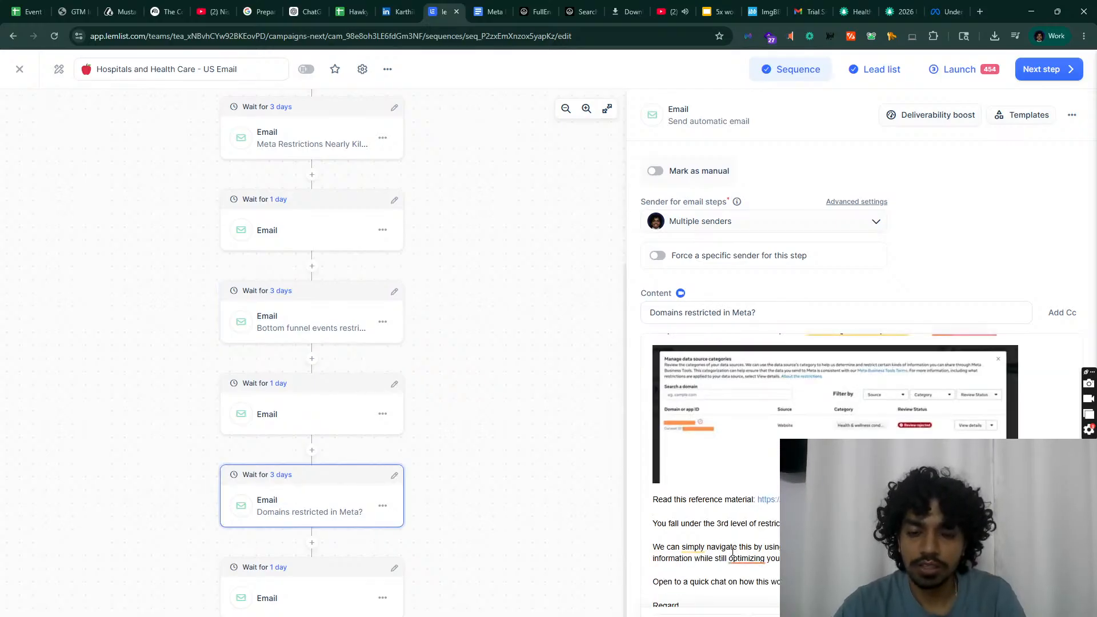
mouse_move(743, 559)
click(749, 591)
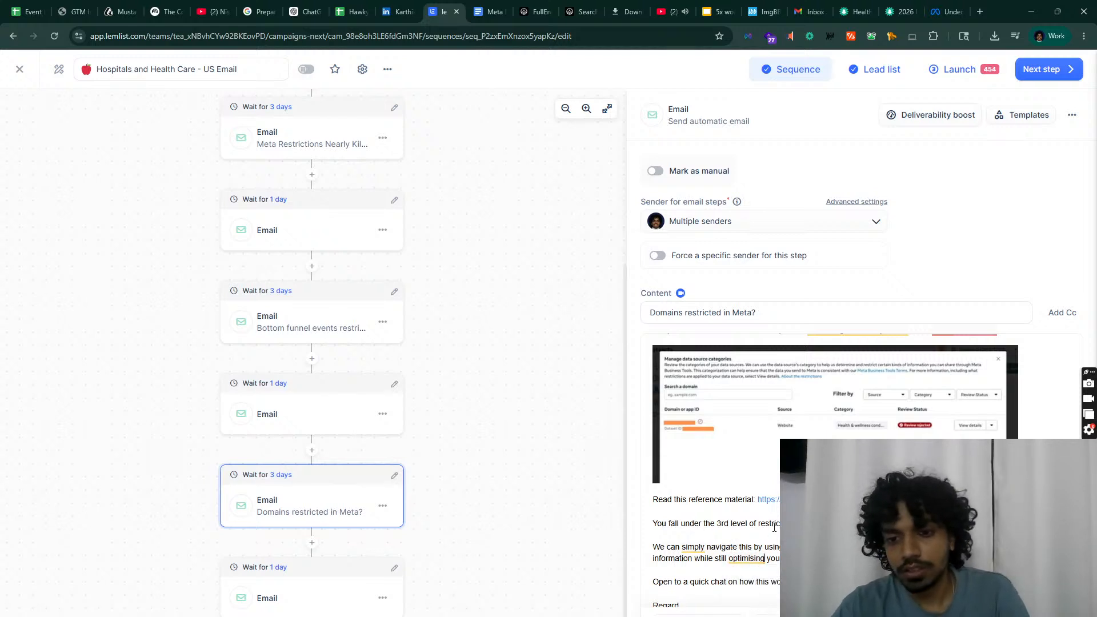
click(308, 569)
scroll(380, 272, up, 5)
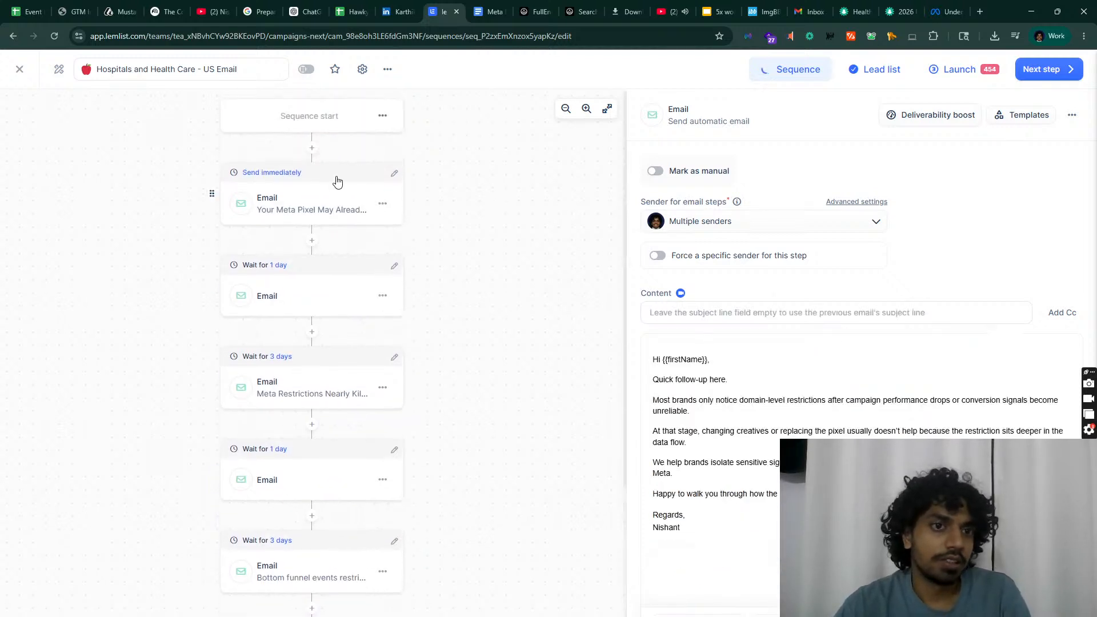
scroll(335, 179, down, 4)
scroll(318, 242, down, 1)
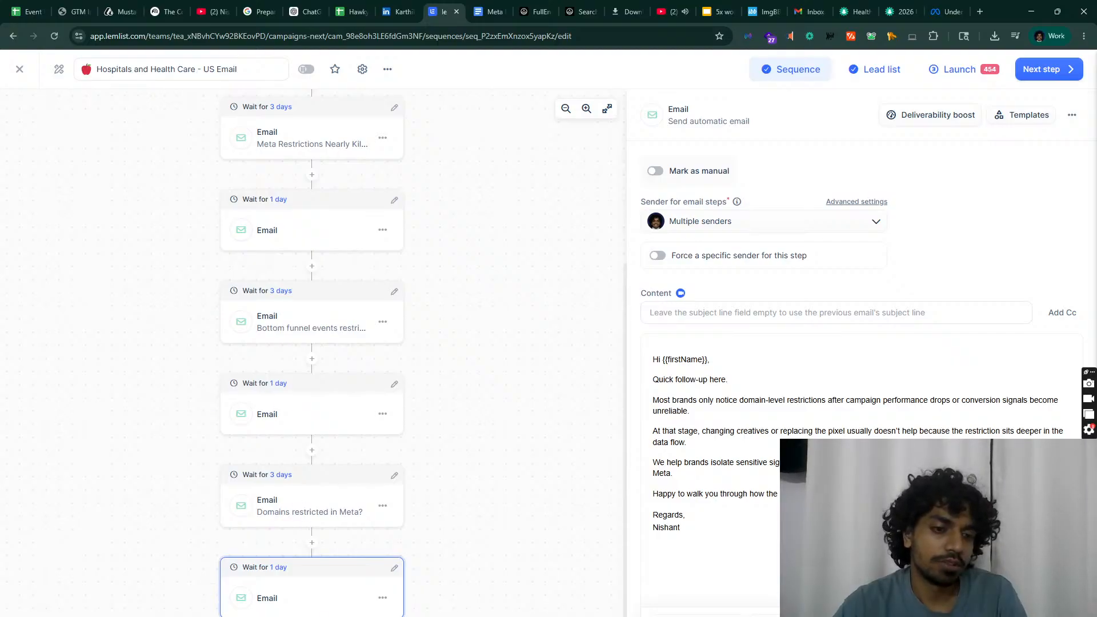
Step: Add a new email step after a 3-day wait
click(311, 616)
click(329, 432)
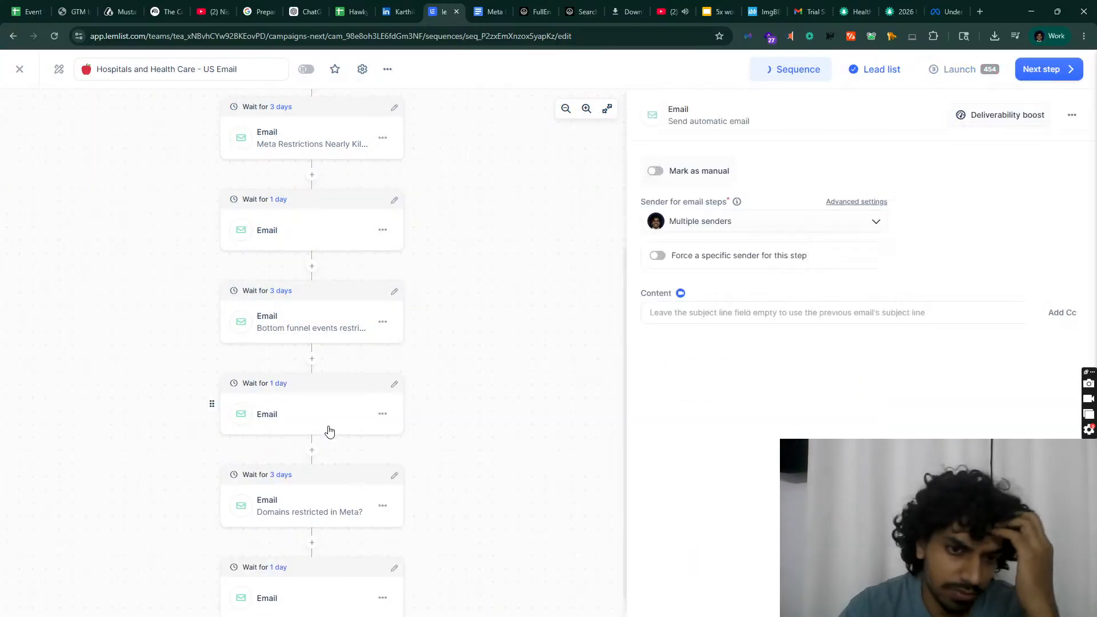
click(393, 568)
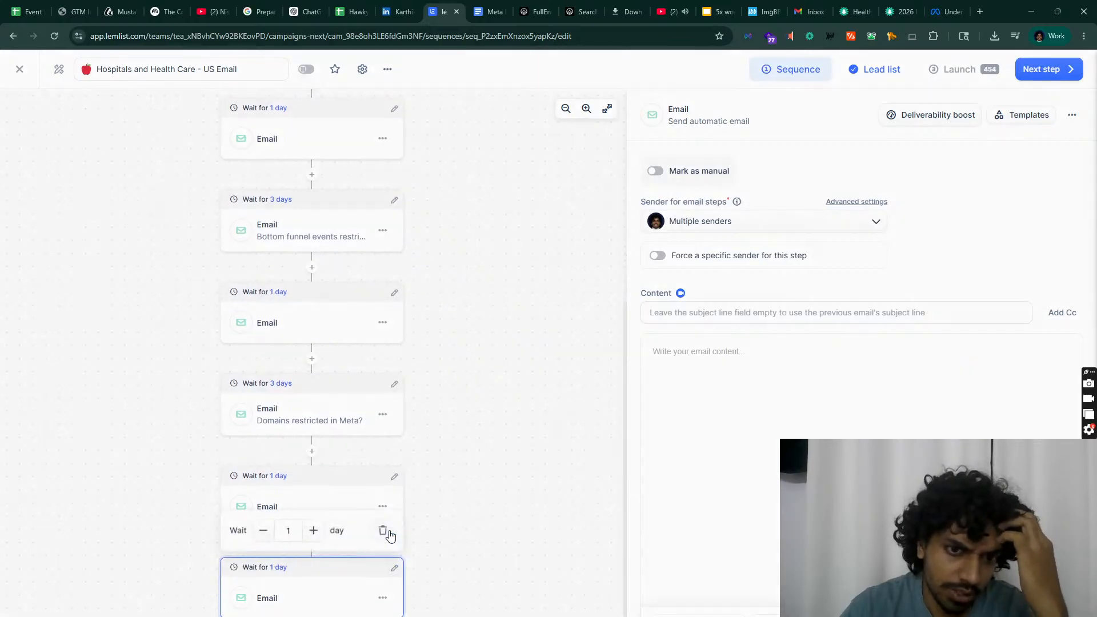
click(315, 539)
click(315, 538)
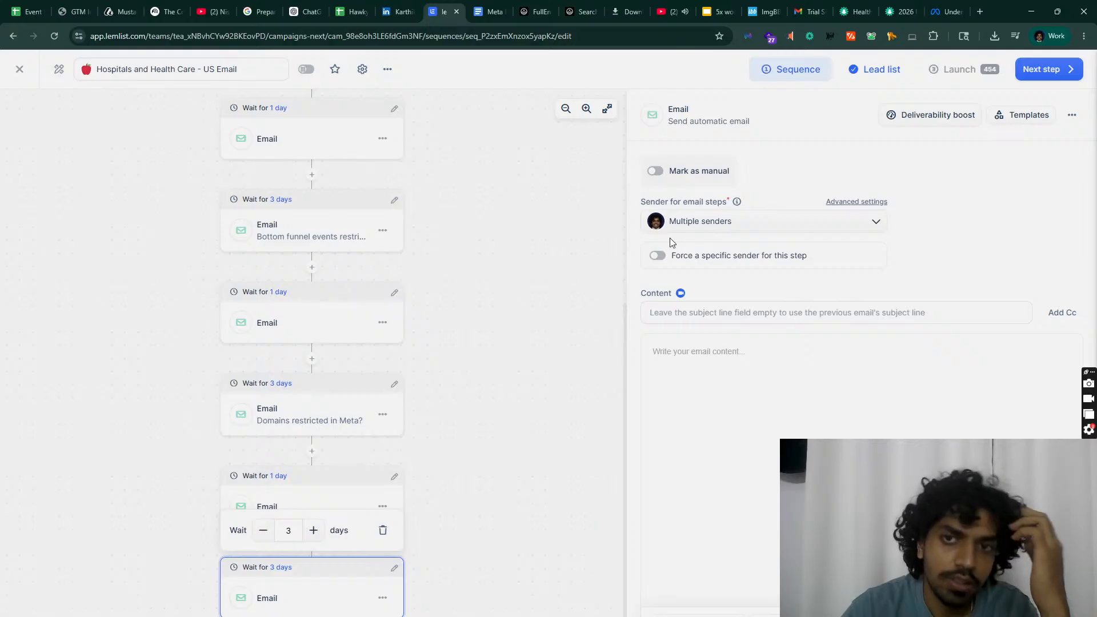
Step: Paste the Hook 5 email body from the Google Docs drafts into the new email
click(489, 11)
scroll(379, 470, down, 10)
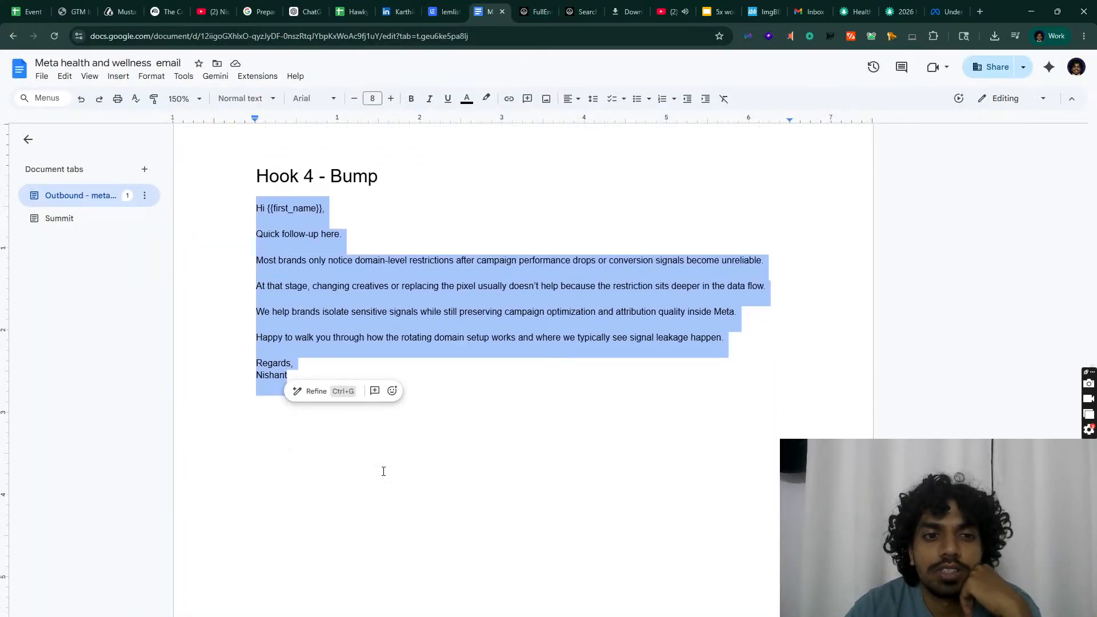
scroll(381, 463, down, 10)
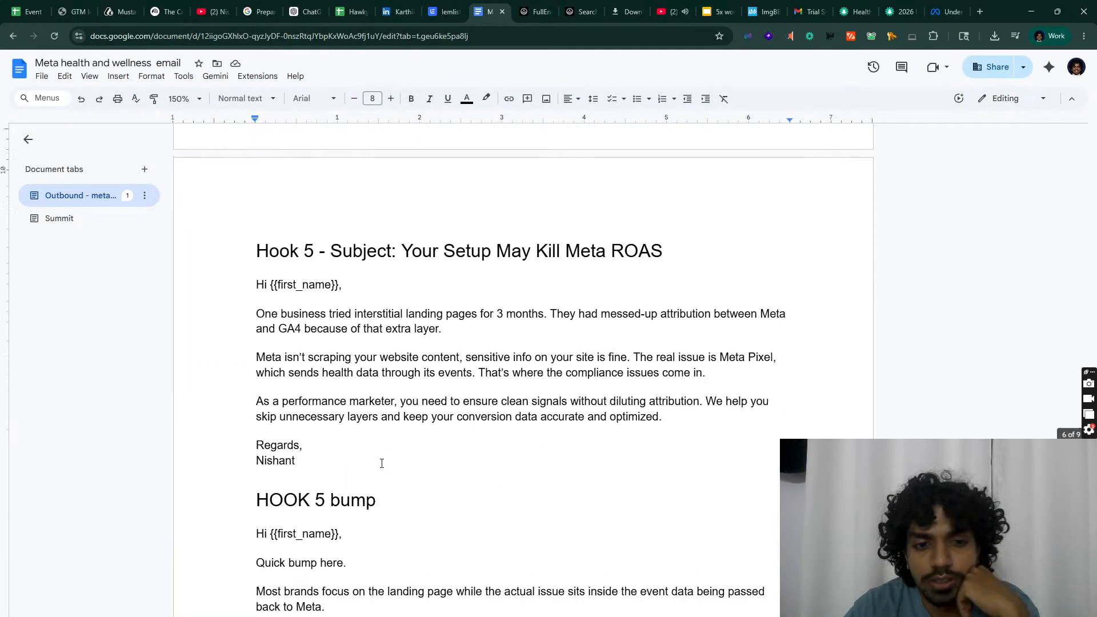
scroll(301, 250, up, 1)
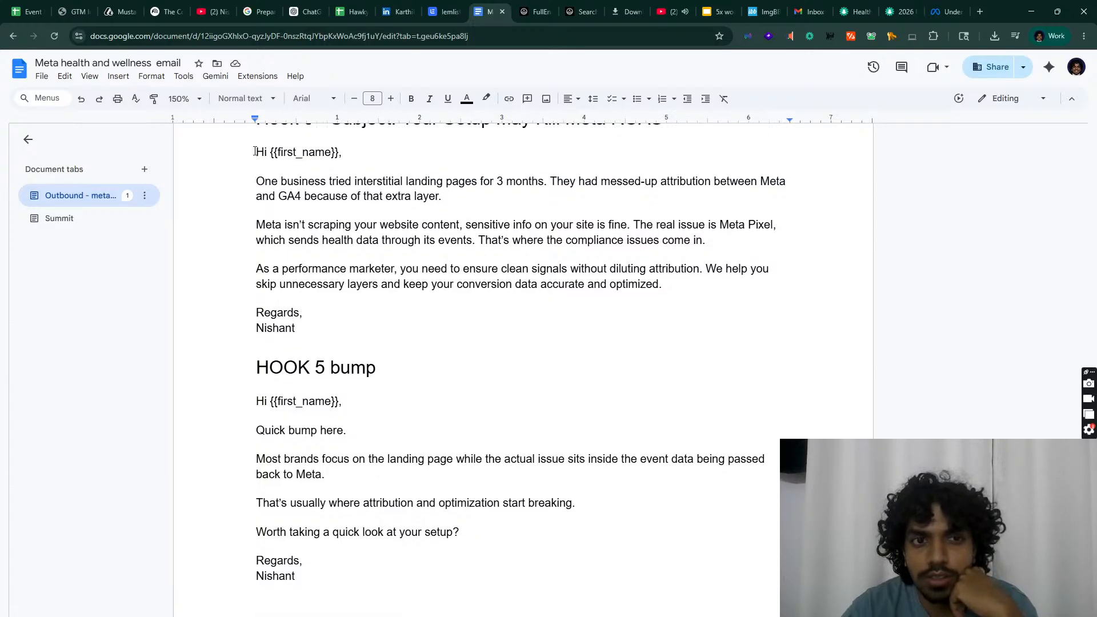
drag(254, 152, 361, 342)
click(433, 8)
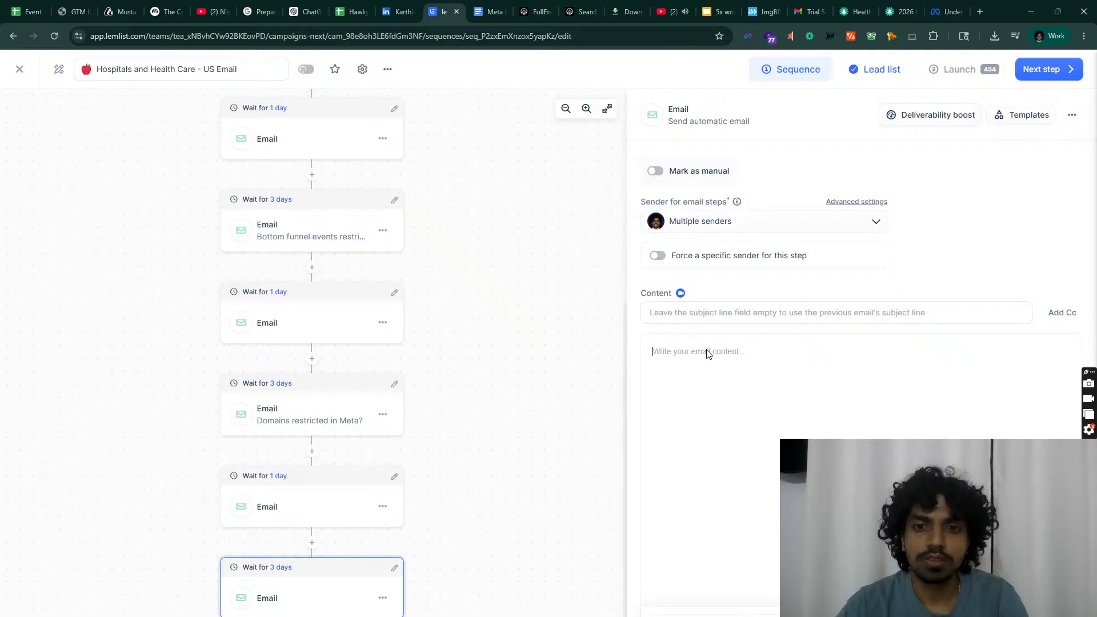
click(708, 351)
key(ctrl+v)
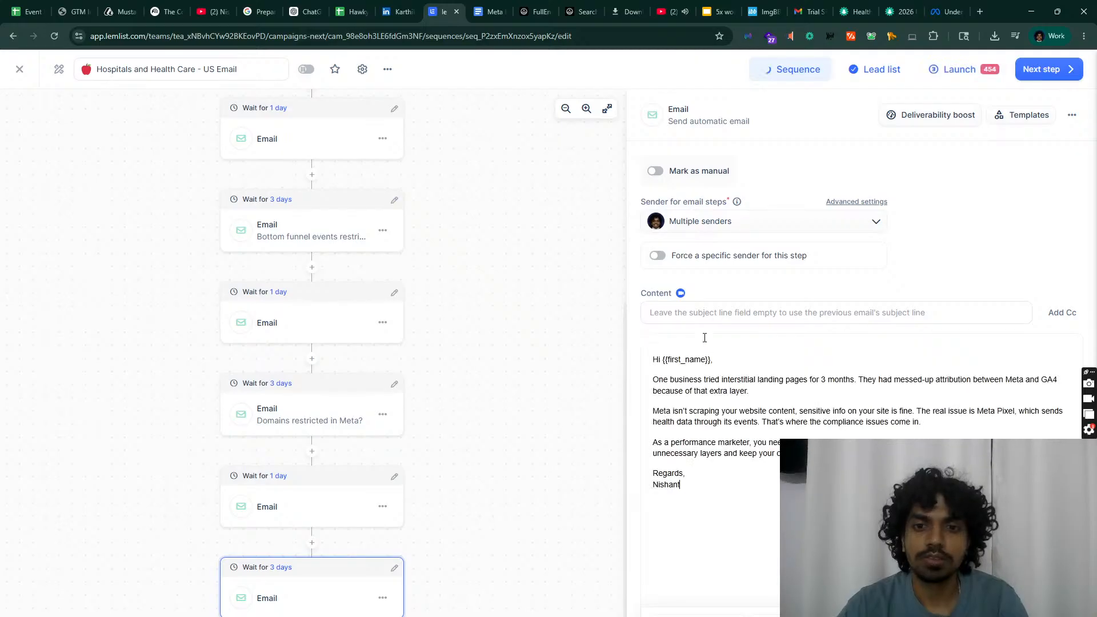
Step: Set the new email's subject to 'Your Setup May Kill Meta ROAS' from the Hook 5 draft
click(488, 12)
scroll(379, 393, up, 5)
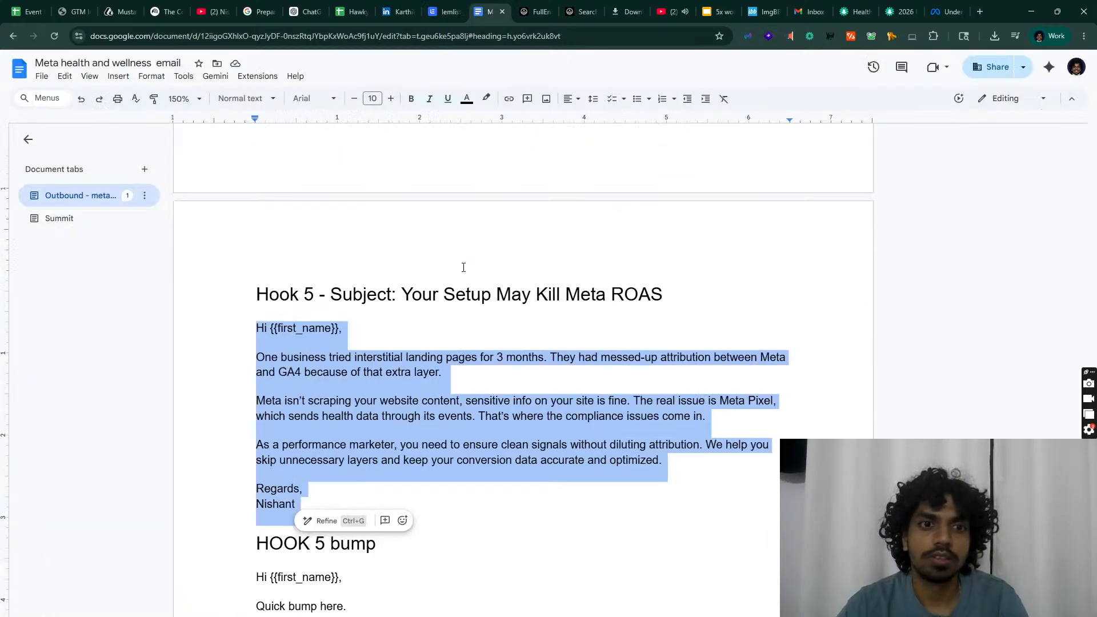
drag(400, 405, 664, 405)
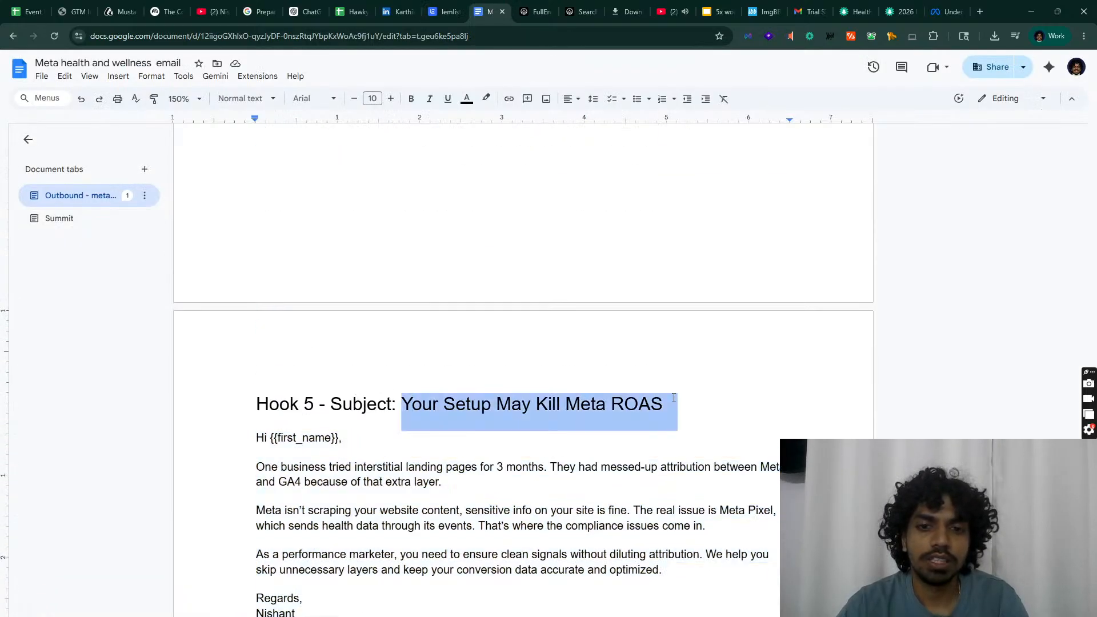
key(ctrl+c)
click(440, 9)
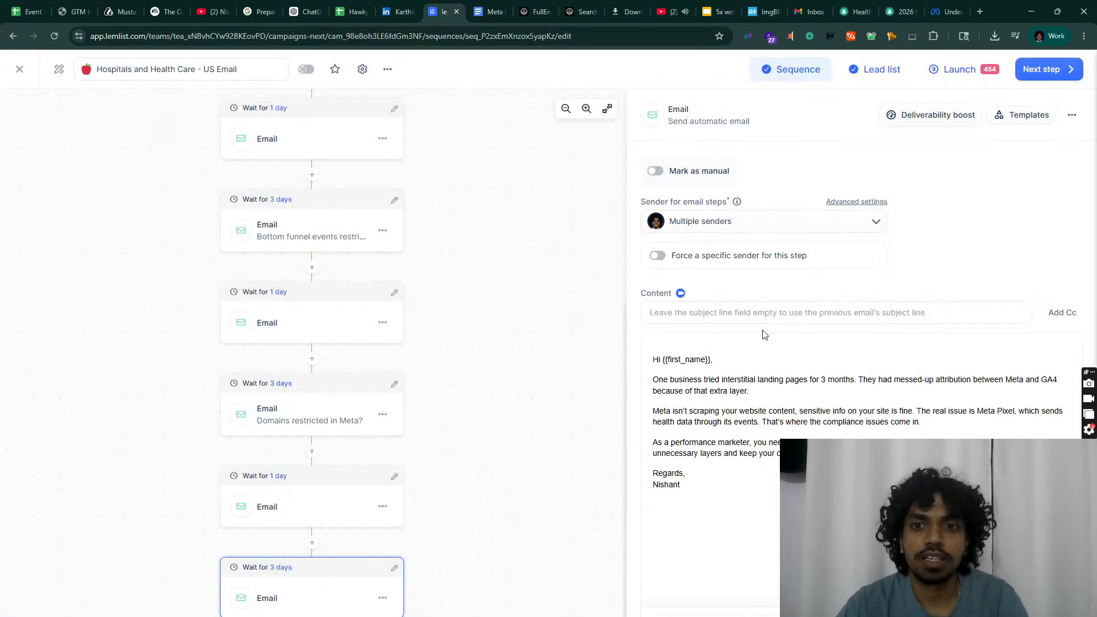
click(763, 314)
key(ctrl+v)
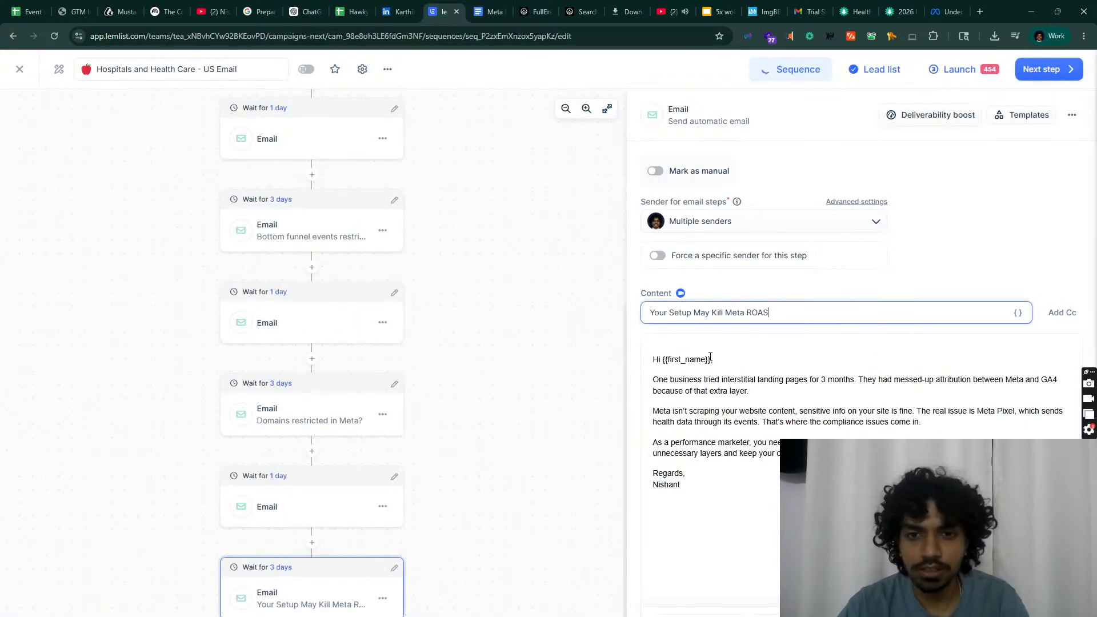
Step: Replace the greeting's {{first_name}} with {{firstName}} and remove the stray comma after 'content'
drag(712, 357, 675, 356)
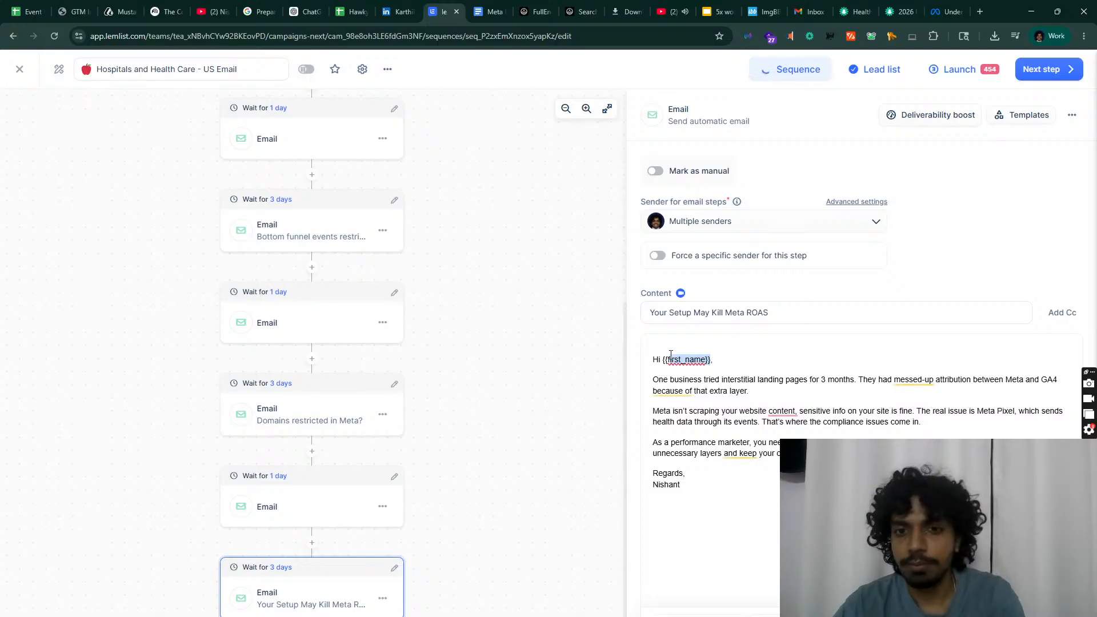
key(BackSpace)
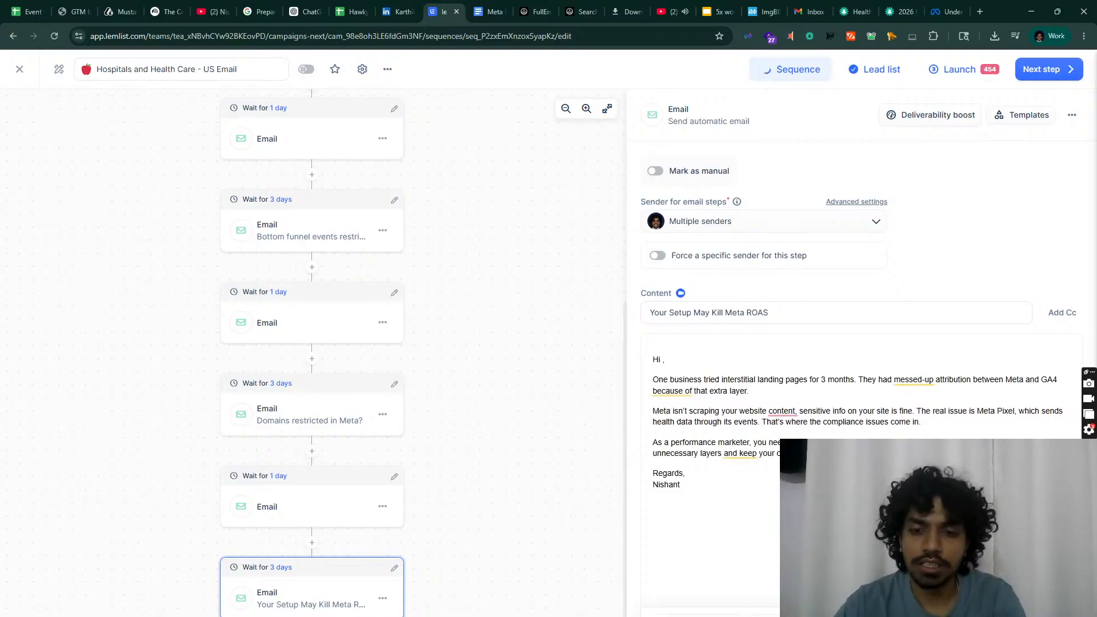
click(754, 610)
click(617, 328)
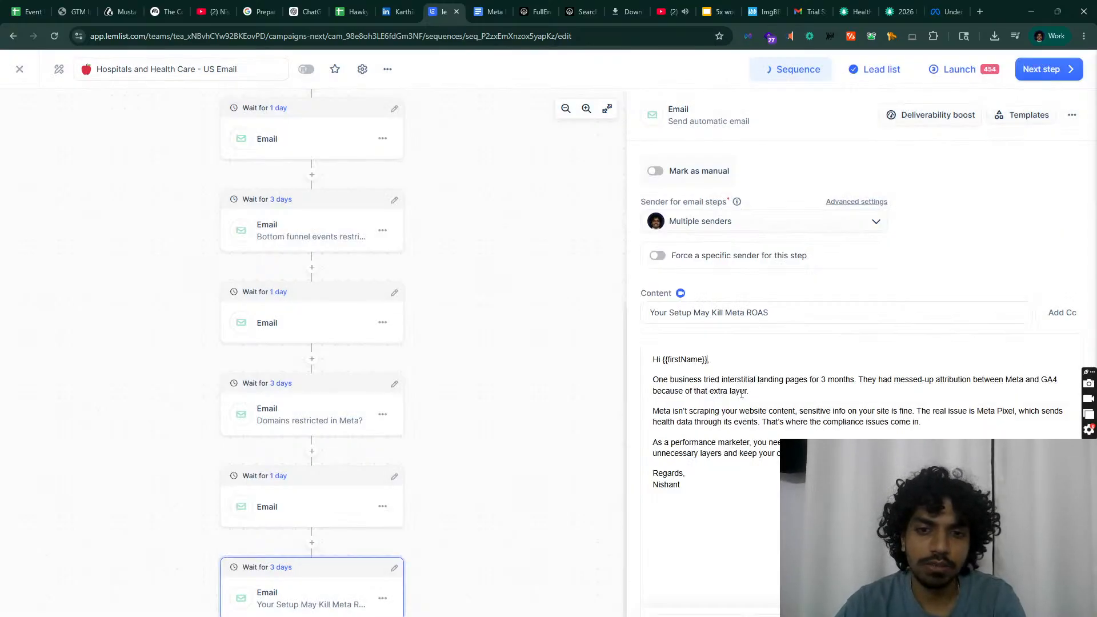
click(796, 410)
key(BackSpace)
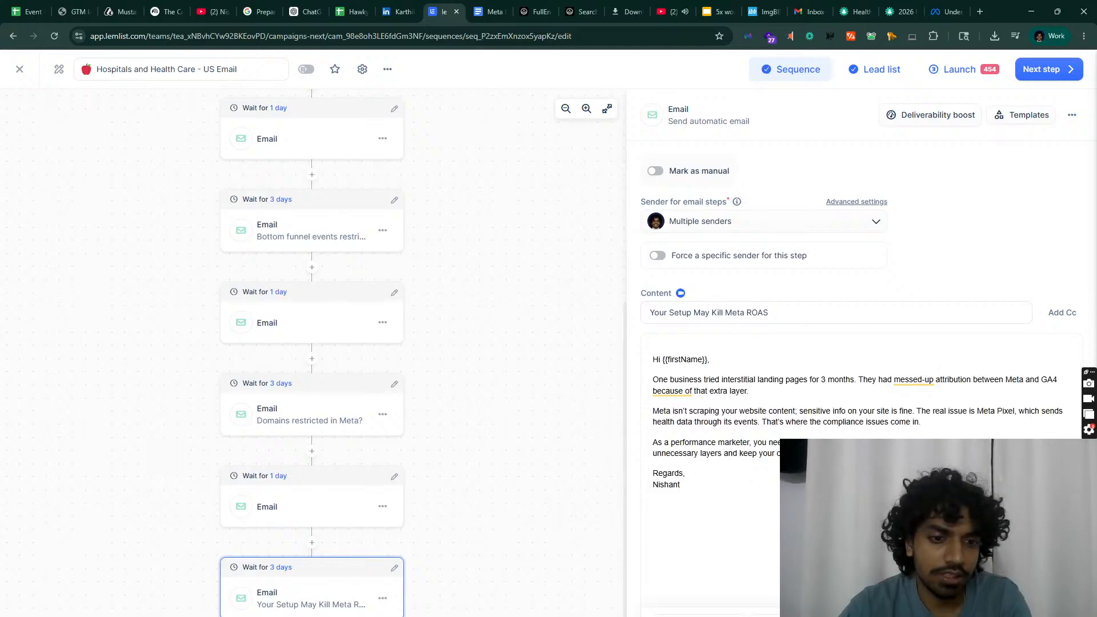
click(312, 615)
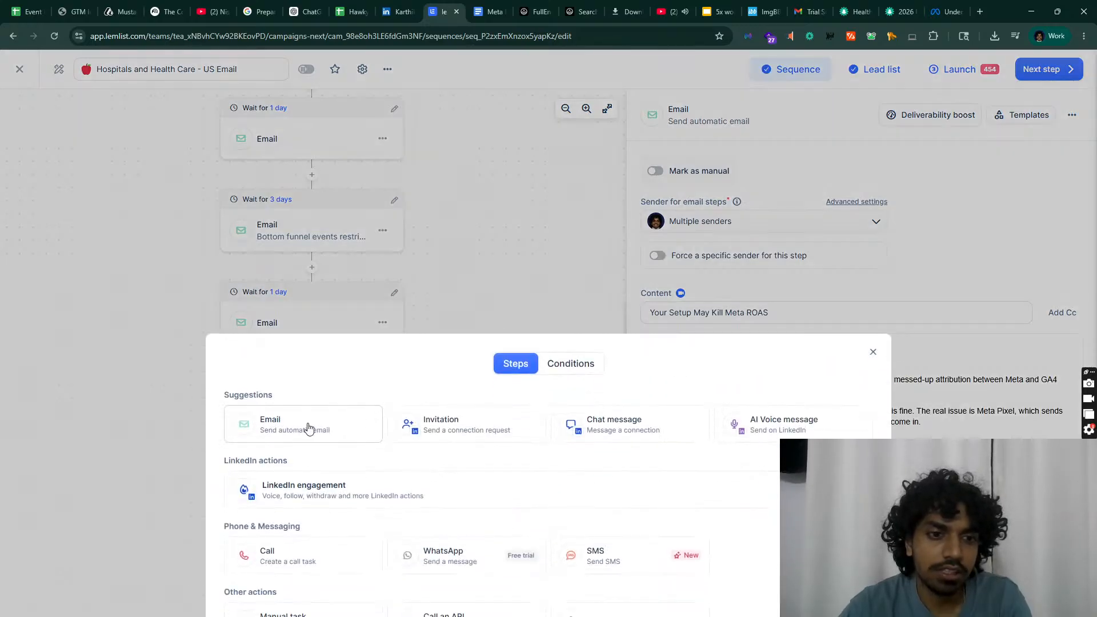
Step: Paste the Hook 5 bump email, starting 'Quick bump here.', into the empty final 1-day step
click(533, 109)
click(489, 12)
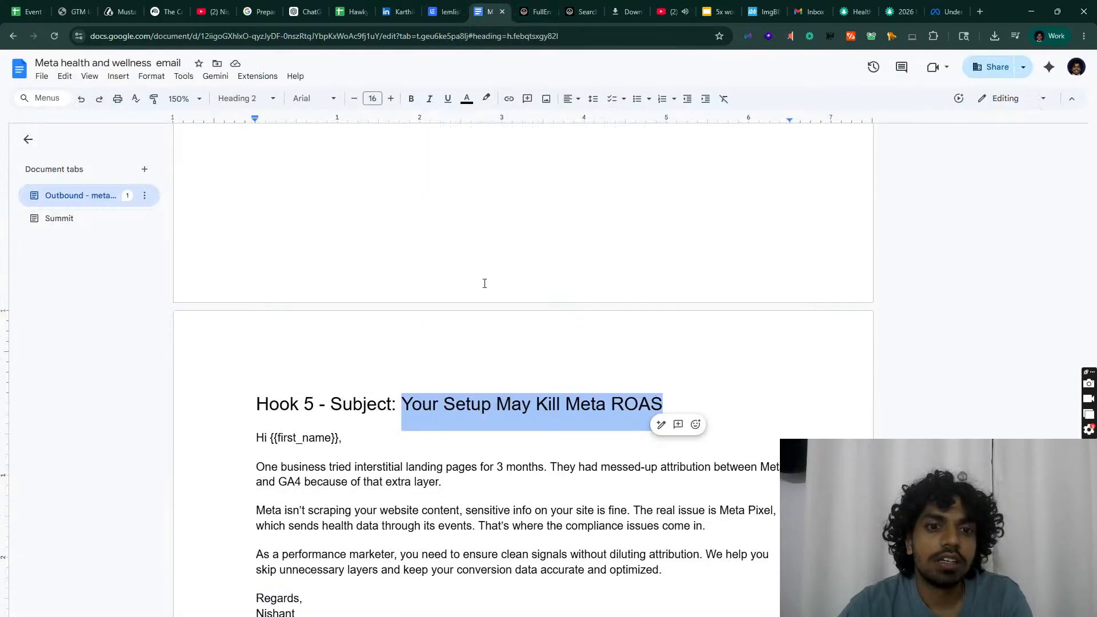
scroll(478, 314, down, 5)
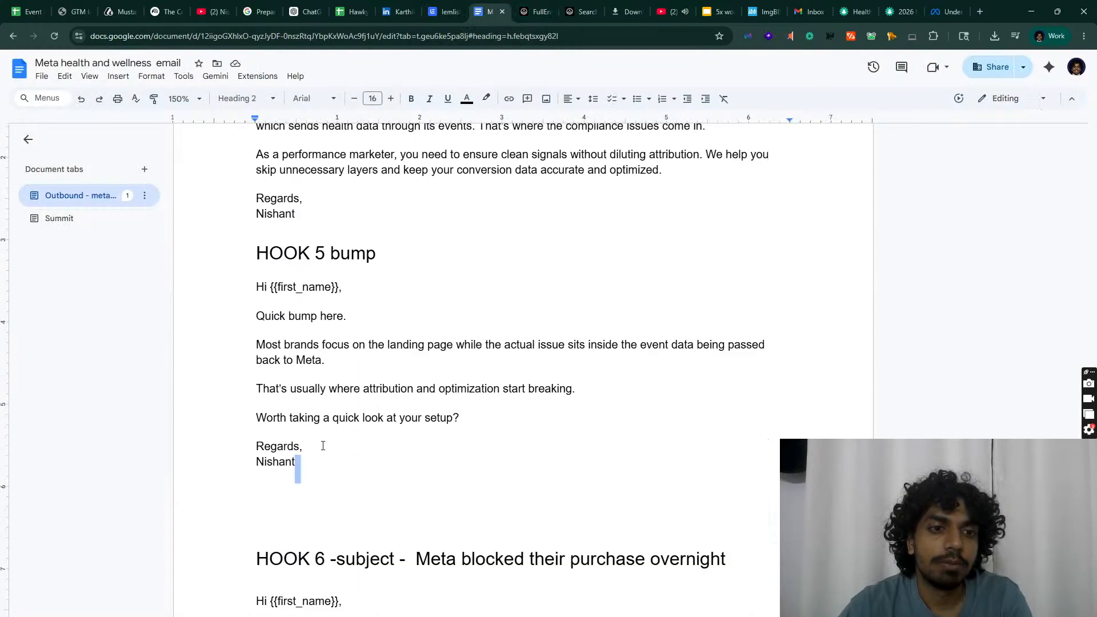
drag(323, 445, 199, 286)
click(444, 12)
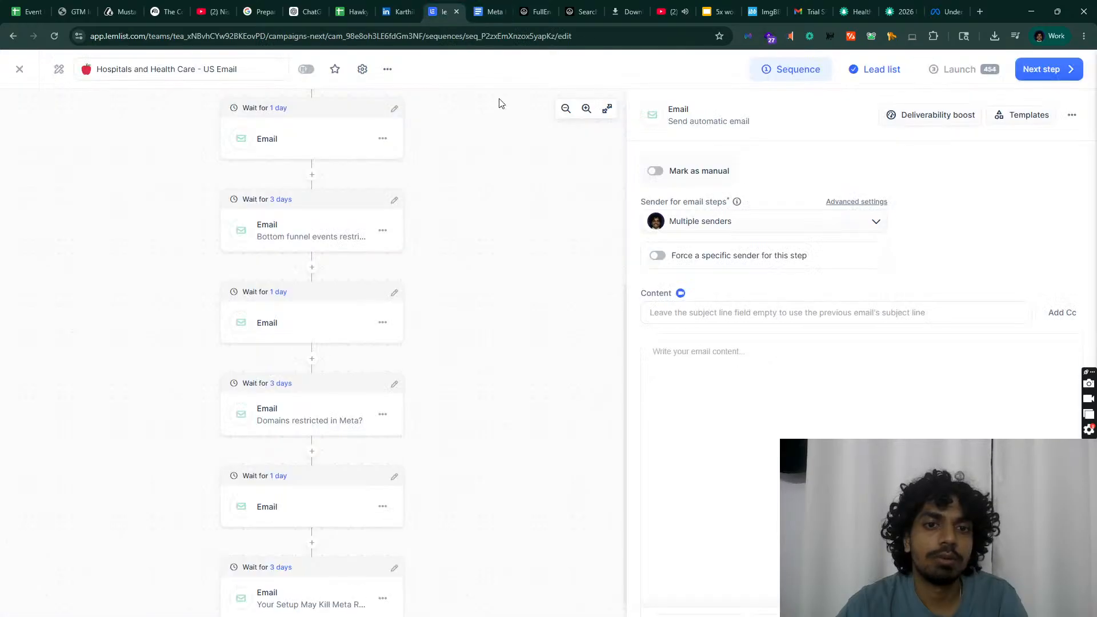
key(ctrl+v)
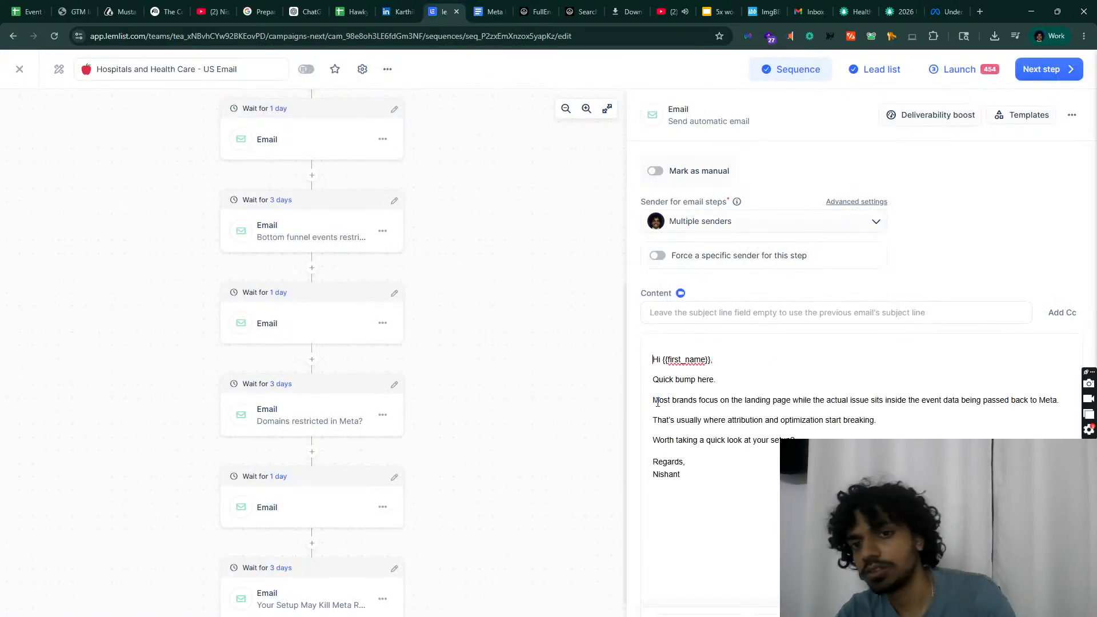
scroll(388, 582, down, 2)
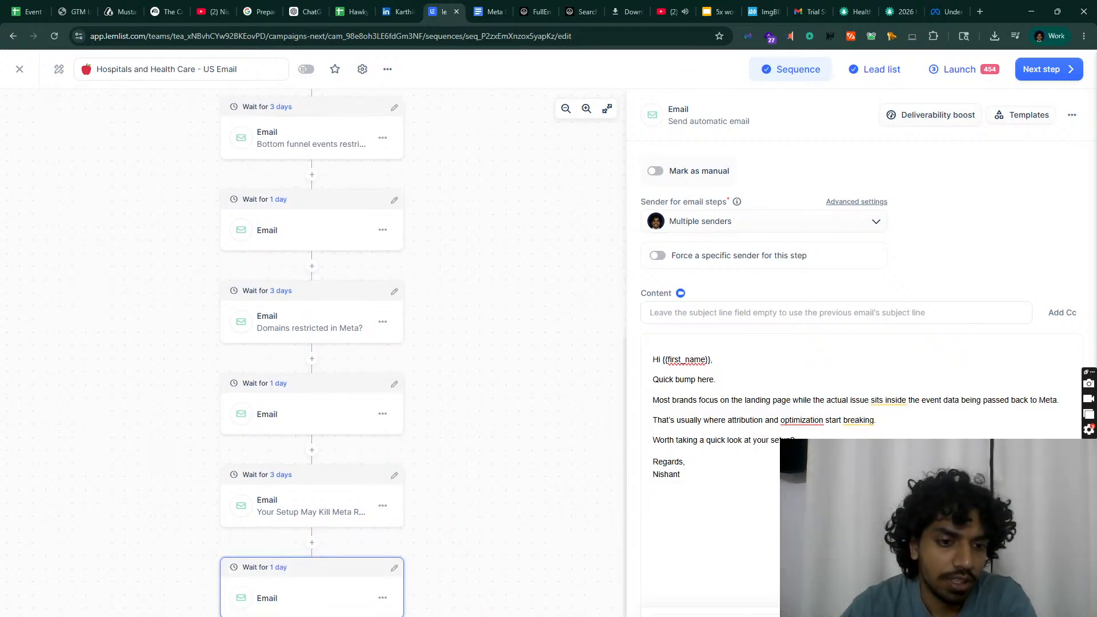
click(312, 615)
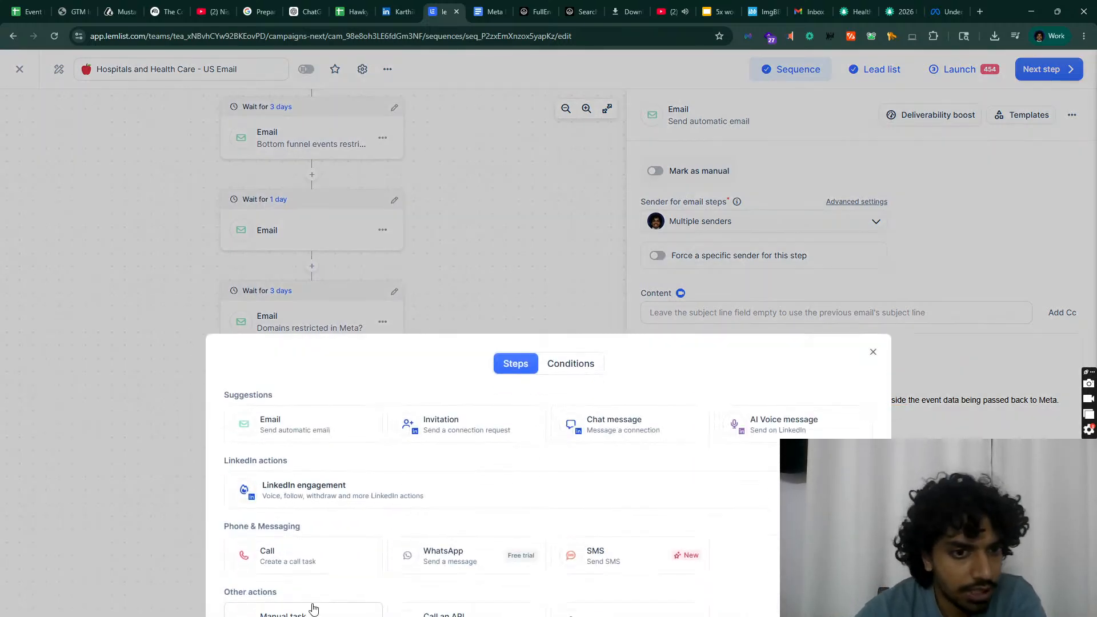
Step: Add a new email step with a 3-day wait before it
click(313, 431)
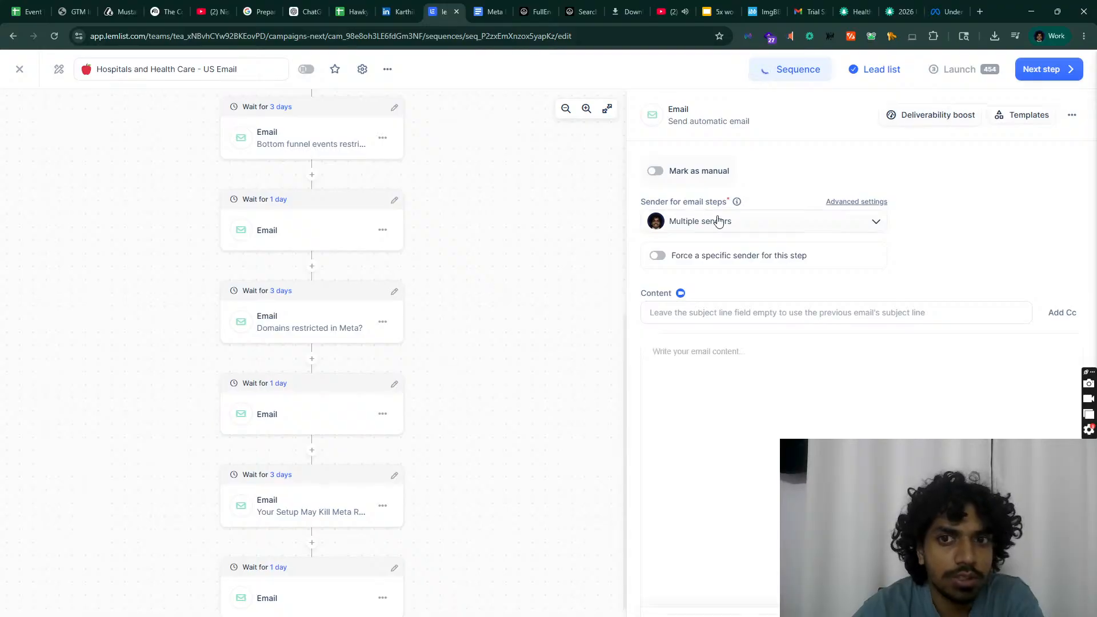
scroll(311, 453, down, 2)
click(394, 568)
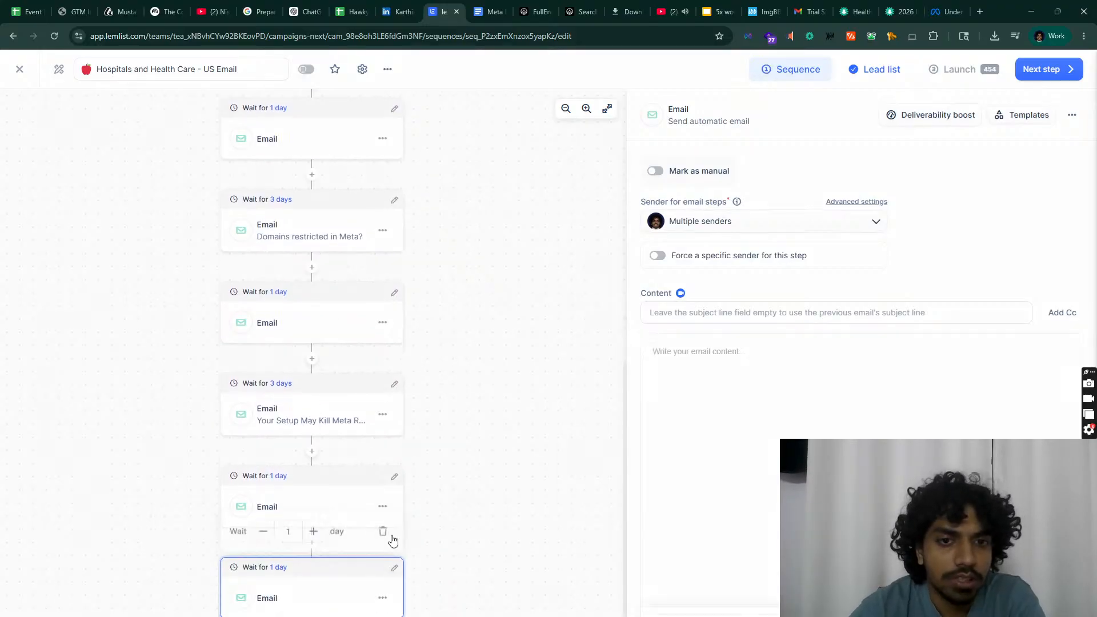
click(313, 530)
click(313, 530)
Step: Copy the HOOK 6 body from the email copy document into the email body
click(490, 12)
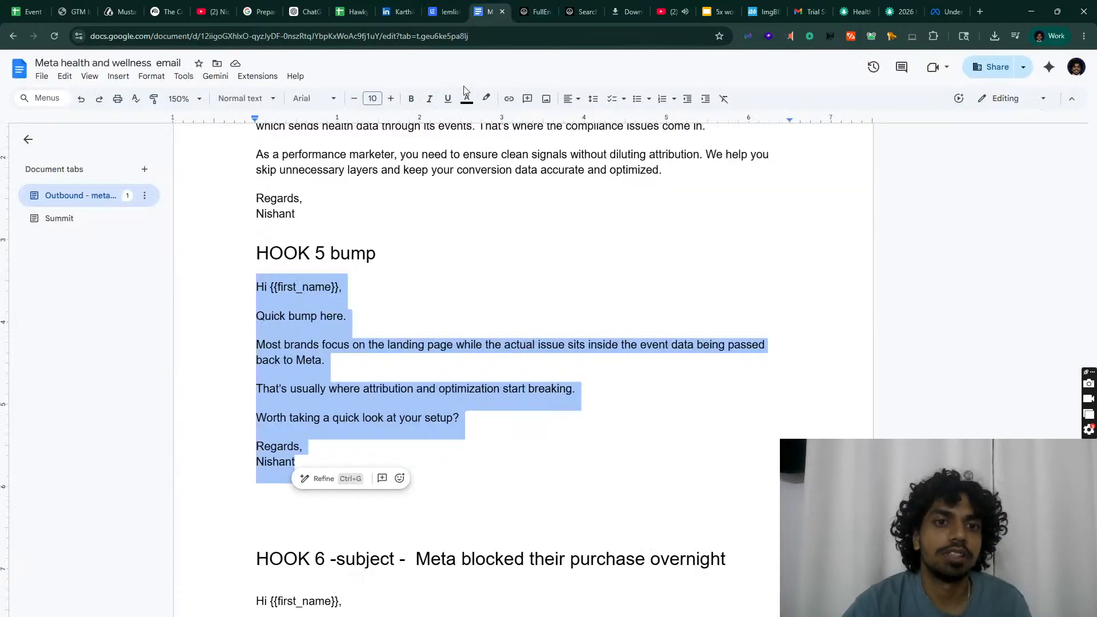
scroll(322, 296, down, 6)
drag(268, 262, 434, 511)
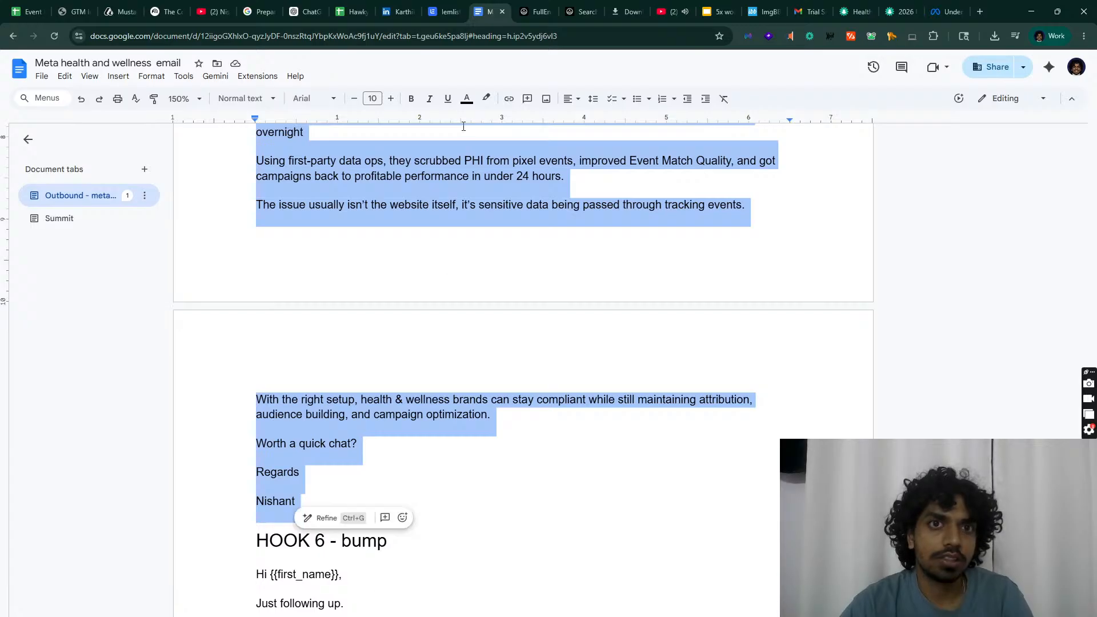
key(ctrl+c)
click(441, 13)
click(656, 372)
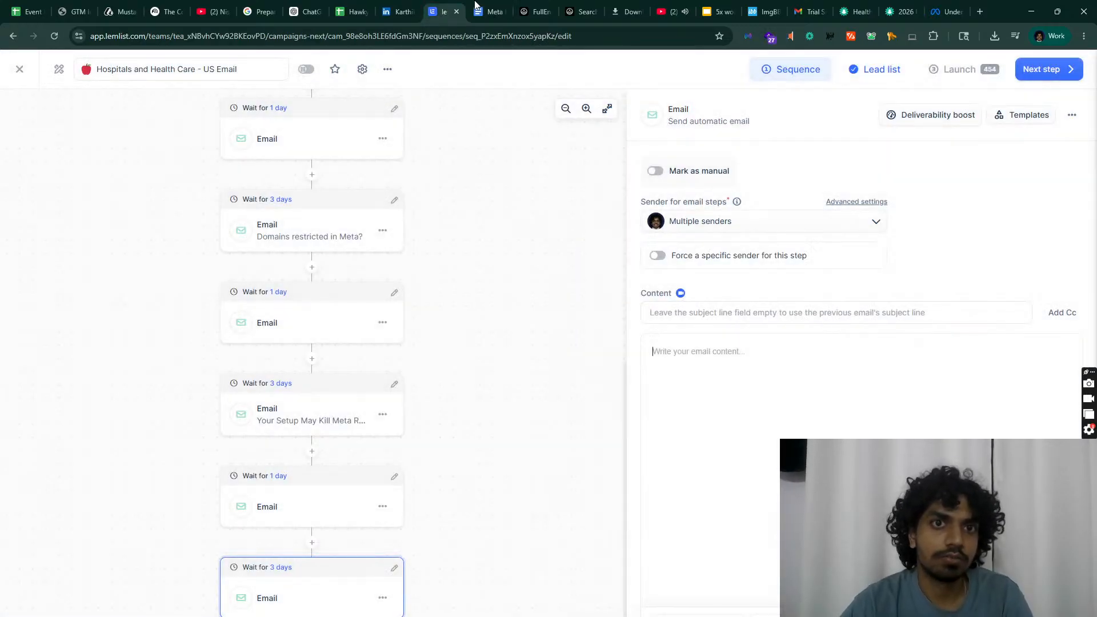
key(ctrl+v)
Step: Set the email subject to 'Meta blocked their purchase overnight'
click(490, 11)
scroll(413, 236, up, 5)
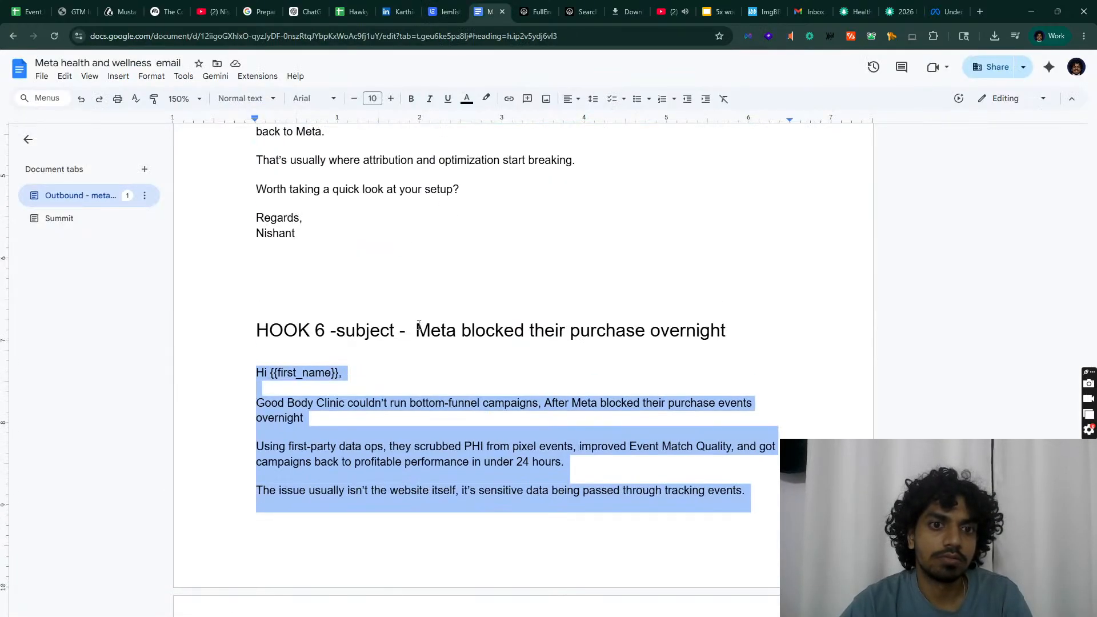
drag(417, 330, 763, 323)
key(ctrl+shift+Tab)
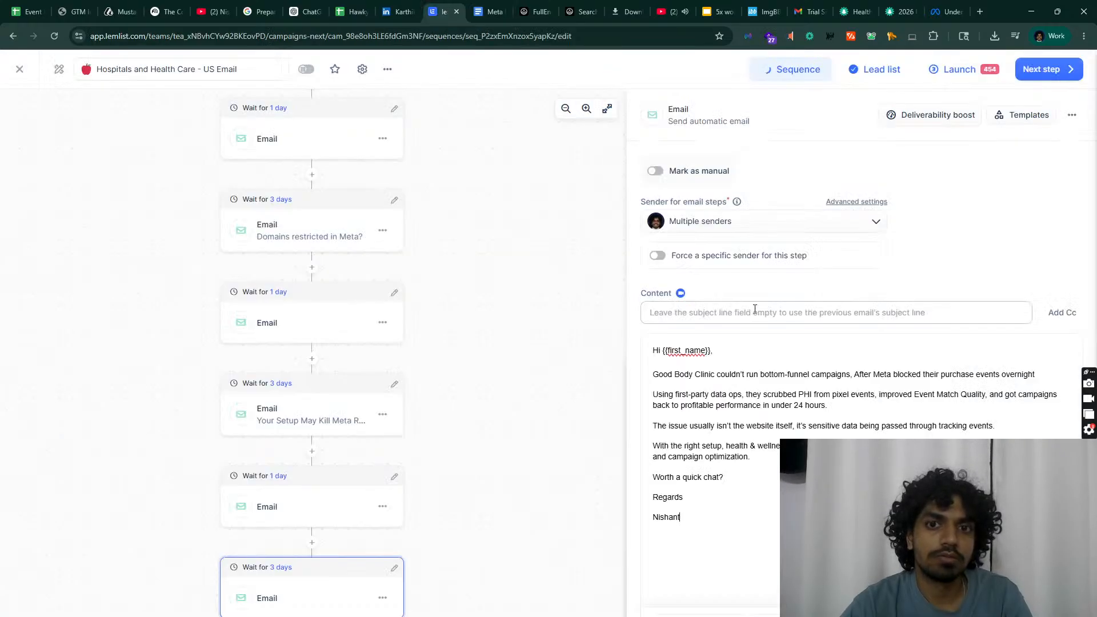
click(754, 312)
key(ctrl+v)
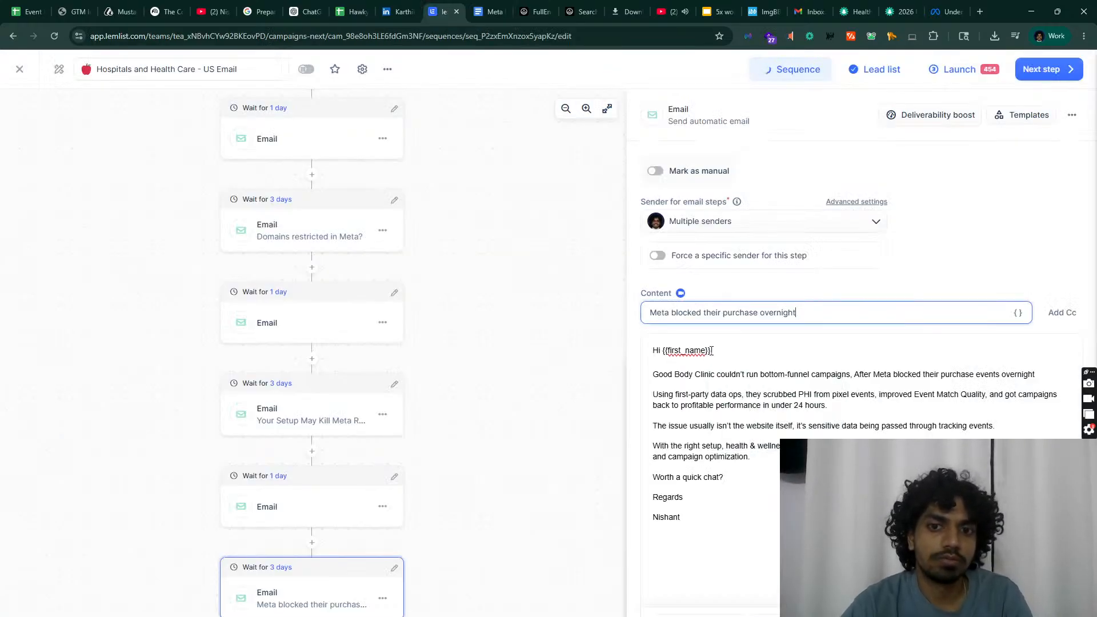
Step: Replace the greeting placeholder with the {{firstName}} variable and append another empty email step
drag(712, 350, 680, 344)
key(BackSpace)
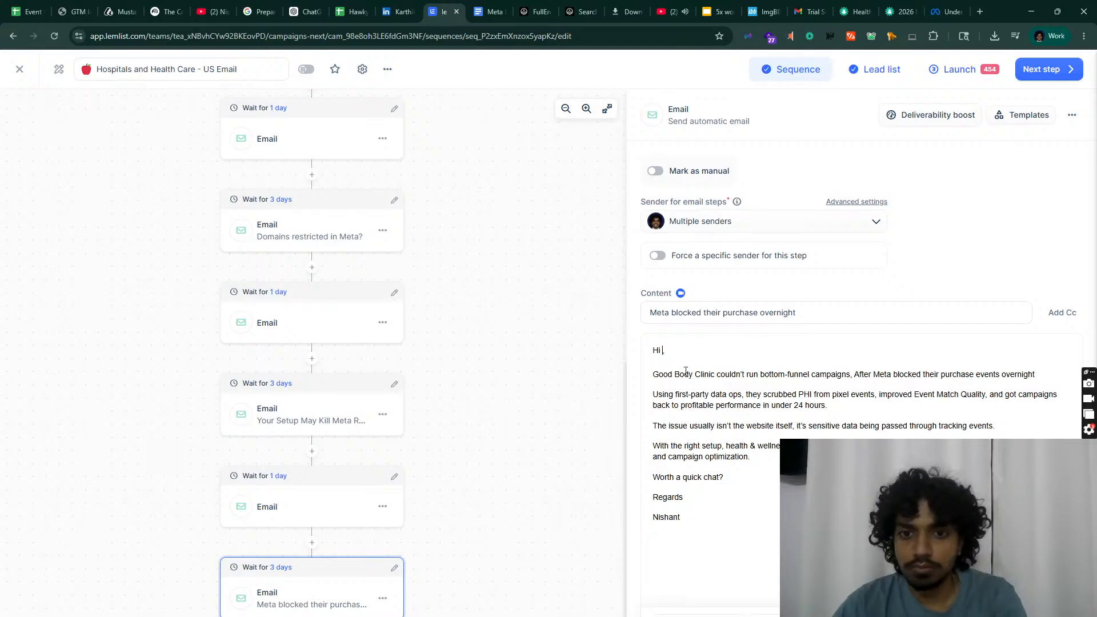
click(696, 605)
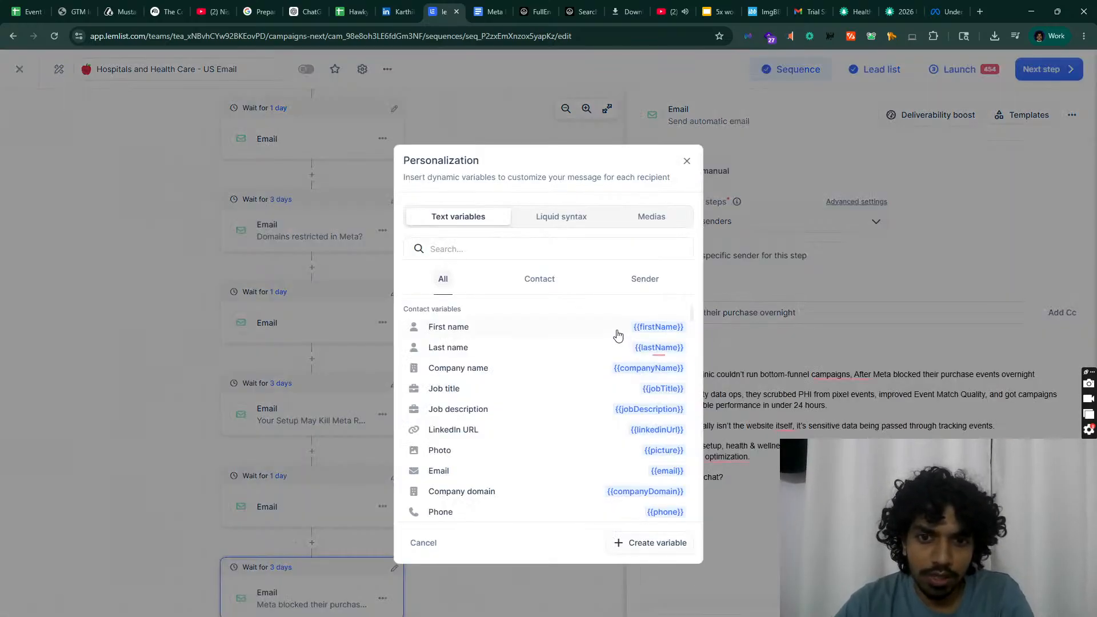
click(616, 332)
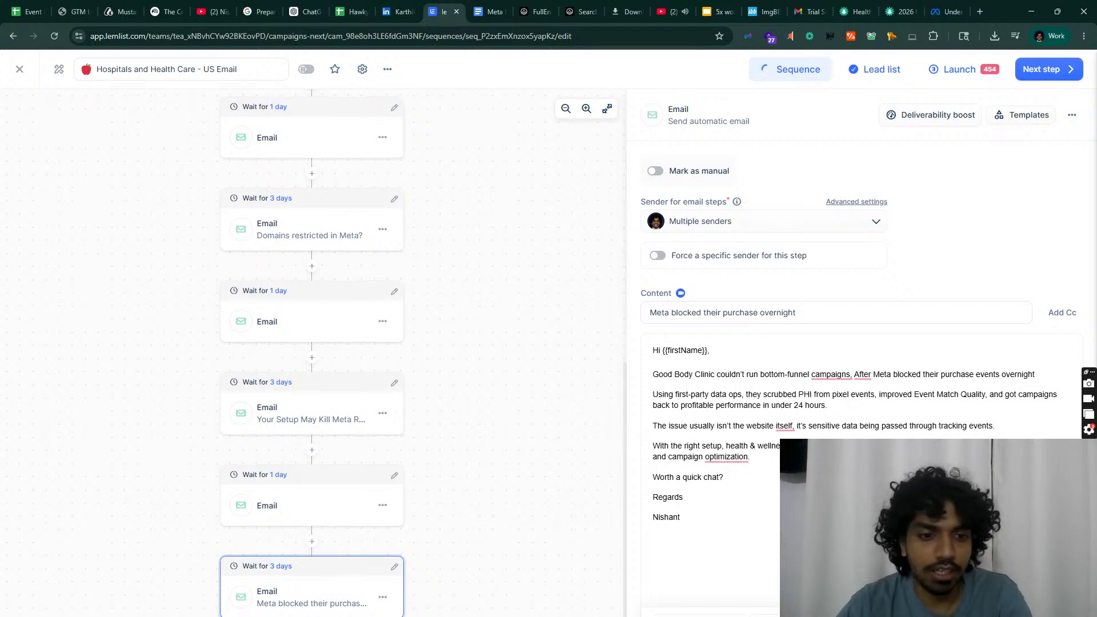
click(311, 541)
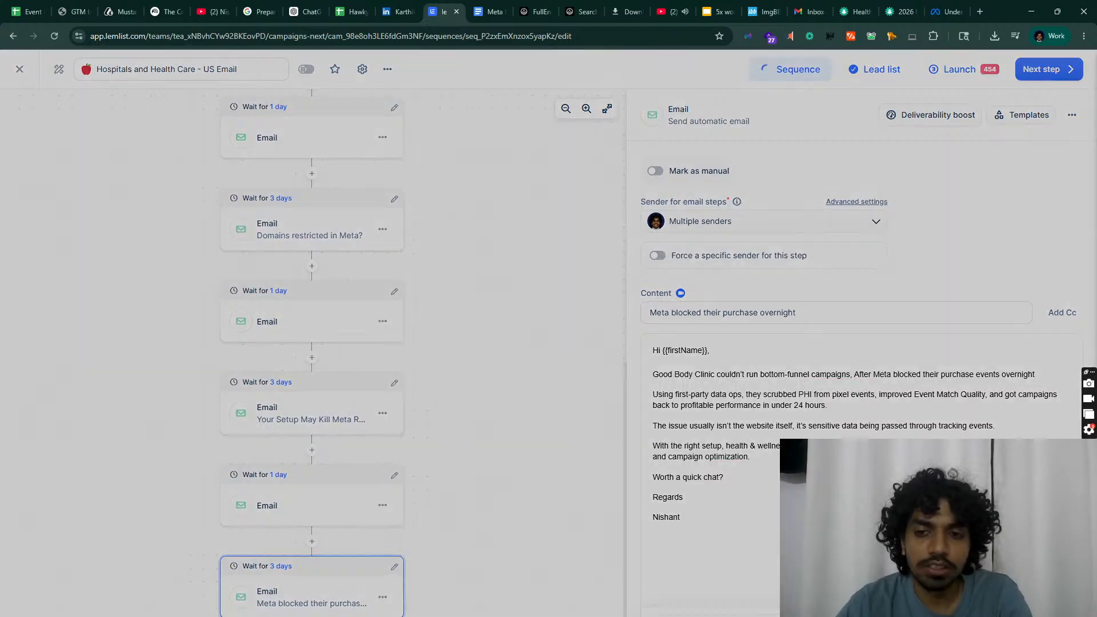
click(350, 431)
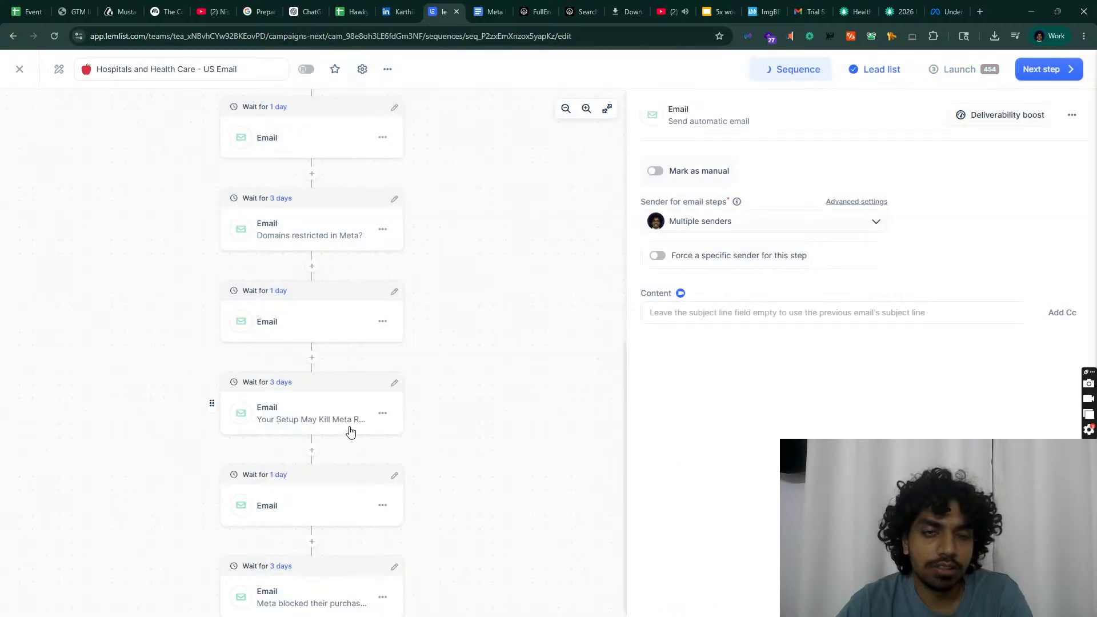
Step: Paste the HOOK 6 bump body ('Just following up.') into the new email step
click(495, 11)
scroll(598, 380, down, 9)
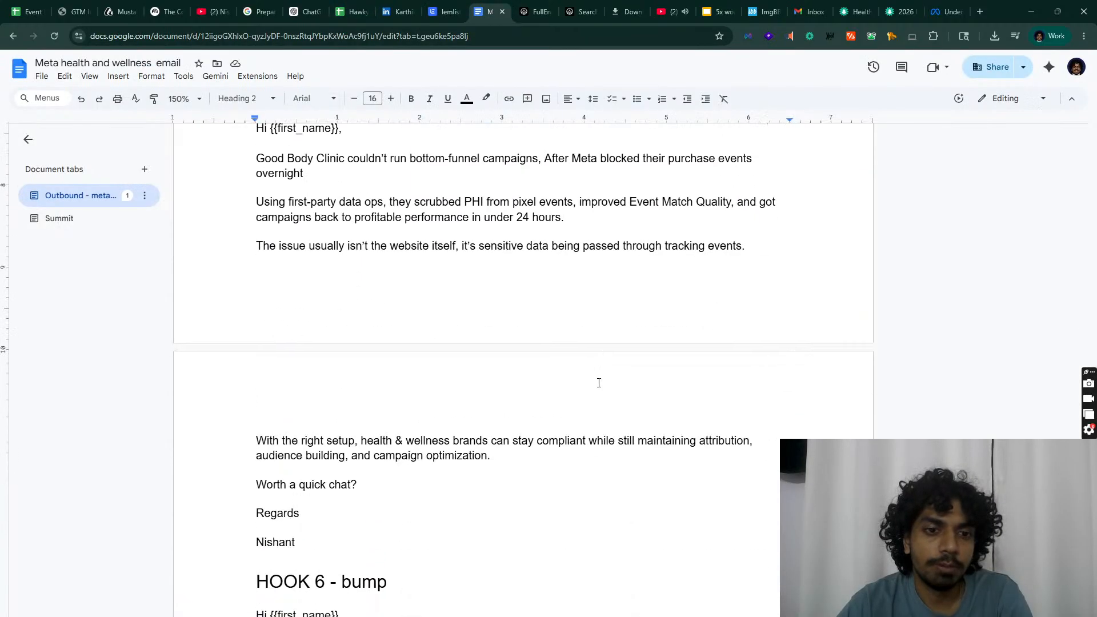
drag(359, 517, 255, 345)
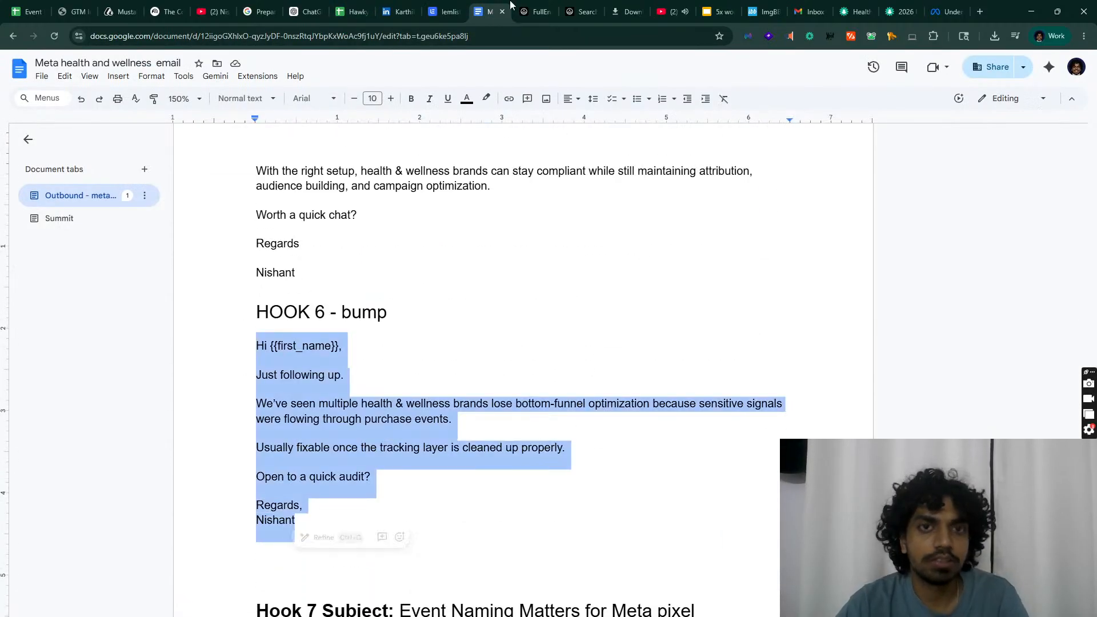
click(445, 11)
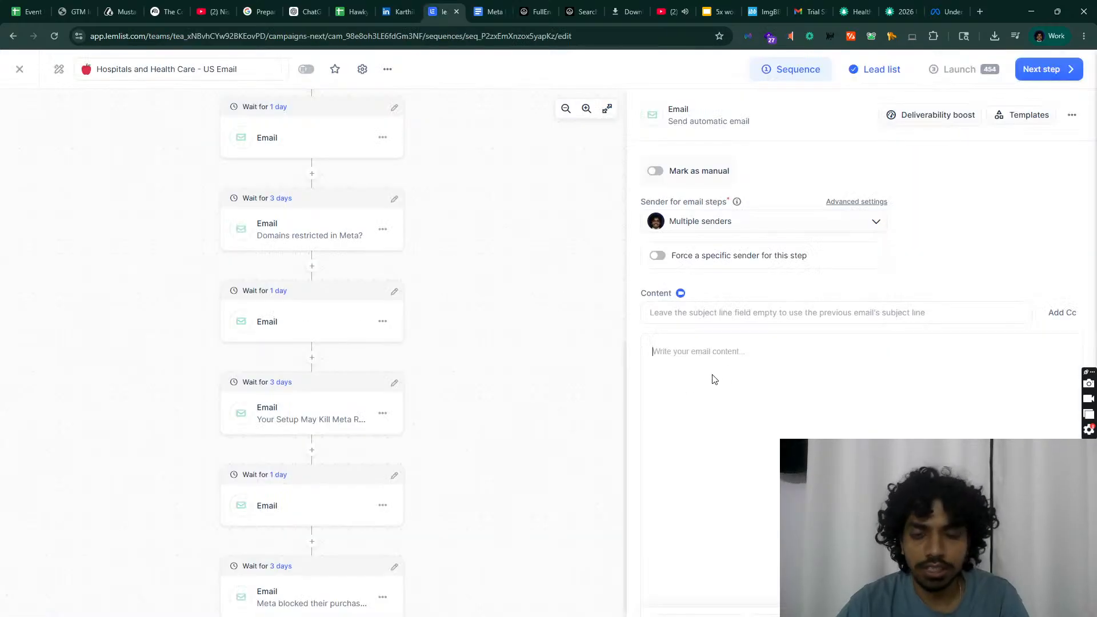
key(ctrl+v)
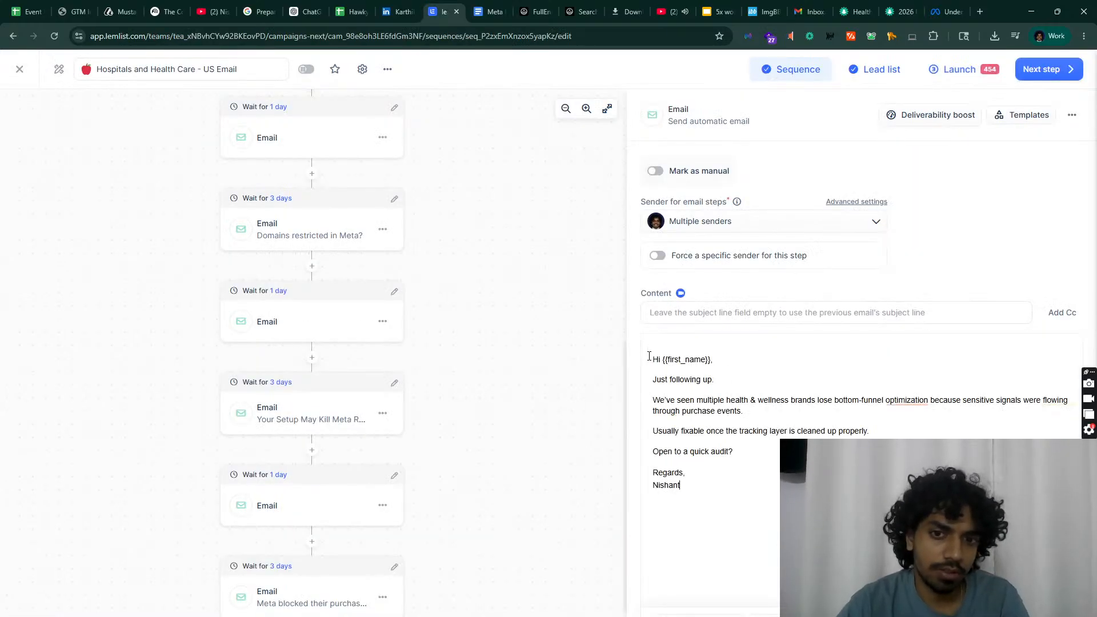
Step: Select the Hook 7 email body in the email copy document
click(499, 4)
scroll(375, 457, down, 7)
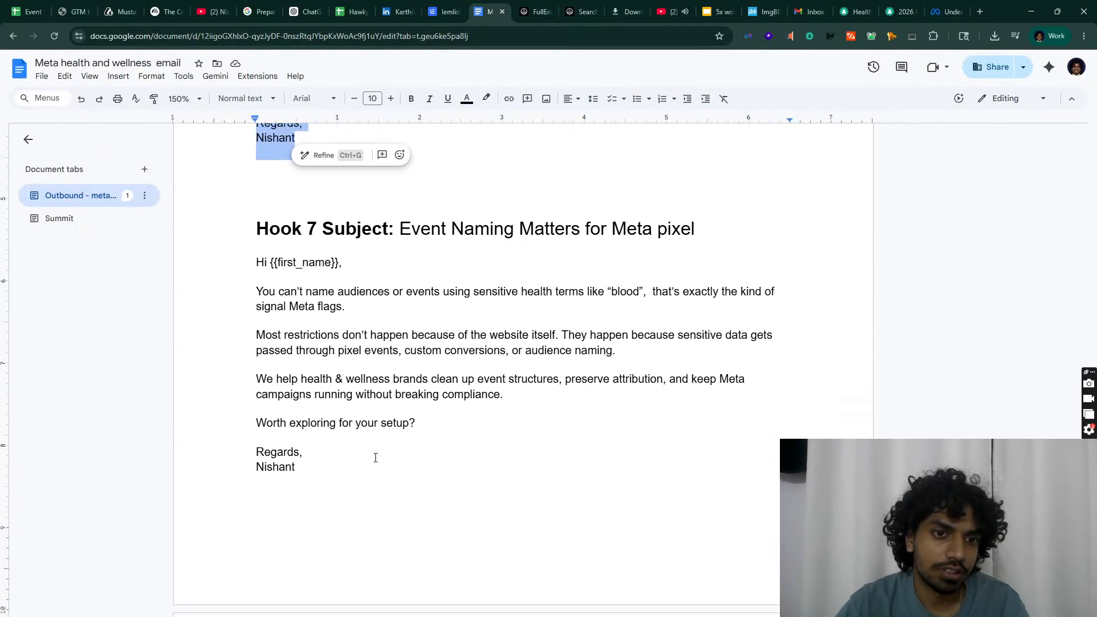
scroll(377, 469, down, 12)
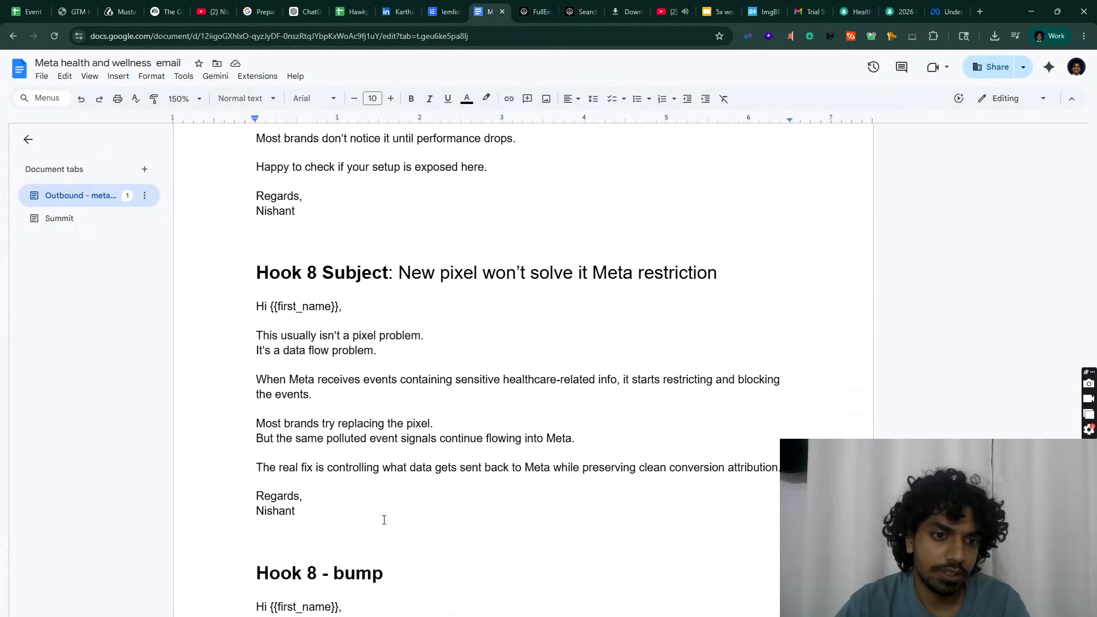
scroll(384, 519, down, 6)
scroll(384, 519, down, 4)
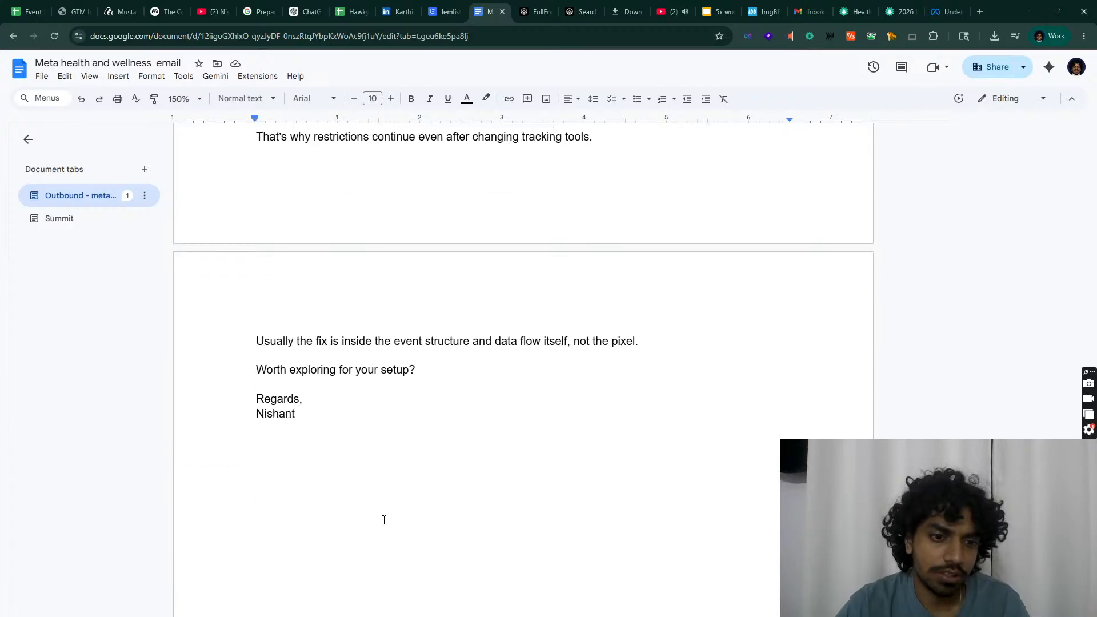
scroll(383, 517, up, 11)
scroll(394, 470, up, 12)
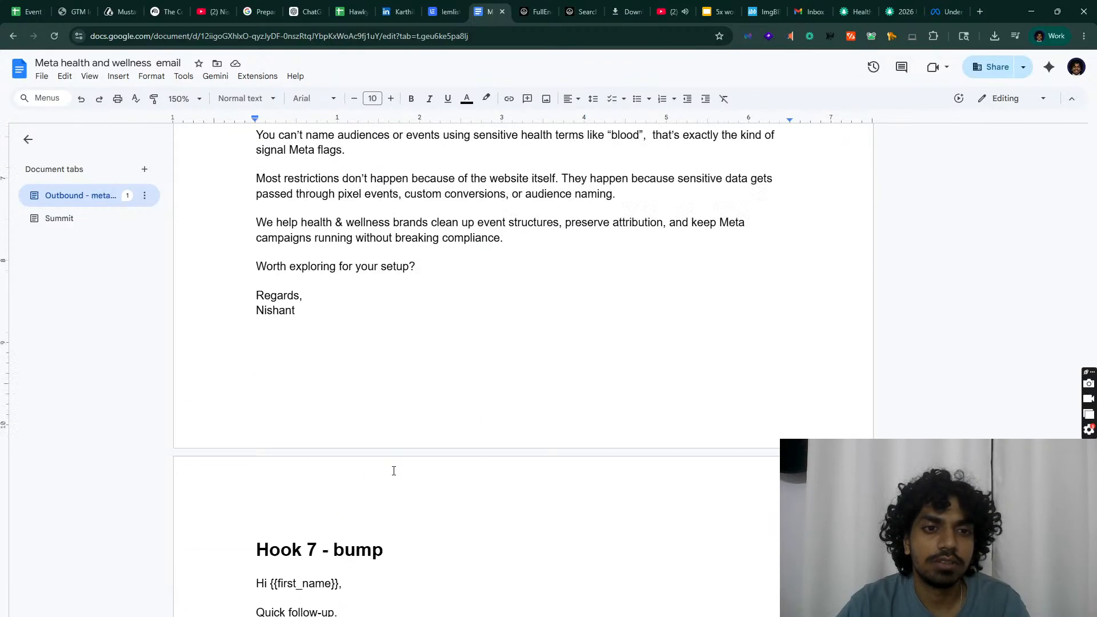
drag(297, 615, 175, 416)
key(ctrl+c)
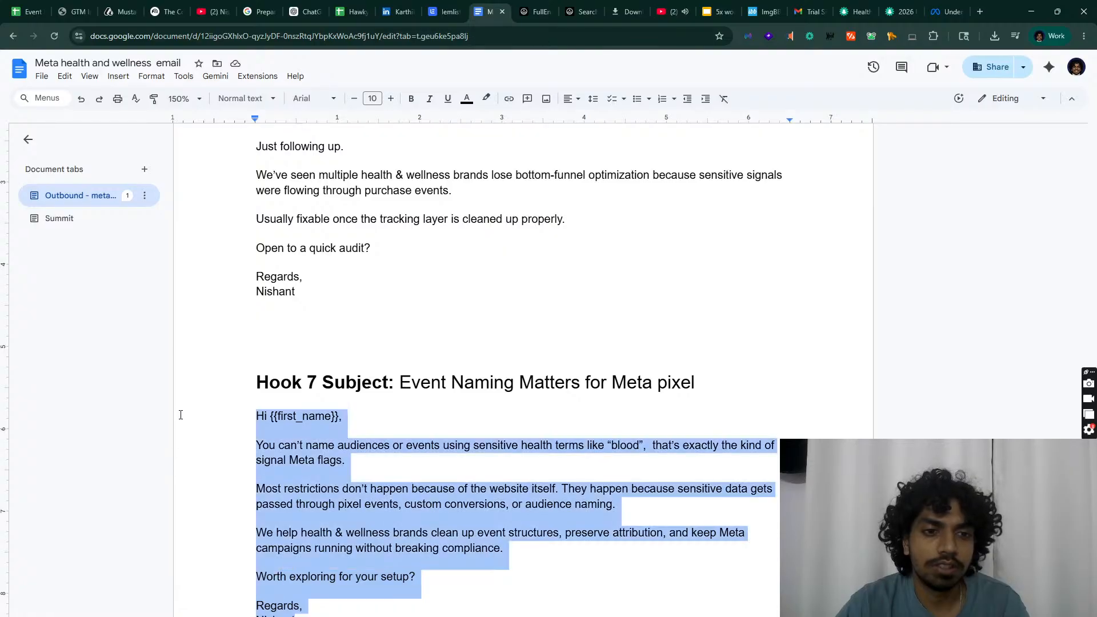
click(463, 5)
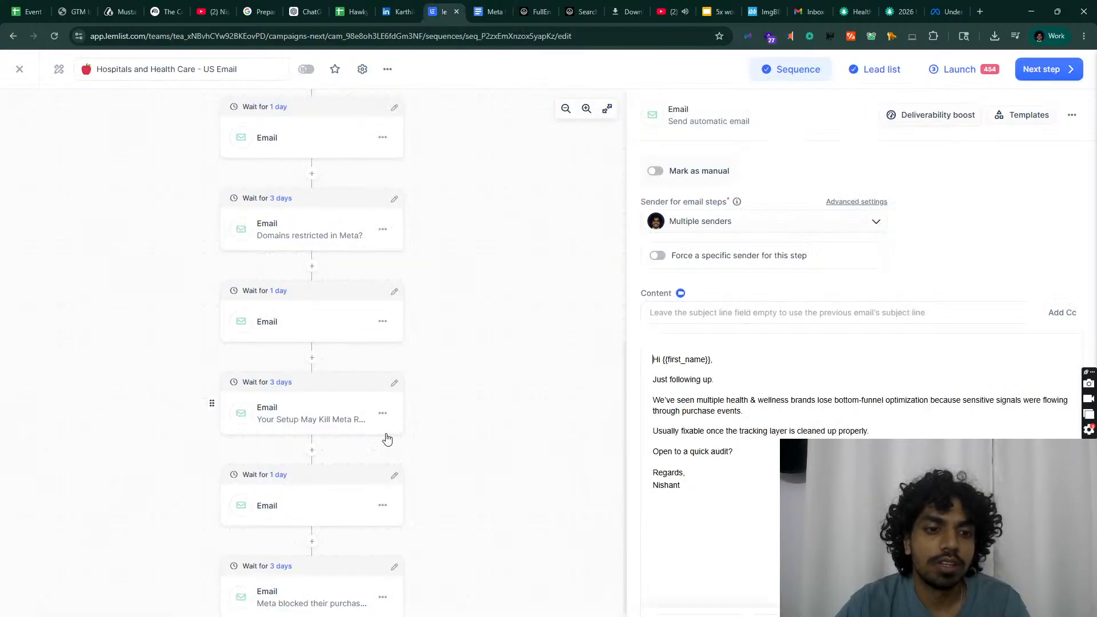
scroll(366, 475, down, 2)
Step: Add an email step with the Hook 7 body and subject 'Event Naming Matters for Meta pixel'
click(311, 542)
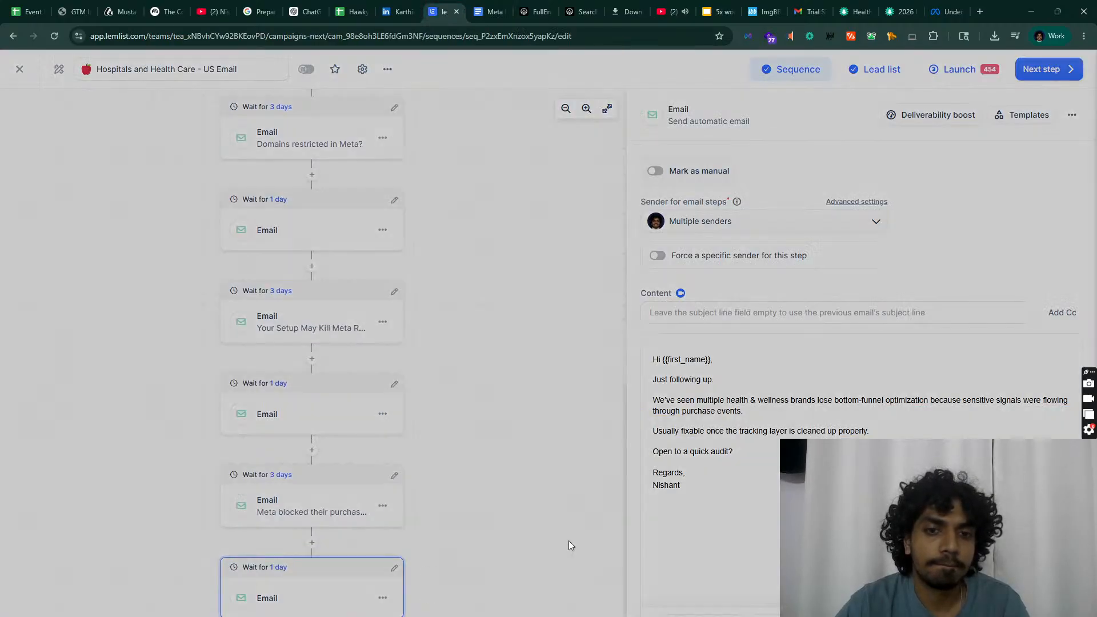
click(353, 430)
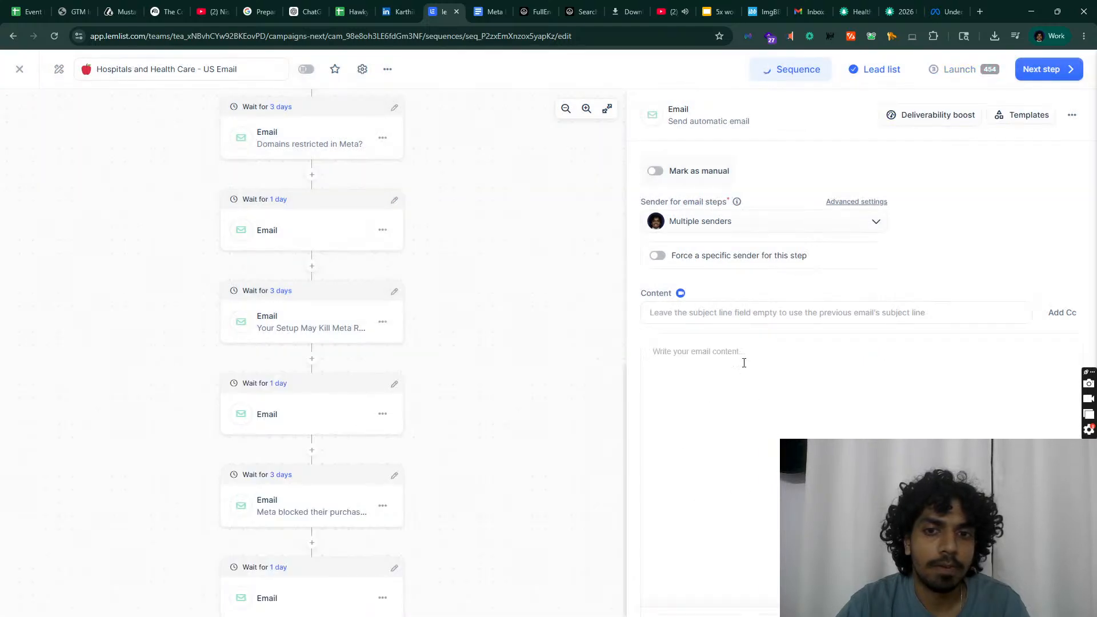
key(ctrl+v)
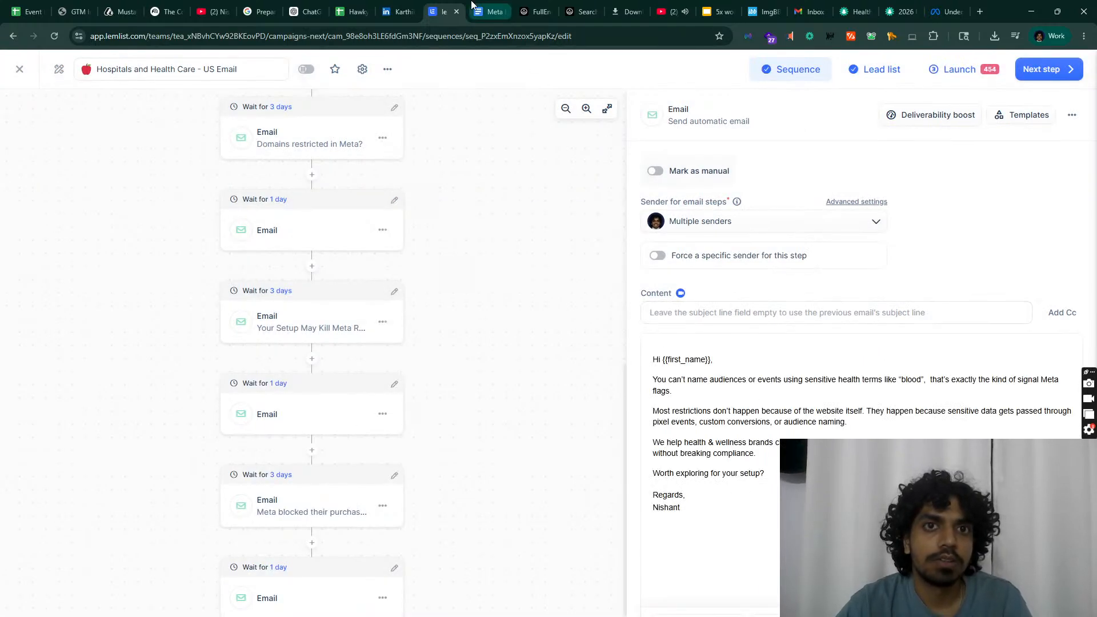
click(491, 12)
drag(399, 376, 695, 379)
key(ctrl+c)
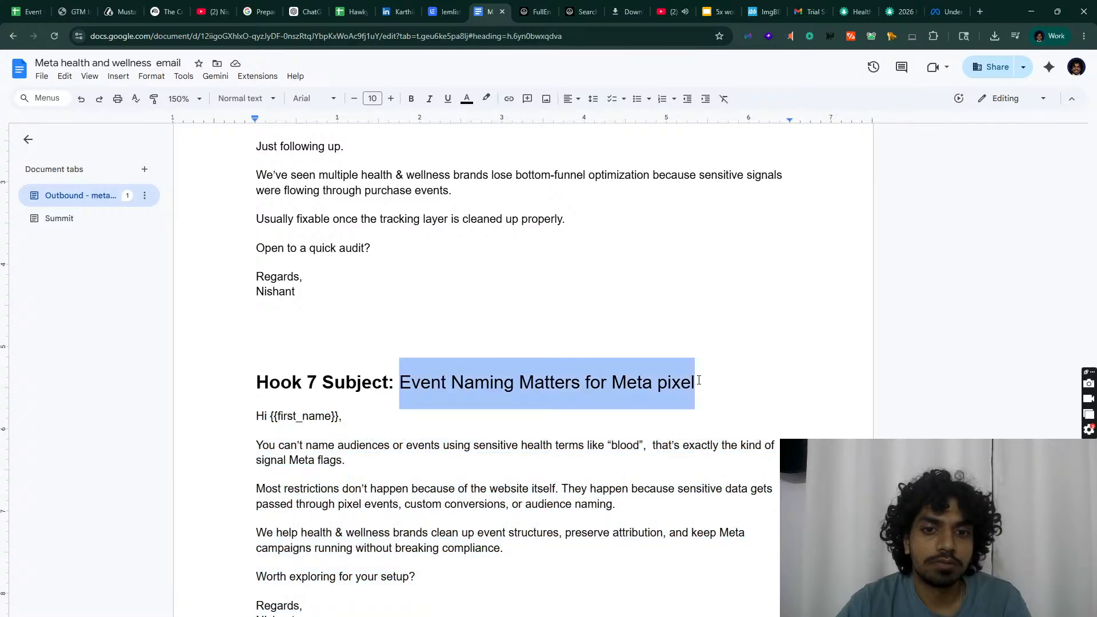
click(443, 12)
click(743, 312)
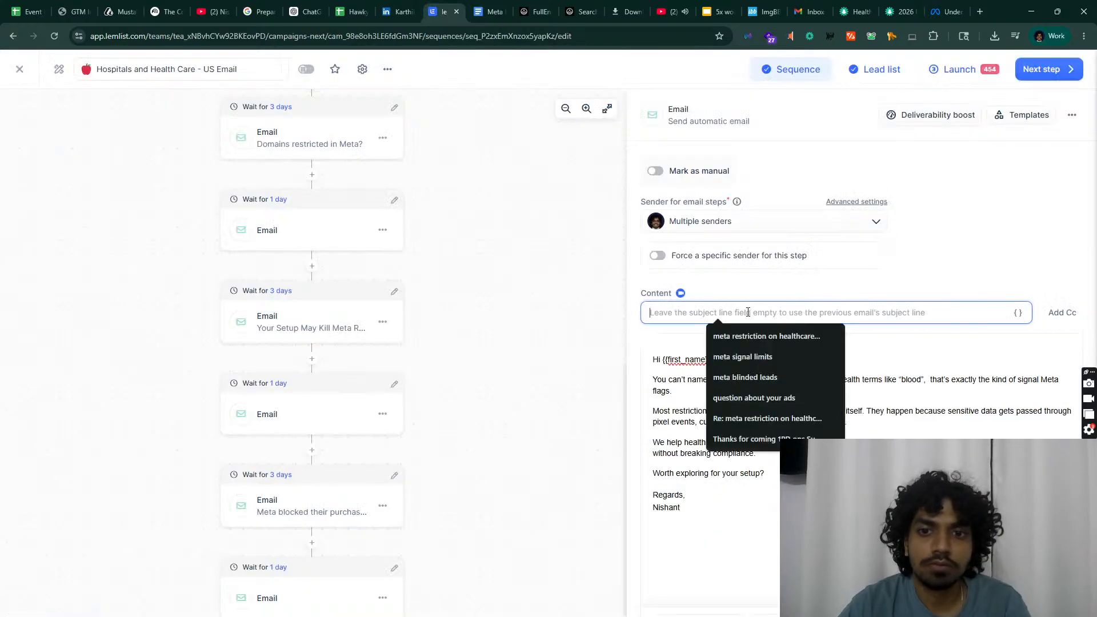
key(ctrl+v)
Step: Replace the {{first_name}} greeting placeholder with the First name variable
drag(708, 363, 667, 360)
key(BackSpace)
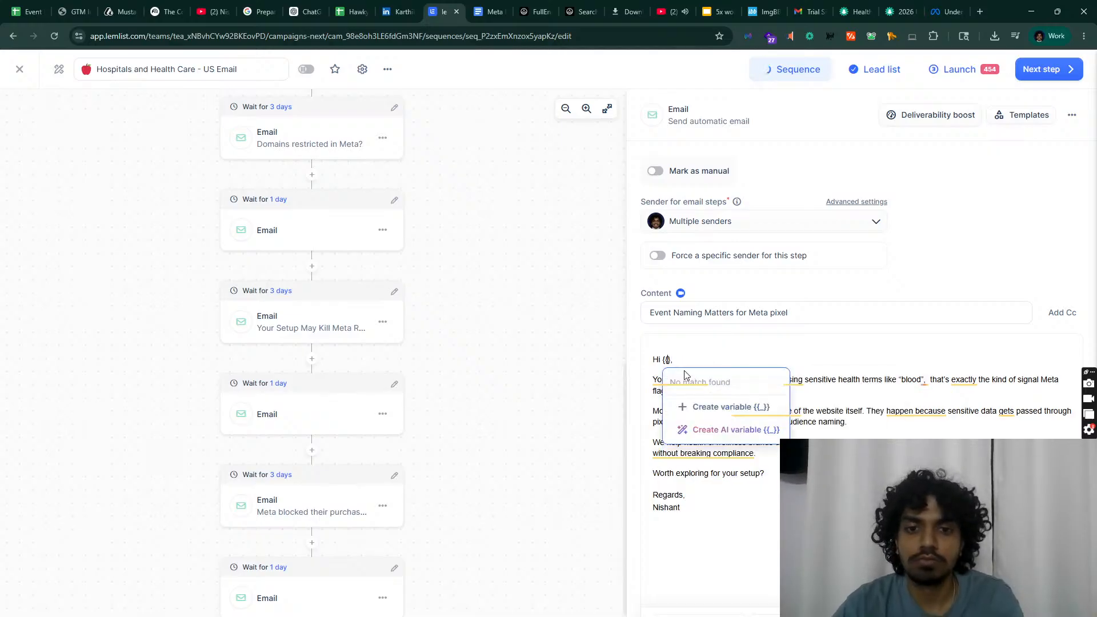
key(BackSpace)
key(BackSpace)
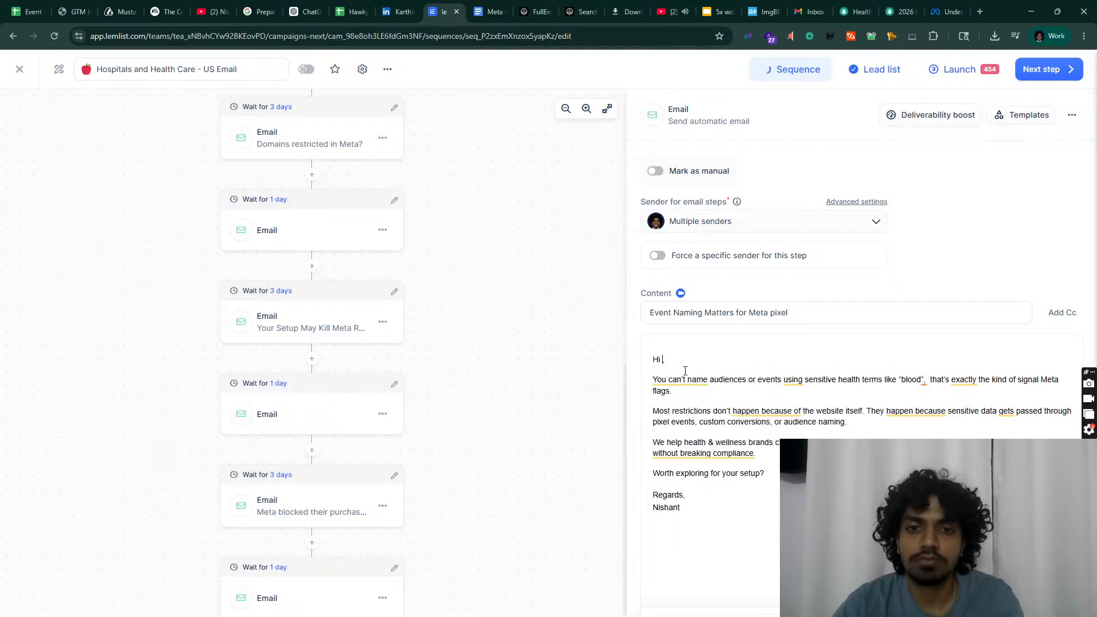
text({{)
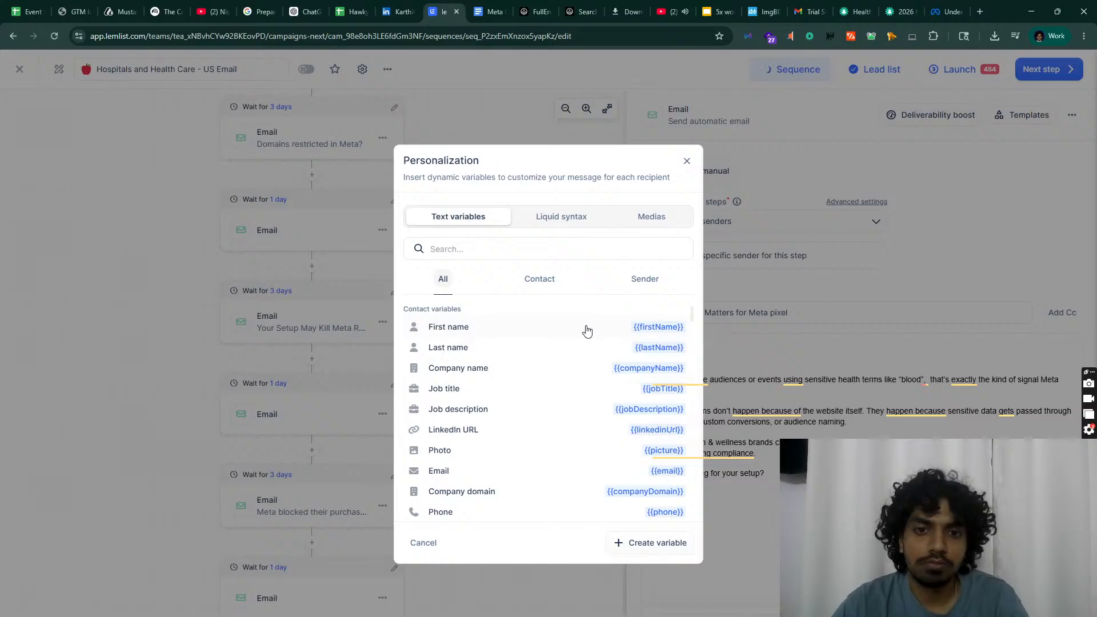
click(586, 330)
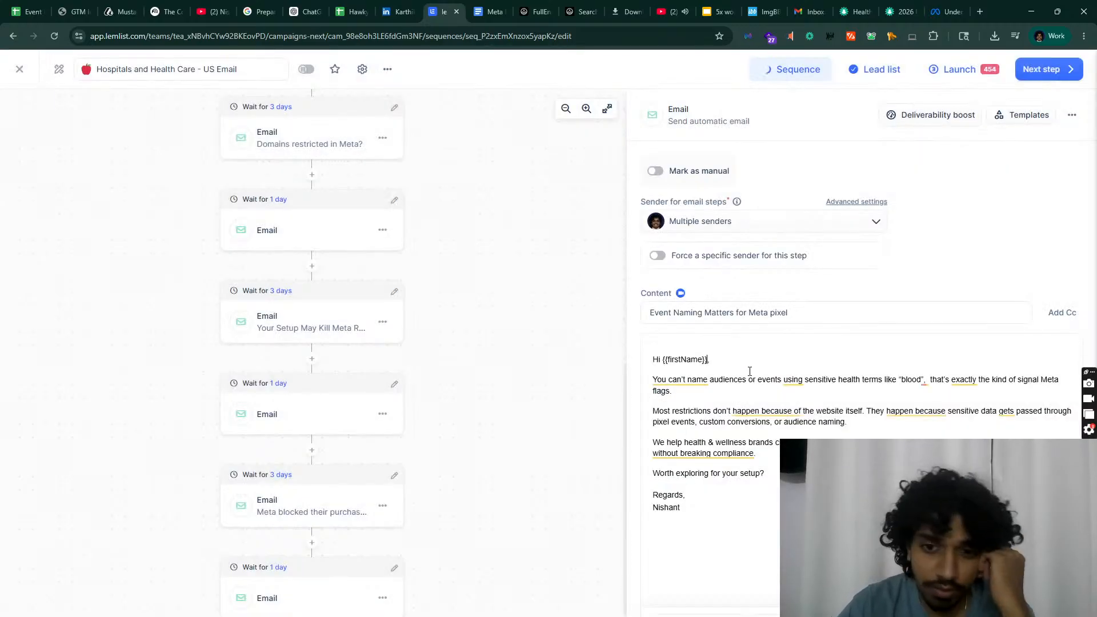
Step: Add an email step containing the Hook 7 bump body ('Quick follow-up.')
scroll(337, 583, down, 2)
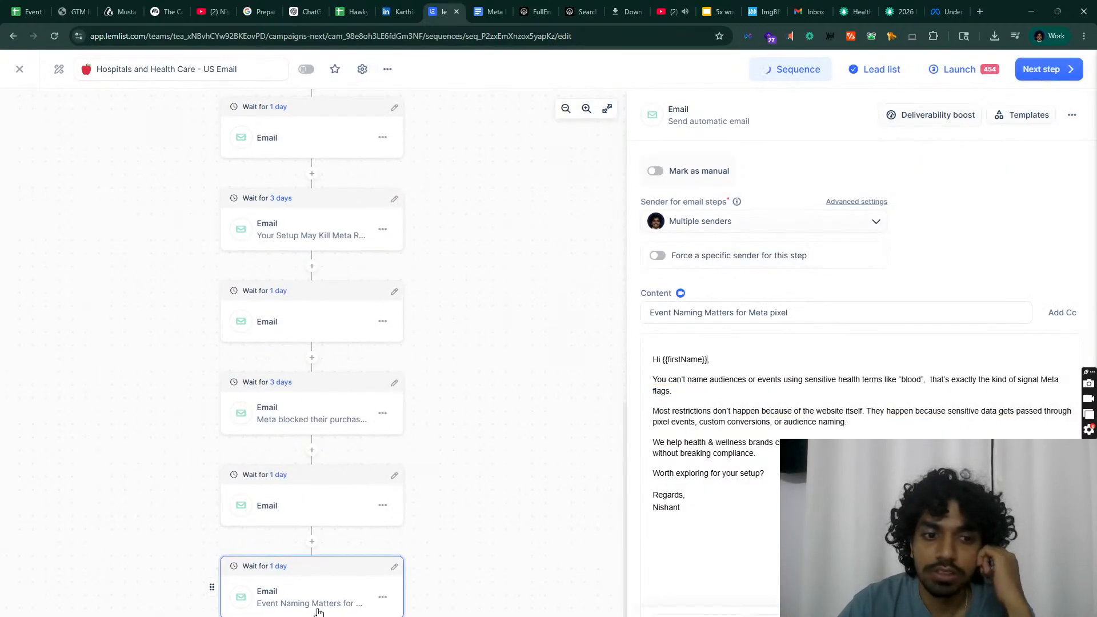
click(490, 11)
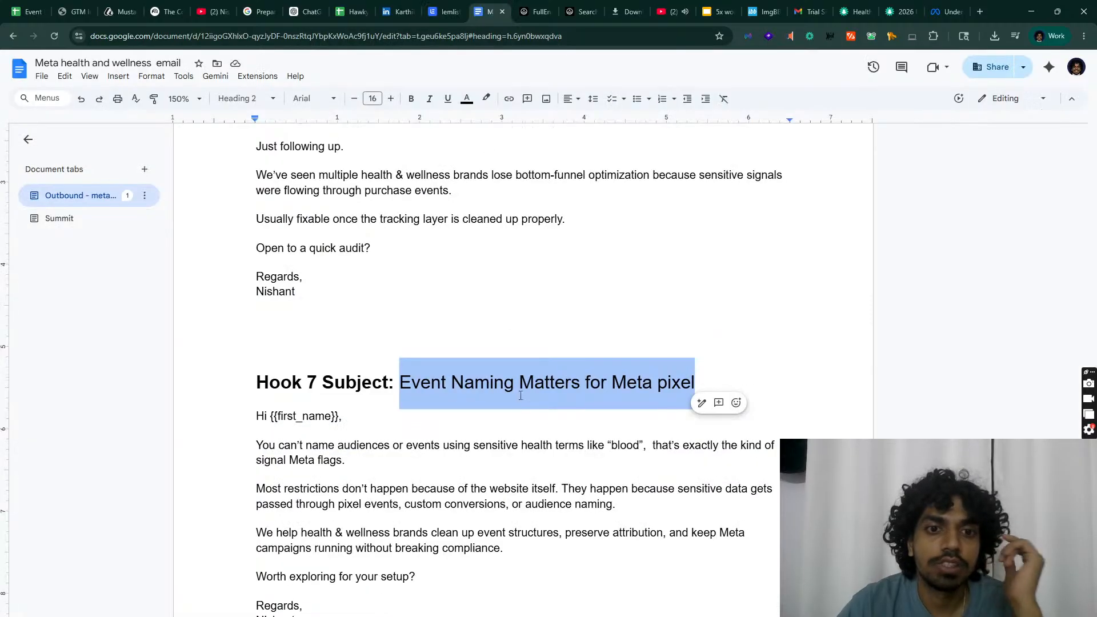
scroll(520, 396, down, 12)
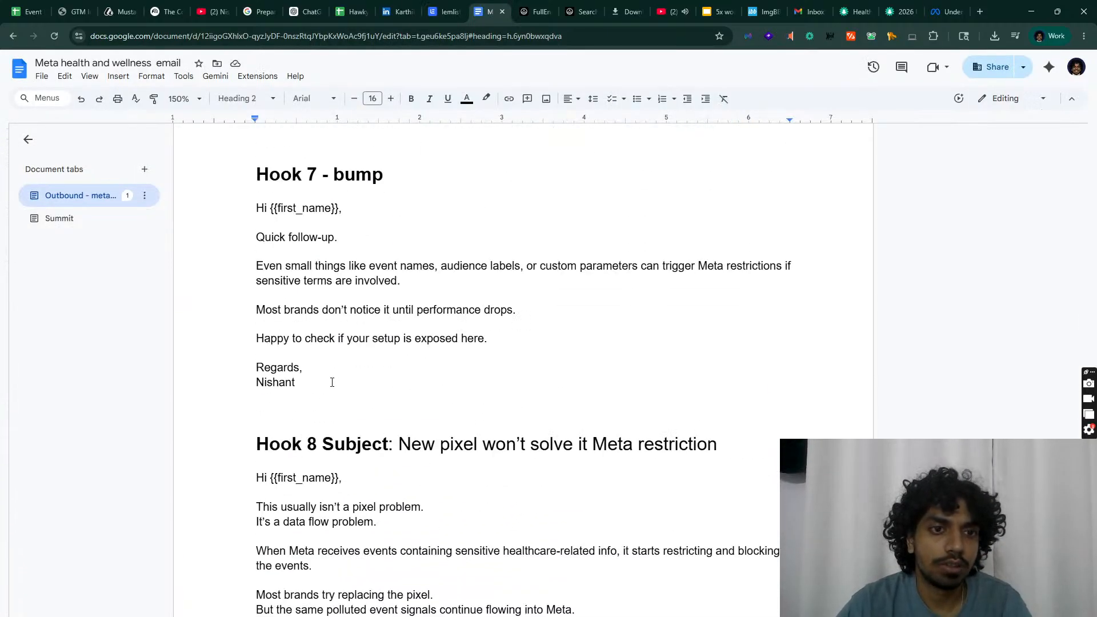
drag(332, 382, 234, 191)
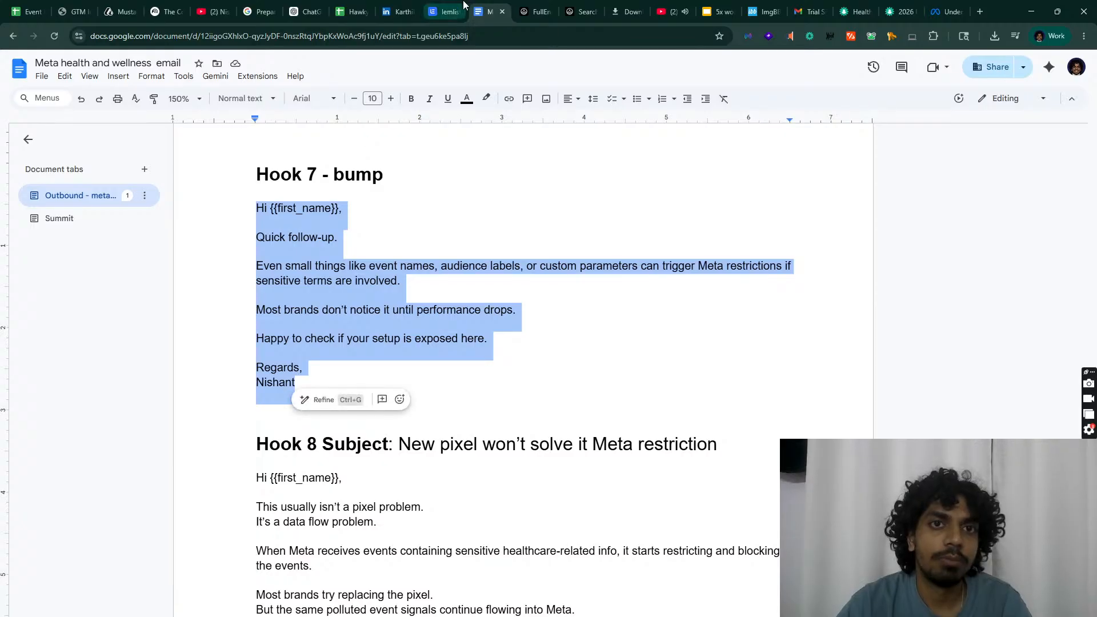
click(461, 7)
click(304, 610)
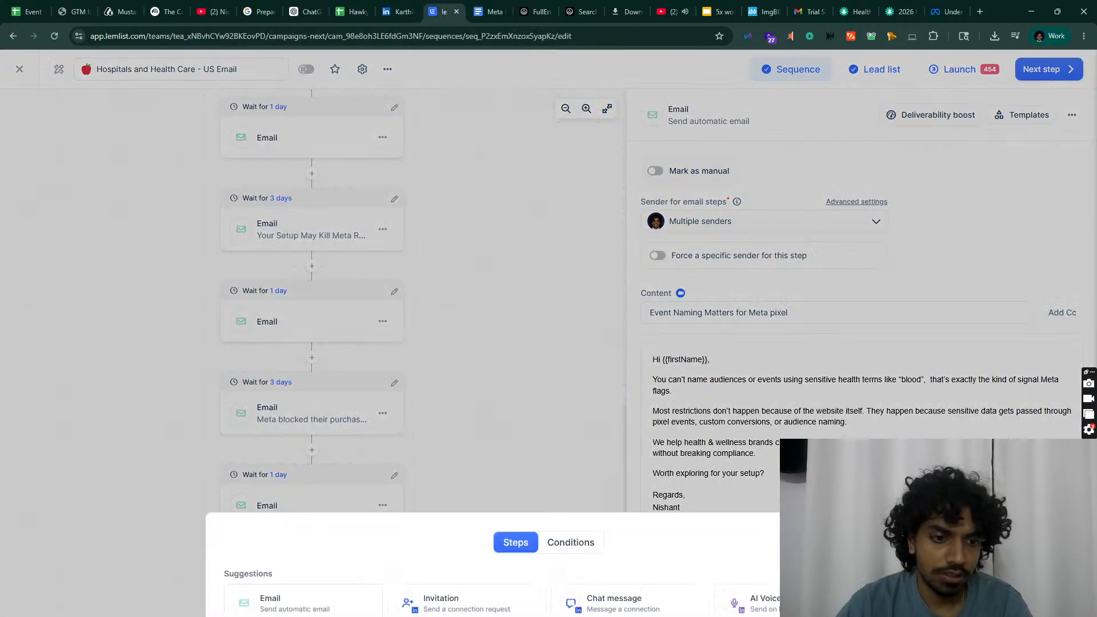
click(303, 425)
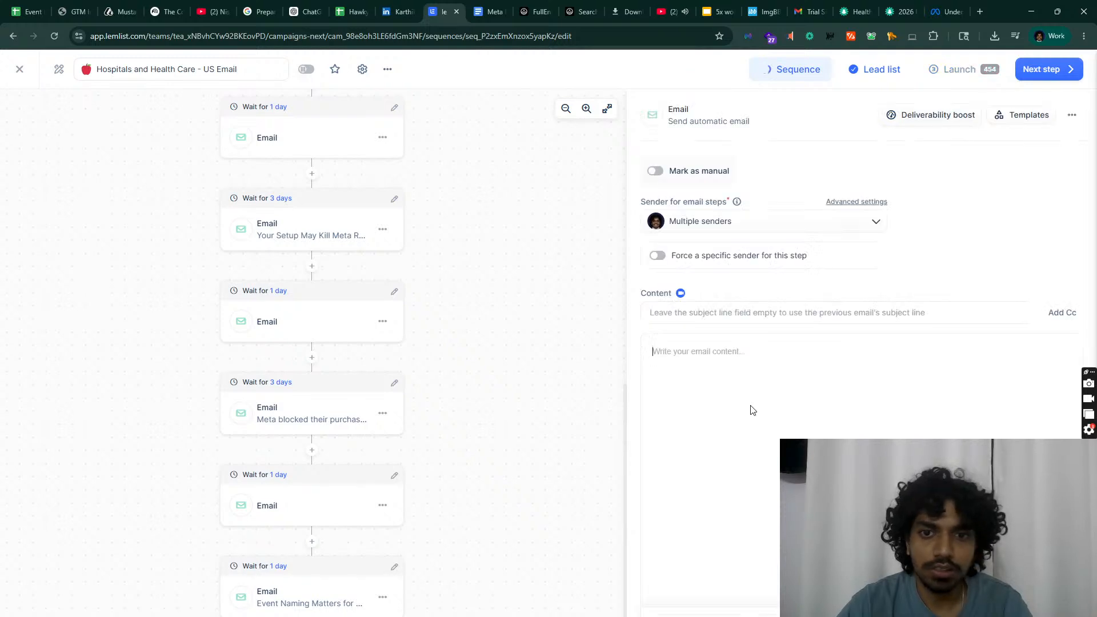
click(751, 407)
key(ctrl+v)
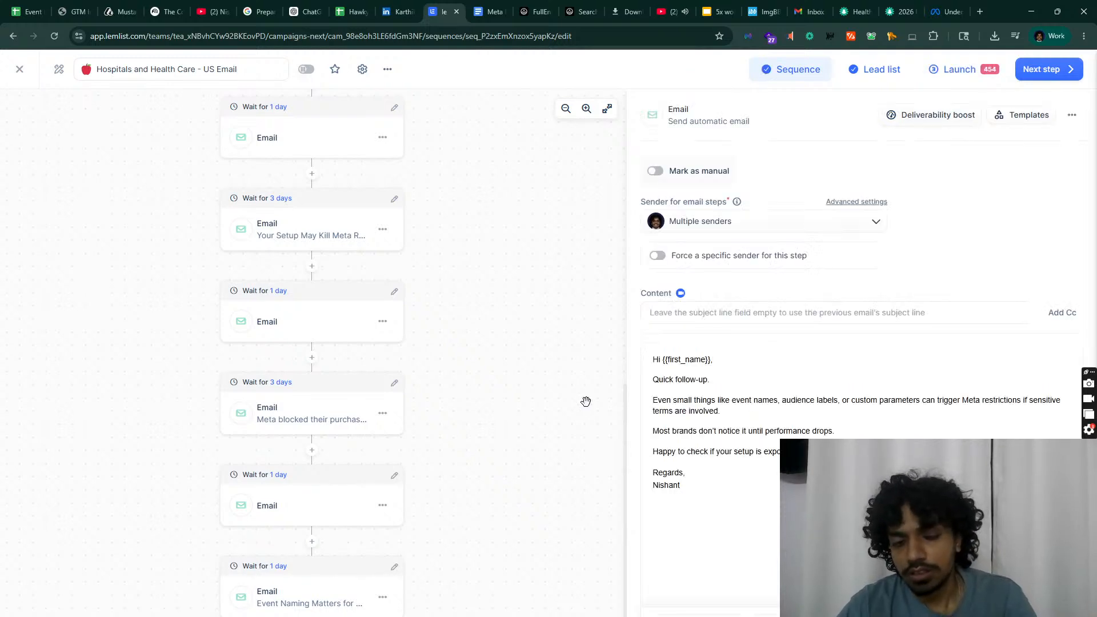
Step: Change the greeting to 'Hi {{firstName}},' using the First name variable
scroll(409, 520, down, 1)
drag(711, 358, 666, 359)
key(BackSpace)
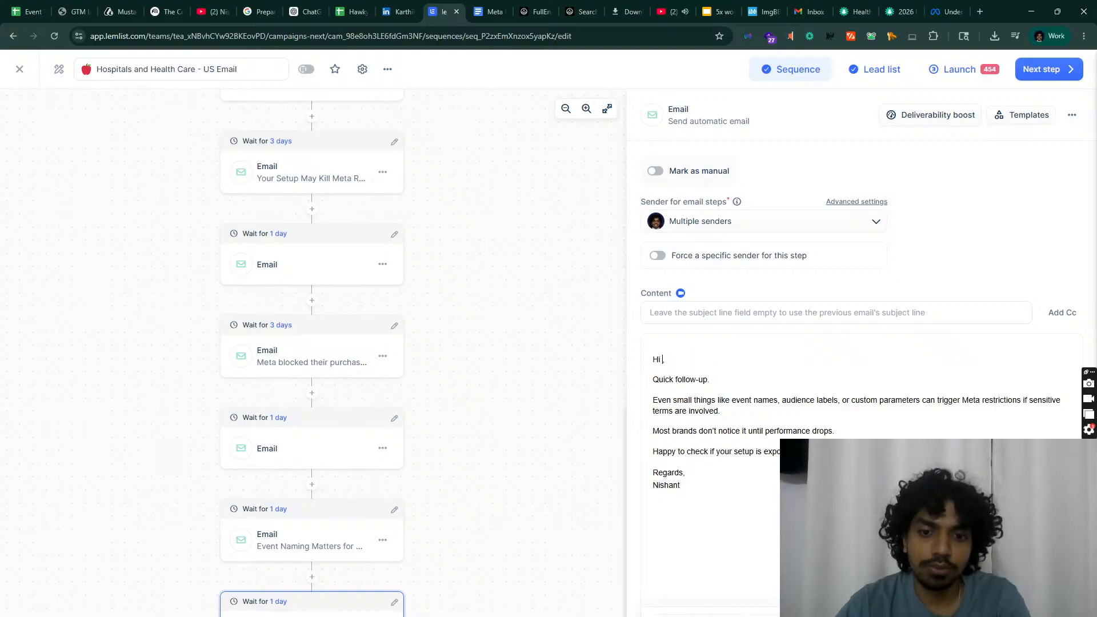
text({)
click(528, 335)
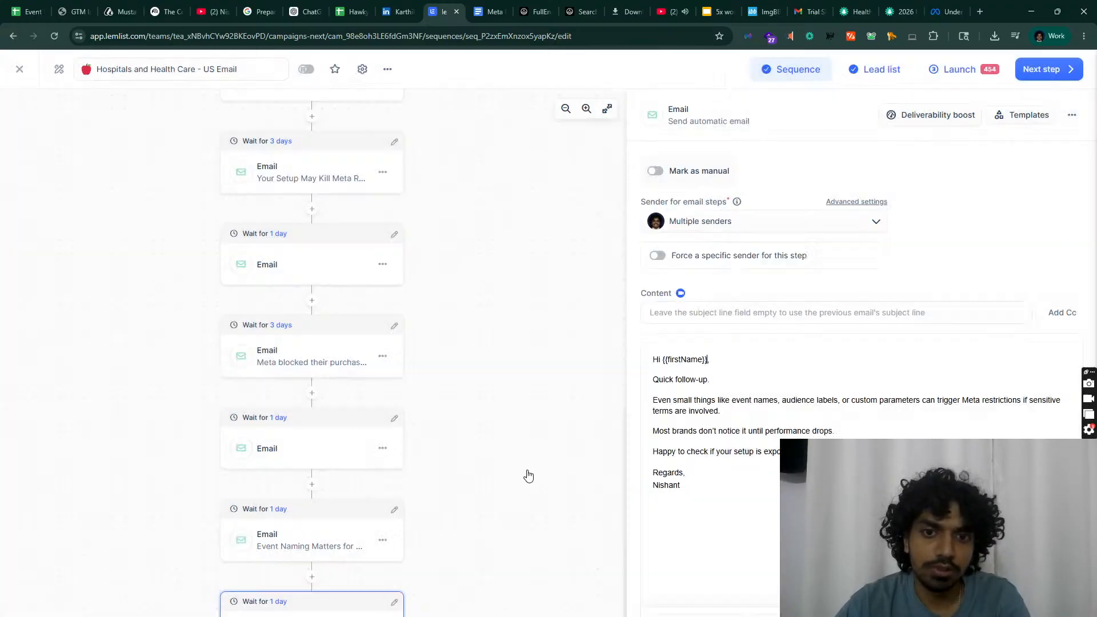
scroll(335, 586, up, 1)
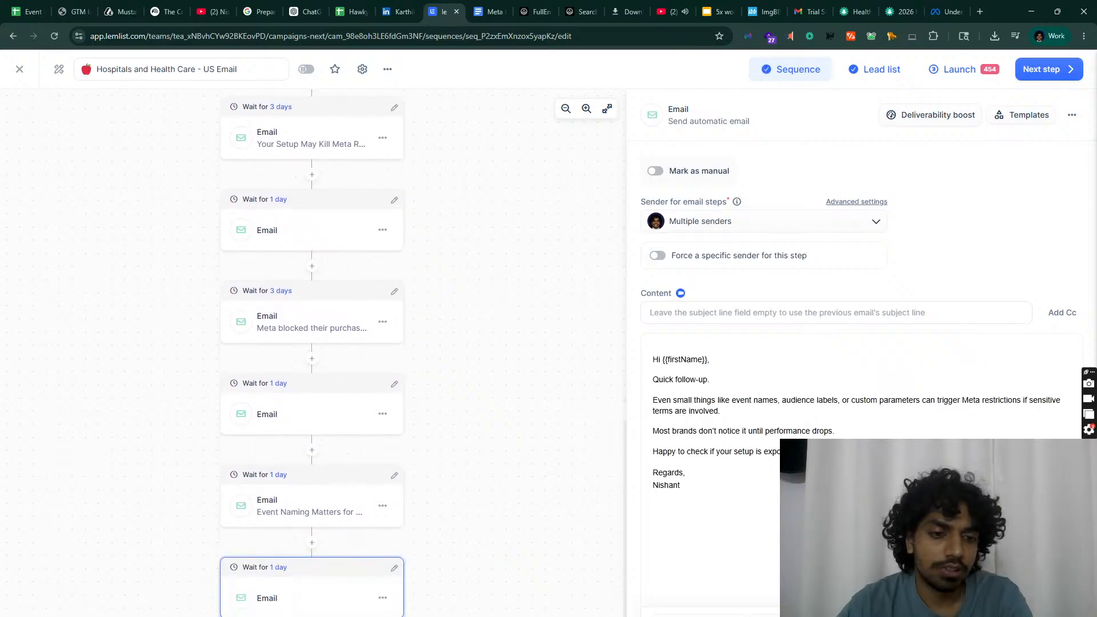
Step: Add an email step containing the Hook 8 email body
click(311, 542)
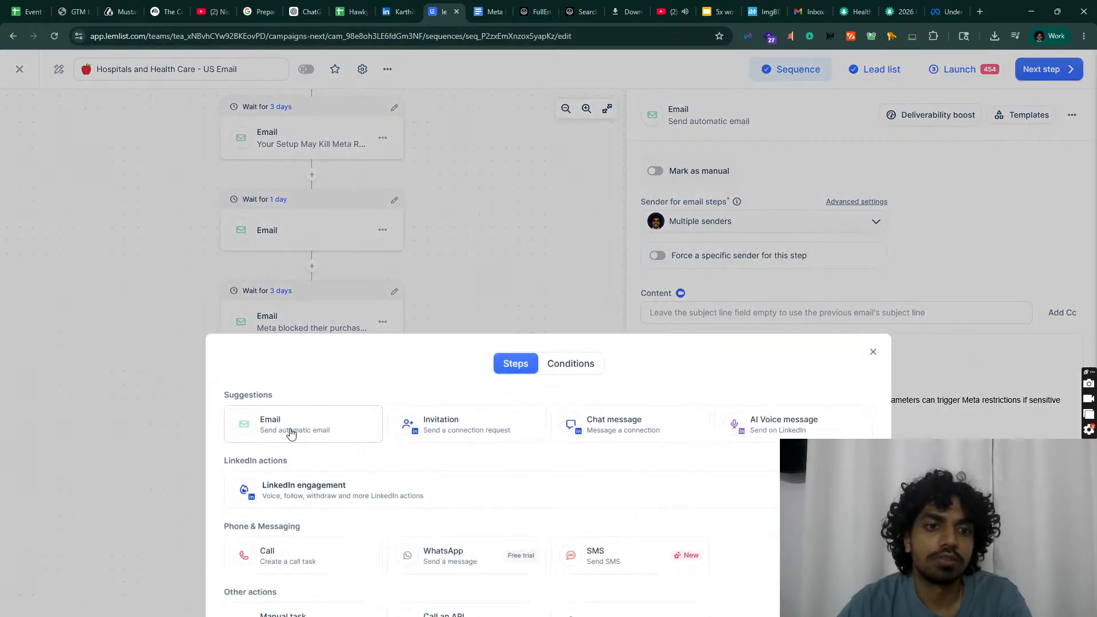
click(290, 430)
click(498, 8)
scroll(362, 362, down, 5)
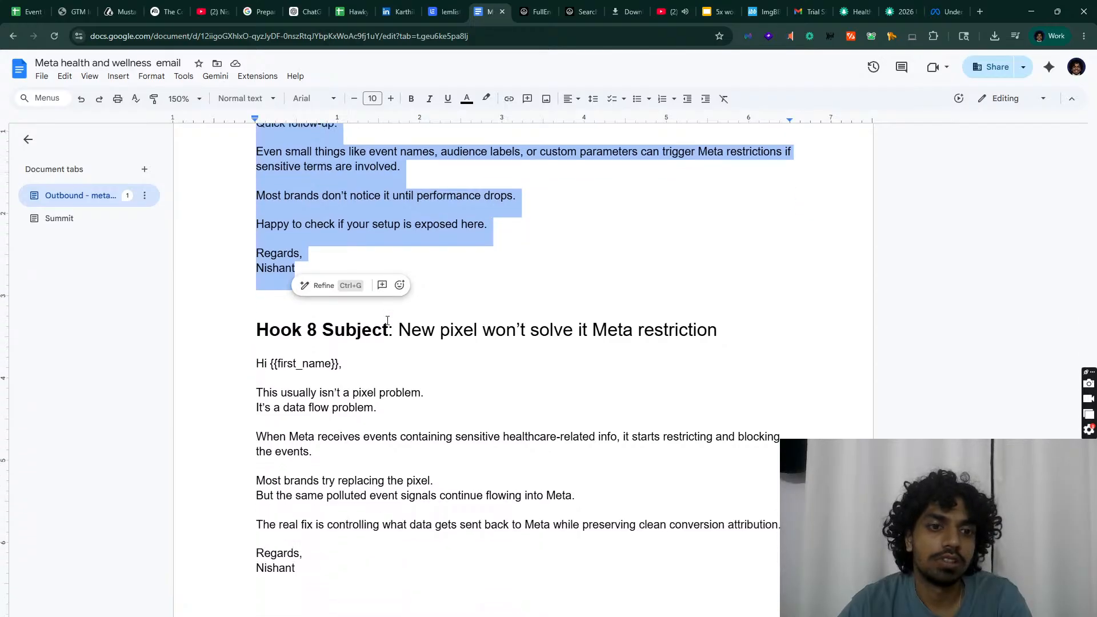
drag(297, 424, 259, 190)
key(ctrl+c)
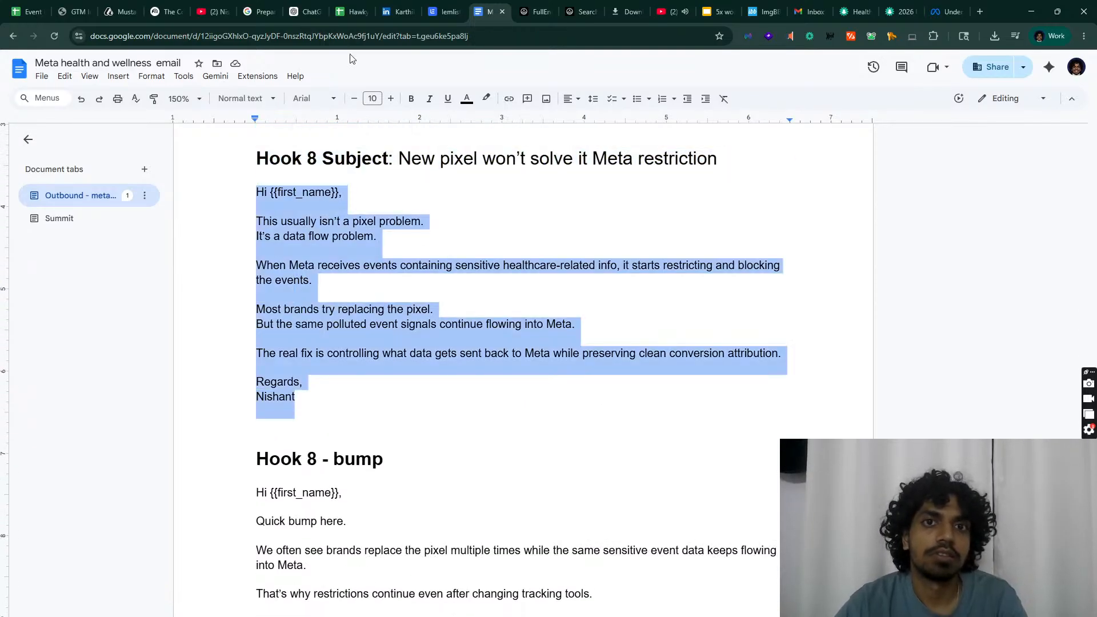
click(442, 12)
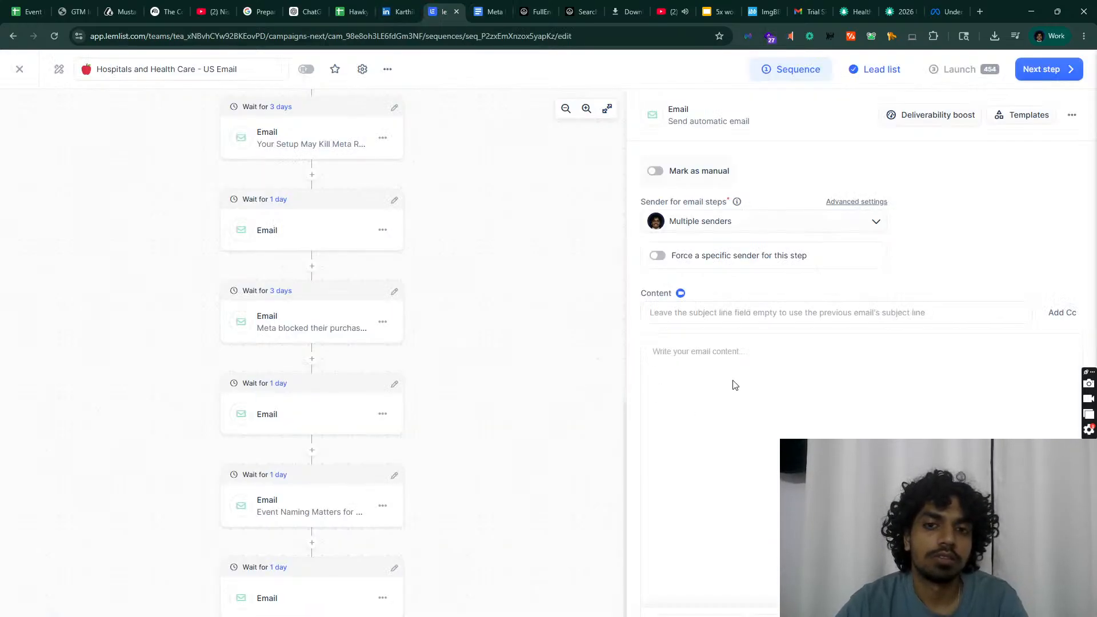
key(ctrl+v)
Step: Set the subject to 'New pixel won't solve it Meta restriction'
click(490, 12)
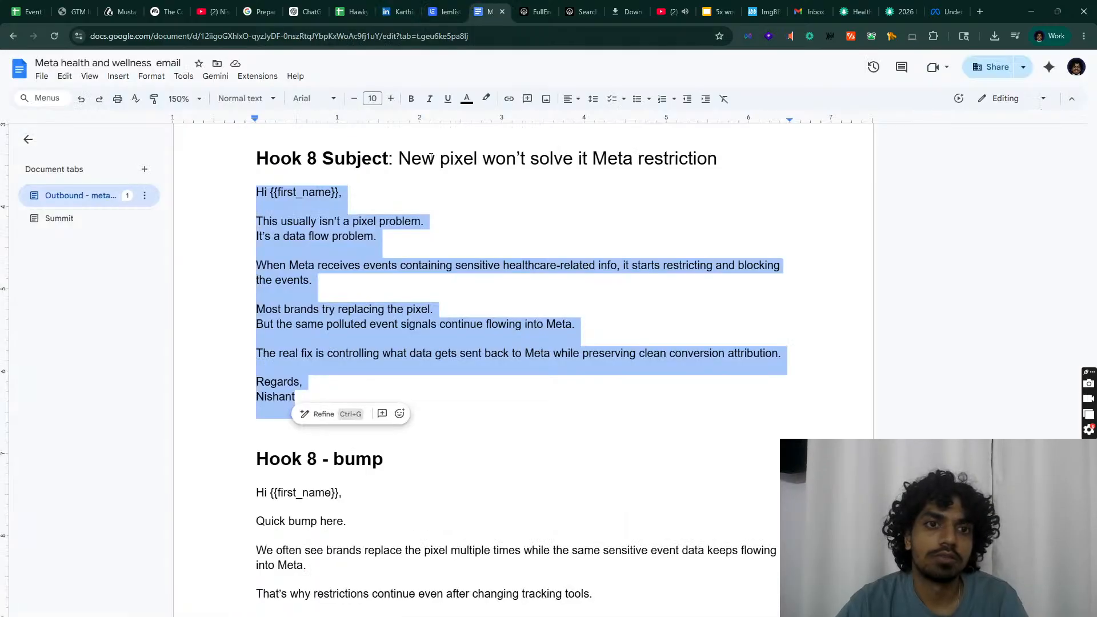
drag(399, 160, 717, 160)
key(ctrl+c)
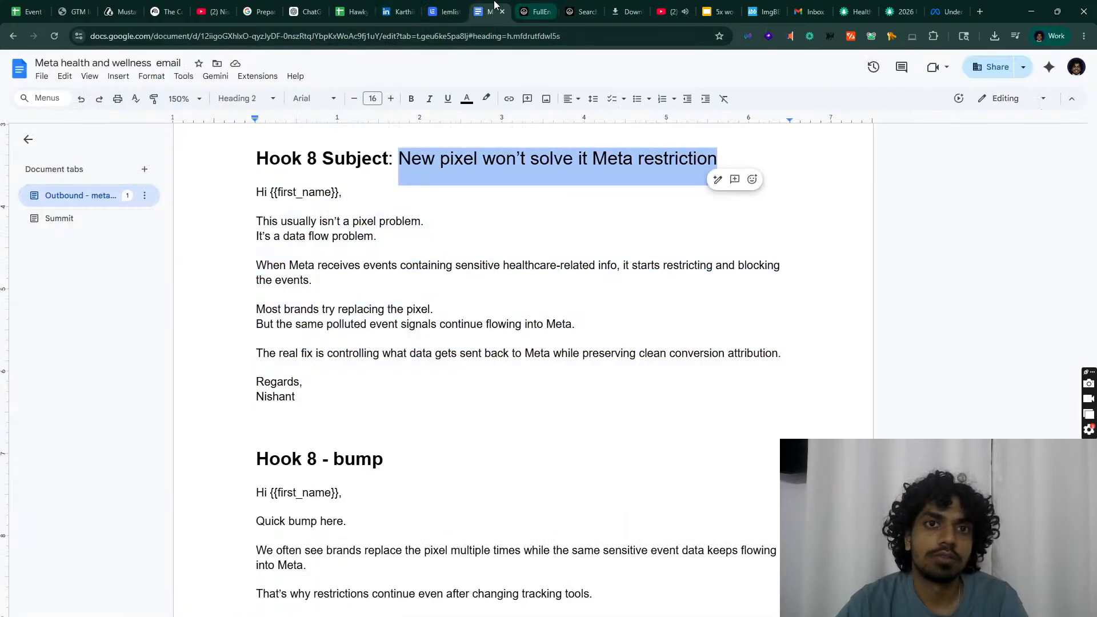
click(442, 12)
click(783, 312)
key(ctrl+v)
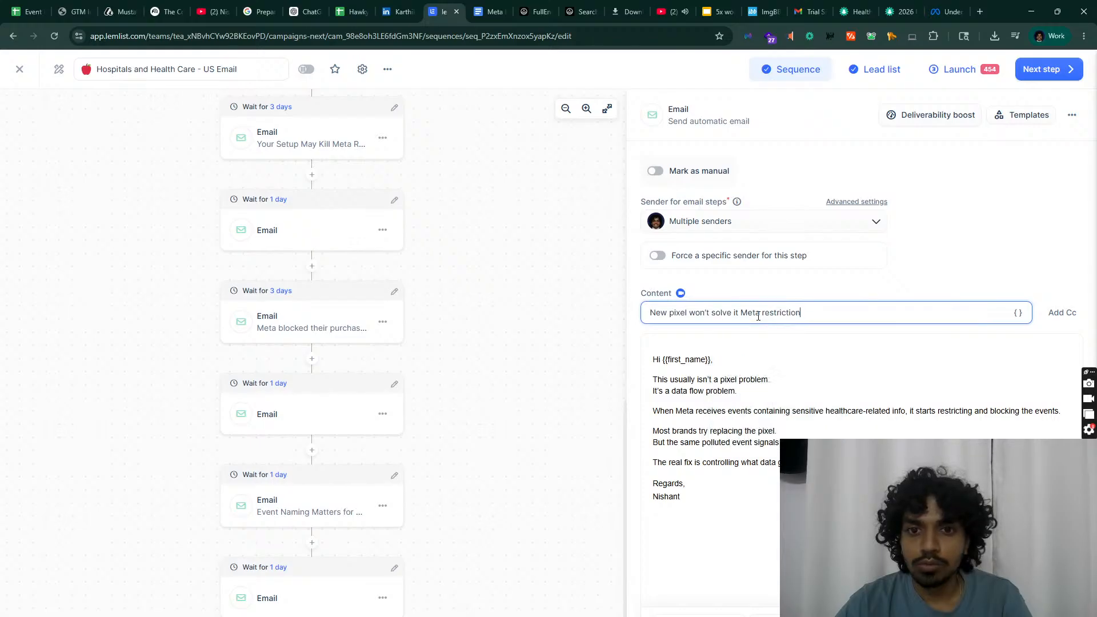
Step: Fix the greeting placeholder to the {{firstName}} variable
scroll(357, 499, down, 2)
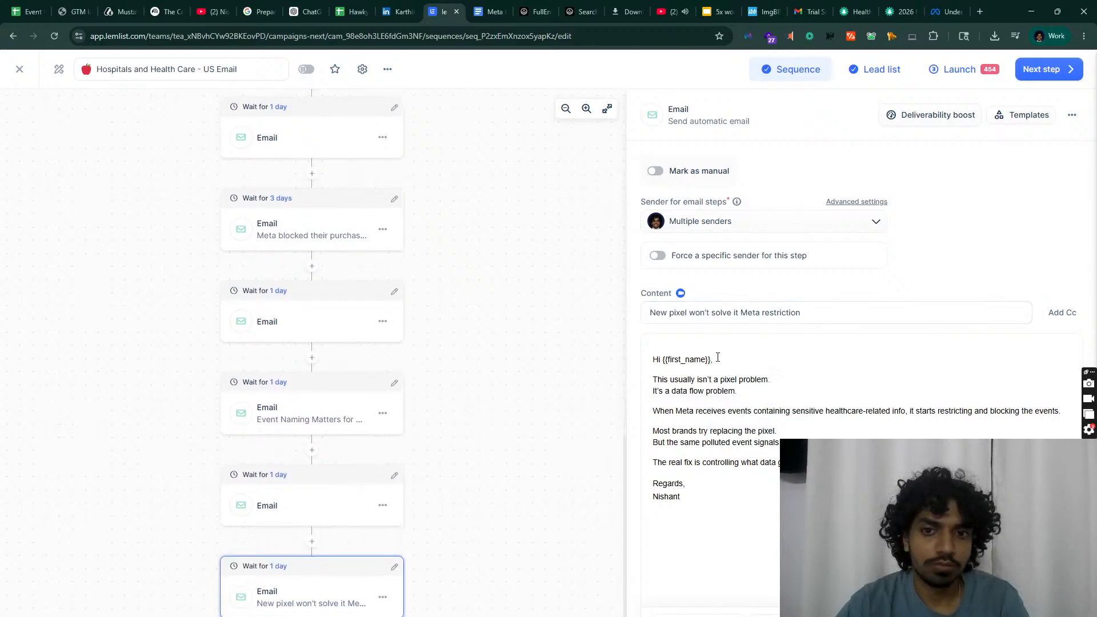
drag(711, 359, 677, 359)
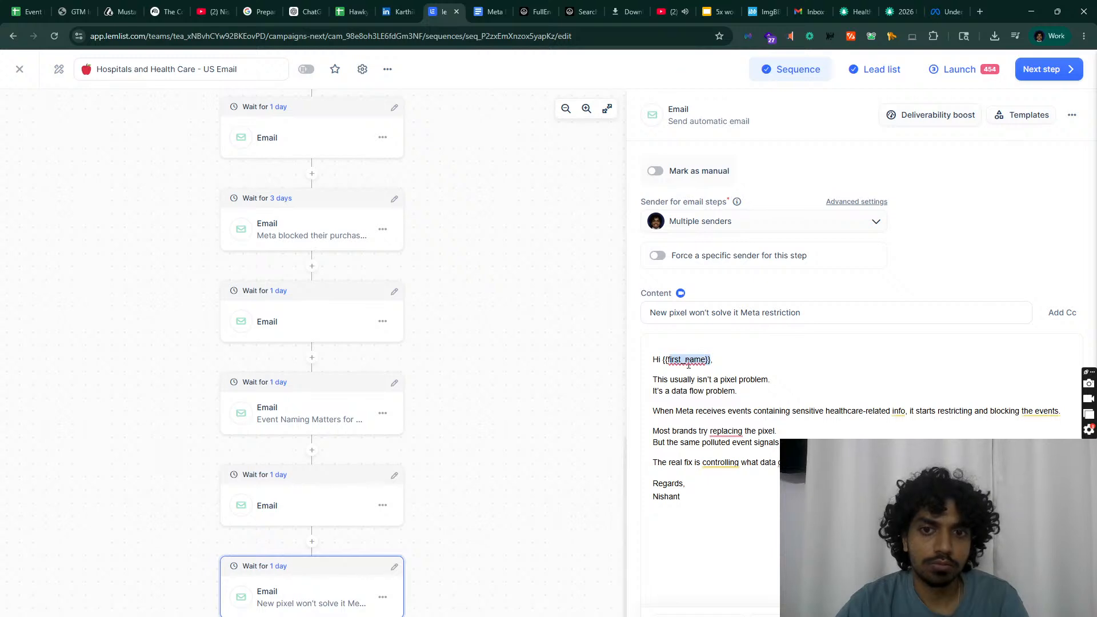
click(688, 364)
key(BackSpace)
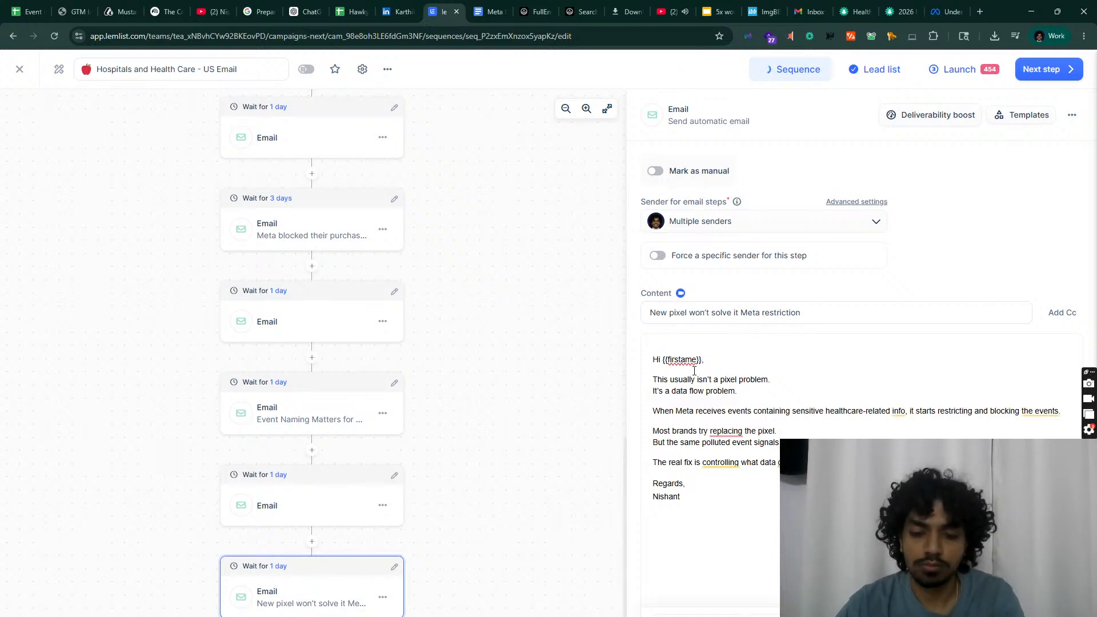
text(n)
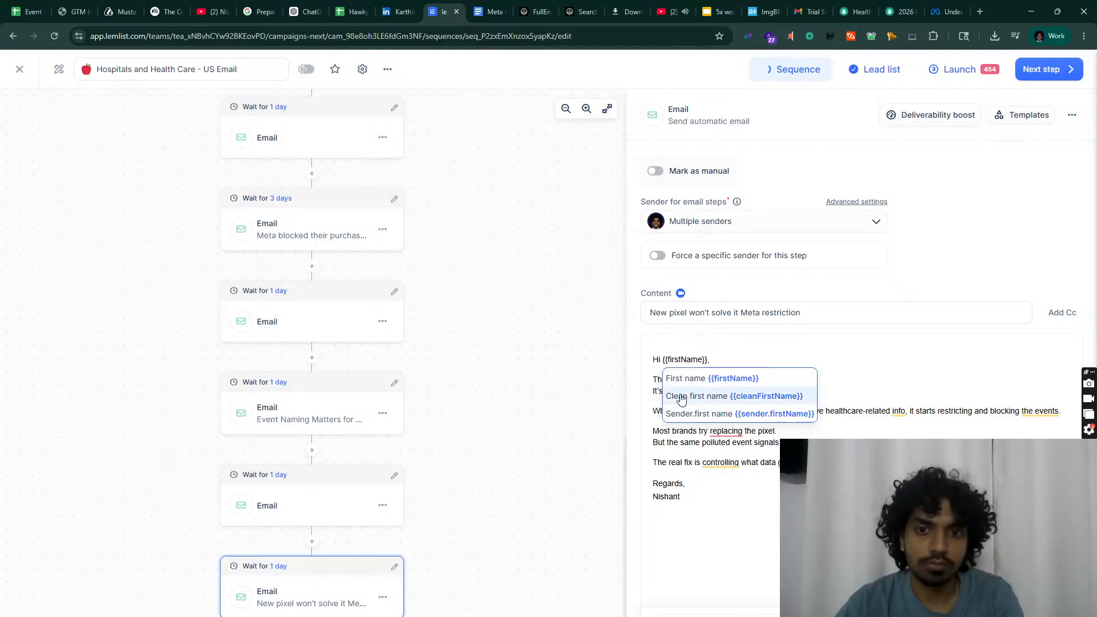
click(697, 378)
key(Delete)
key(Delete)
key(Delete)
key(Delete)
key(Delete)
key(Delete)
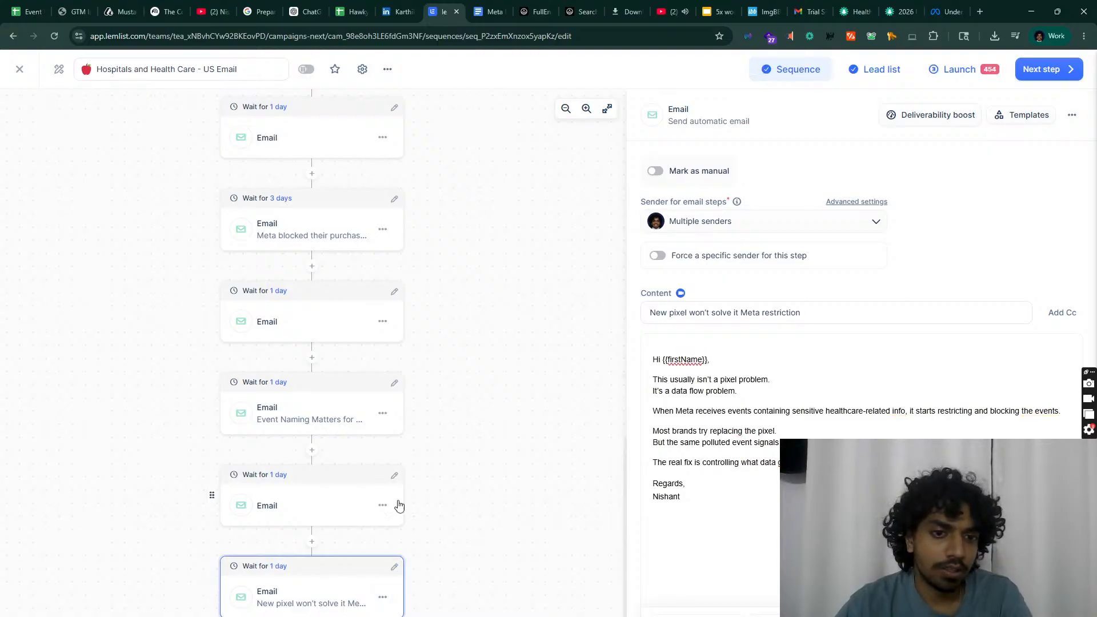
Step: Set the wait before this email to 3 days and add another email step
click(395, 568)
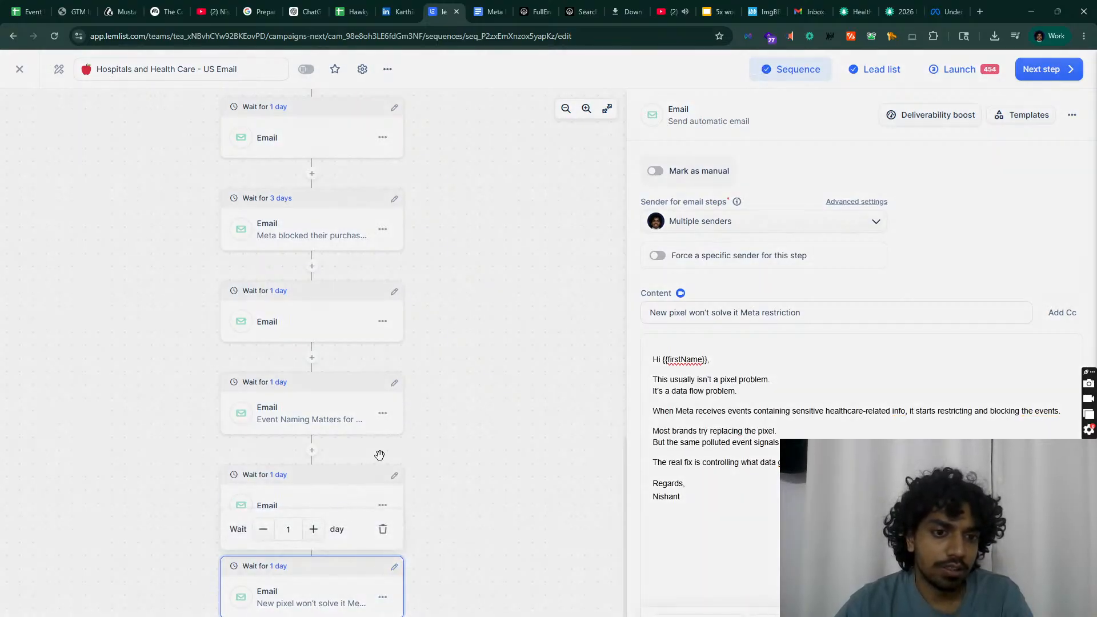
click(313, 529)
click(313, 529)
click(312, 614)
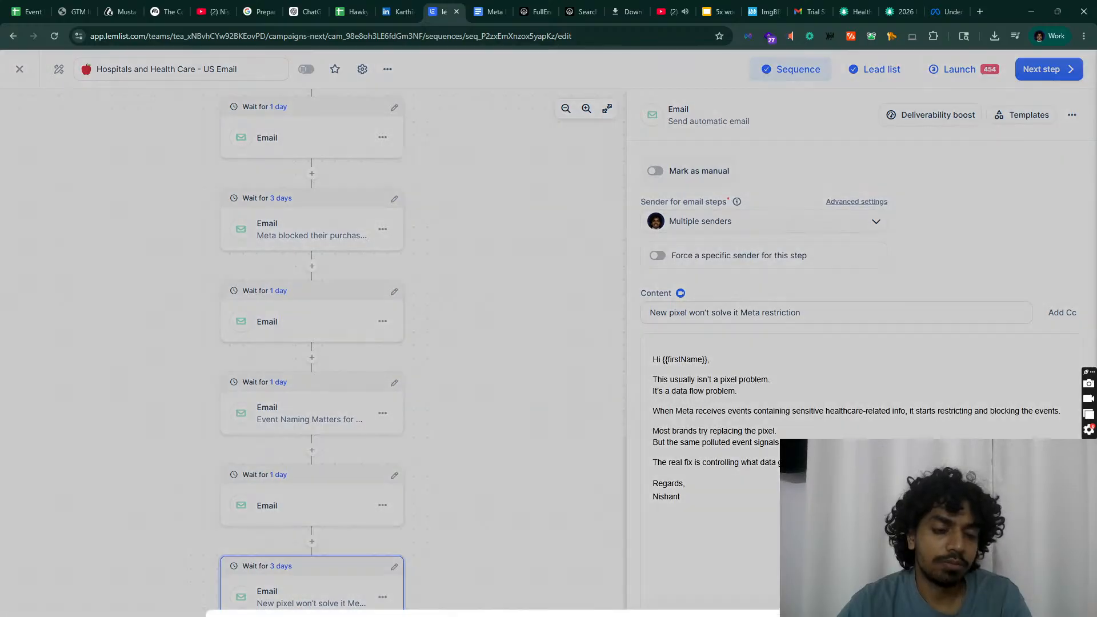
click(284, 436)
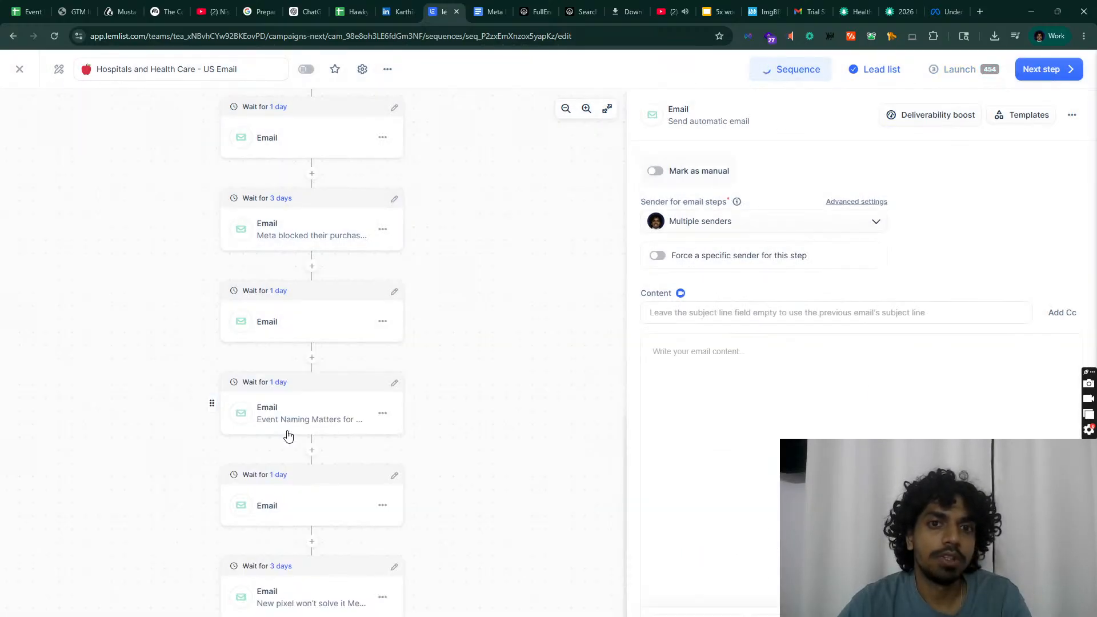
Step: Paste the Hook 8 bump message ('Quick bump here.') into the empty email step
click(490, 11)
scroll(432, 458, down, 2)
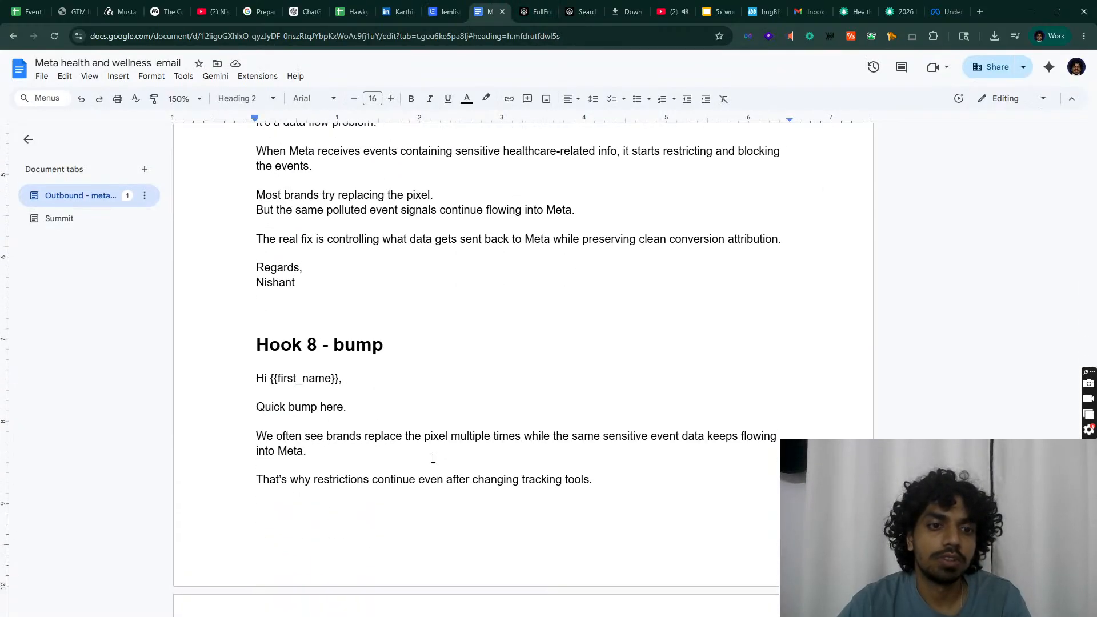
scroll(617, 487, down, 4)
drag(367, 519, 206, 162)
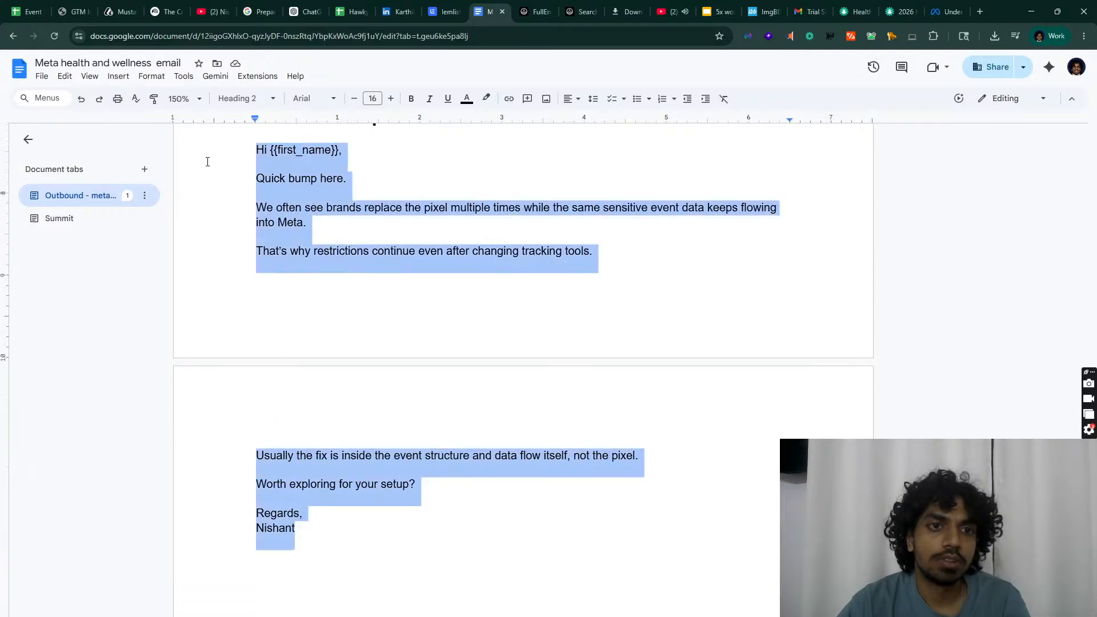
click(447, 11)
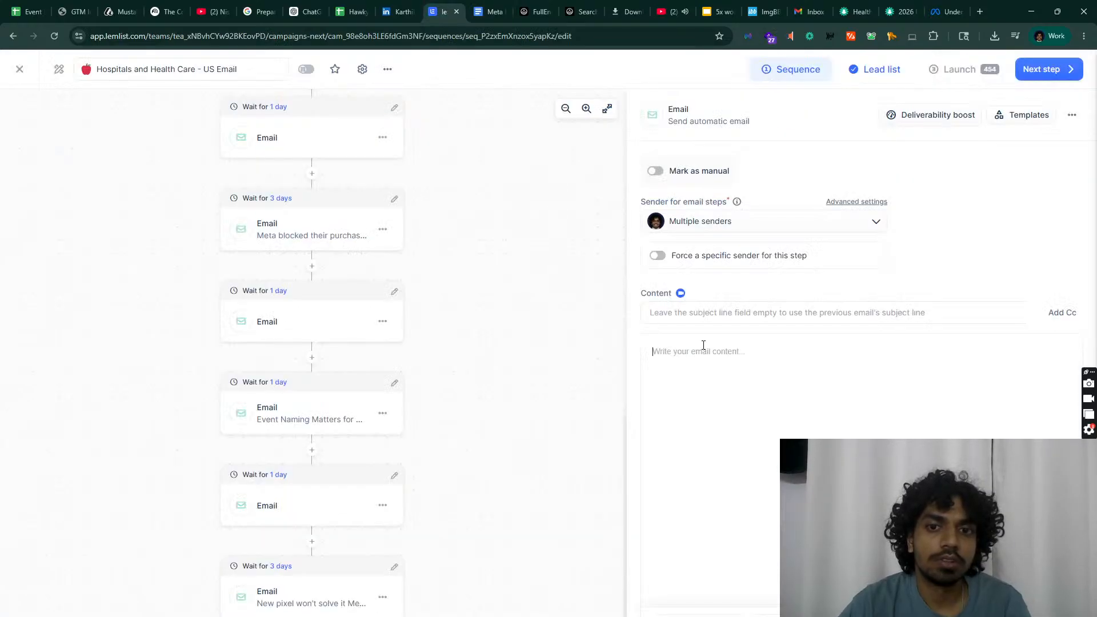
text(Hi {{first_name}}, Quick bump here We often see brands replace the pixel multiple times while the same sensitive event data keeps flowing into Meta. That's why restrictions continue even after changing tracking tools. Usually the fix is inside the event structure and data flow itself, not the pixel. Worth exploring for your setup? Regards, Nishant)
Step: Add another email step after the 'New pixel won't solve it Meta restriction' email
click(490, 12)
scroll(397, 448, down, 6)
scroll(399, 450, up, 3)
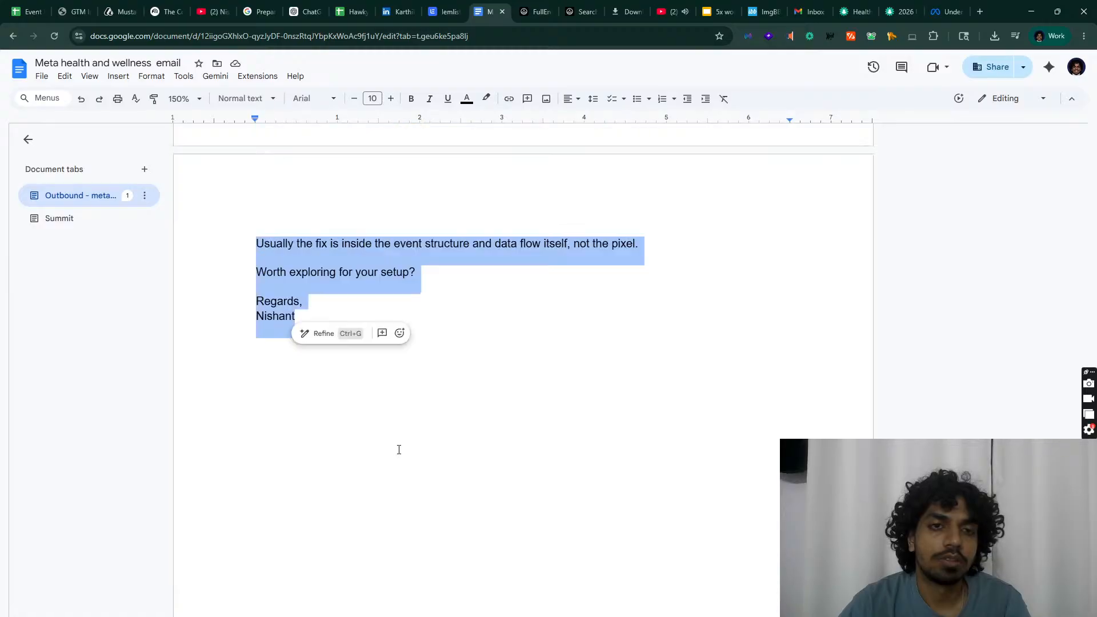
scroll(399, 450, up, 10)
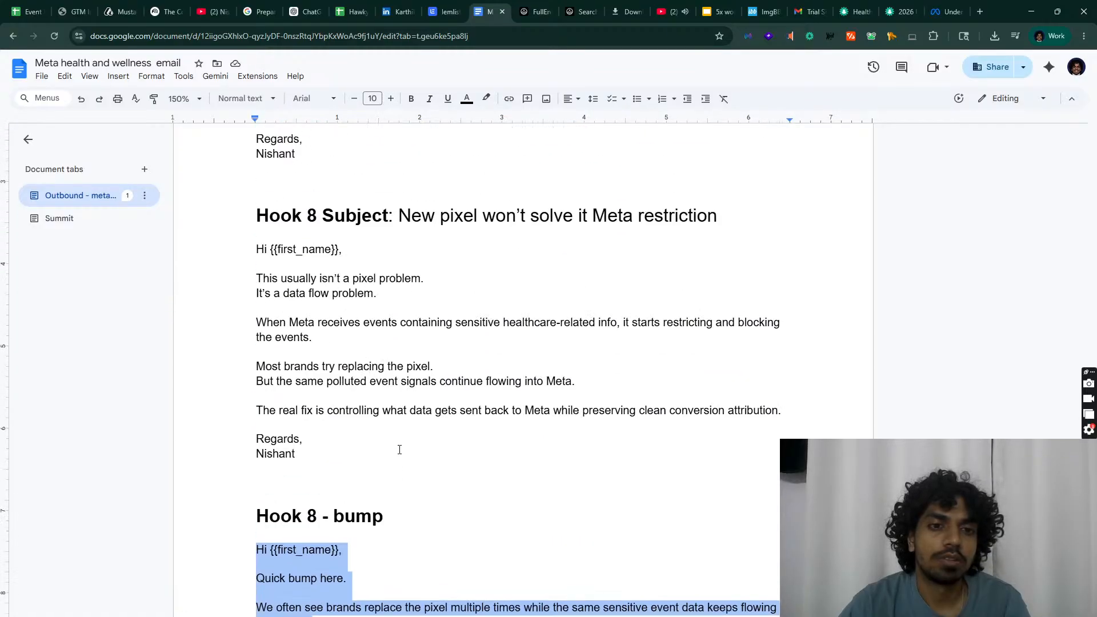
scroll(399, 450, up, 5)
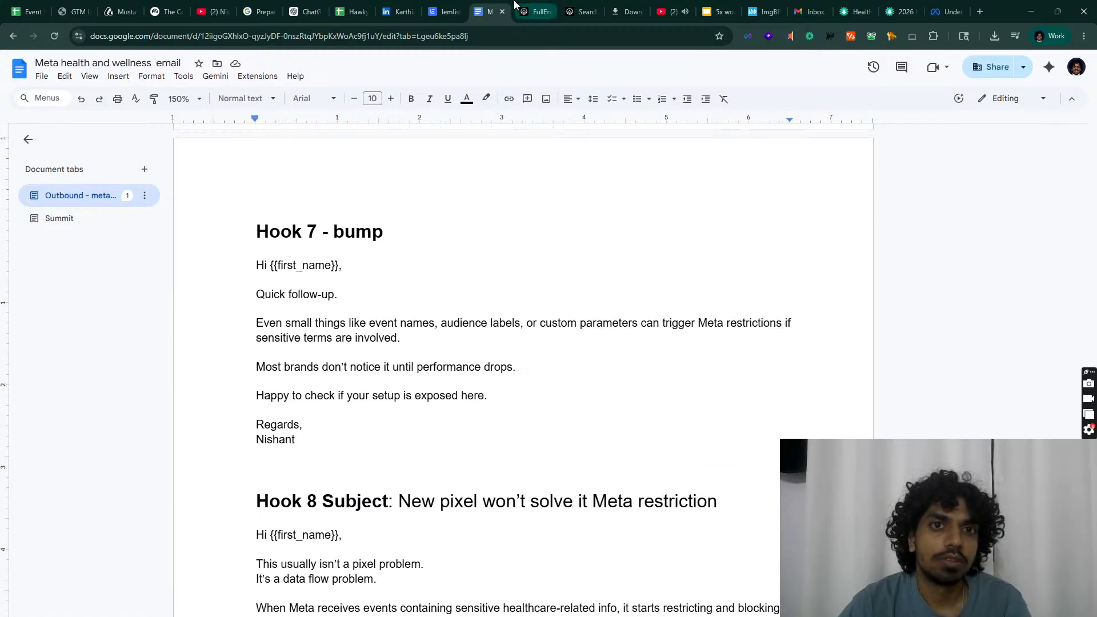
click(444, 11)
scroll(316, 550, down, 2)
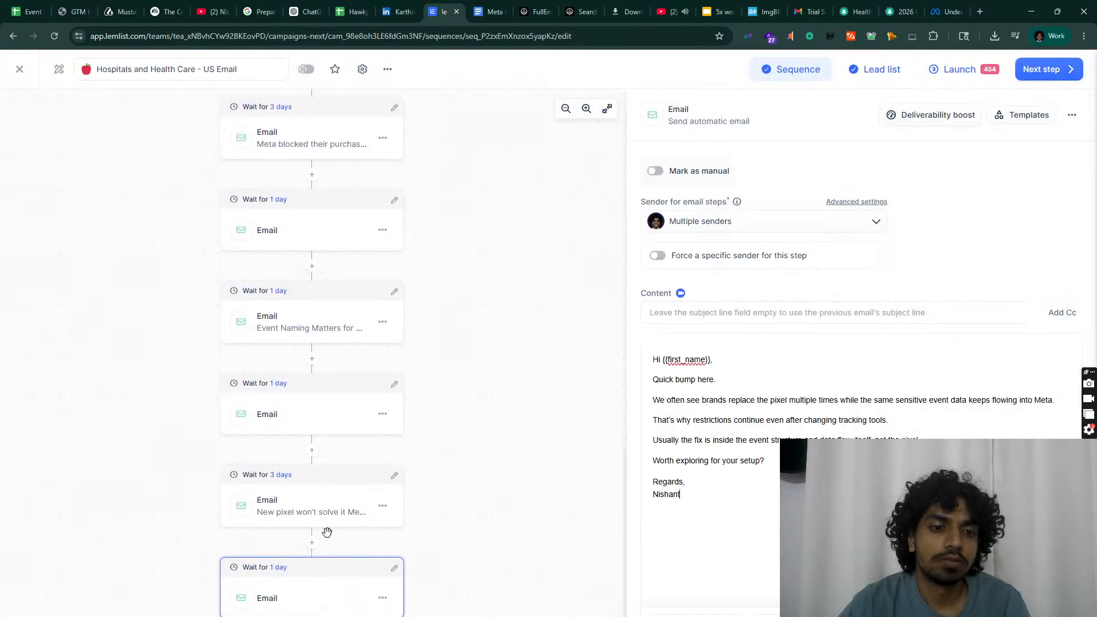
click(329, 510)
click(312, 542)
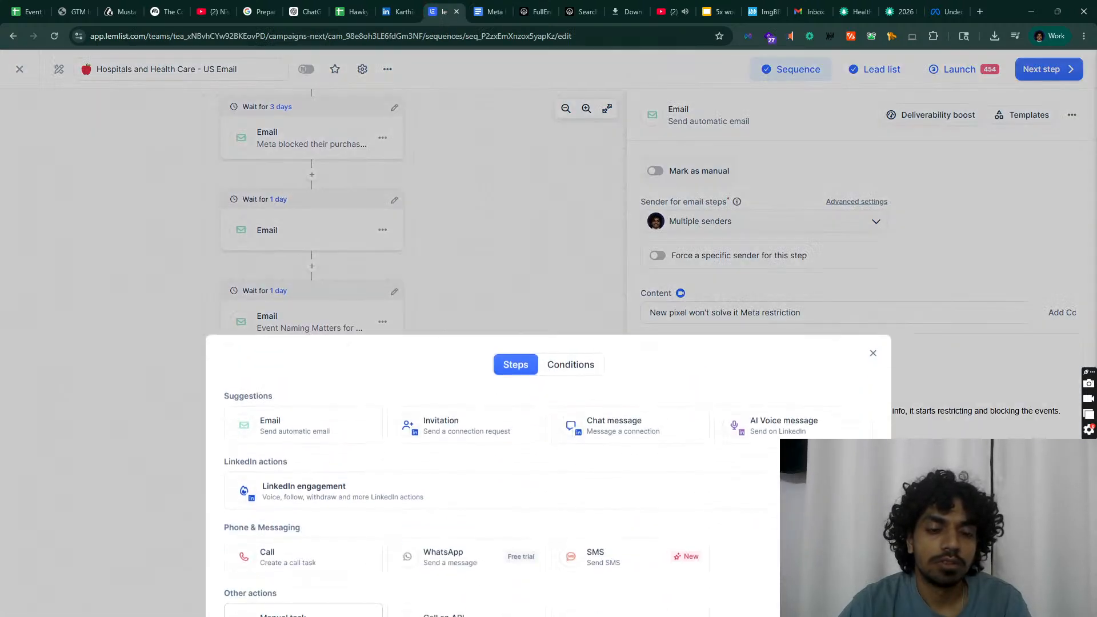
click(309, 427)
Step: In the email copy document, add a blank line before 'Quick follow-up.' and select all text
click(492, 11)
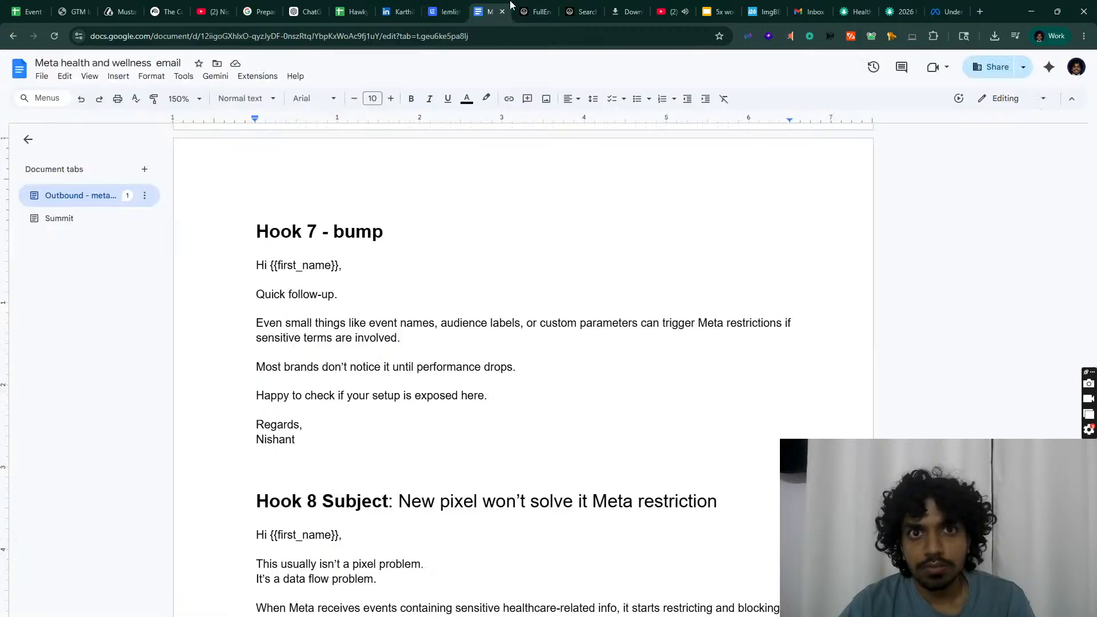
scroll(532, 343, down, 6)
drag(256, 431, 532, 550)
scroll(532, 539, down, 10)
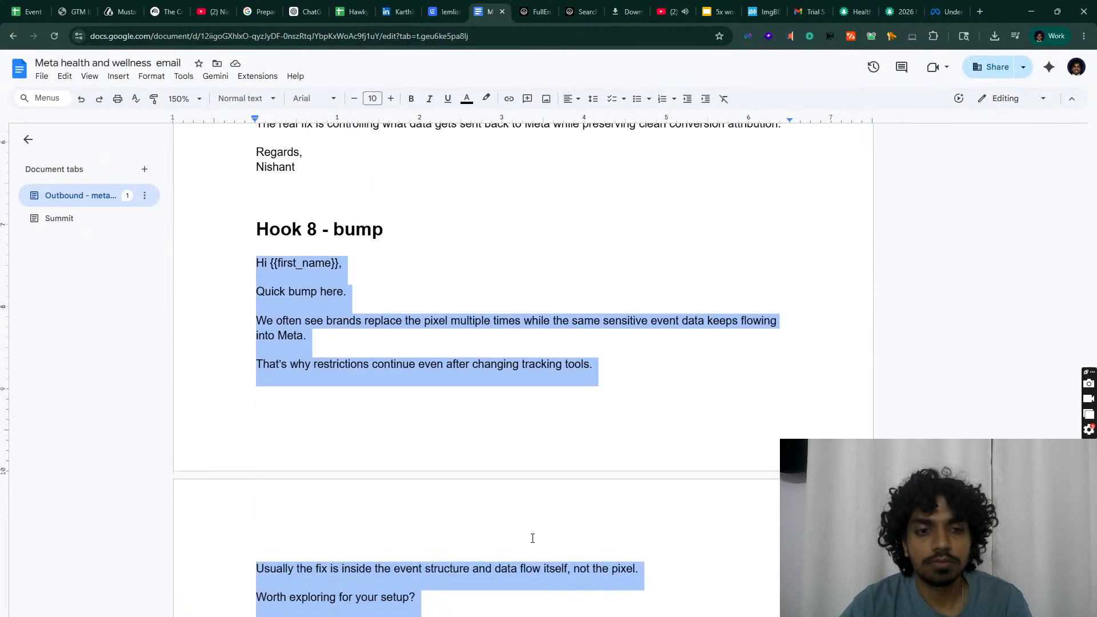
double_click(526, 534)
scroll(529, 521, up, 2)
scroll(370, 4, up, 10)
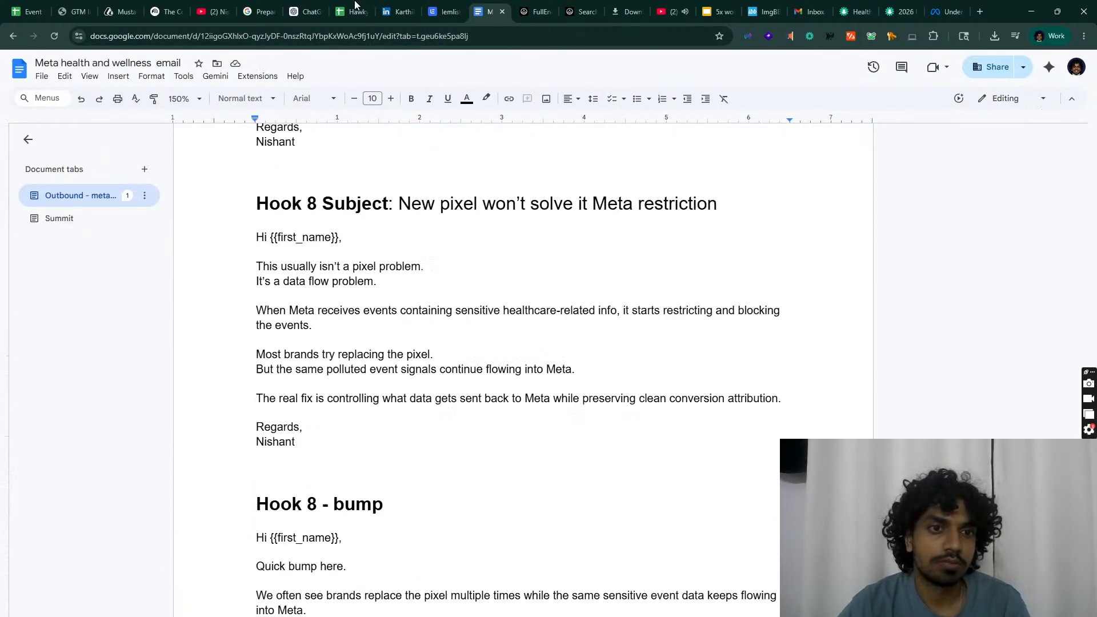
click(247, 184)
key(Return)
key(ctrl+a)
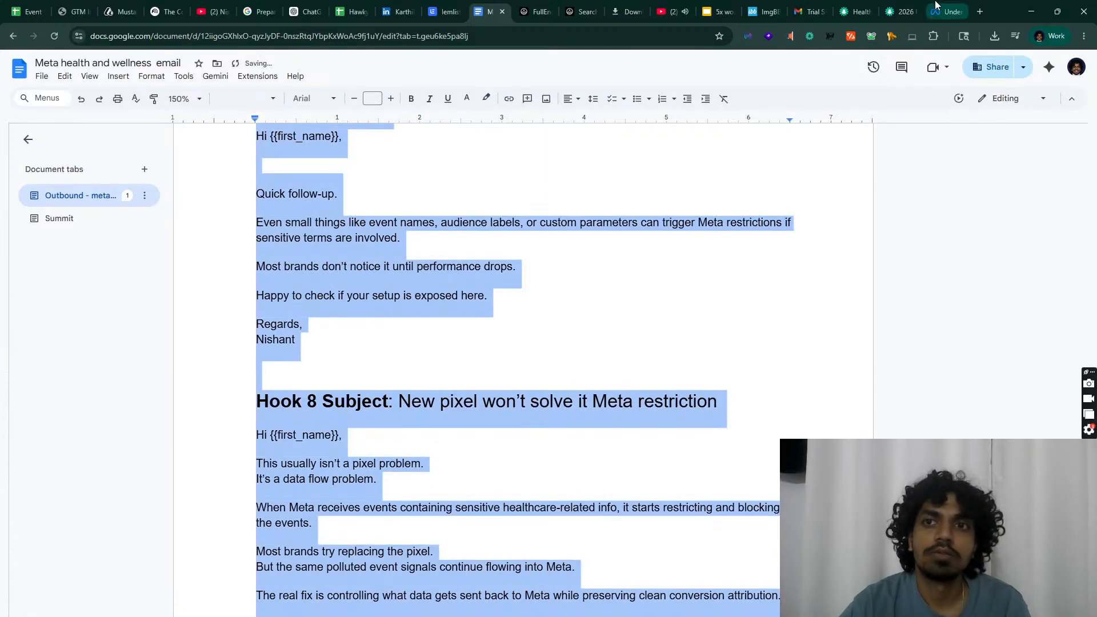
Step: Open ChatGPT in a new browser tab
click(980, 11)
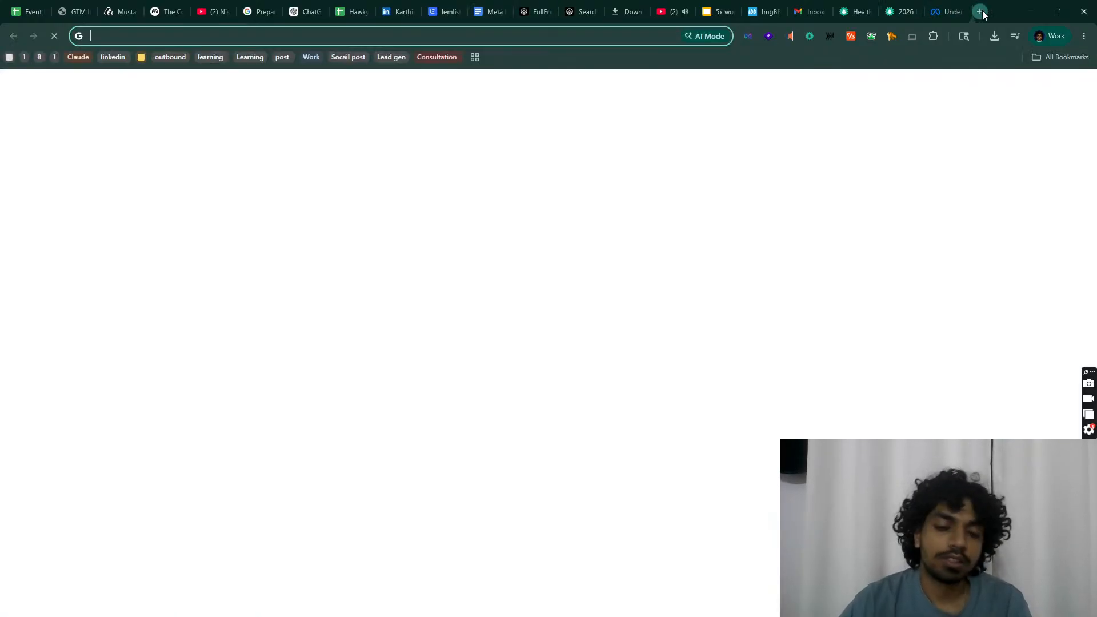
text(chat)
key(Return)
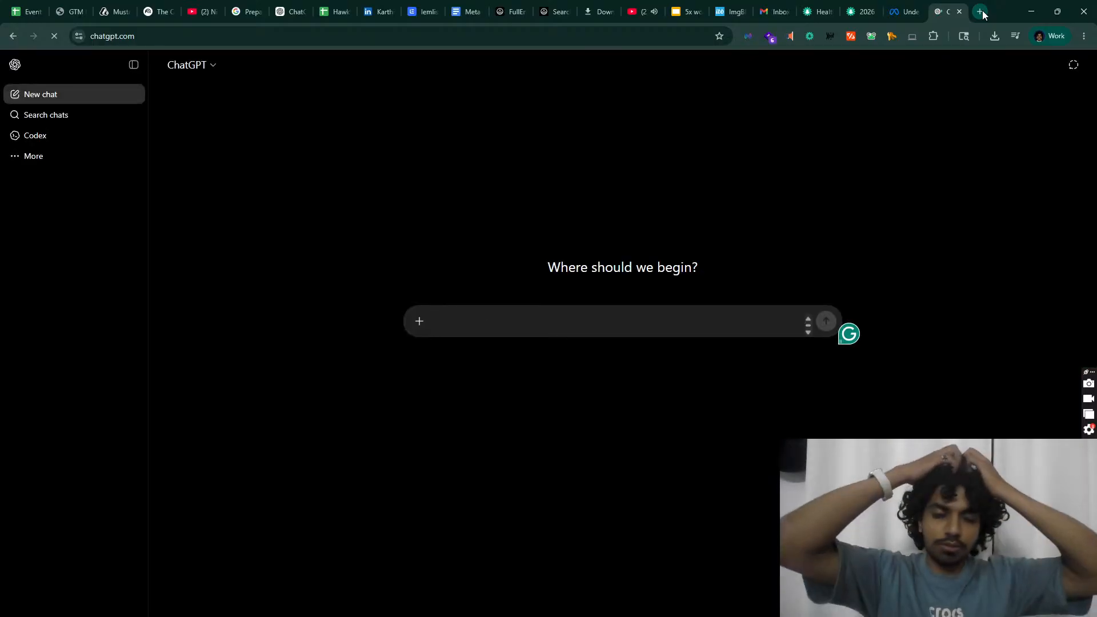
Step: Paste the Hook 8 bump email and ask ChatGPT to write a breakup email after it
text(Hook 8 - bump Hi {{first_name}}, Quick bump here. We often see brands replace the pixel multiple times while the same sensitive event data keeps flowing into Meta. That's why restrictions continue even after changing tracking tools. Usually the fix is inside the event structure and data flow itself, not the pixel. Worth exploring for your setup? Regards, Nishant)
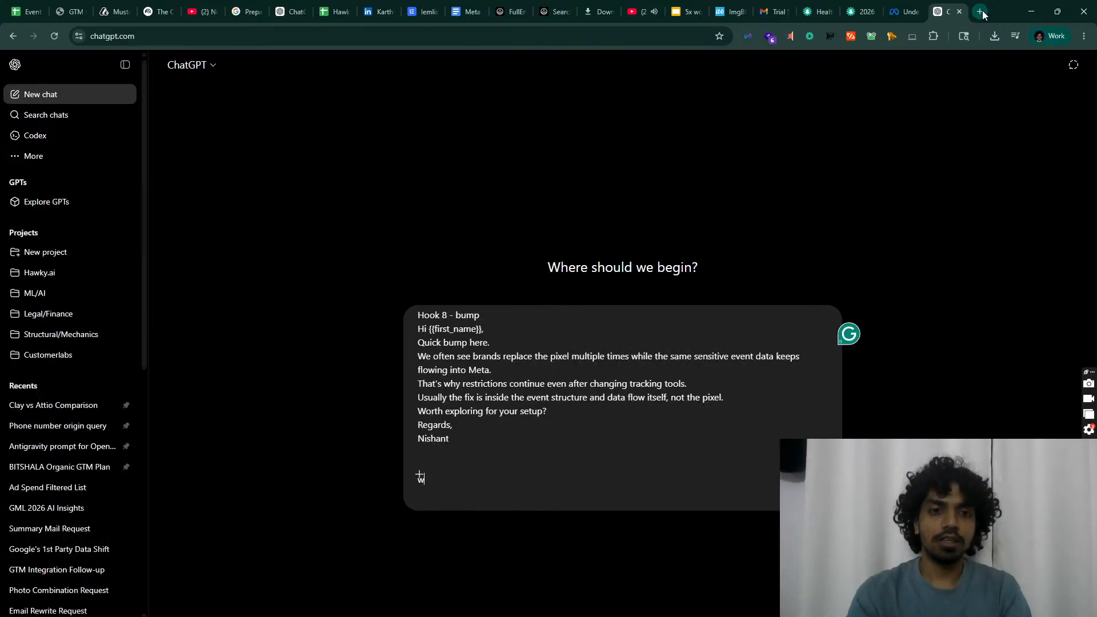
key(shift+Return)
key(shift+Return)
text(write a breakup)
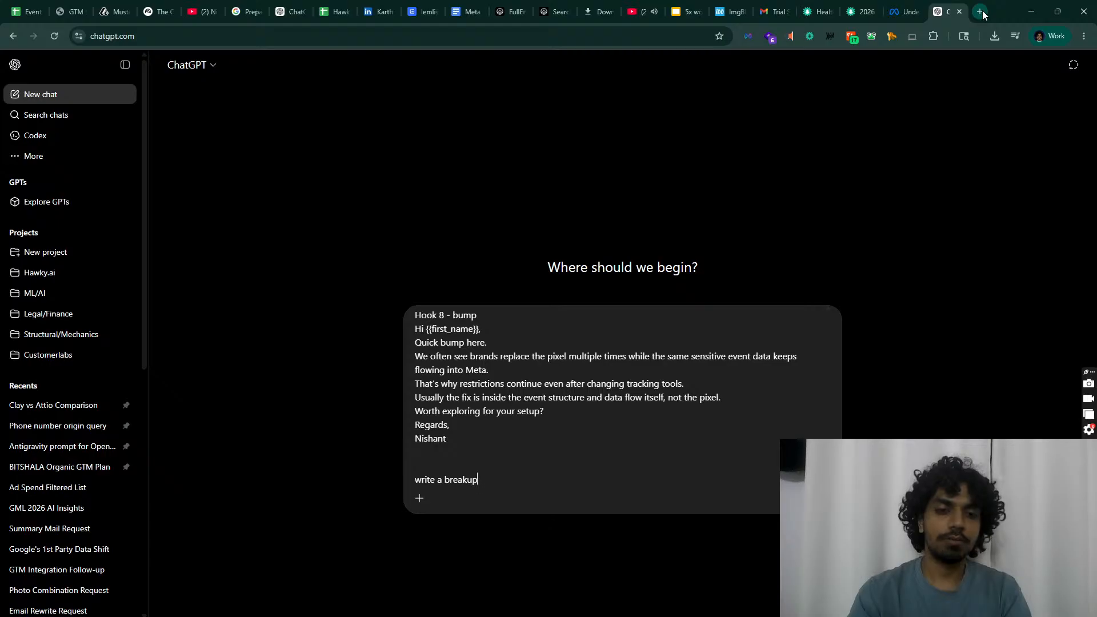
text( email after this)
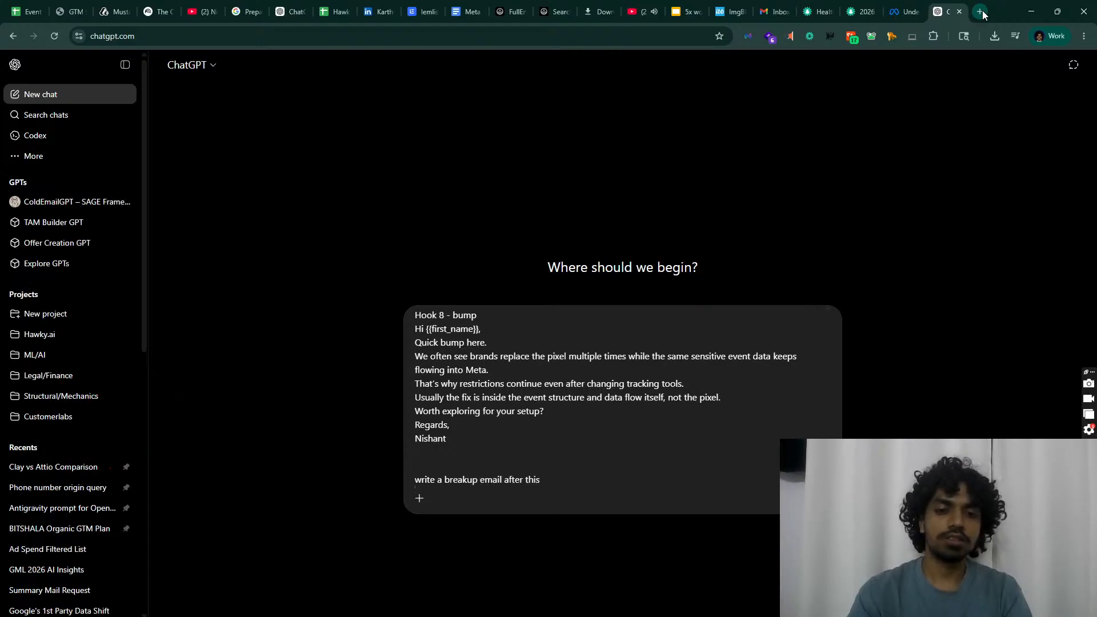
key(Return)
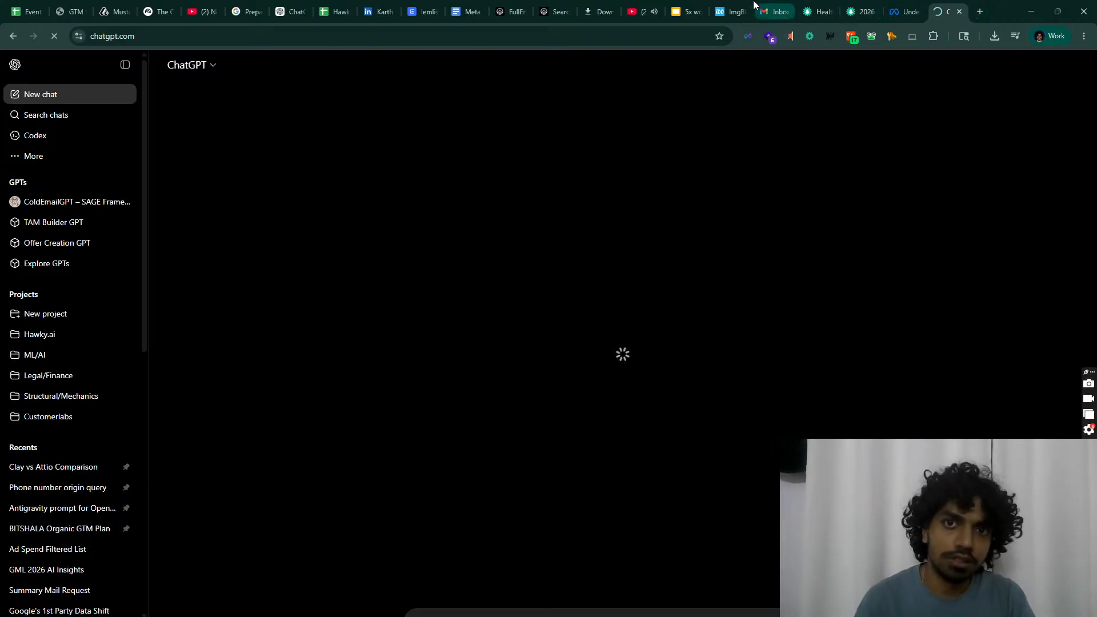
click(459, 8)
click(420, 6)
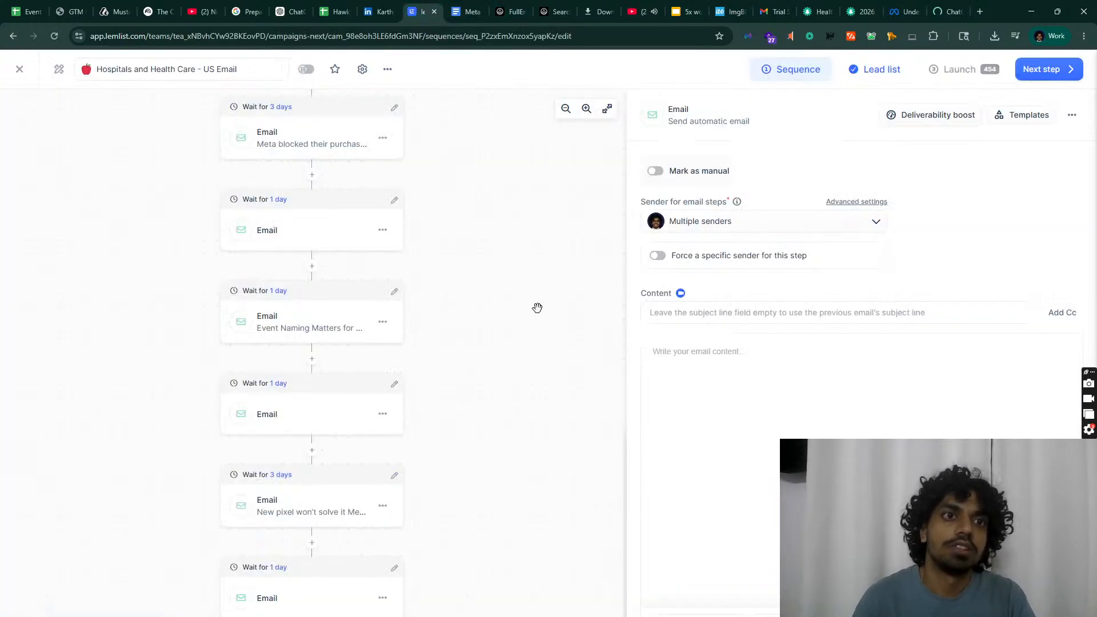
scroll(537, 308, down, 2)
scroll(537, 308, up, 7)
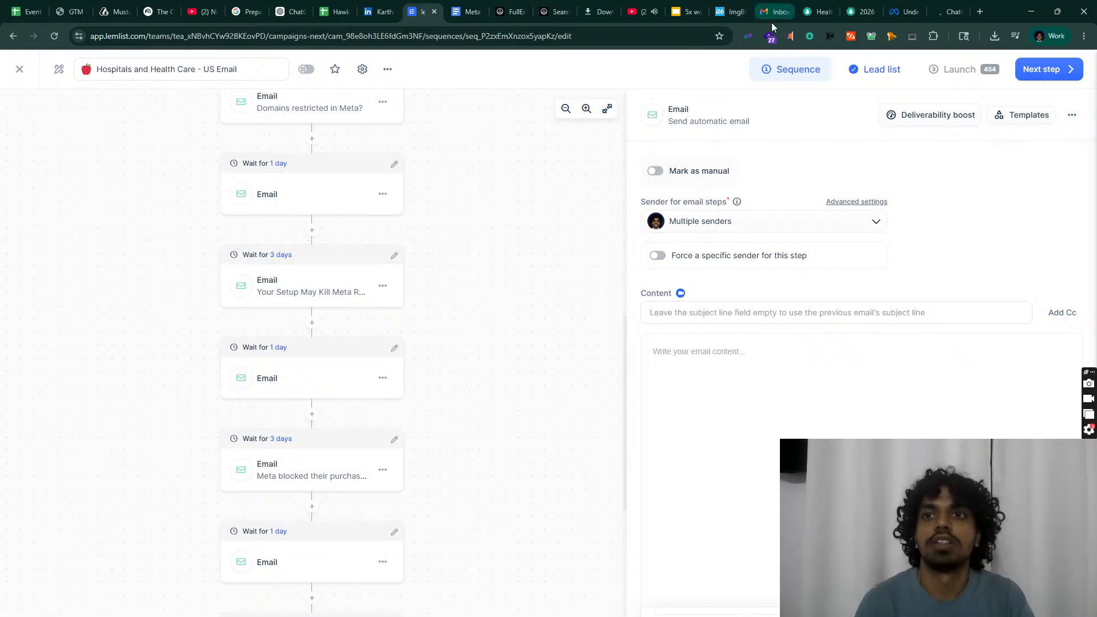
click(944, 8)
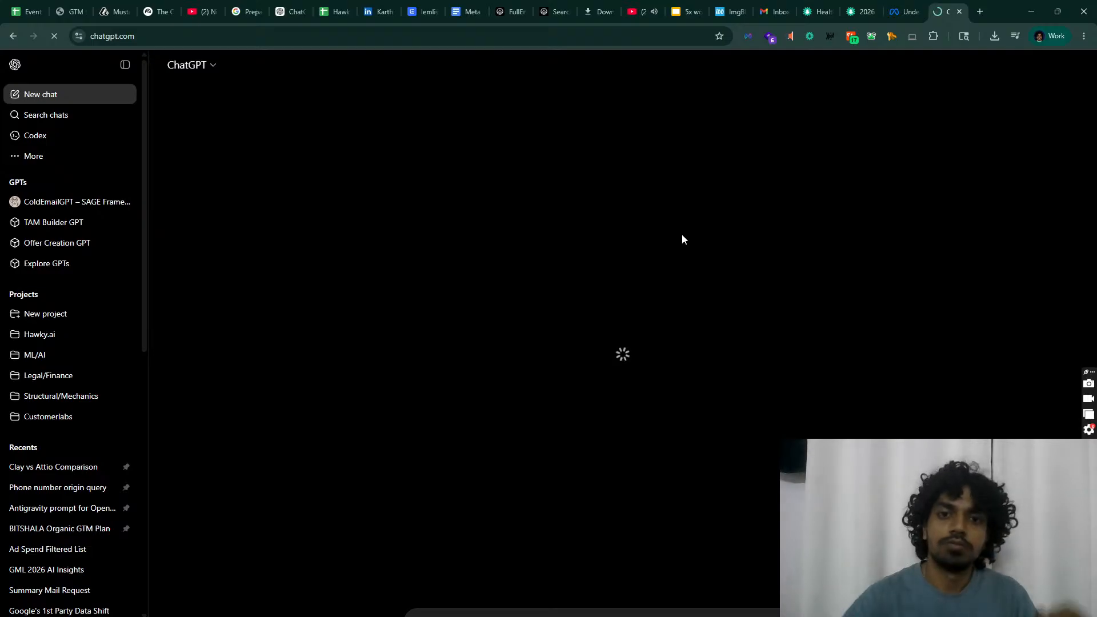
Step: Reload ChatGPT and enter the breakup email request with all hook emails pasted
click(20, 29)
click(30, 38)
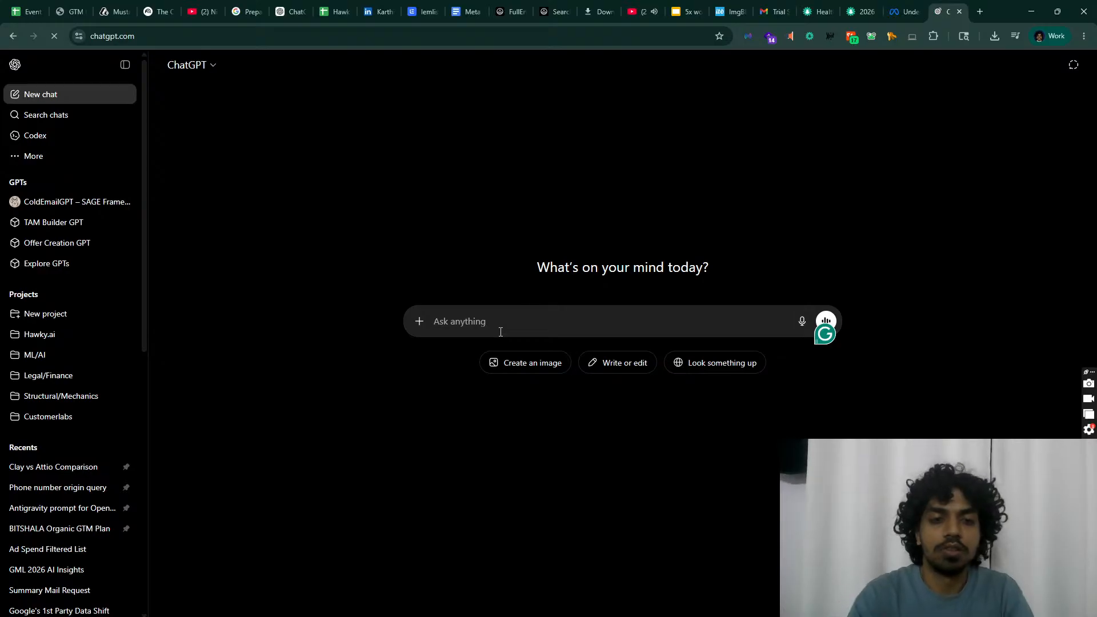
text(write a breakup mail after th)
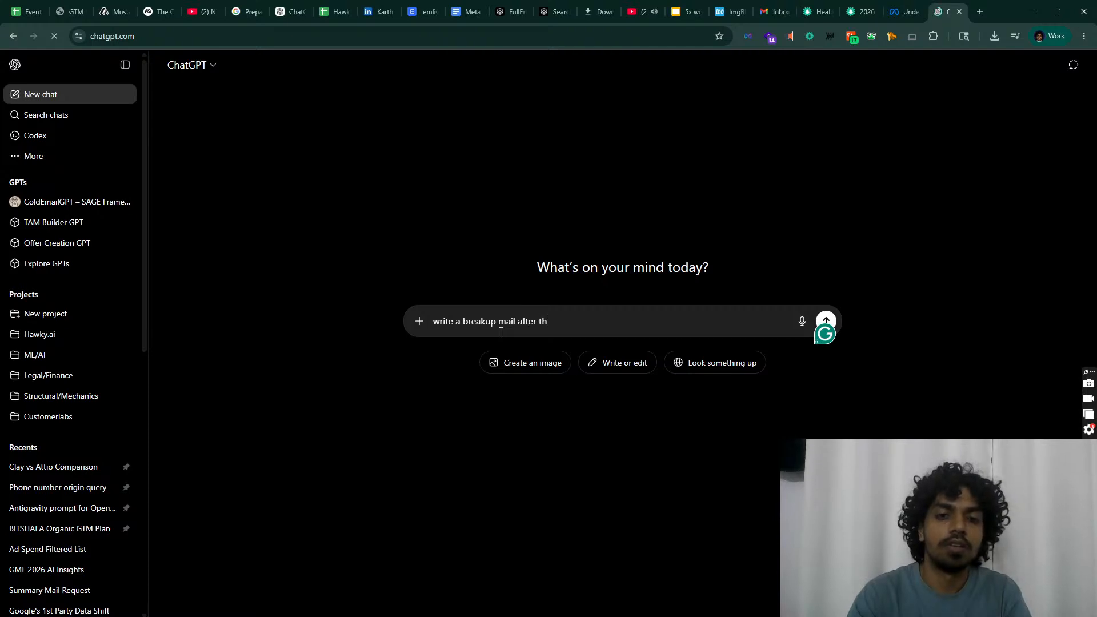
text(se mails)
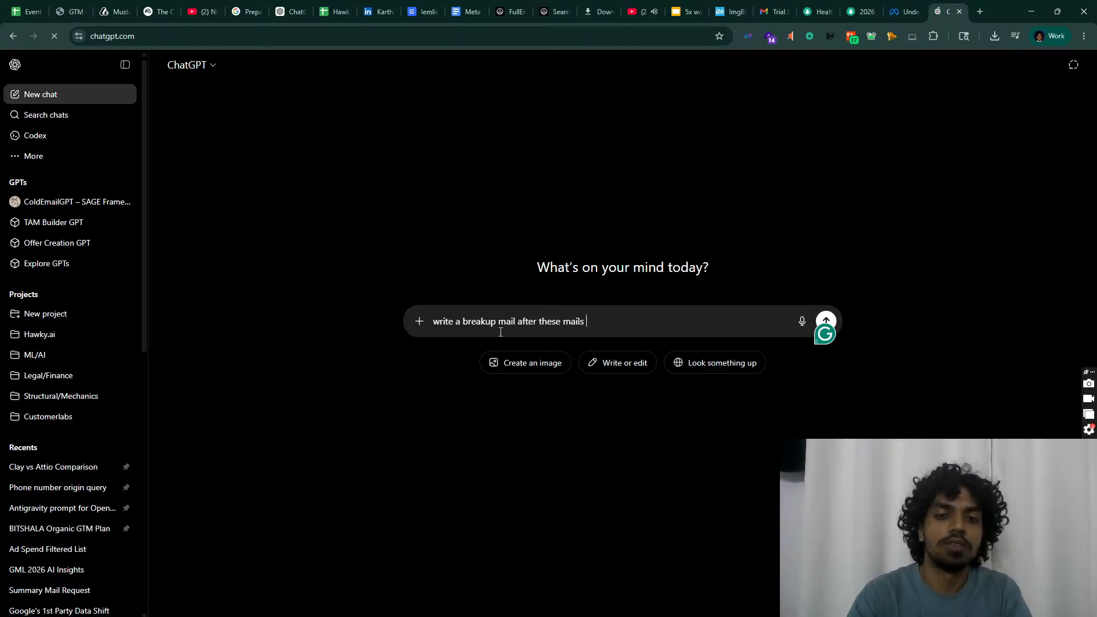
key(ctrl+v)
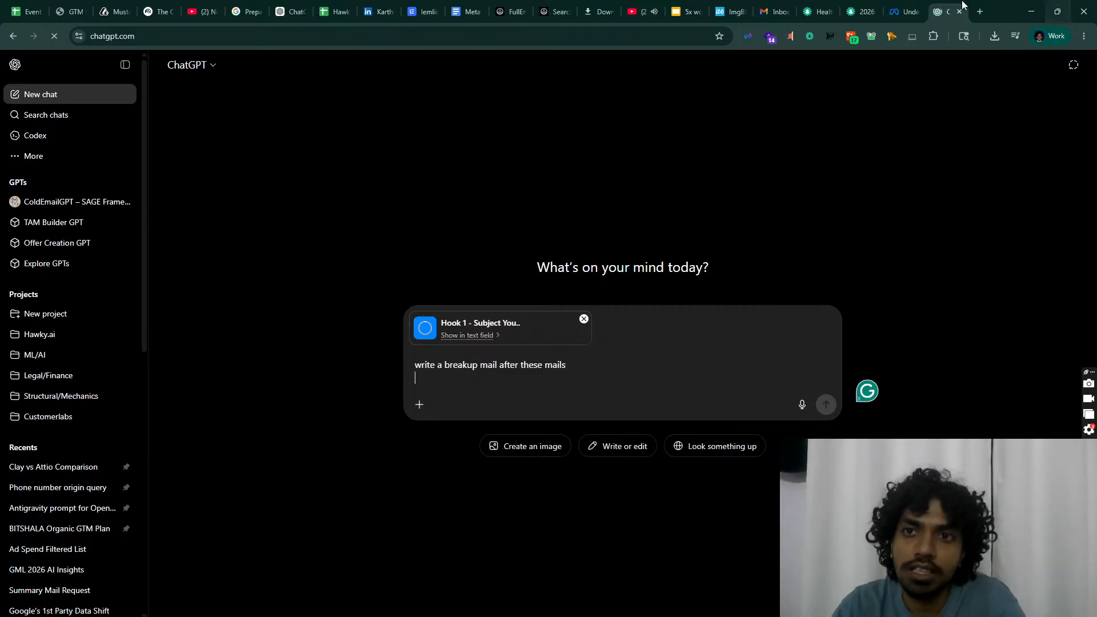
Step: Close the health, CustomerLabs blog and Meta help tabs, then send the request
click(818, 12)
click(829, 11)
click(829, 12)
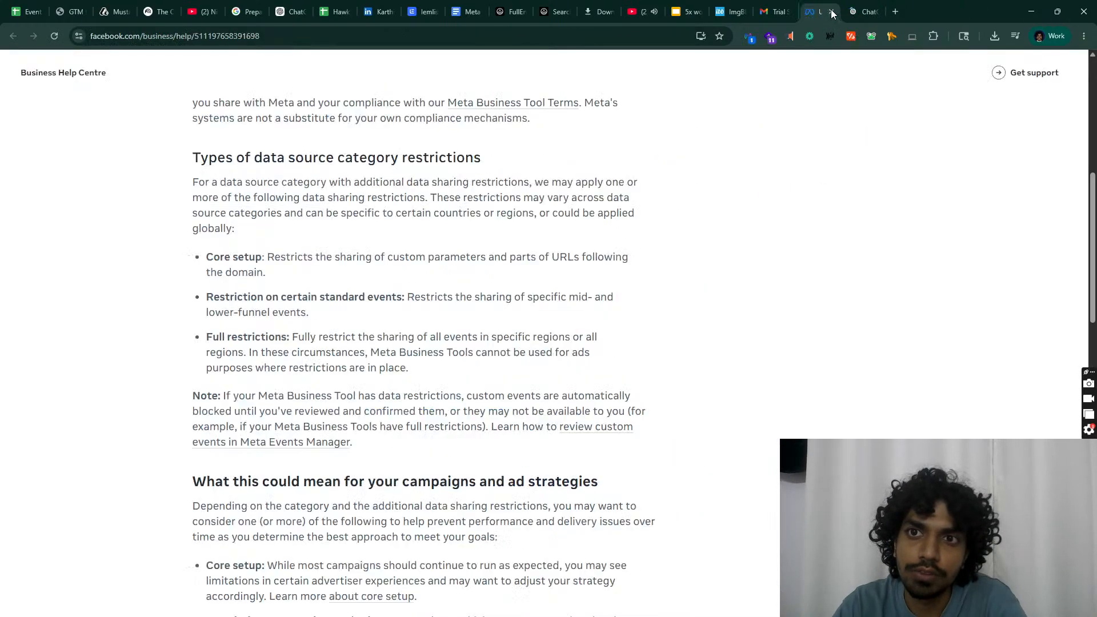
click(829, 12)
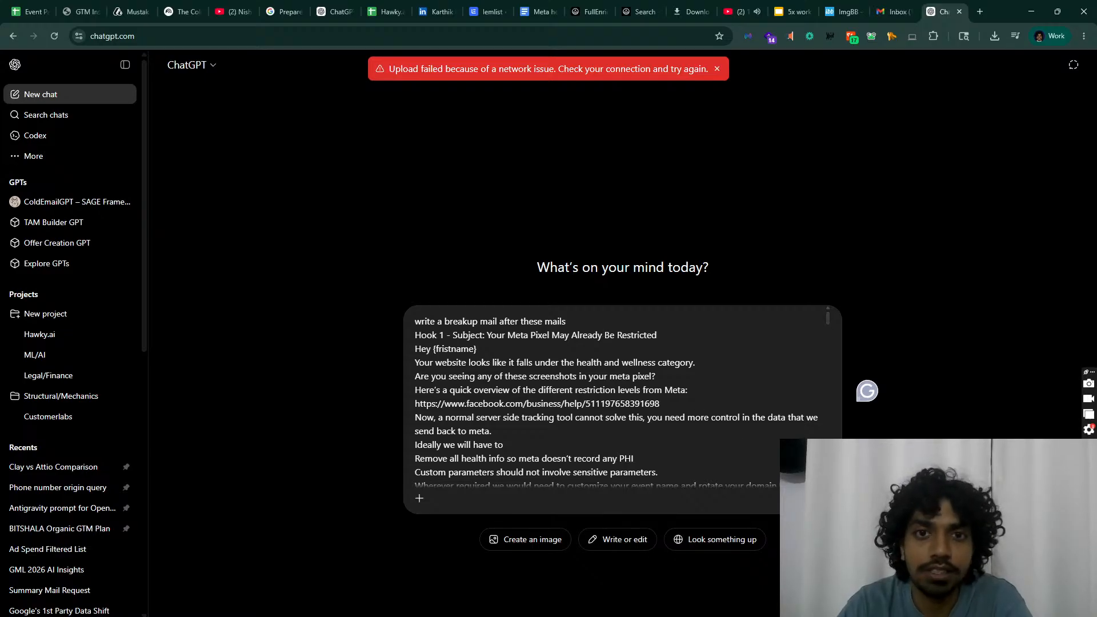
key(Return)
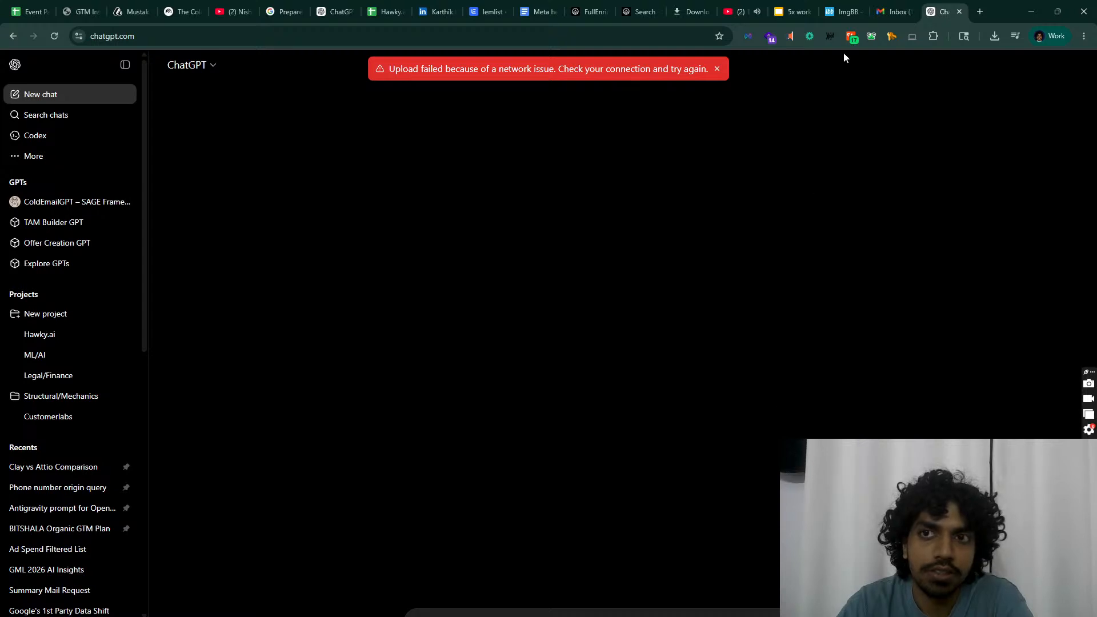
Step: Run Google's internet speed test (about 4.5–5 Mbps download), then close its tab
click(980, 11)
text(s)
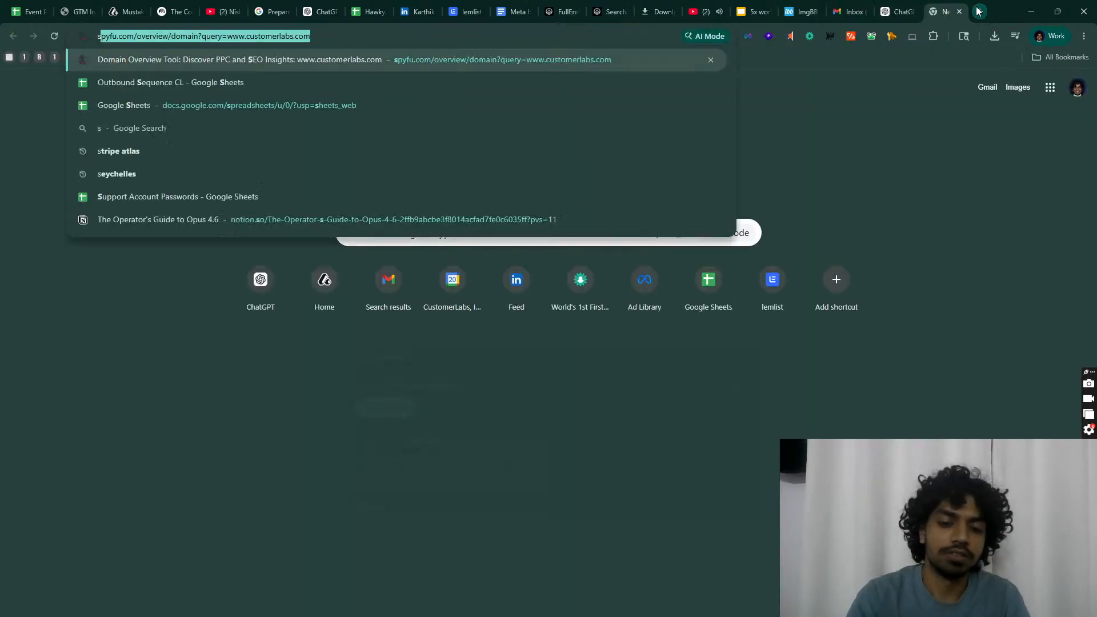
text(peed testy)
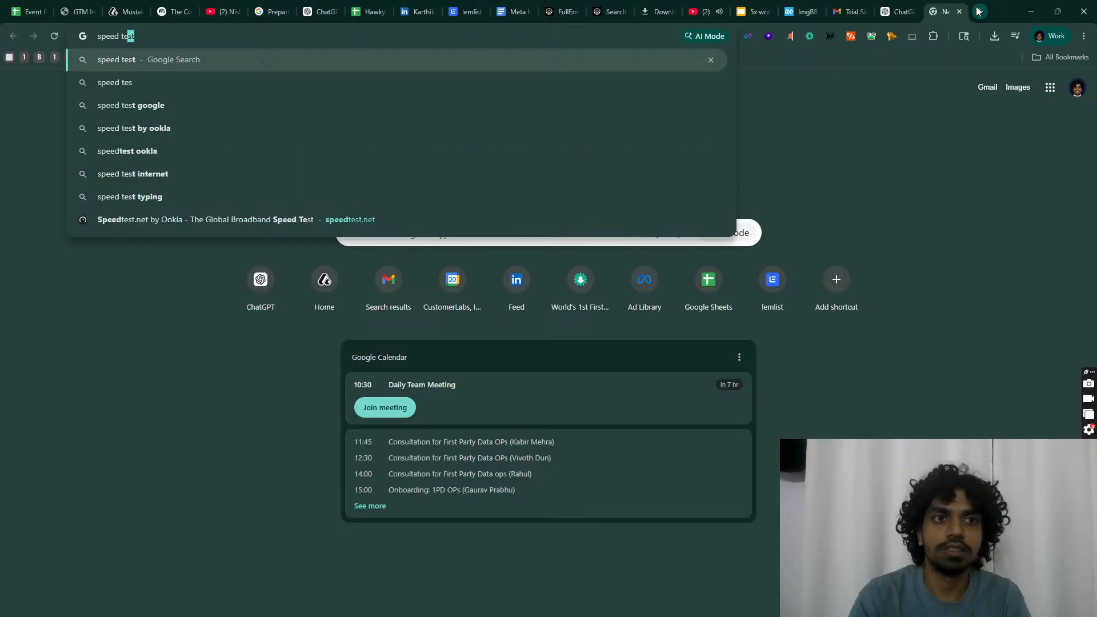
key(Return)
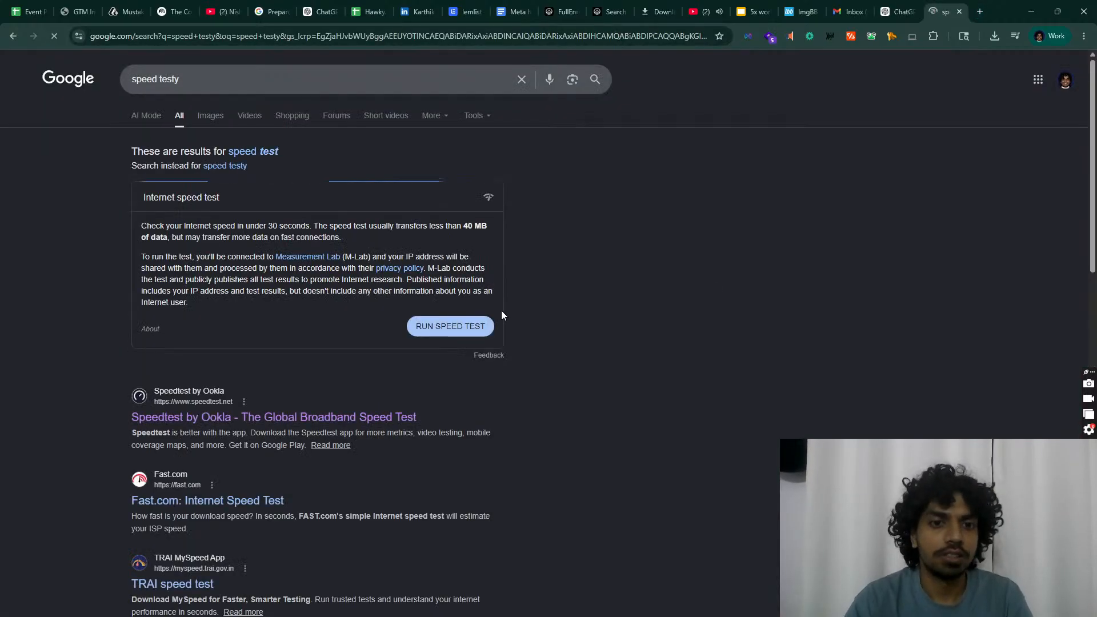
click(487, 327)
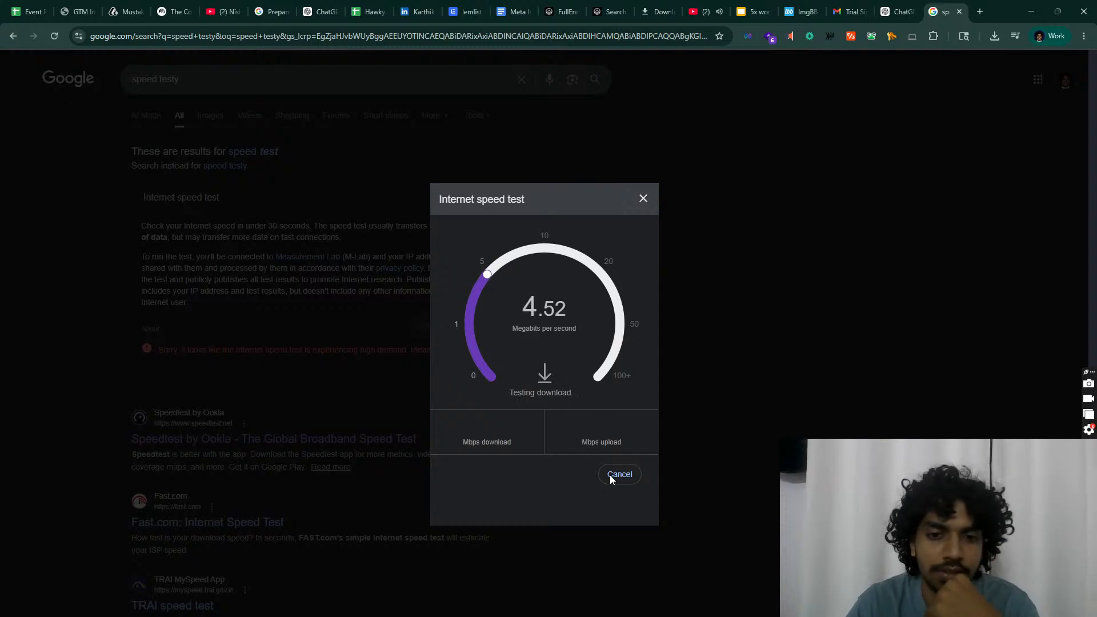
click(960, 12)
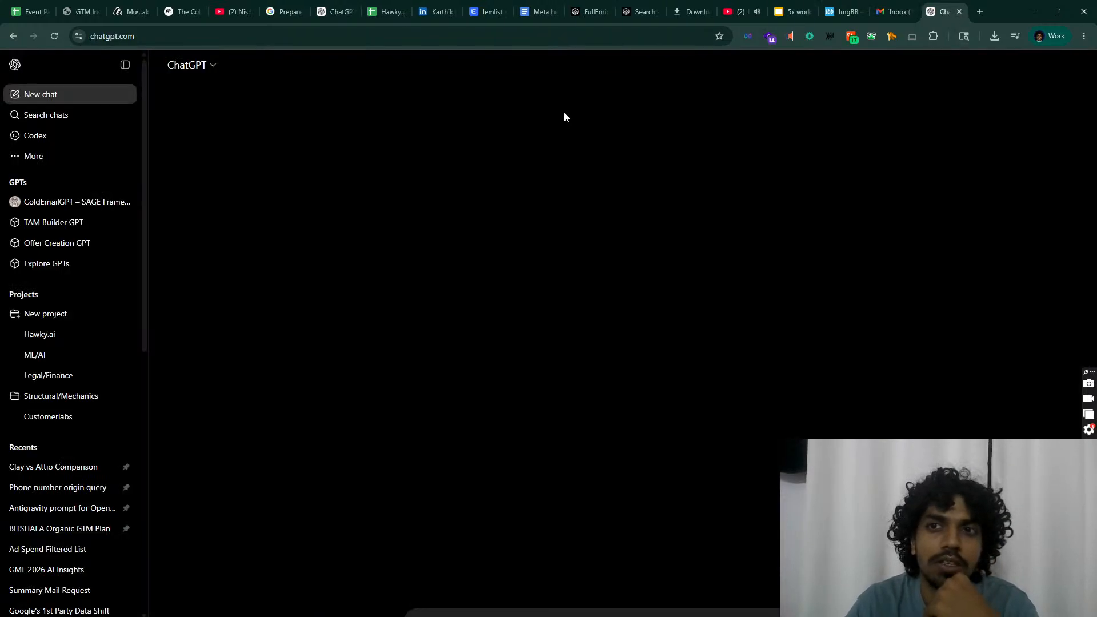
Step: Close the empty ChatGPT chat and glance over the prospect list, FullEnrich search and lemlist sequence
click(959, 11)
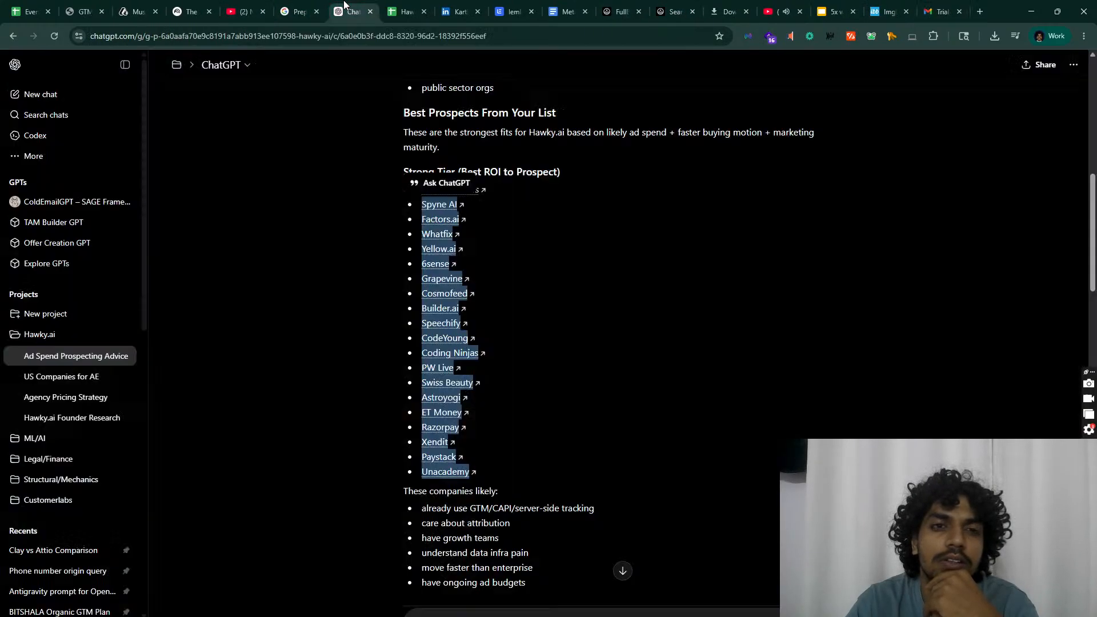
click(351, 11)
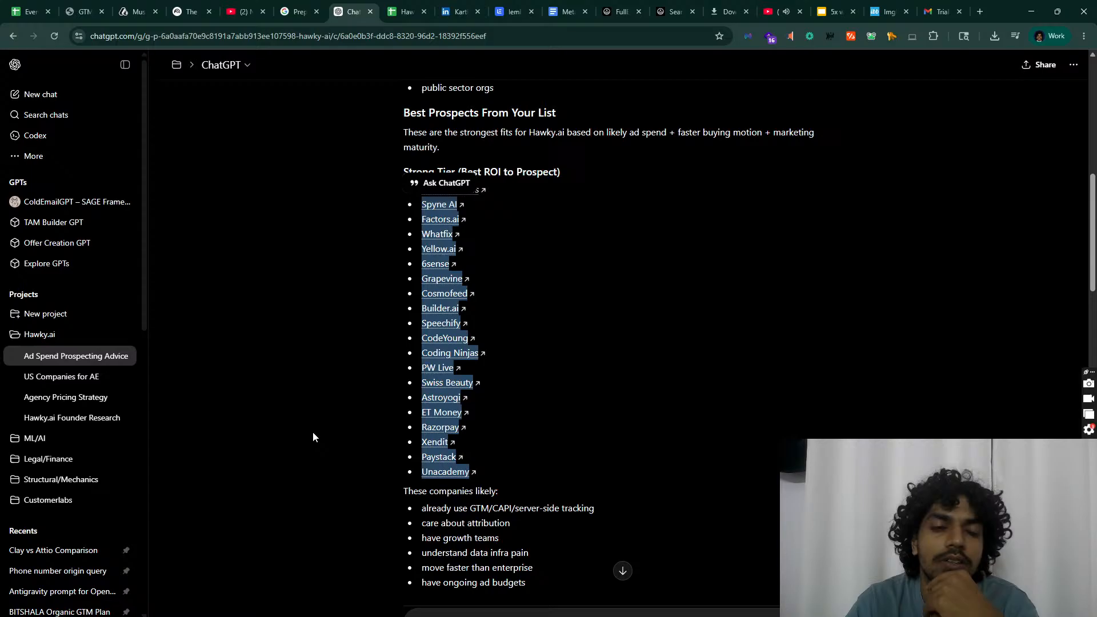
click(676, 11)
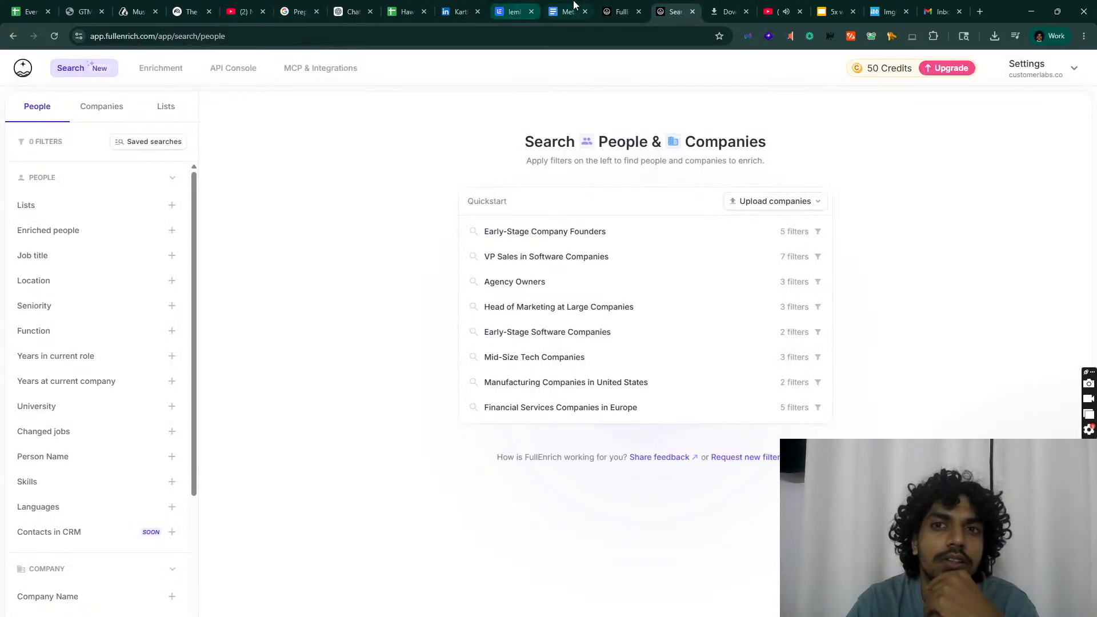
click(512, 11)
scroll(276, 605, down, 10)
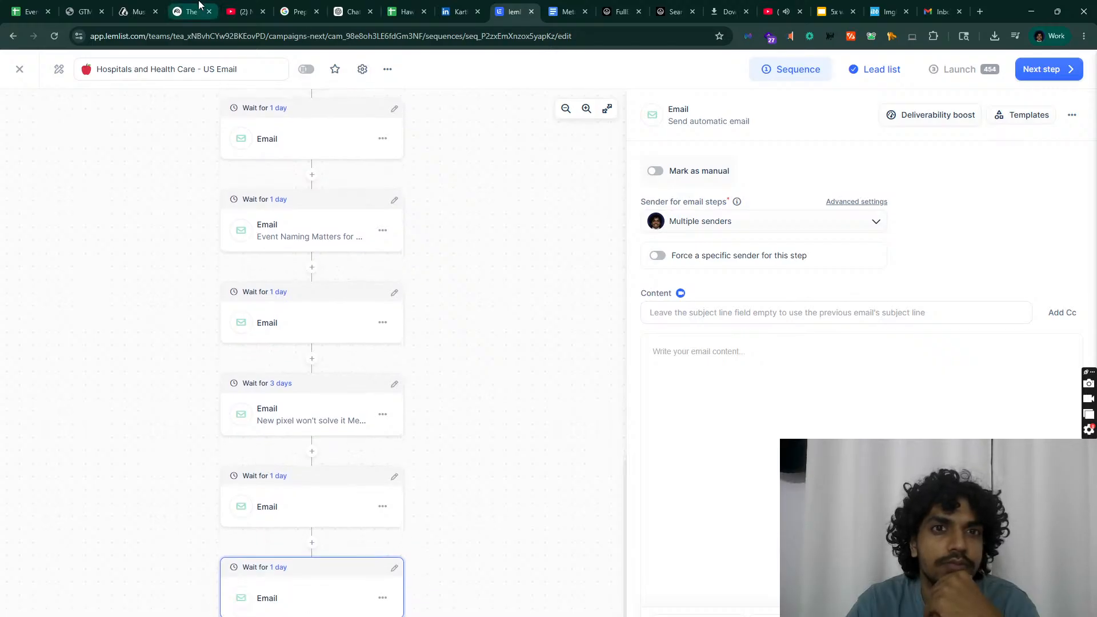
Step: Review Gmail's Sent folder, then bring up the options for lemlist's last empty email step
click(942, 11)
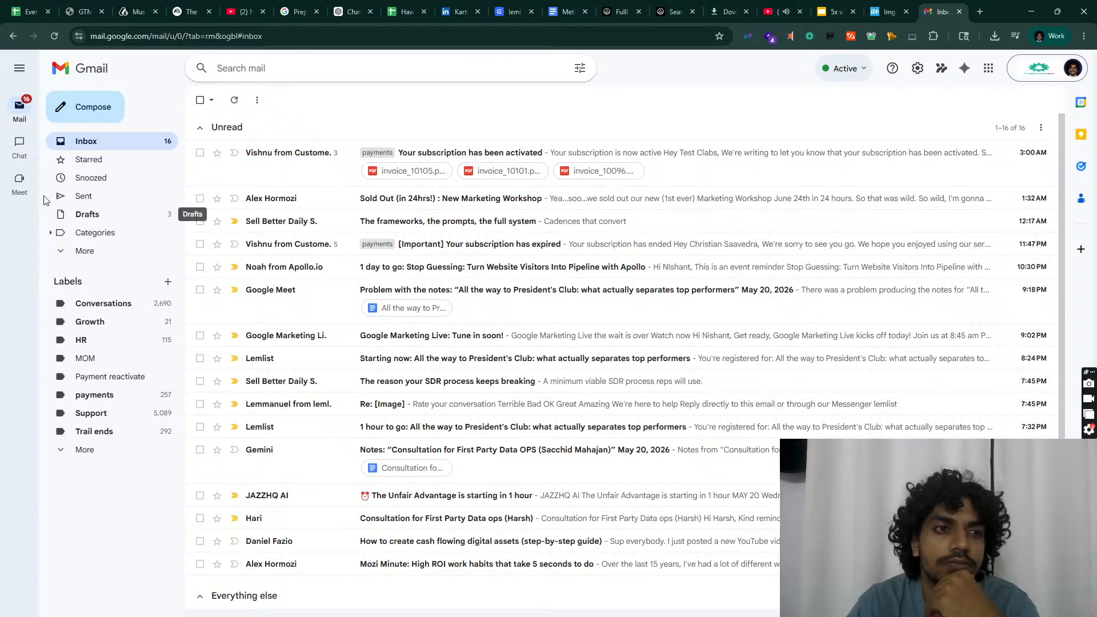
click(80, 137)
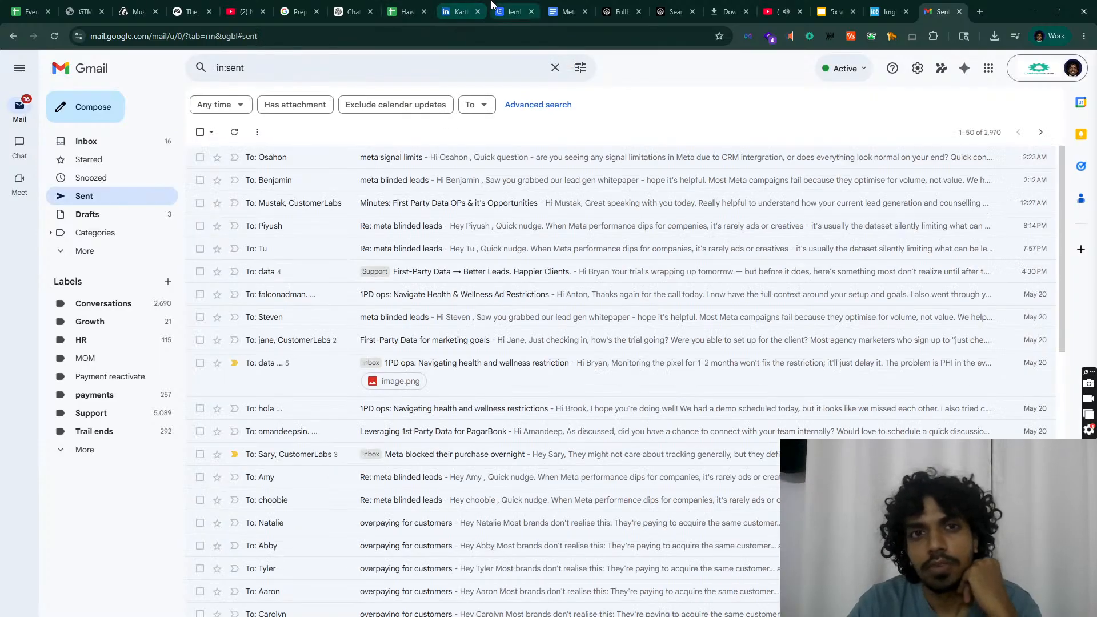
click(493, 8)
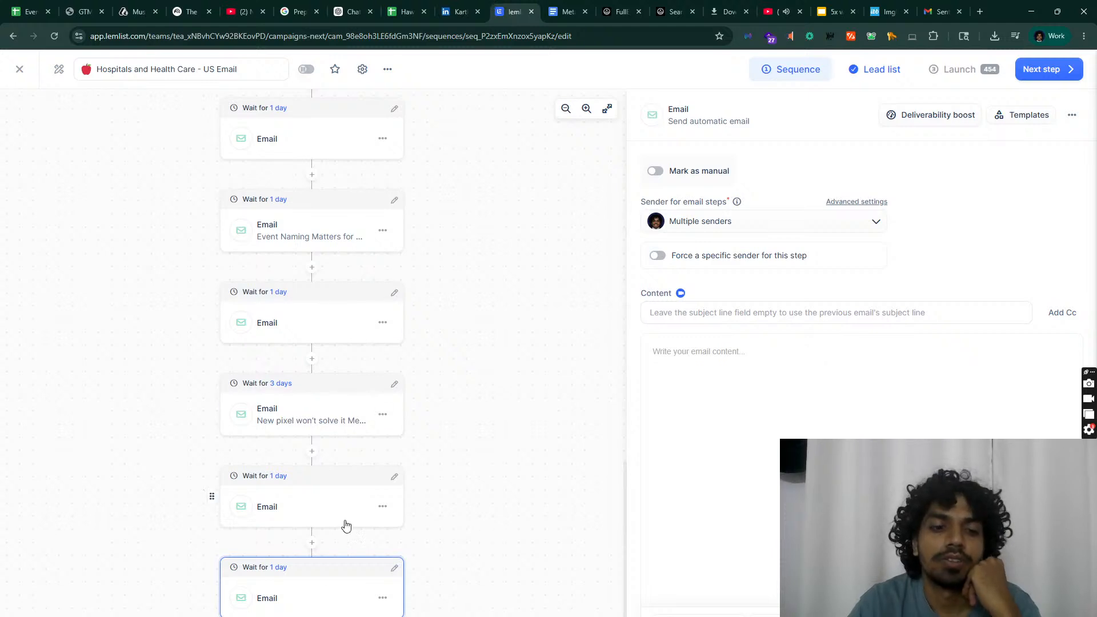
click(391, 602)
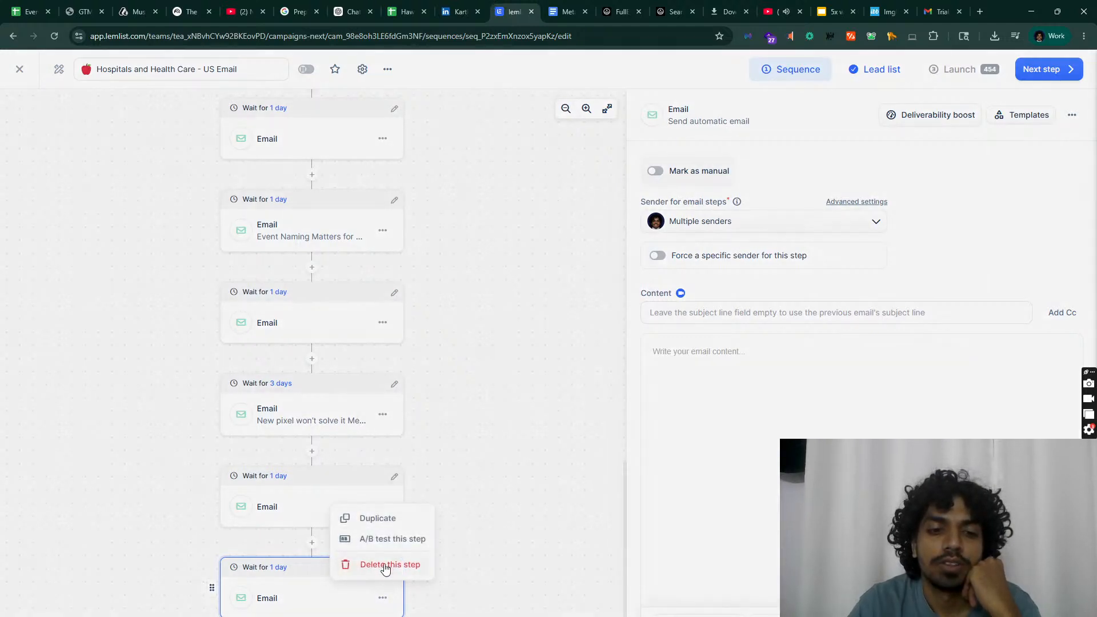
Step: Delete the extra empty last email step and open a new browser tab
click(385, 562)
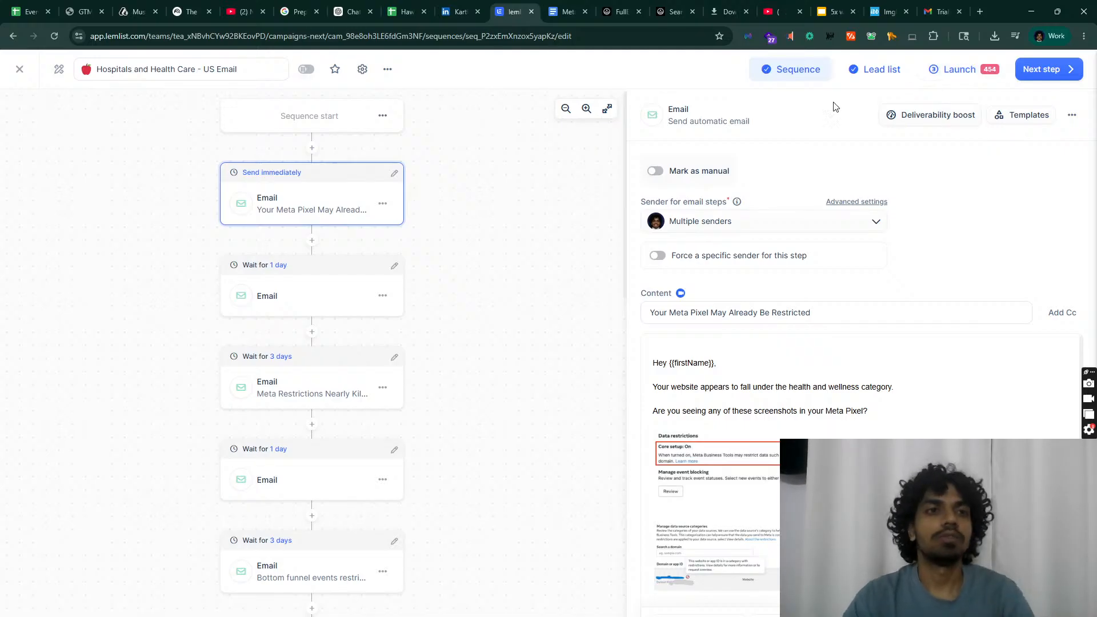
click(977, 6)
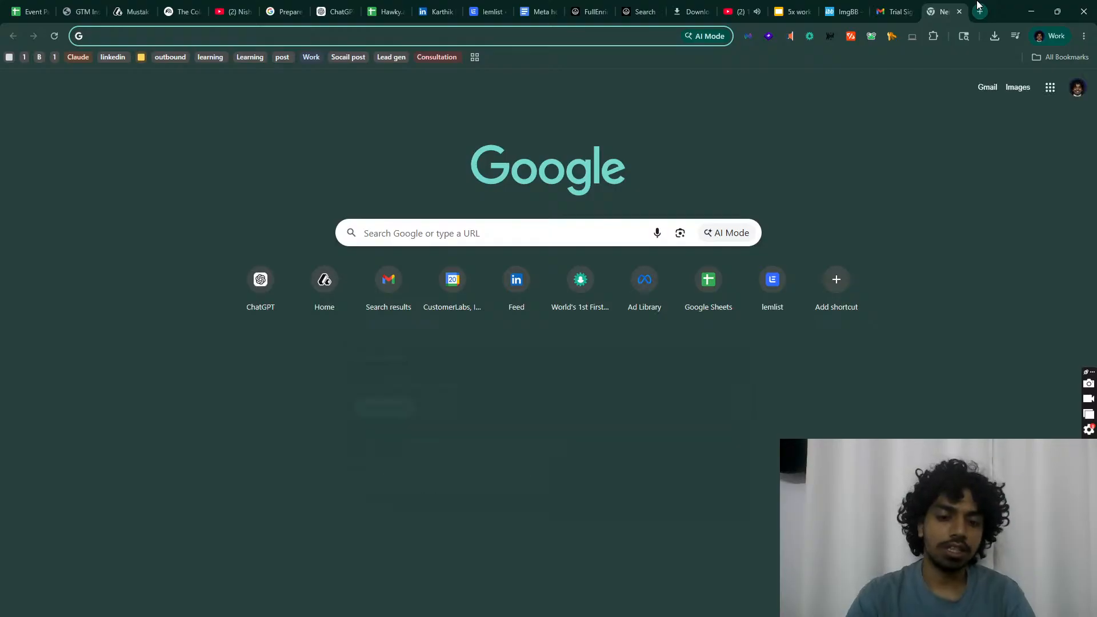
Step: Load klenty in the new tab and sign in with Google to reach the Activity Center
text(ken)
key(BackSpace)
key(BackSpace)
text(lenty)
key(Return)
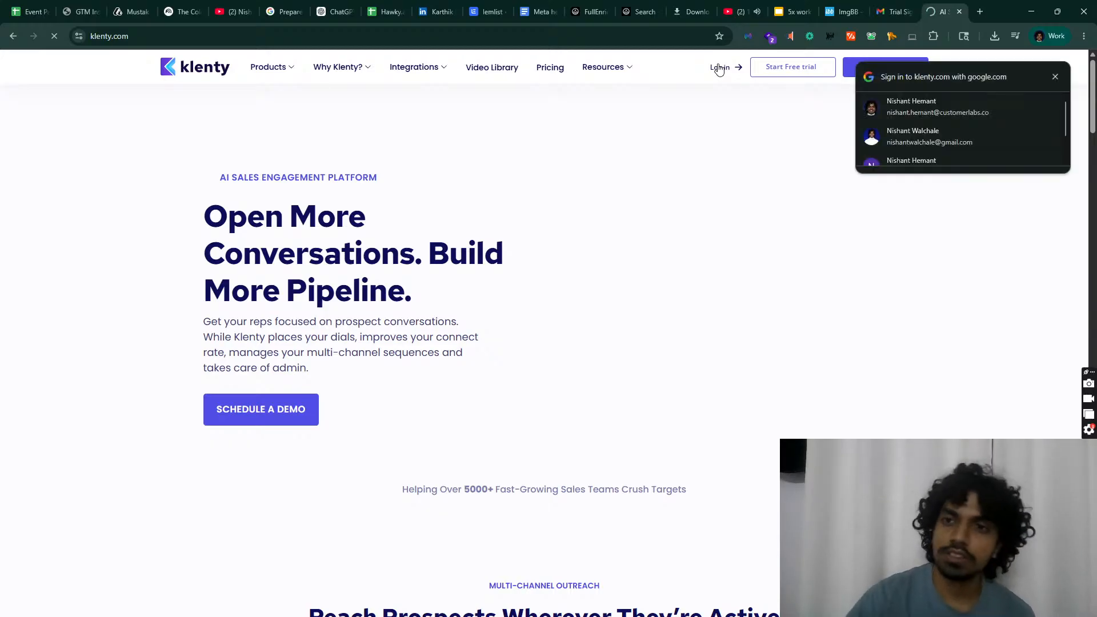
click(922, 109)
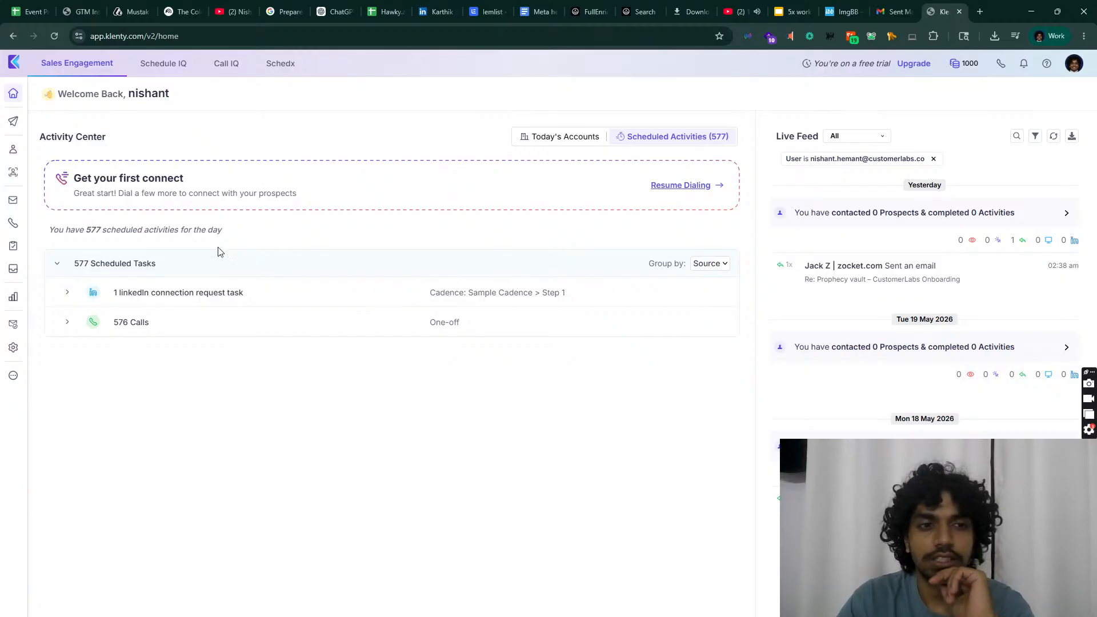
Step: Expand 576 Calls, group the 577 scheduled tasks by Timezone, review them, and return to lemlist
click(156, 327)
click(722, 267)
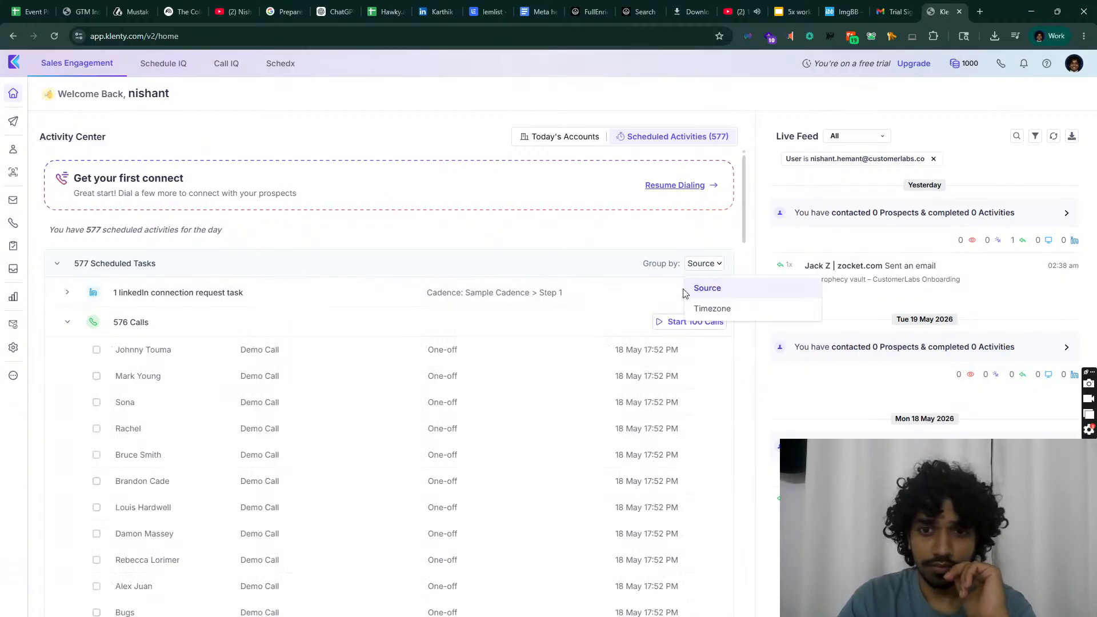
click(698, 309)
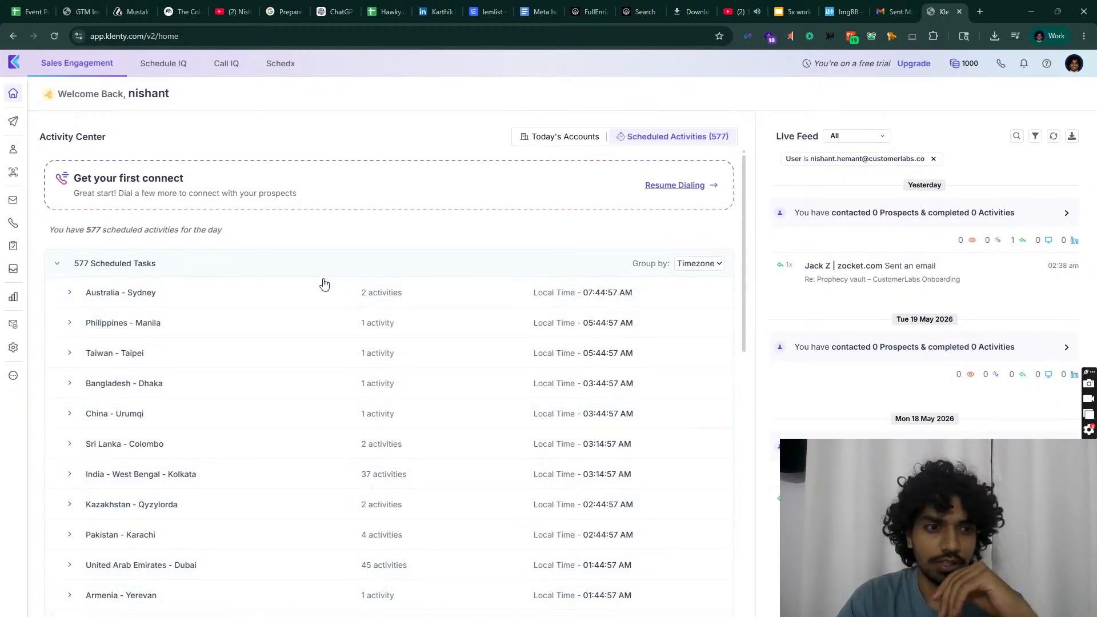
scroll(320, 284, down, 10)
scroll(290, 299, down, 2)
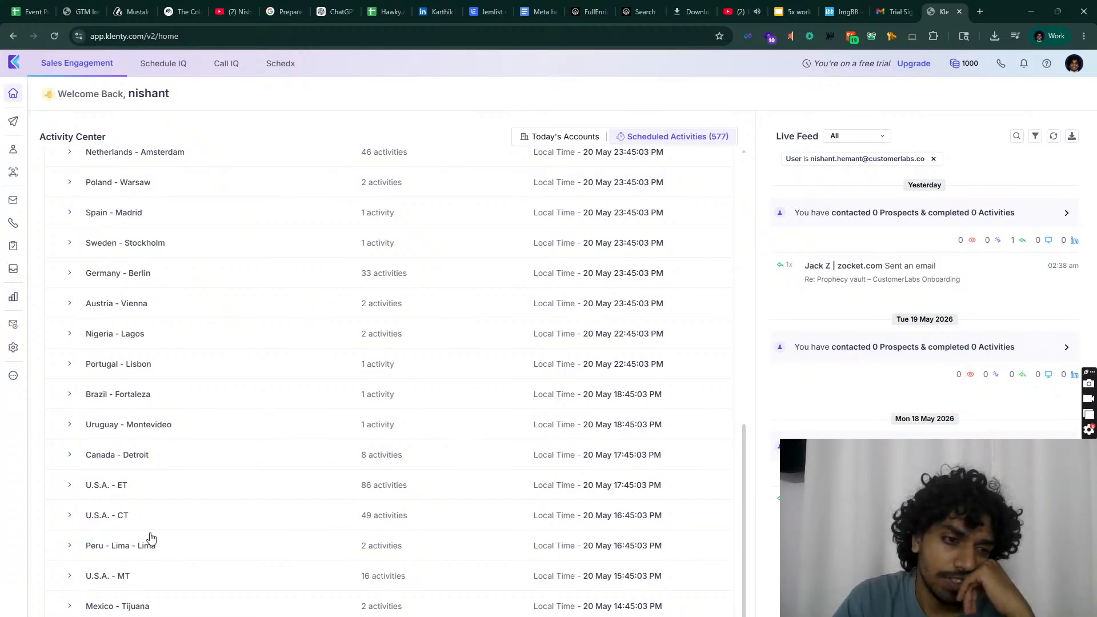
scroll(125, 491, down, 1)
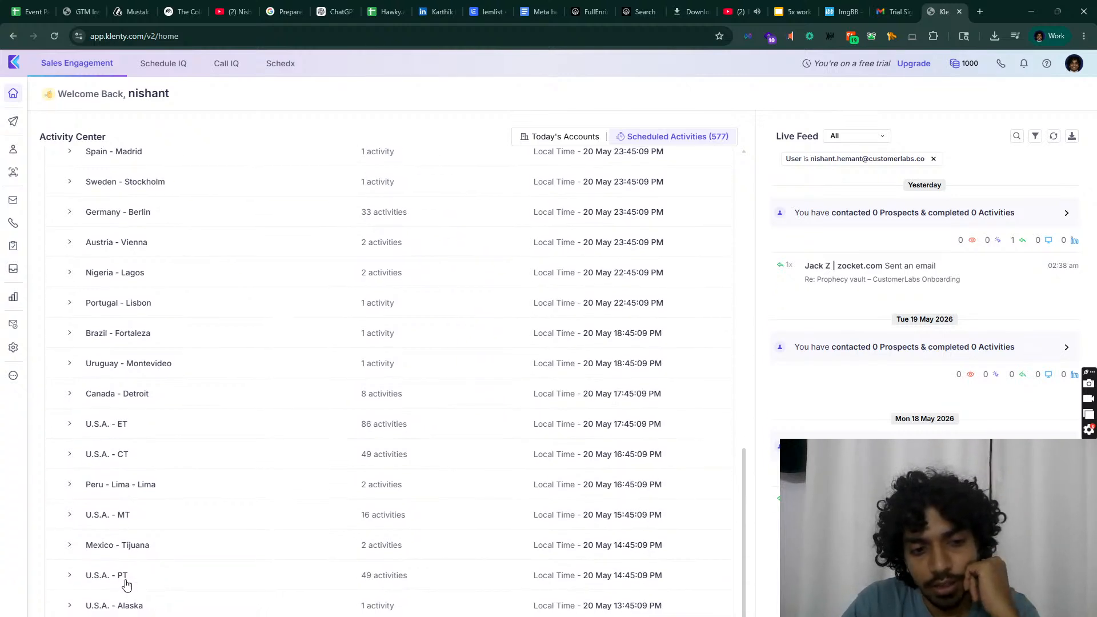
scroll(140, 512, up, 8)
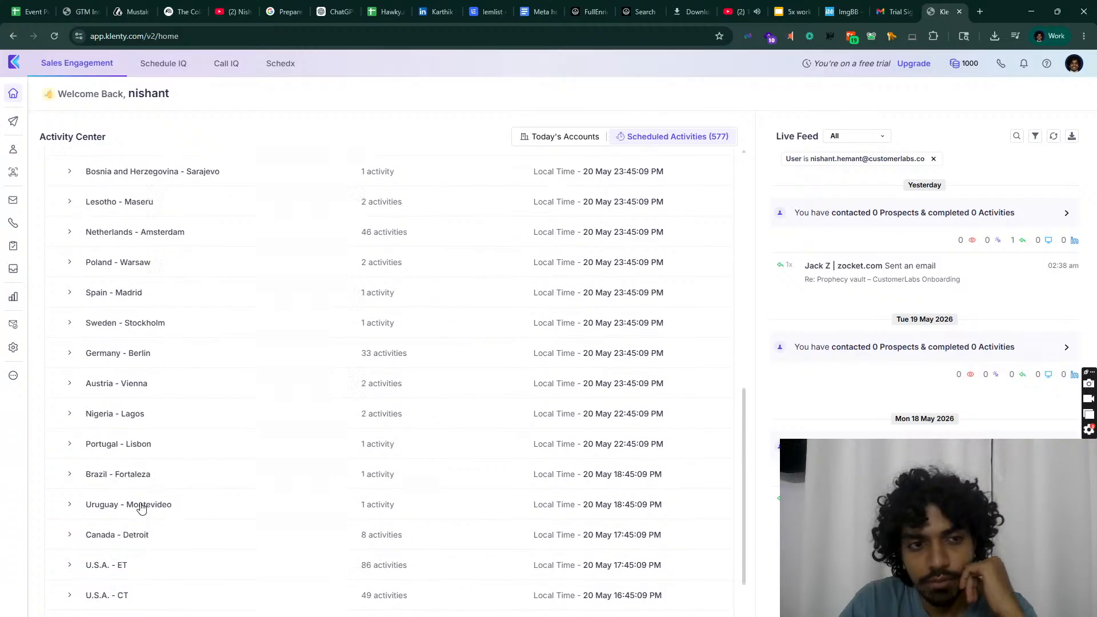
scroll(150, 505, down, 8)
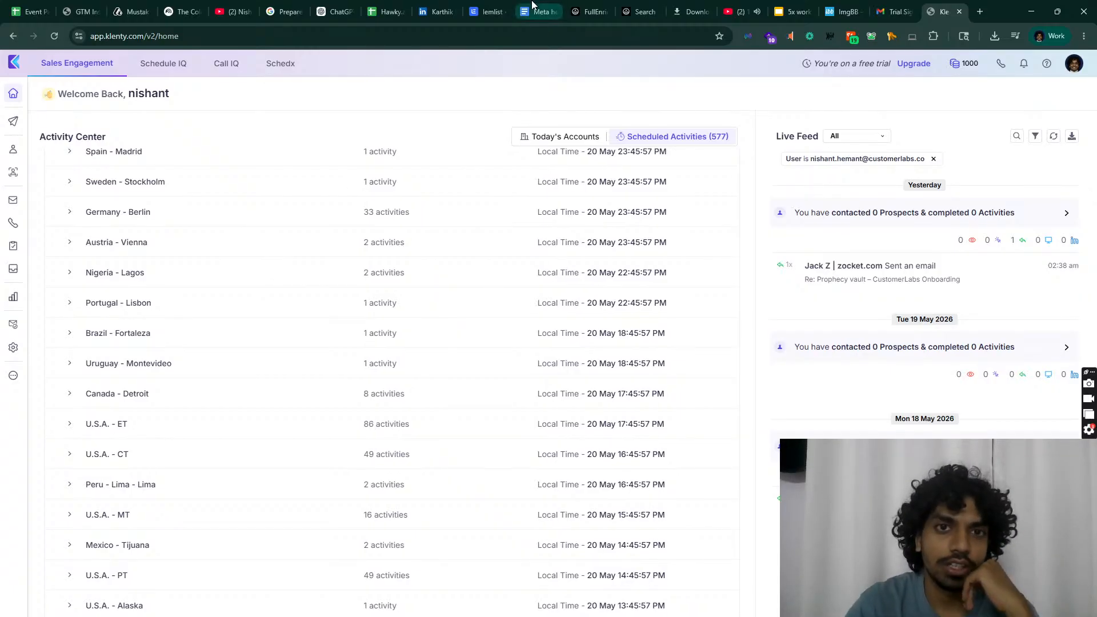
click(493, 7)
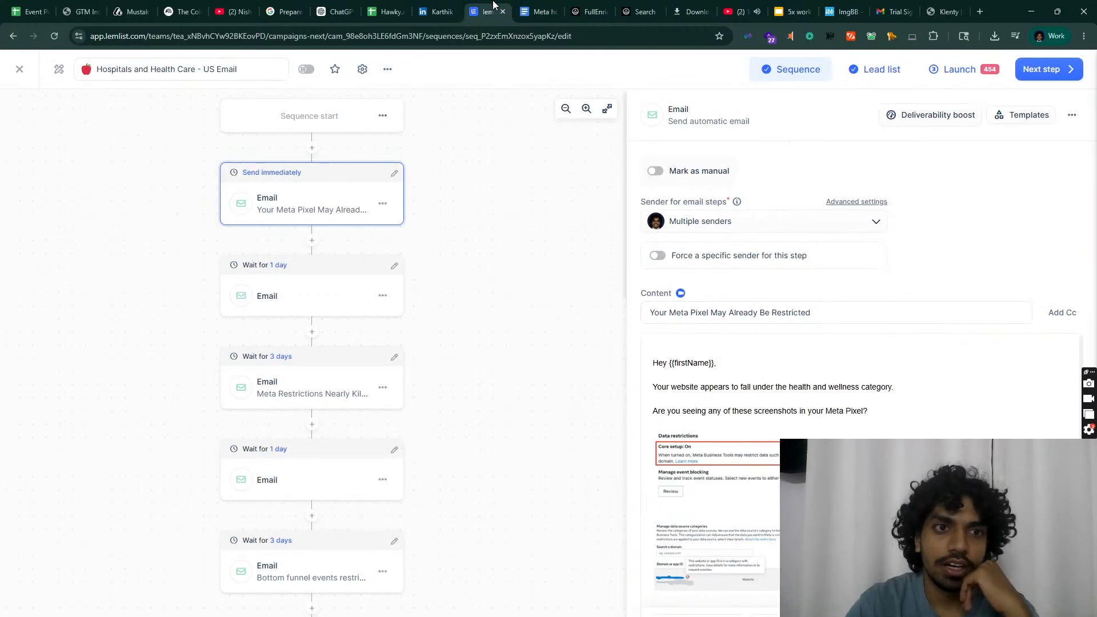
Step: Close the sequence editor, browse lemlist's Inbox and Signal Agents pages, then switch to OBS Studio
click(19, 70)
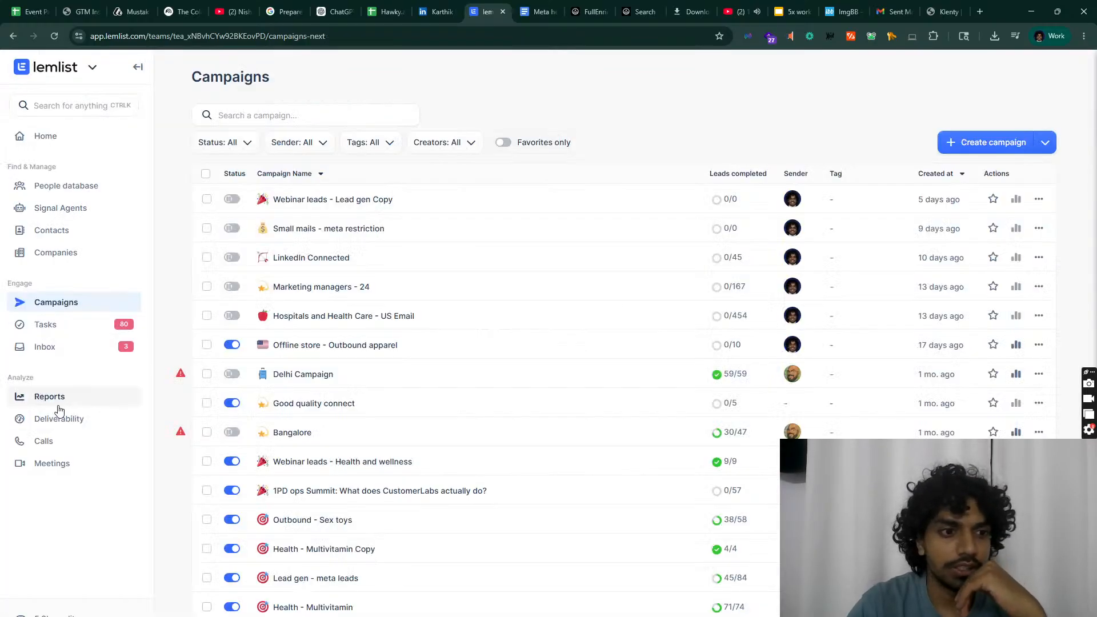
click(67, 346)
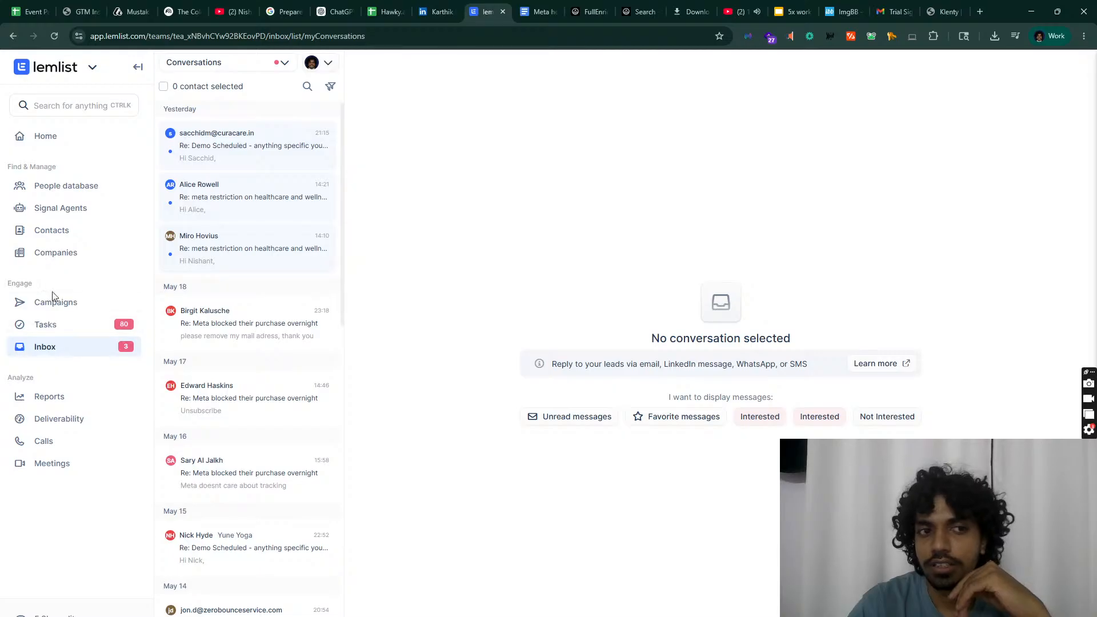
click(65, 210)
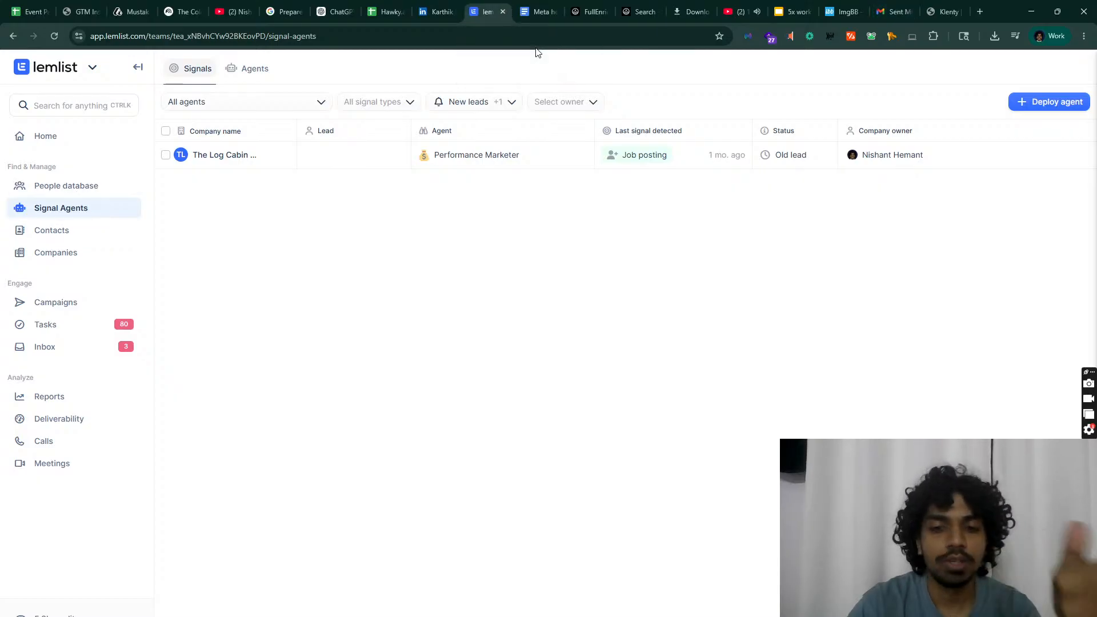
key(alt+Tab)
click(111, 560)
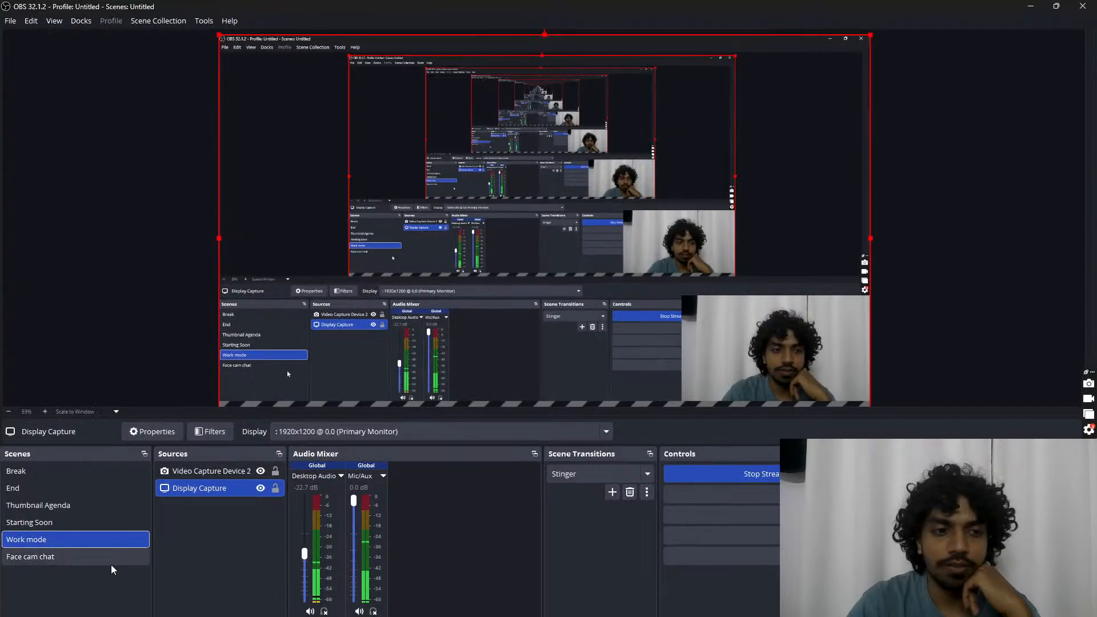